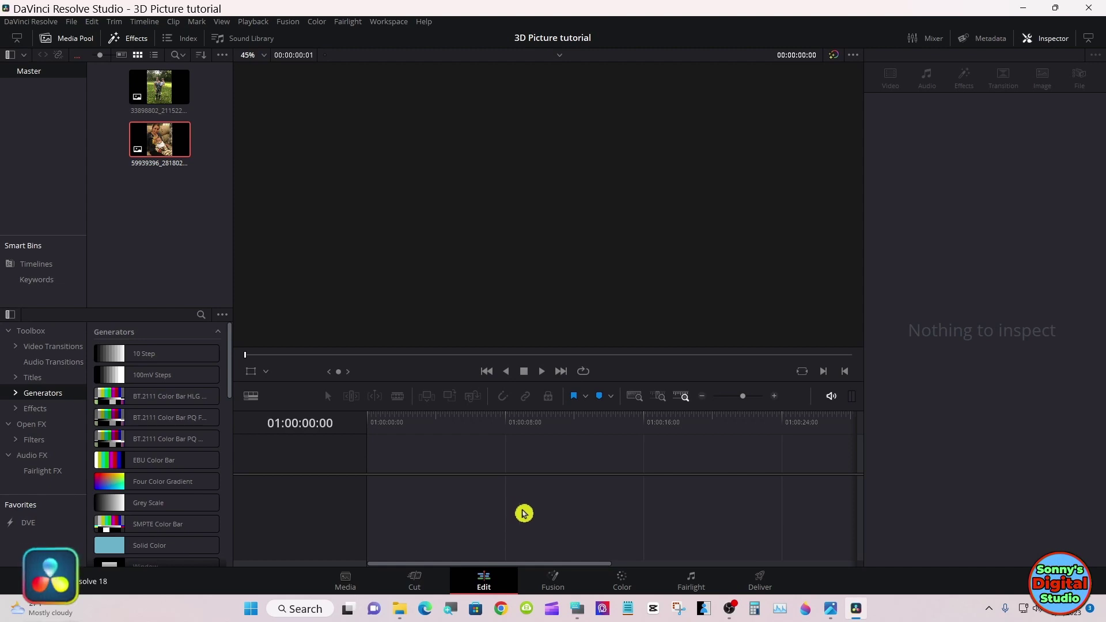
click(575, 608)
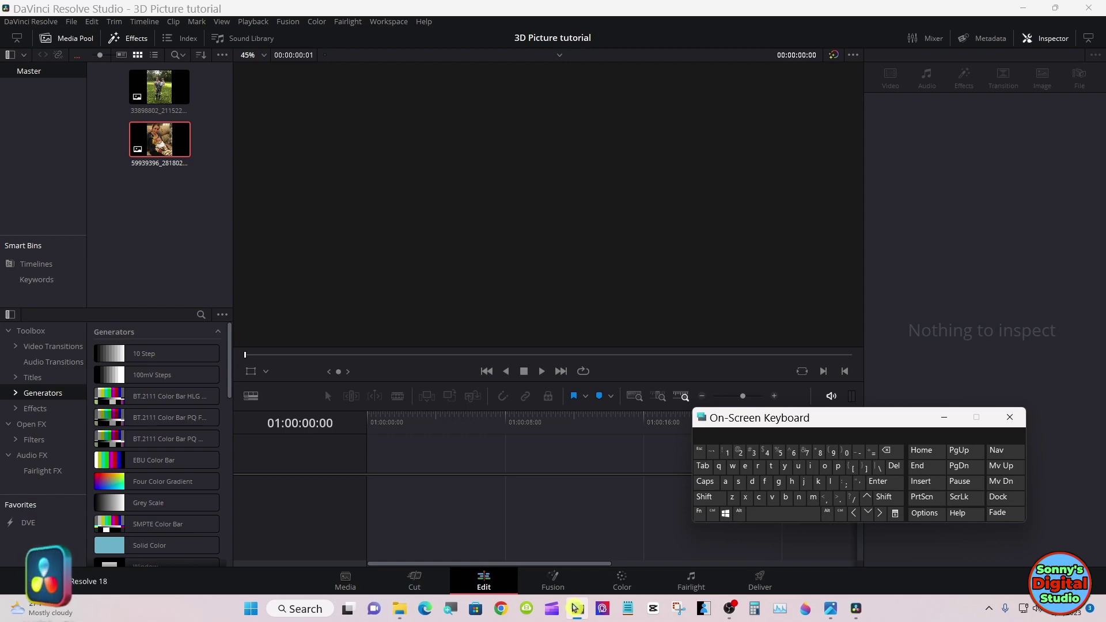
click(634, 499)
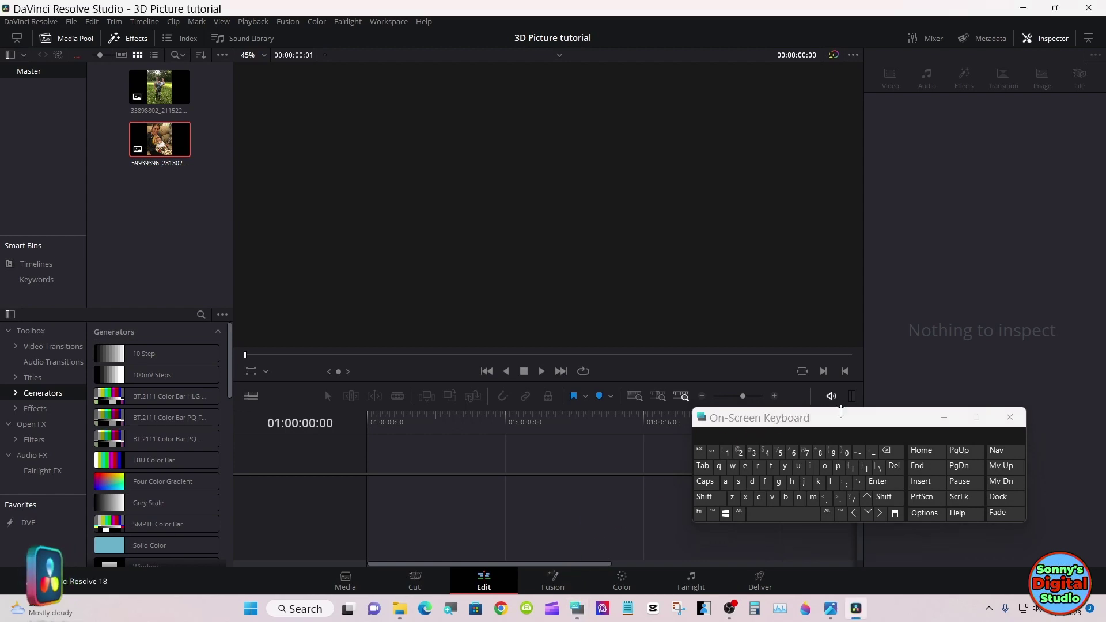
click(943, 415)
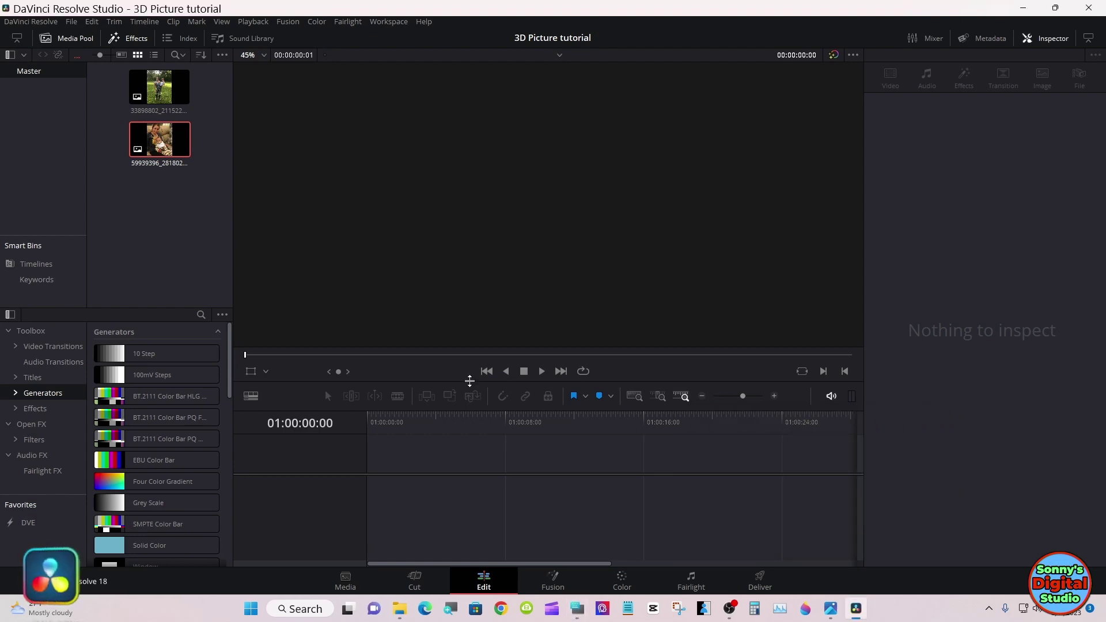
Create a five-second Fusion composition clip at 30 fps in the media pool and open it for node editing.
right_click(156, 188)
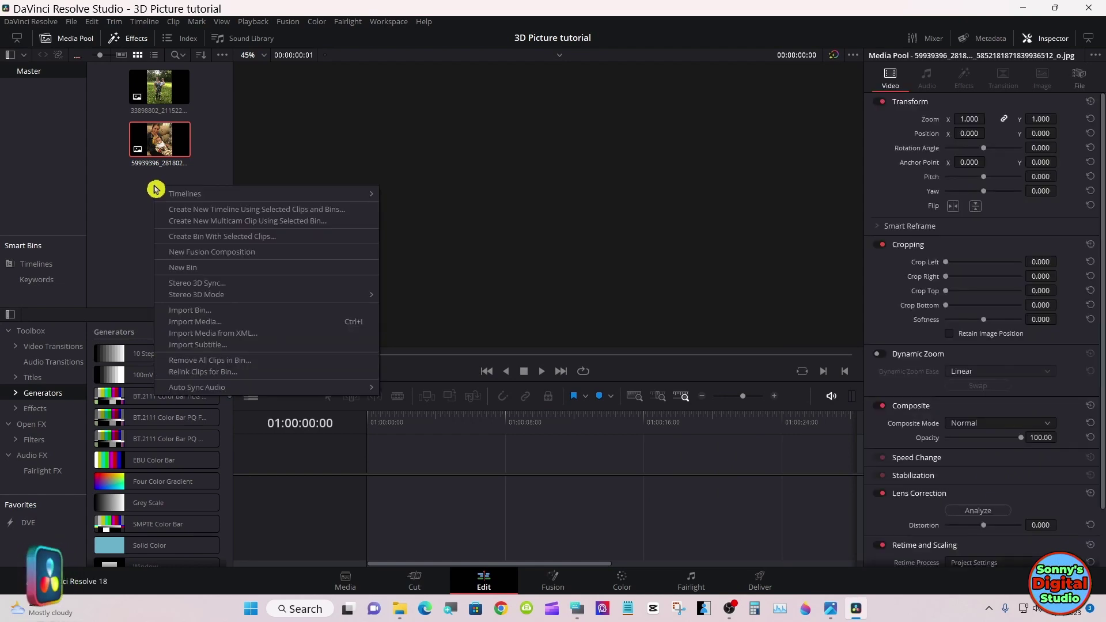
click(210, 252)
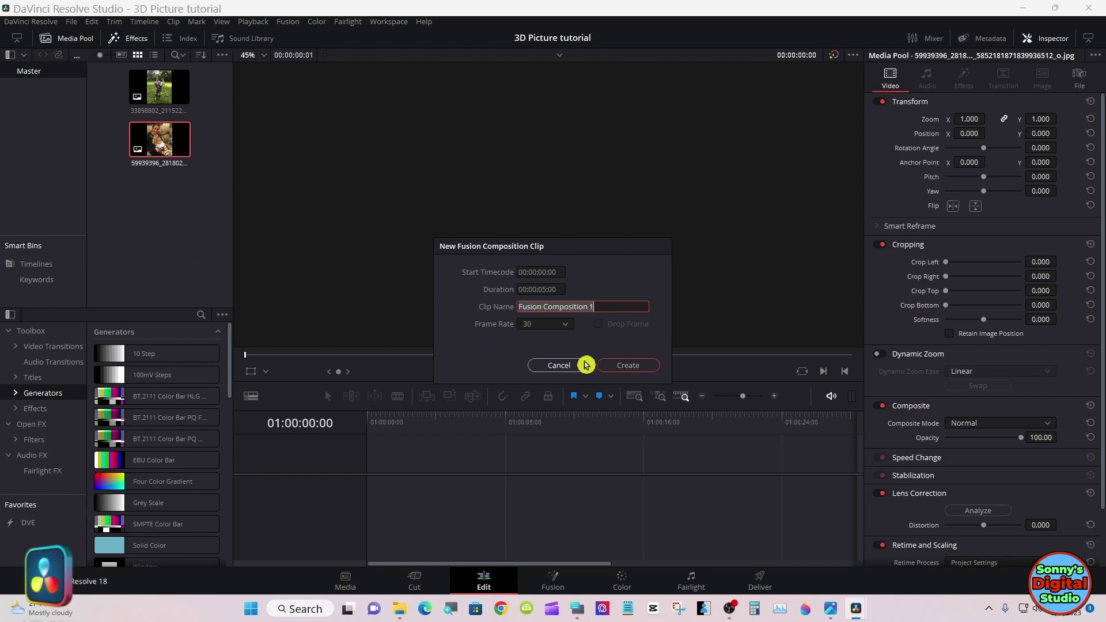
click(615, 366)
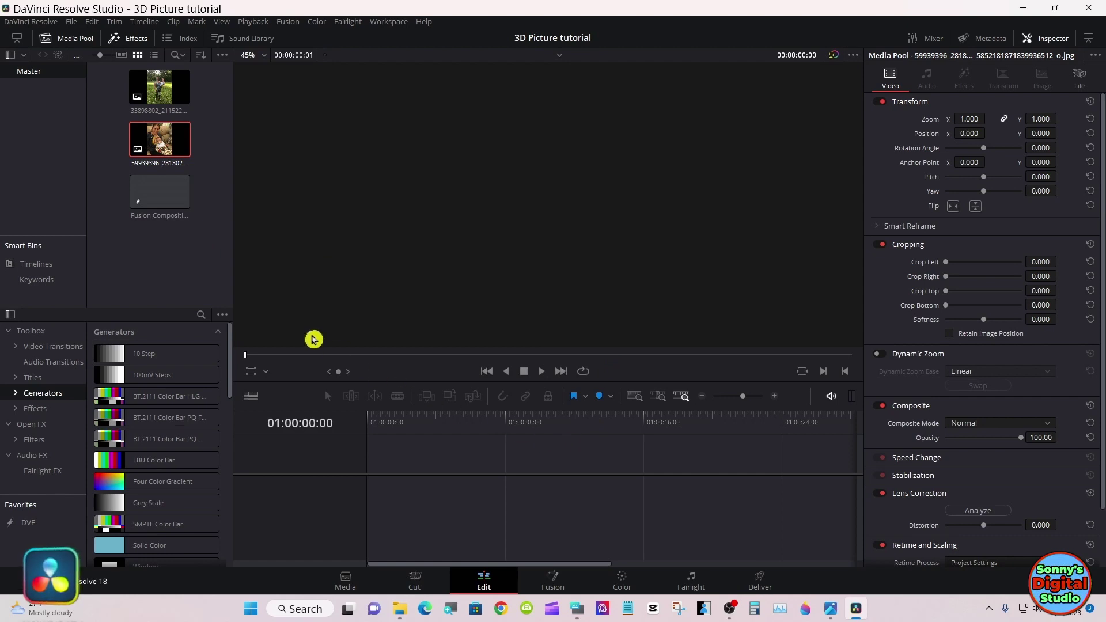
double_click(142, 197)
double_click(143, 197)
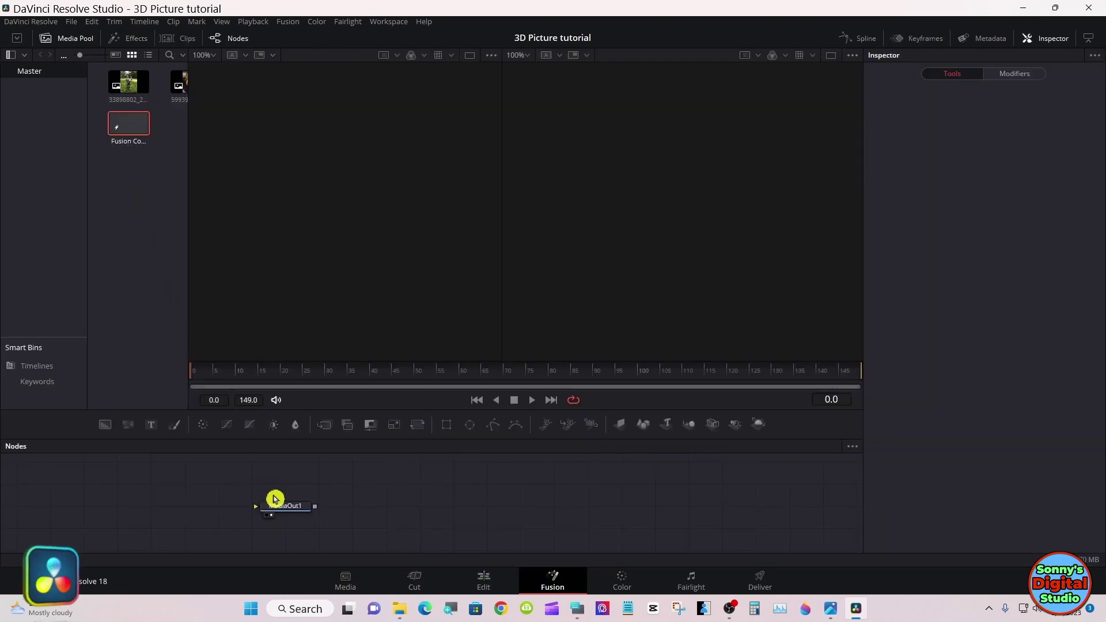
Move the MediaOut1 node well away to free up space in the node graph and add a Cube 3D node.
drag(276, 506, 605, 514)
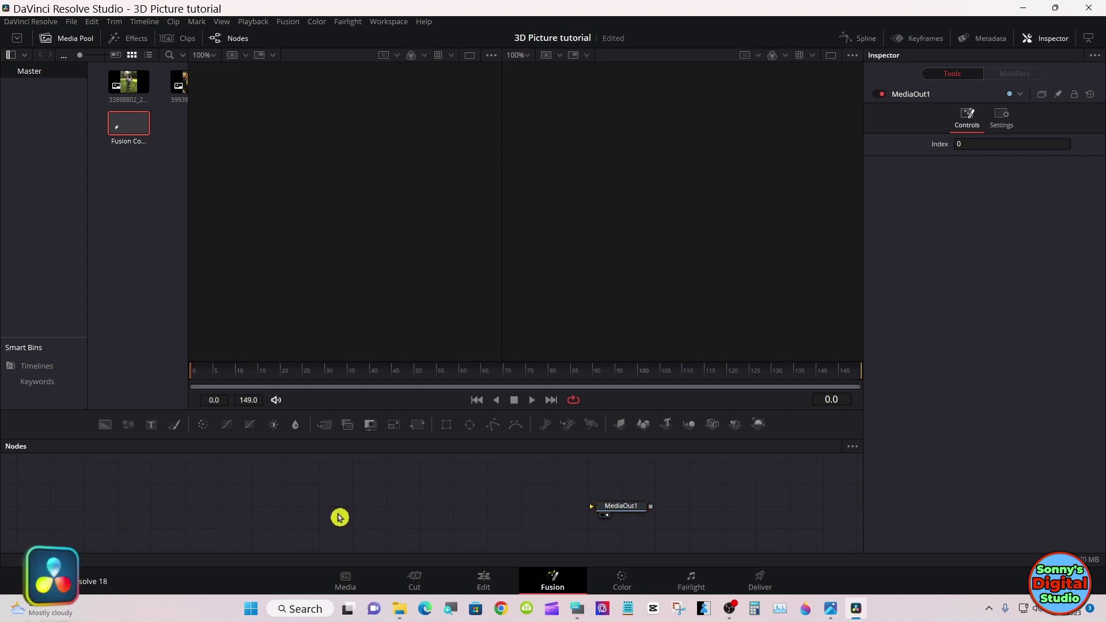
click(571, 611)
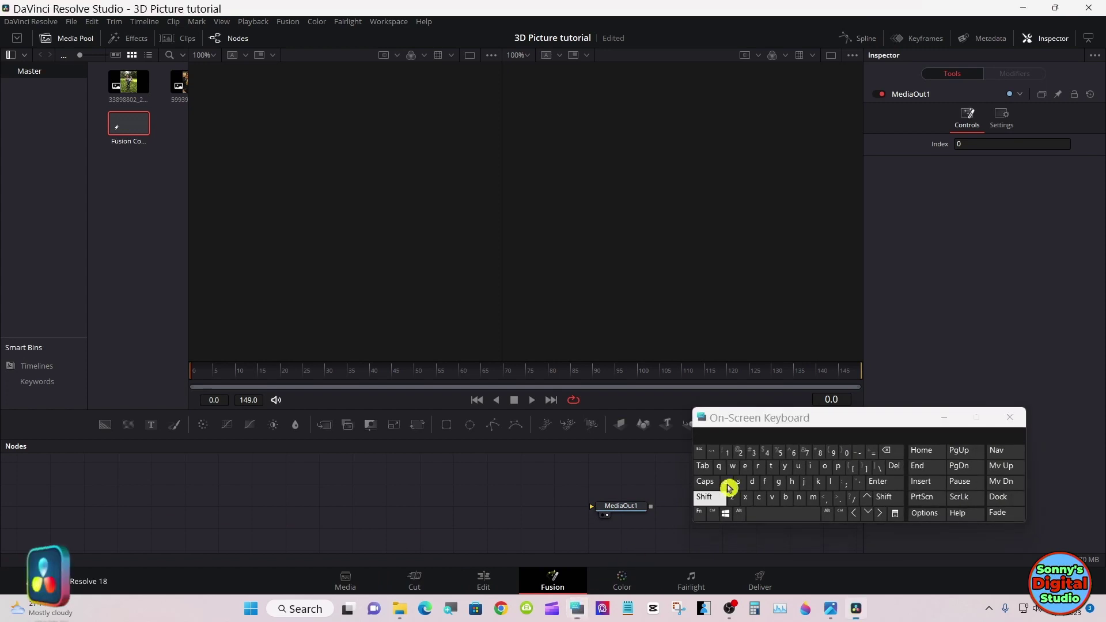
drag(769, 429, 781, 438)
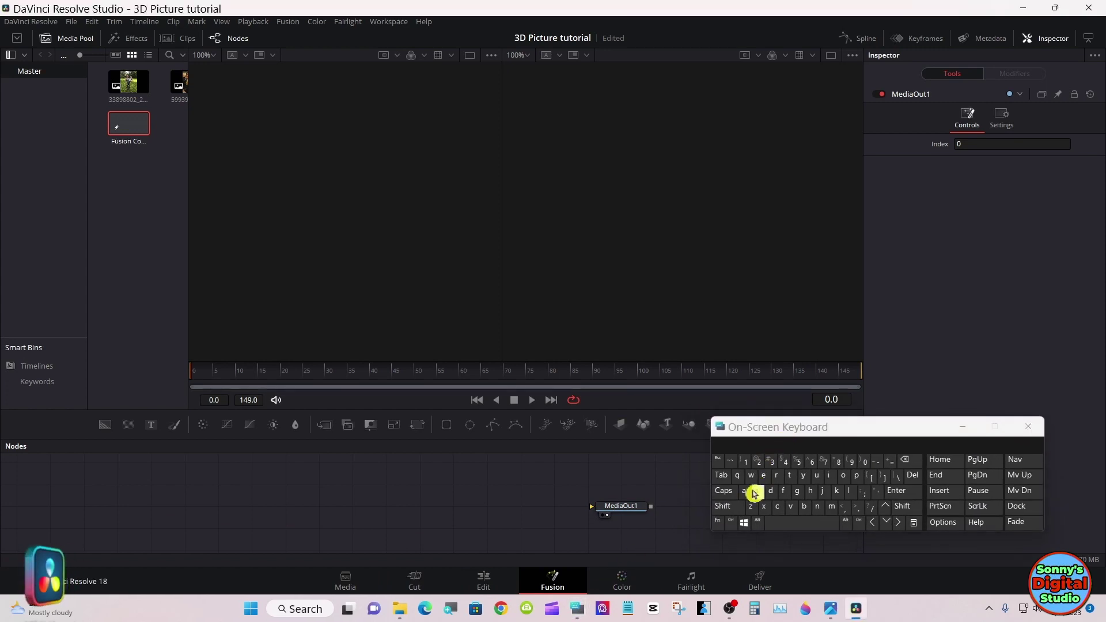
click(730, 511)
click(795, 526)
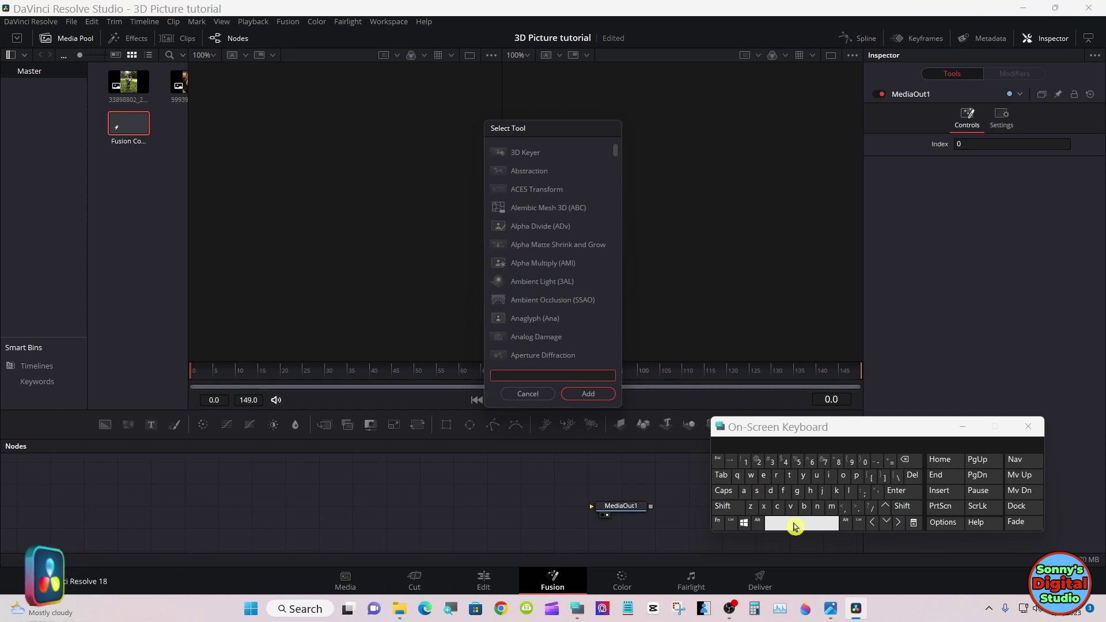
click(777, 507)
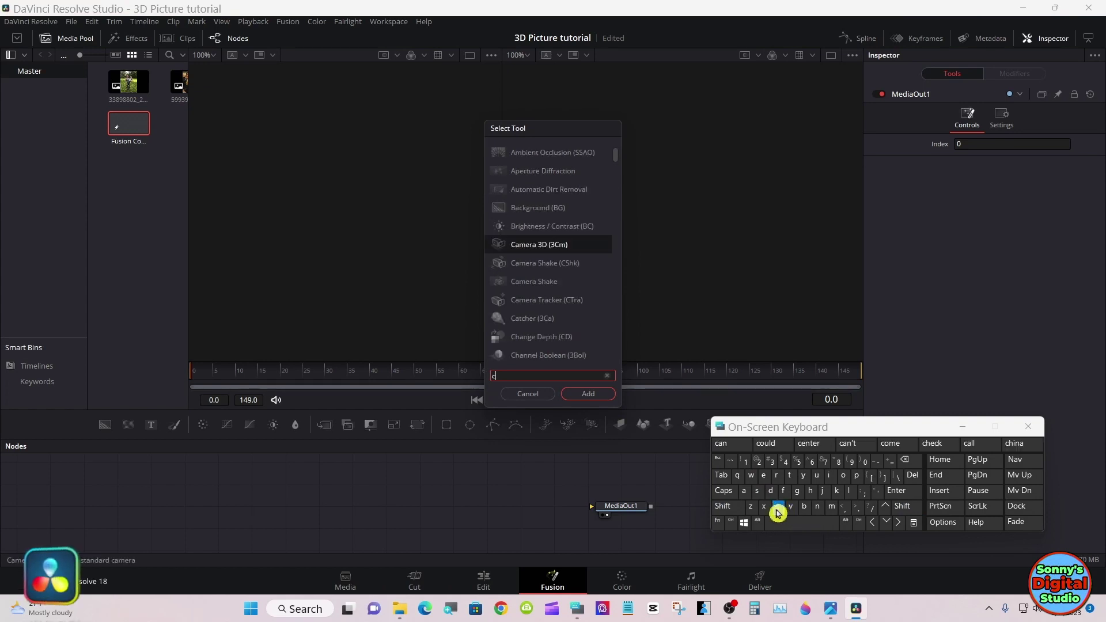
click(819, 479)
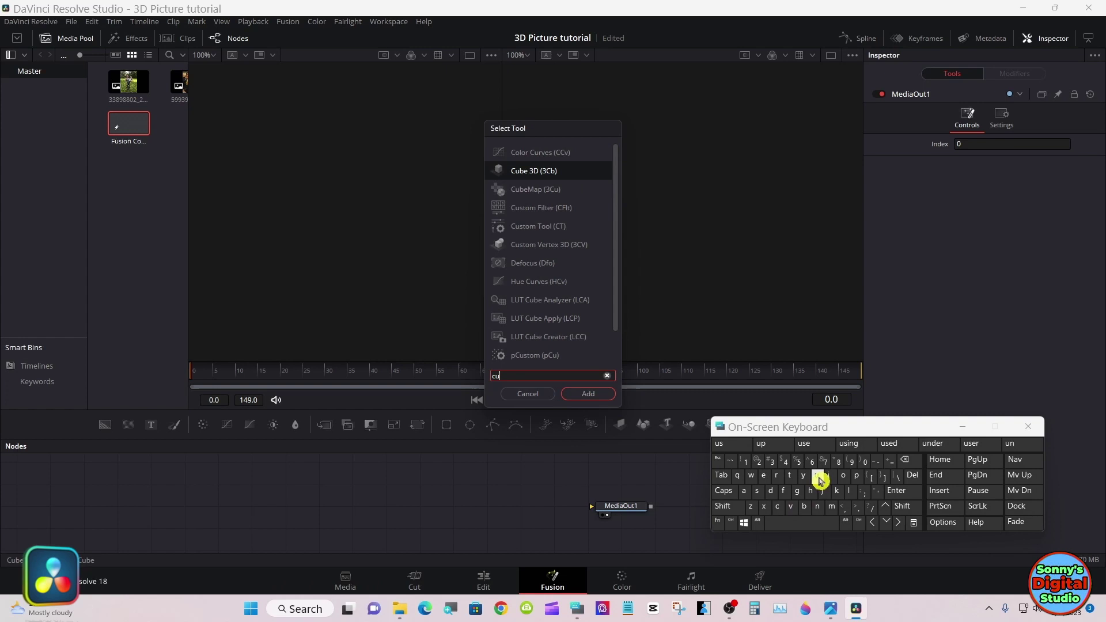
click(804, 508)
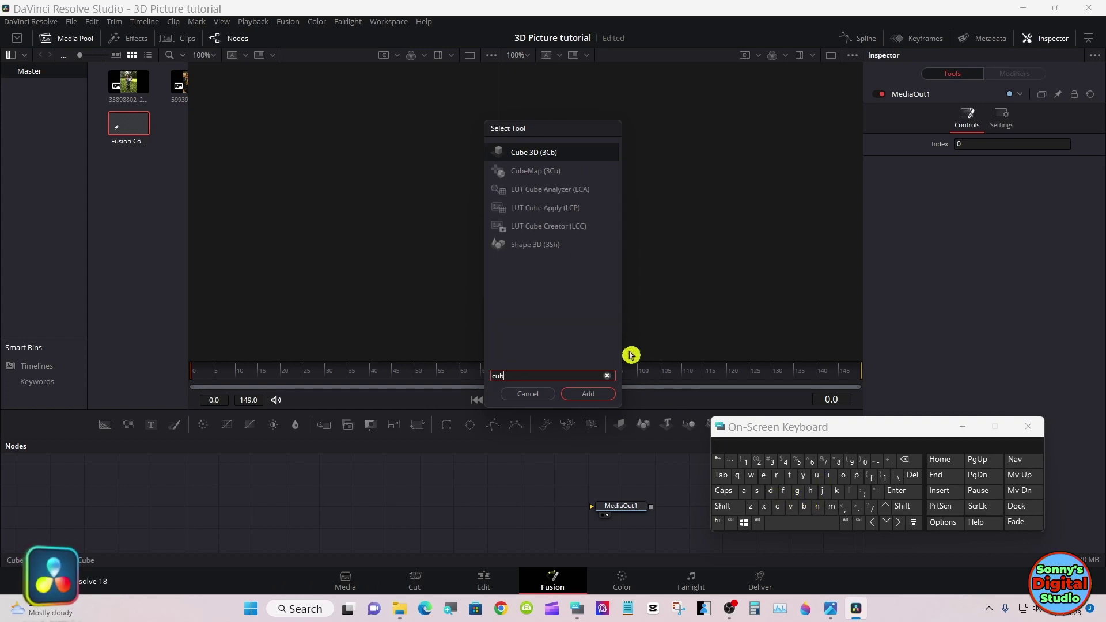
click(560, 155)
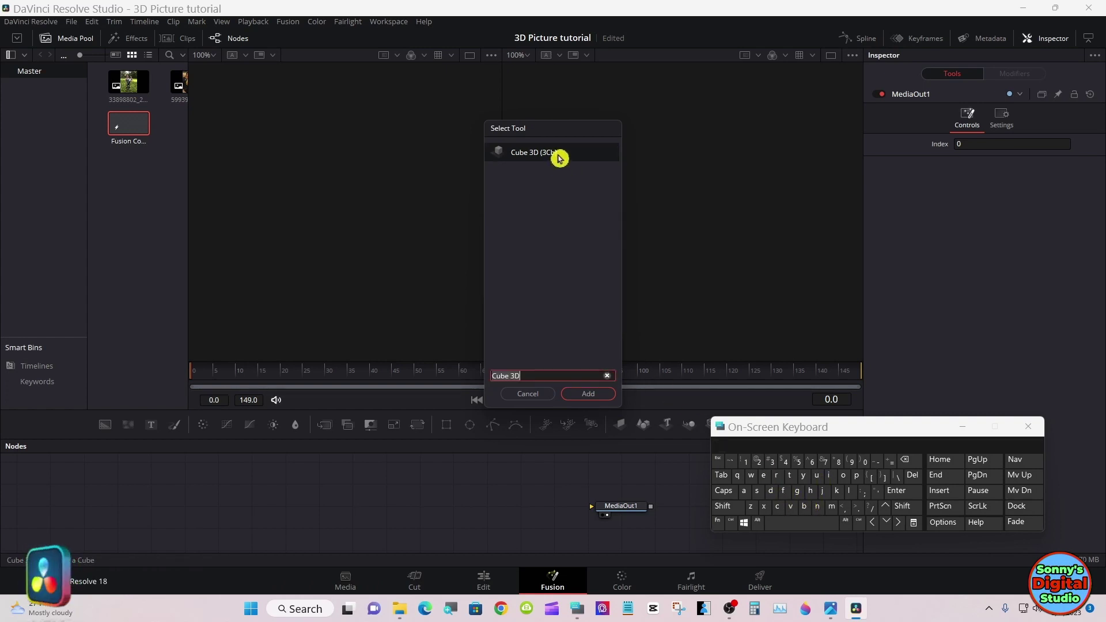
click(578, 392)
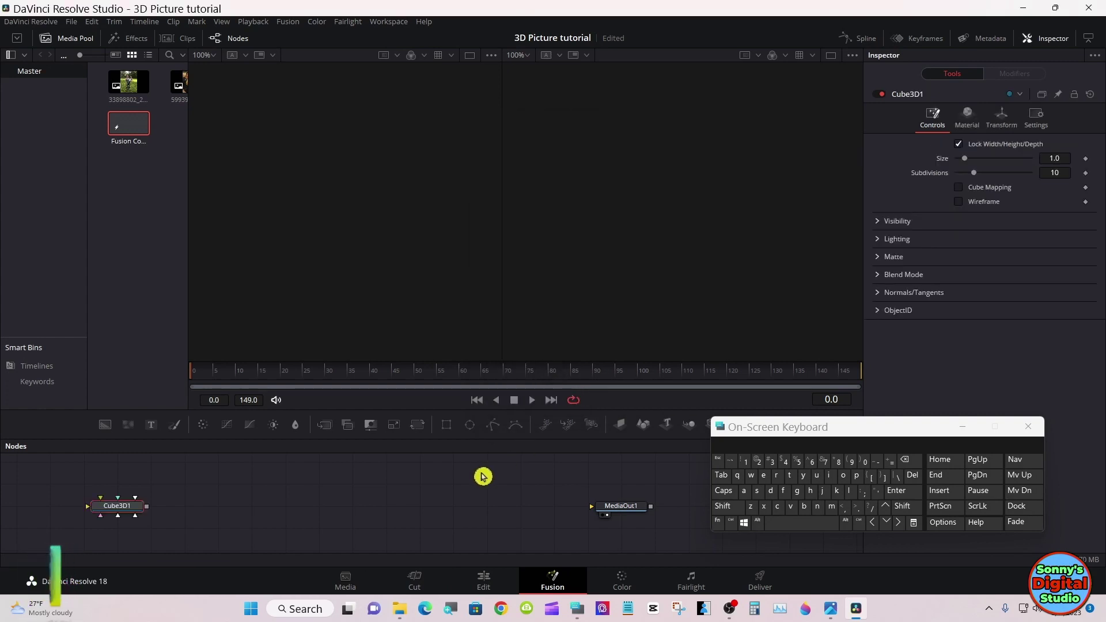
Add a Transform 3D node fed by Cube3D1 and space it apart from the cube node.
click(730, 510)
click(781, 521)
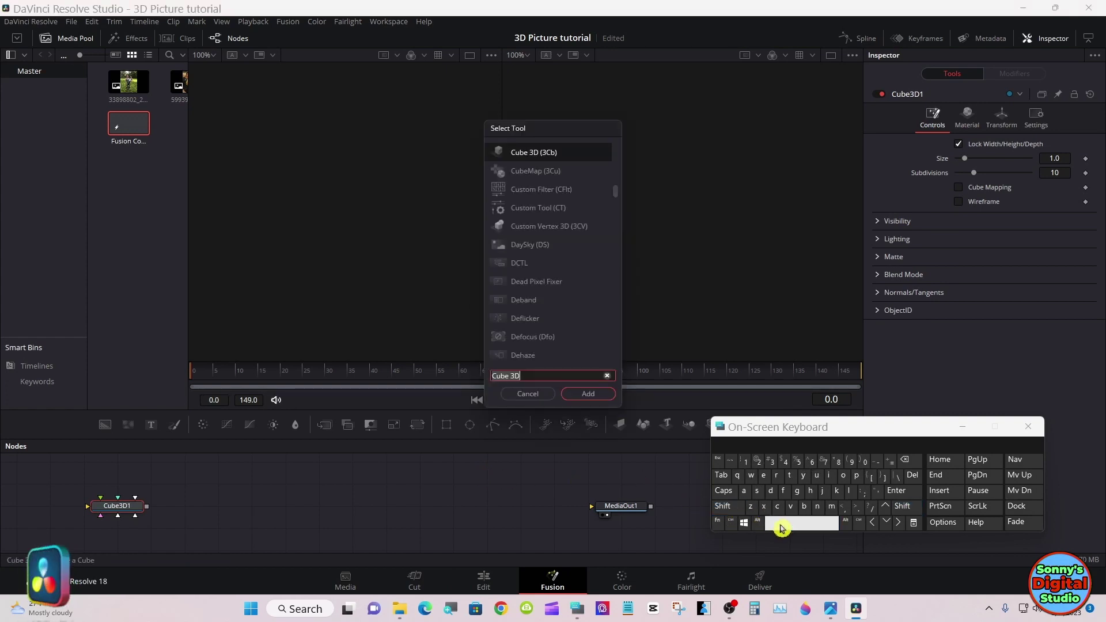
click(916, 461)
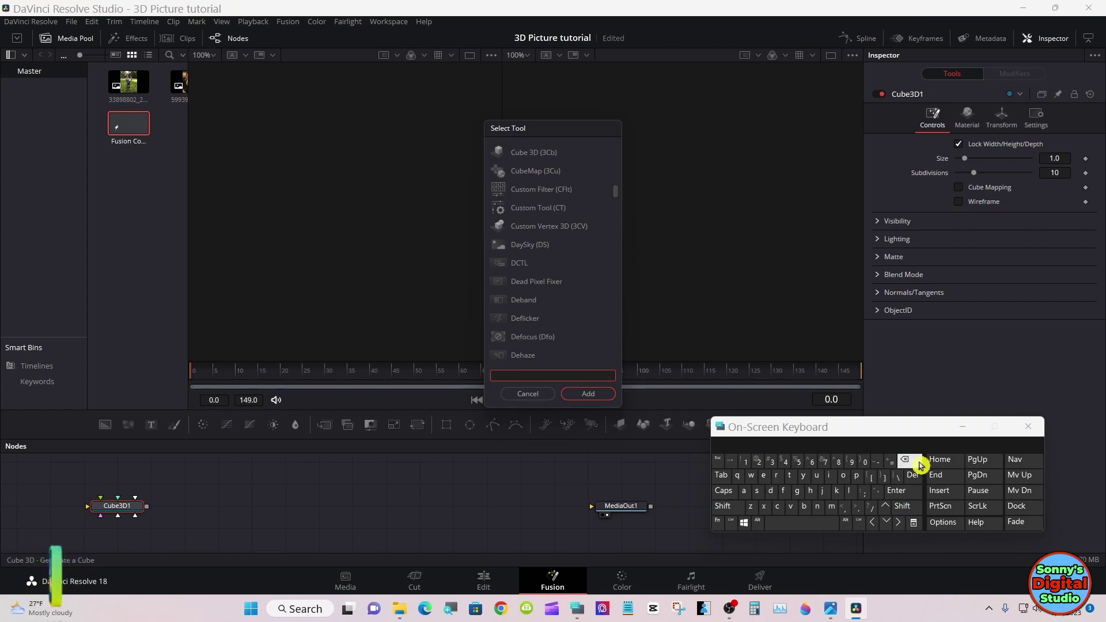
click(797, 479)
click(776, 476)
click(745, 494)
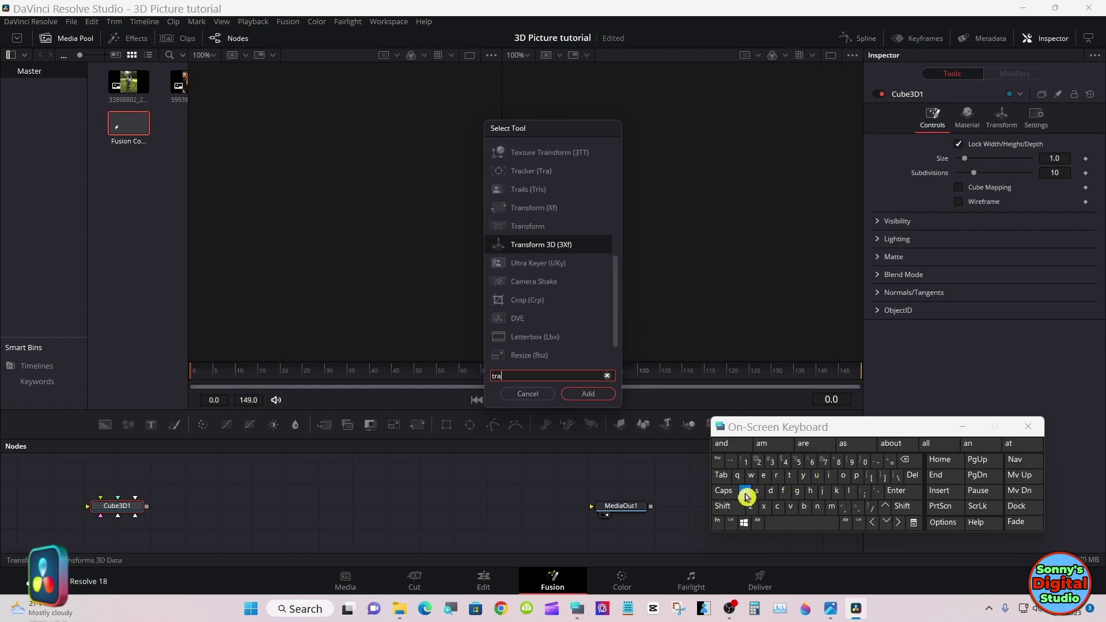
click(816, 506)
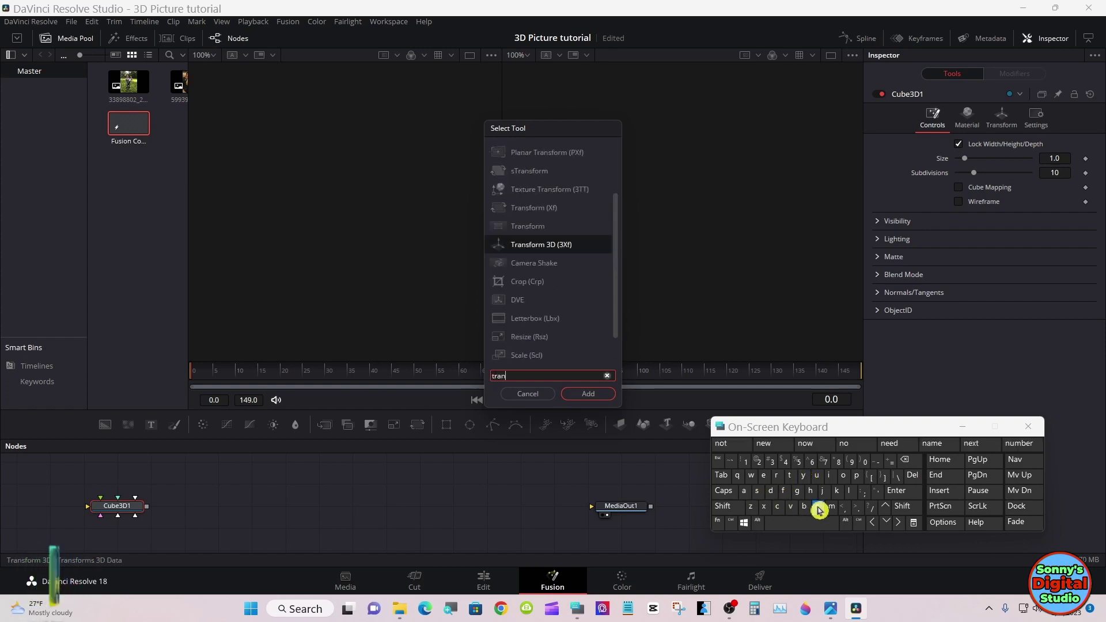
click(761, 494)
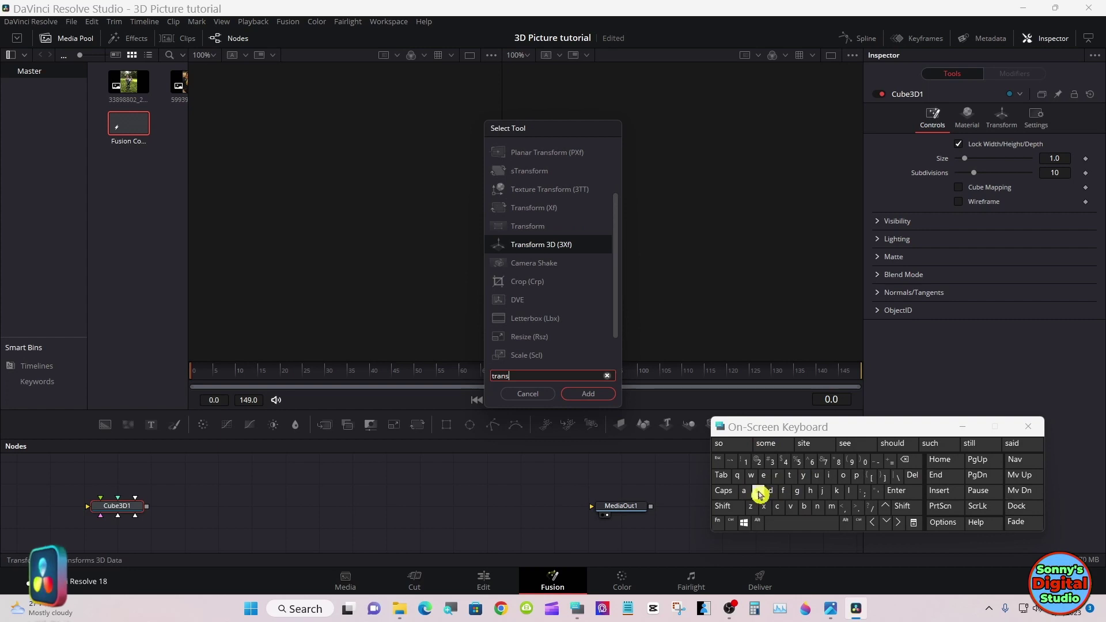
click(557, 246)
click(574, 393)
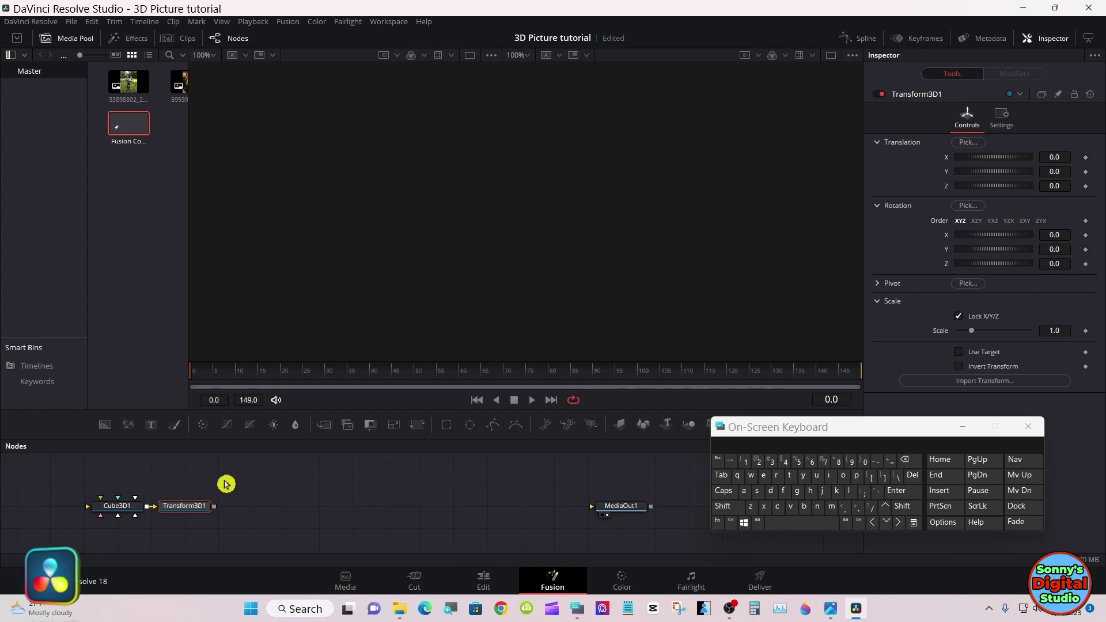
drag(209, 507, 254, 510)
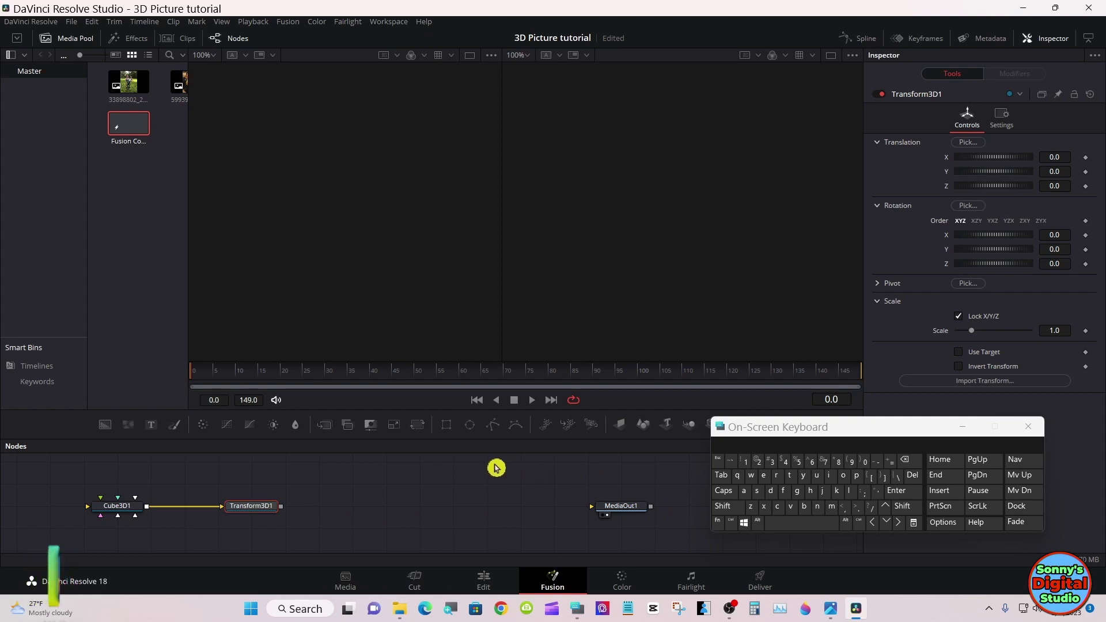
click(419, 430)
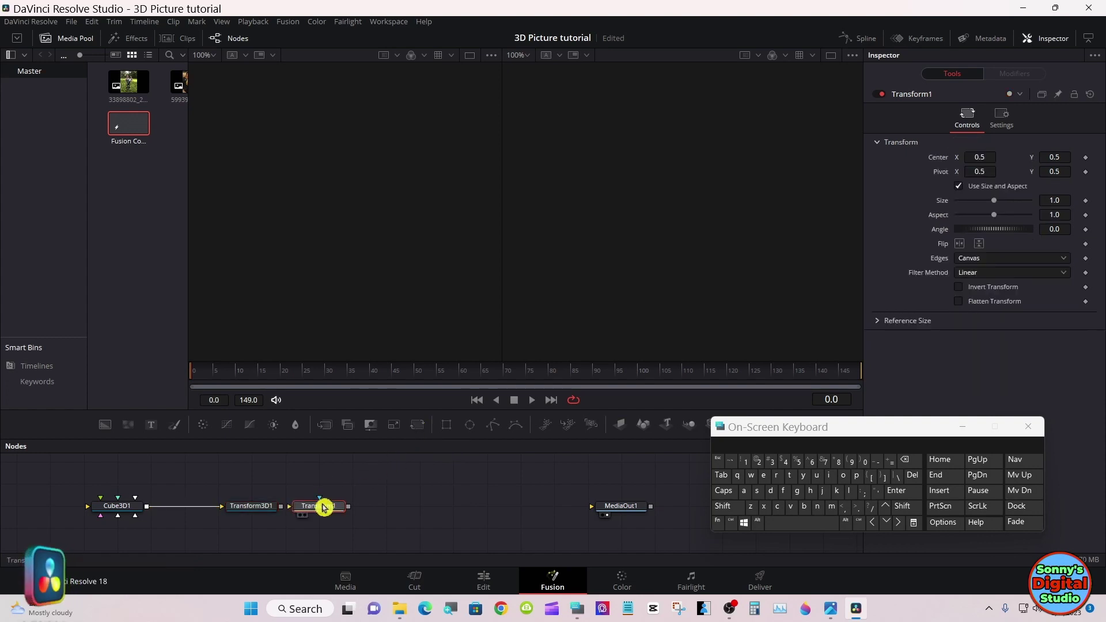
drag(323, 508, 447, 508)
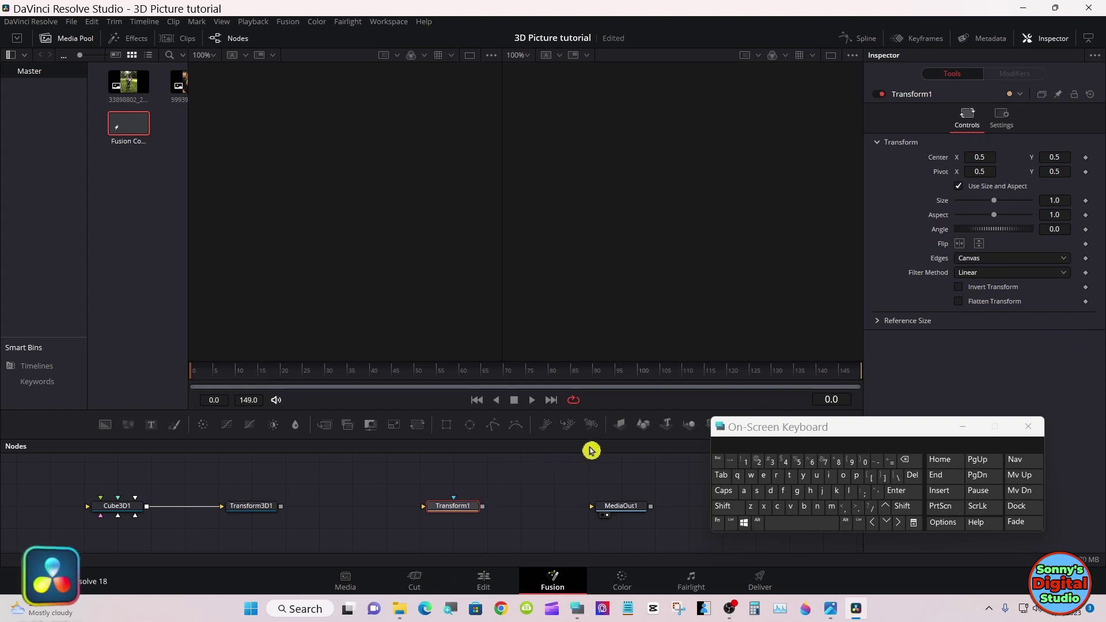
right_click(457, 506)
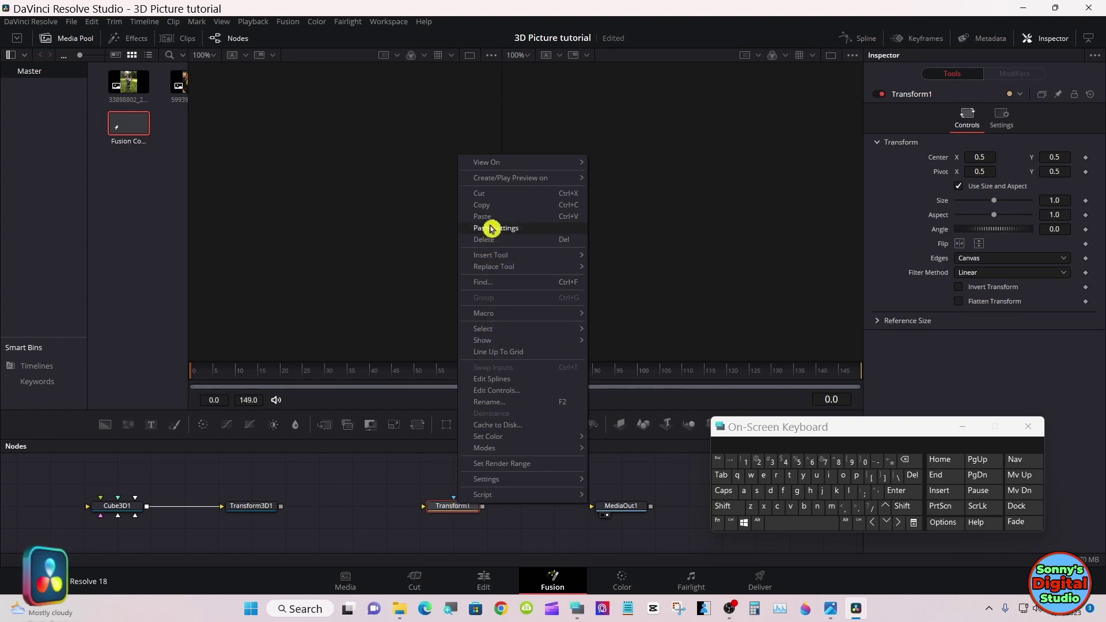
click(494, 194)
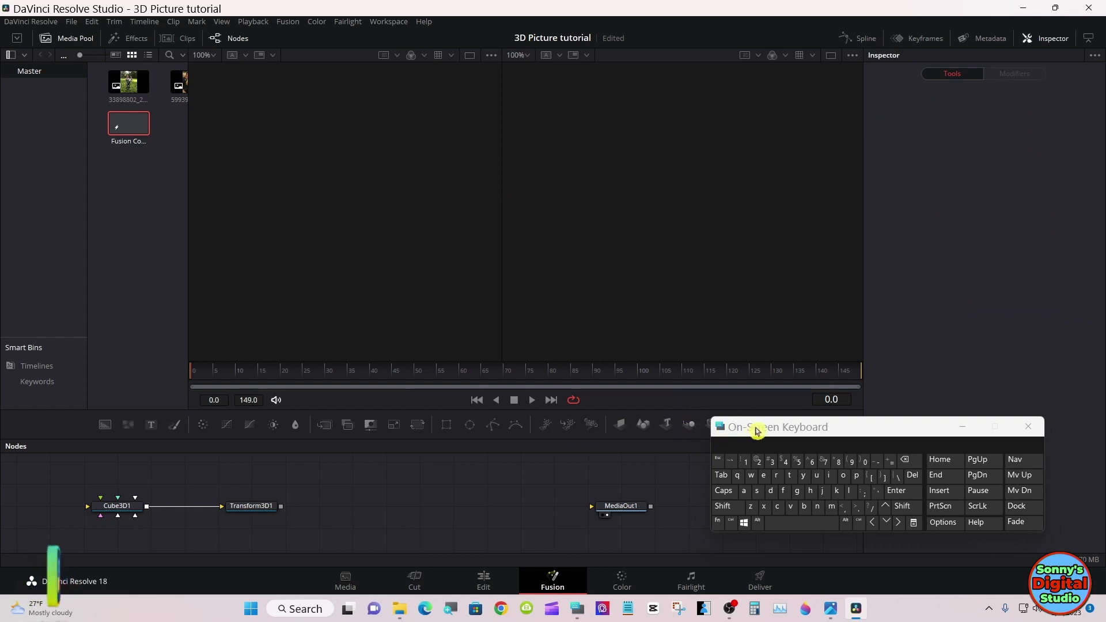
Chain Merge 3D and Renderer 3D nodes after Transform3D1, and connect the renderer's output to MediaOut1.
drag(757, 432, 758, 469)
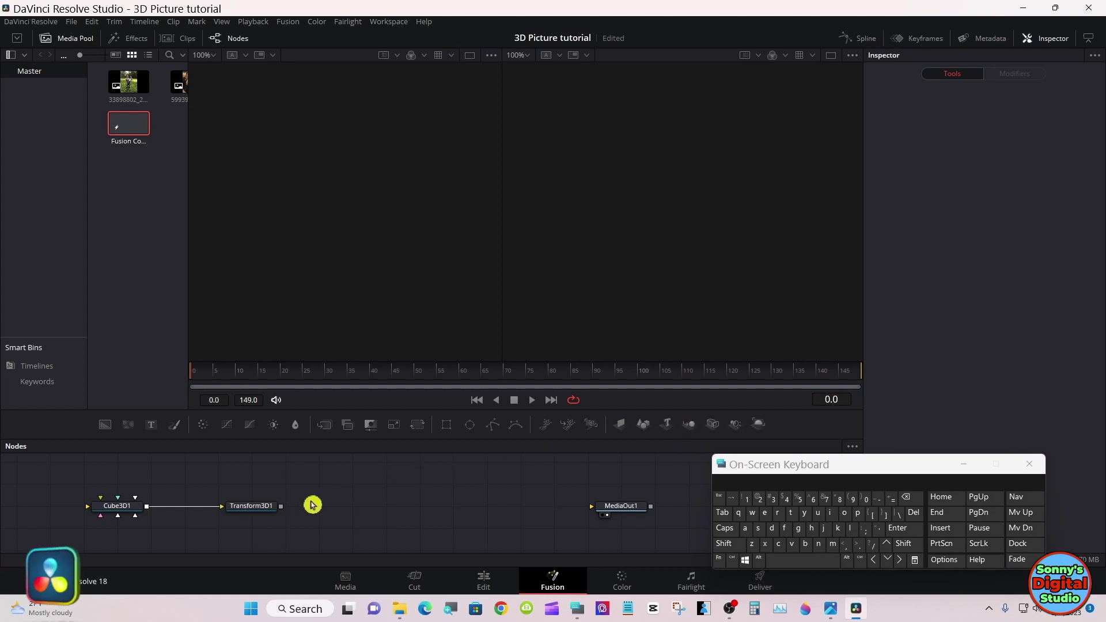
click(255, 510)
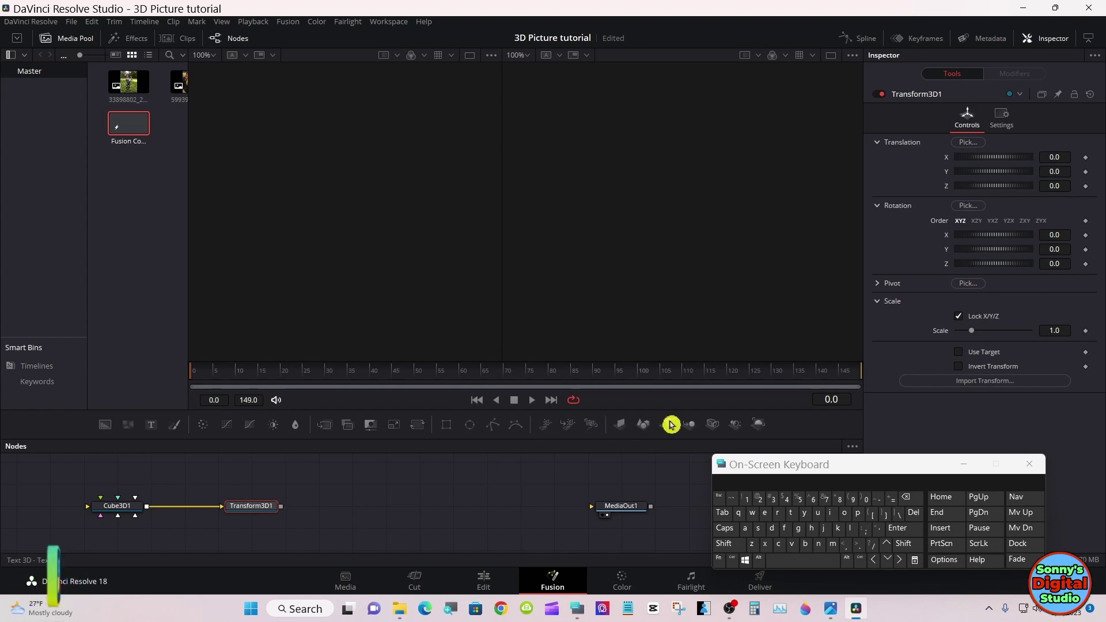
click(693, 425)
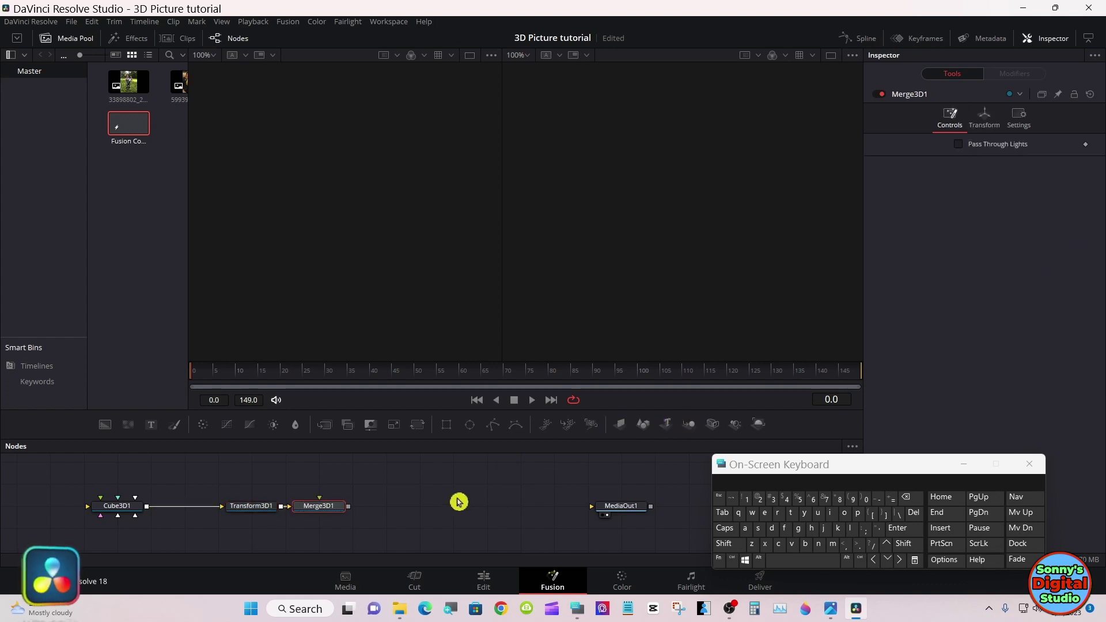
drag(341, 510, 407, 510)
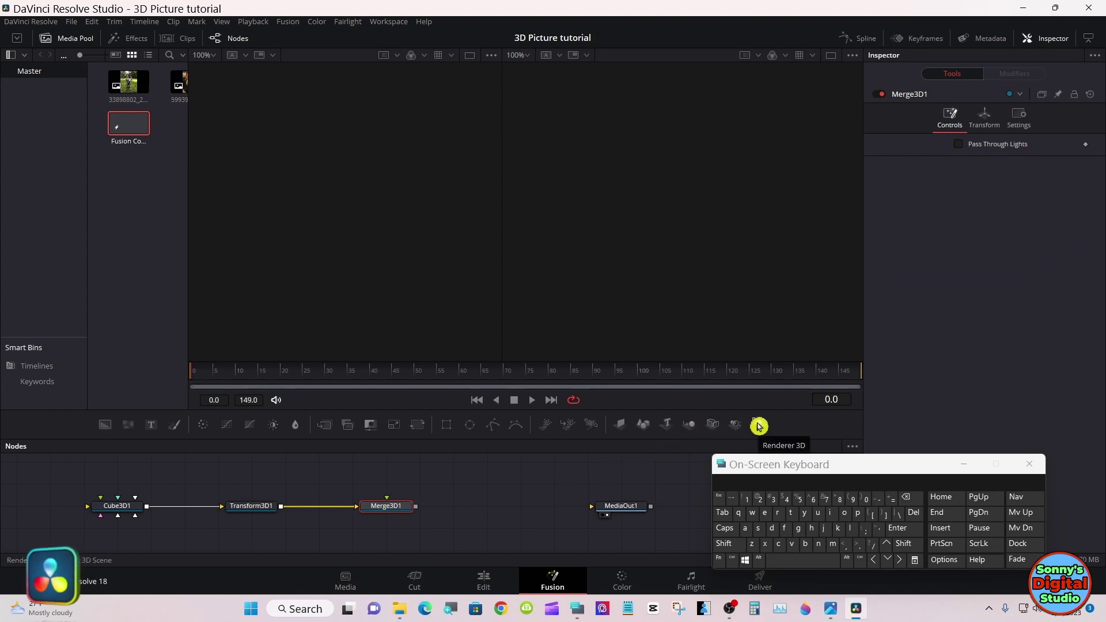
click(758, 426)
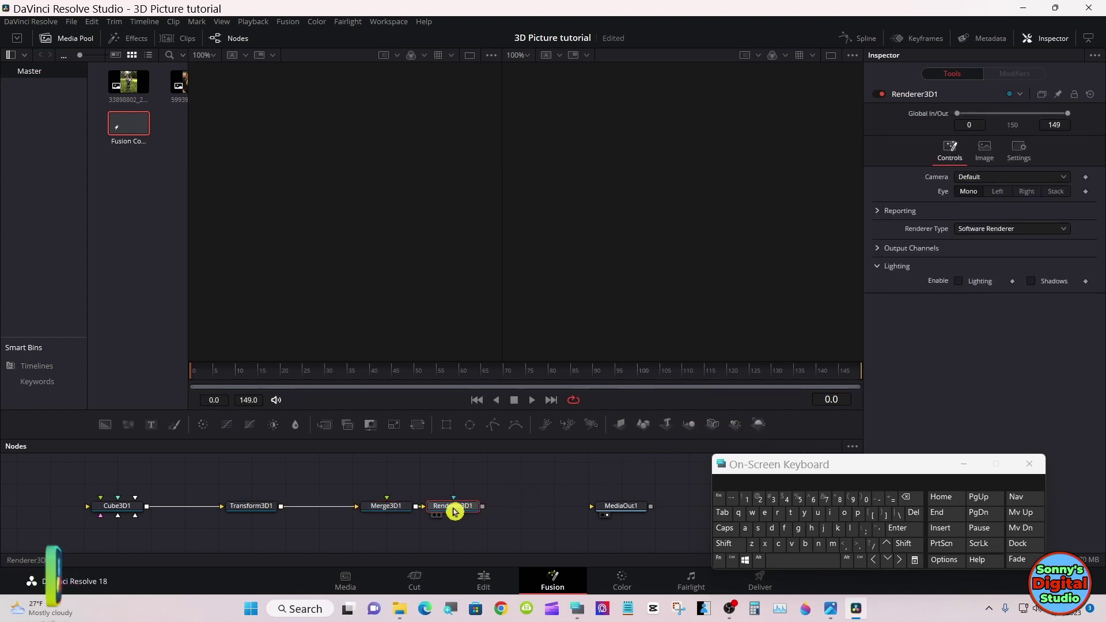
drag(455, 511, 594, 506)
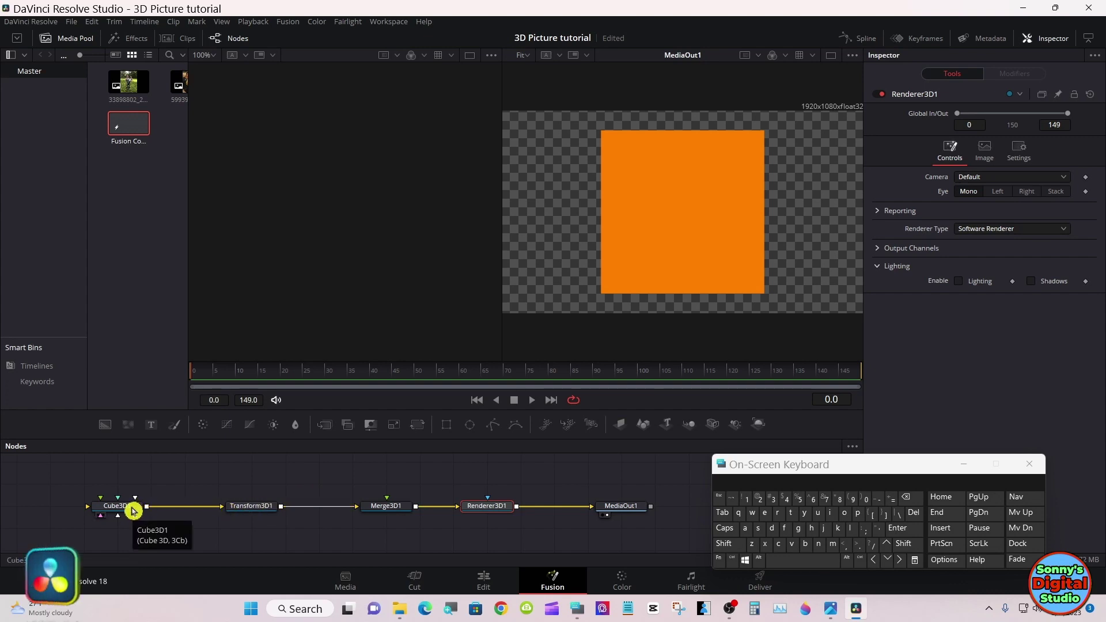
Show the Cube3D1 node in the empty left viewer and scale that view to fit.
drag(133, 510, 300, 245)
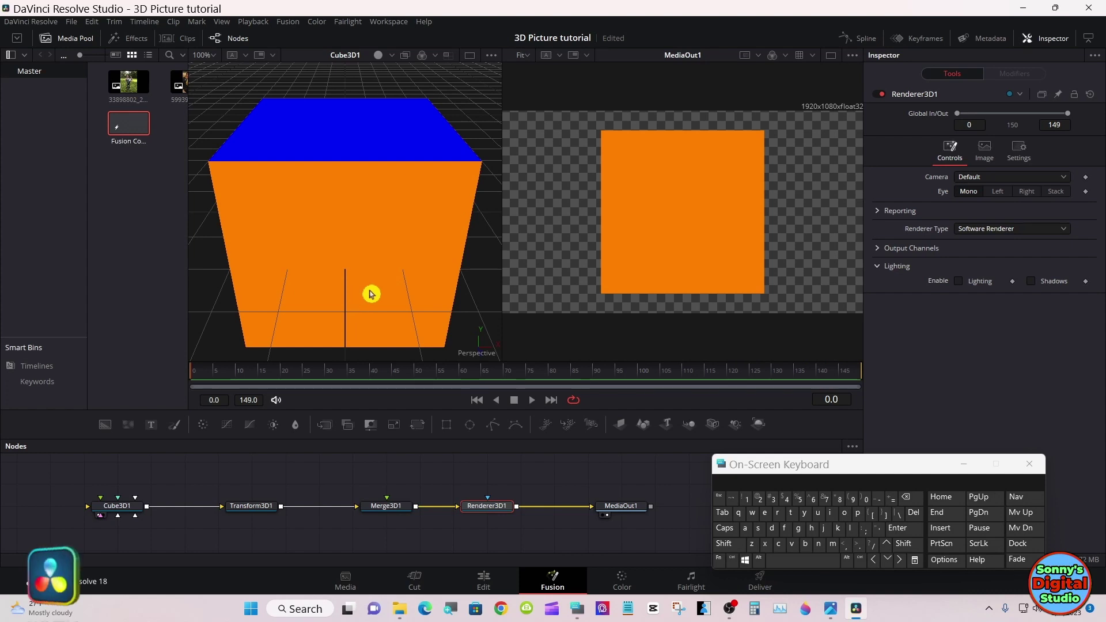
right_click(369, 289)
mouse_move(422, 302)
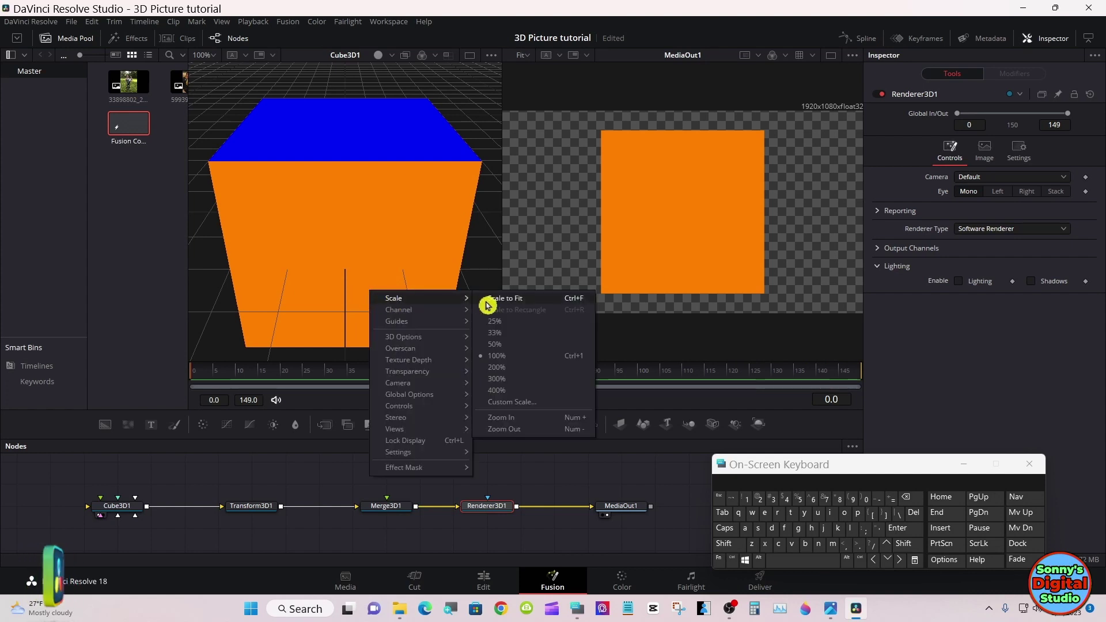
click(490, 299)
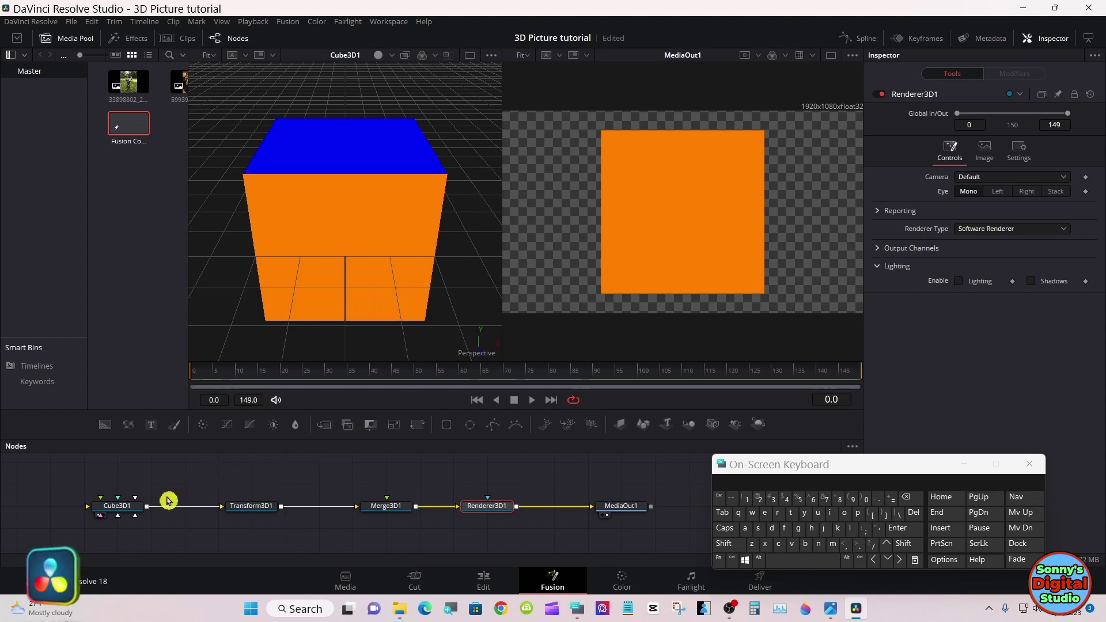
Unlock Cube3D1's X/Y/Z scale and thin the cube to a Z scale of about 0.119.
click(126, 507)
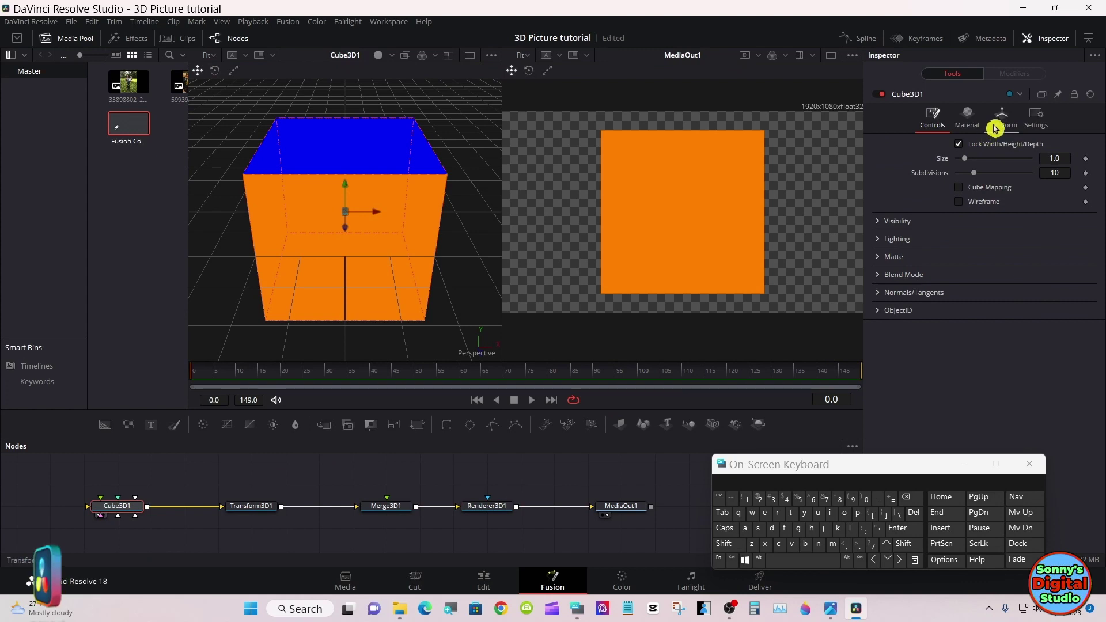
click(970, 123)
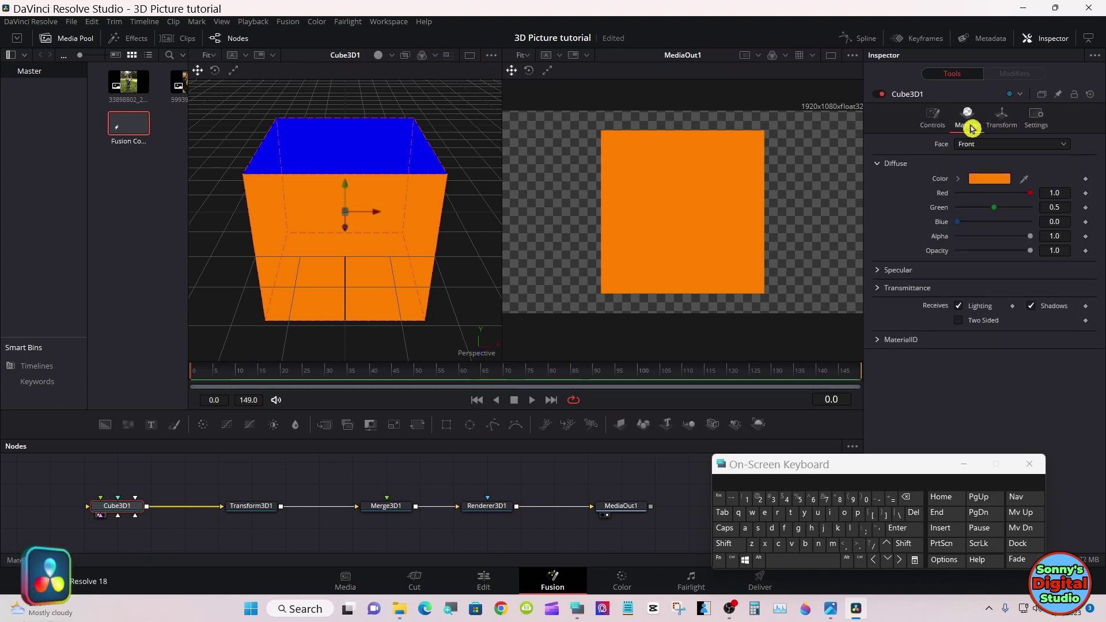
click(999, 125)
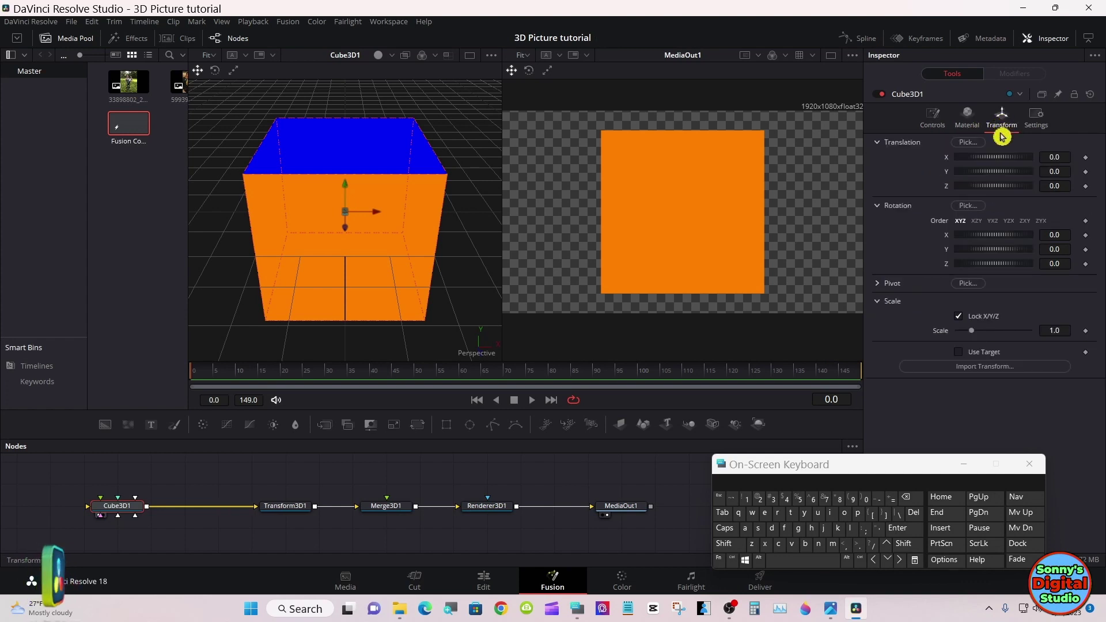
click(957, 316)
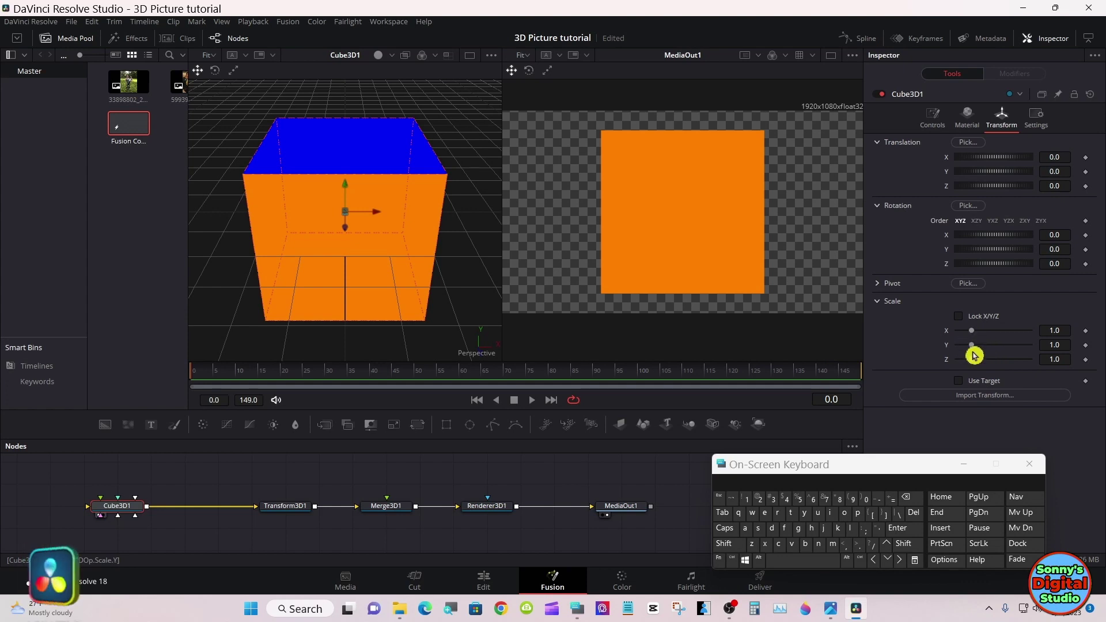
drag(974, 360, 965, 363)
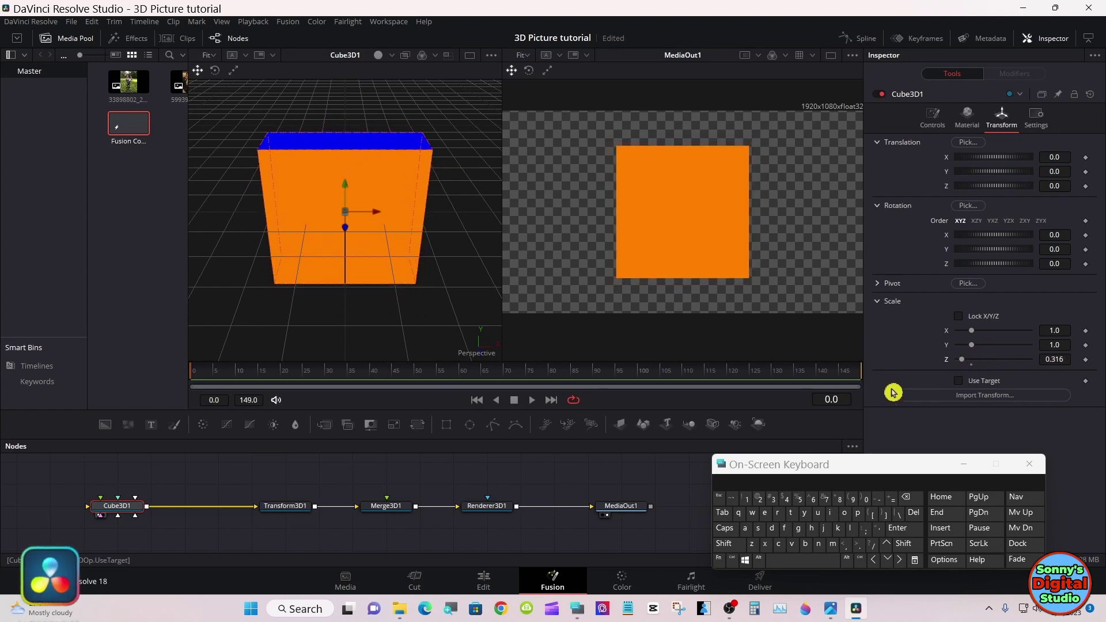
click(715, 545)
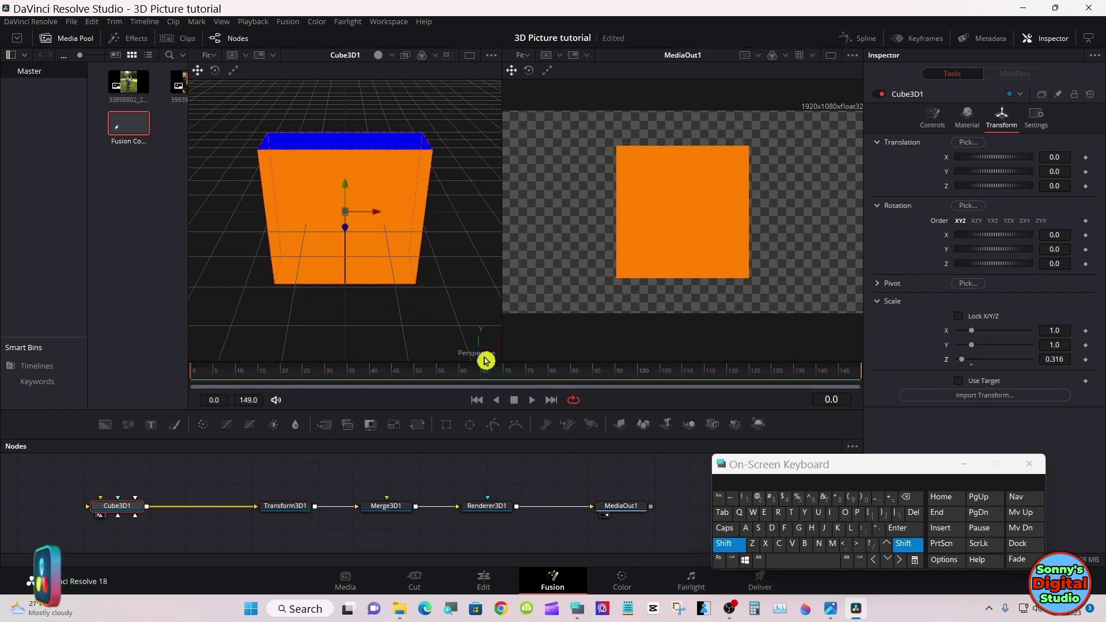
drag(425, 306, 185, 271)
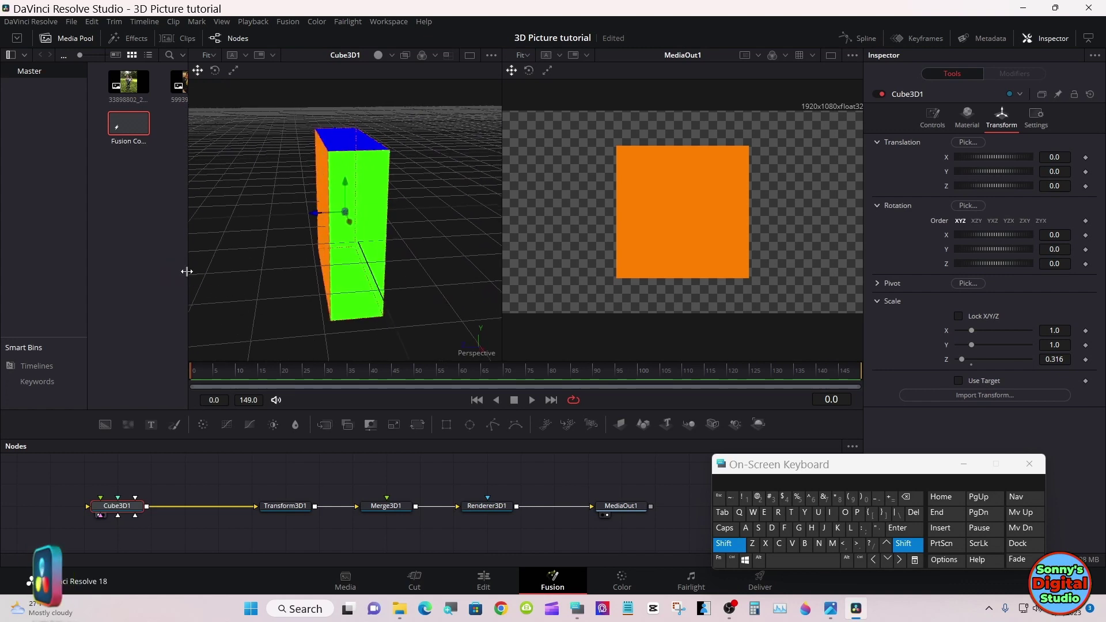
click(727, 545)
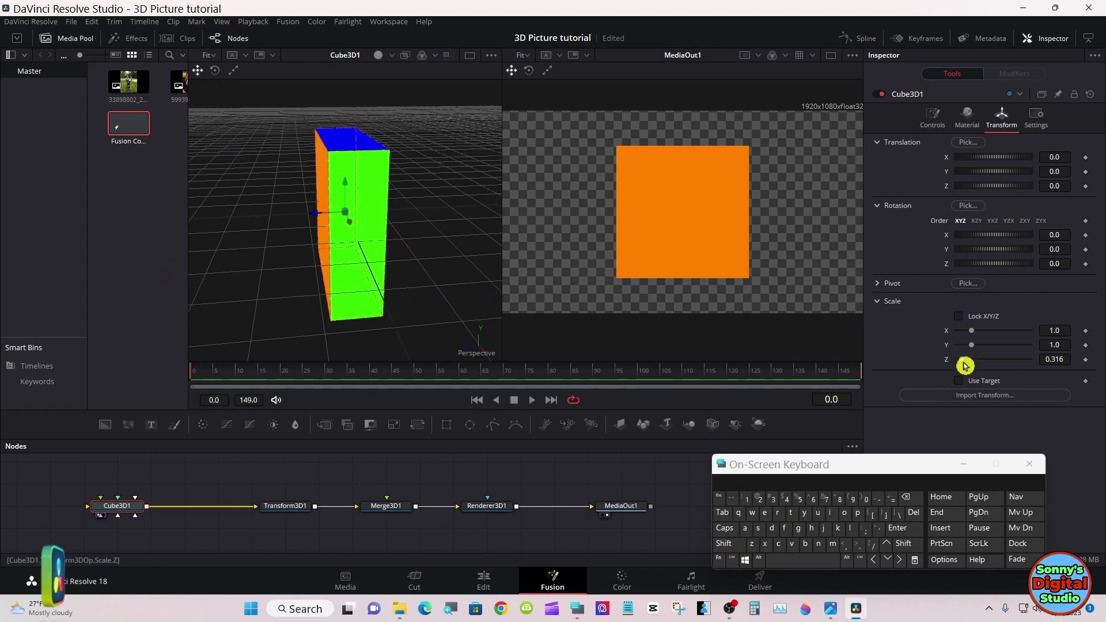
drag(962, 359, 962, 362)
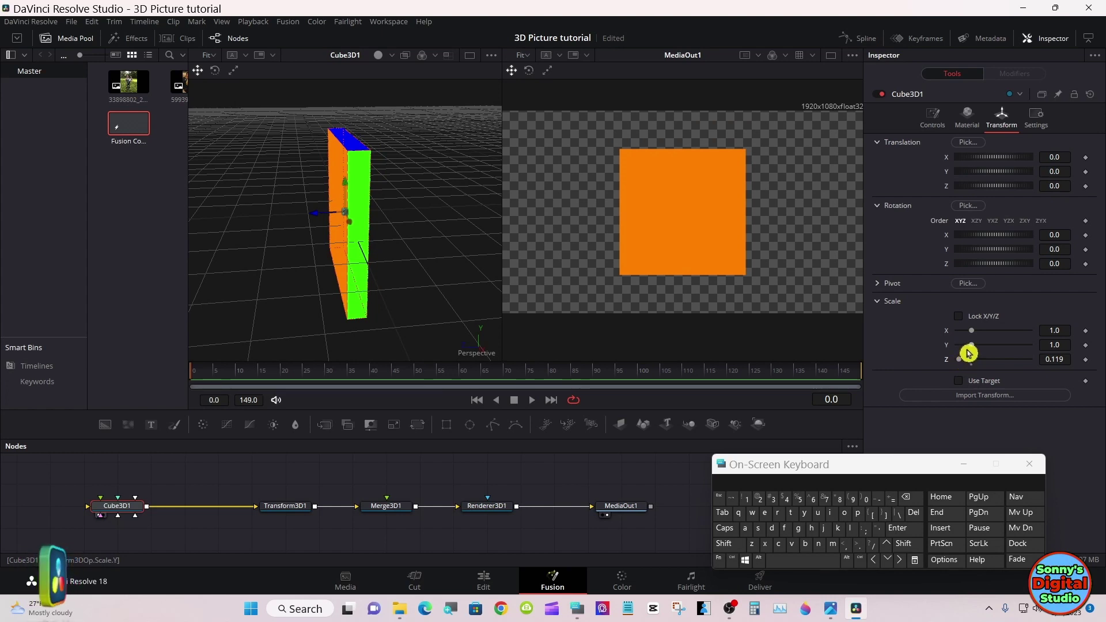
Give Cube3D1 a portrait shape with an X scale of about 0.71 and a Y scale of about 1.182.
drag(967, 351, 979, 349)
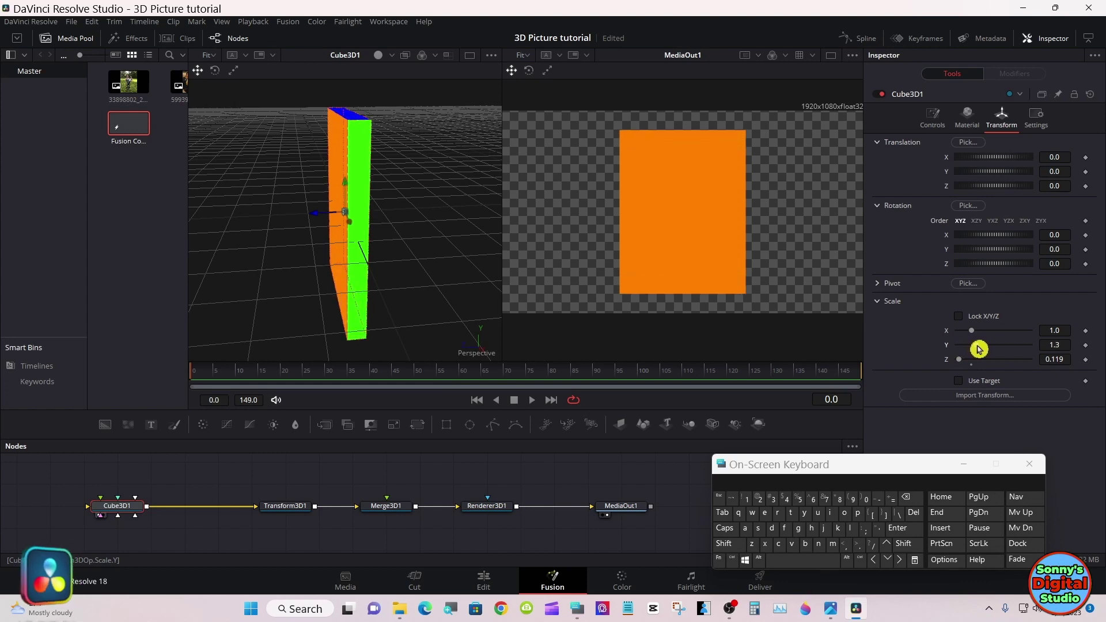
drag(973, 330, 971, 335)
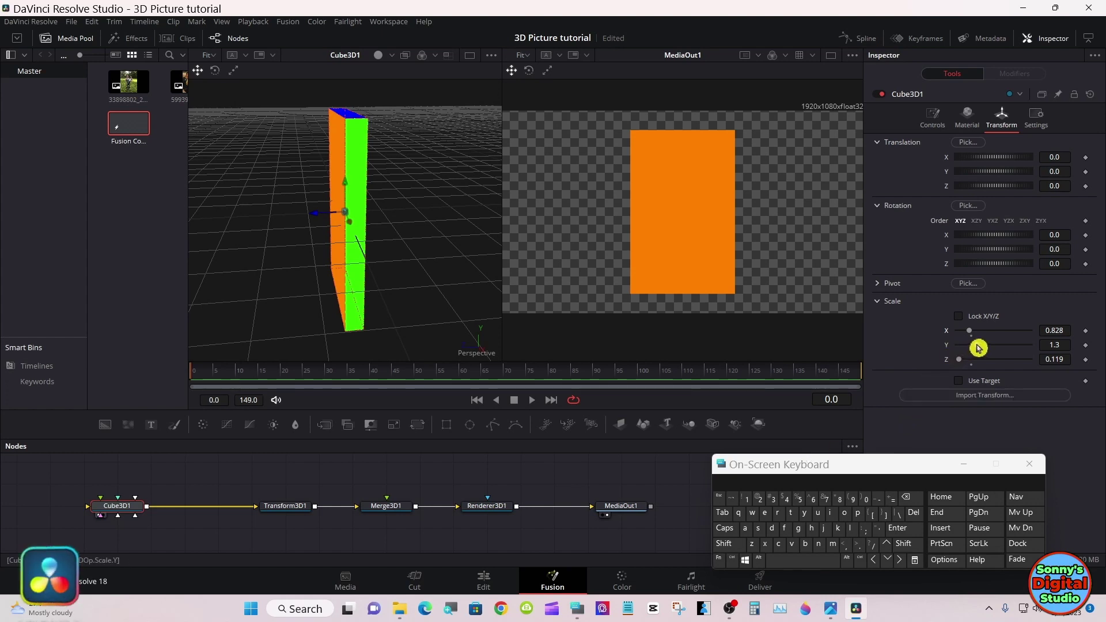
drag(977, 347, 975, 348)
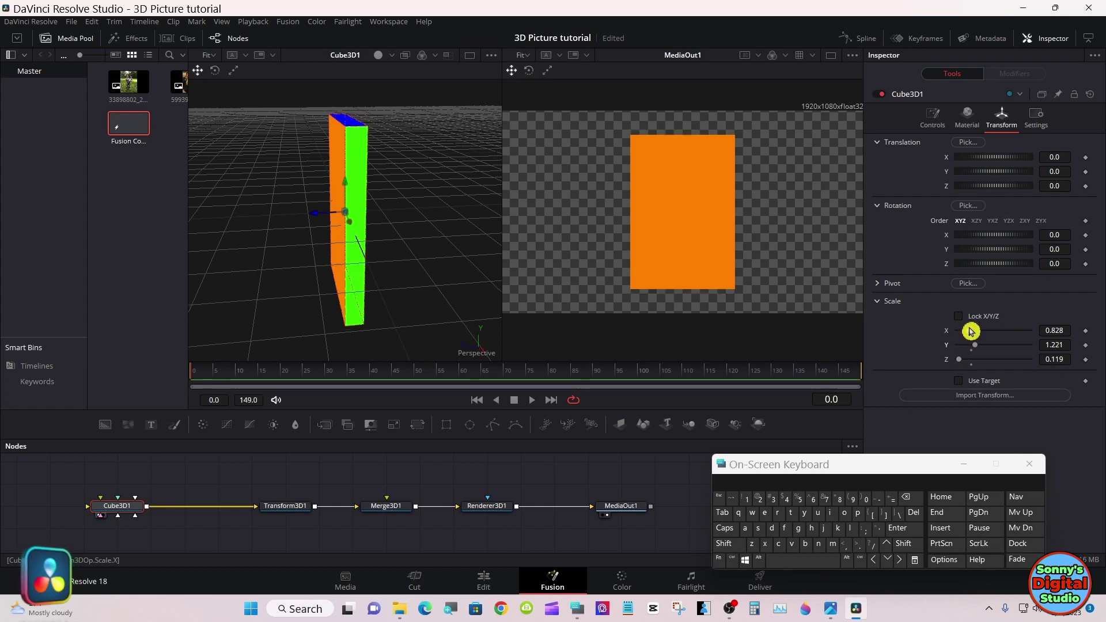
drag(970, 333, 968, 333)
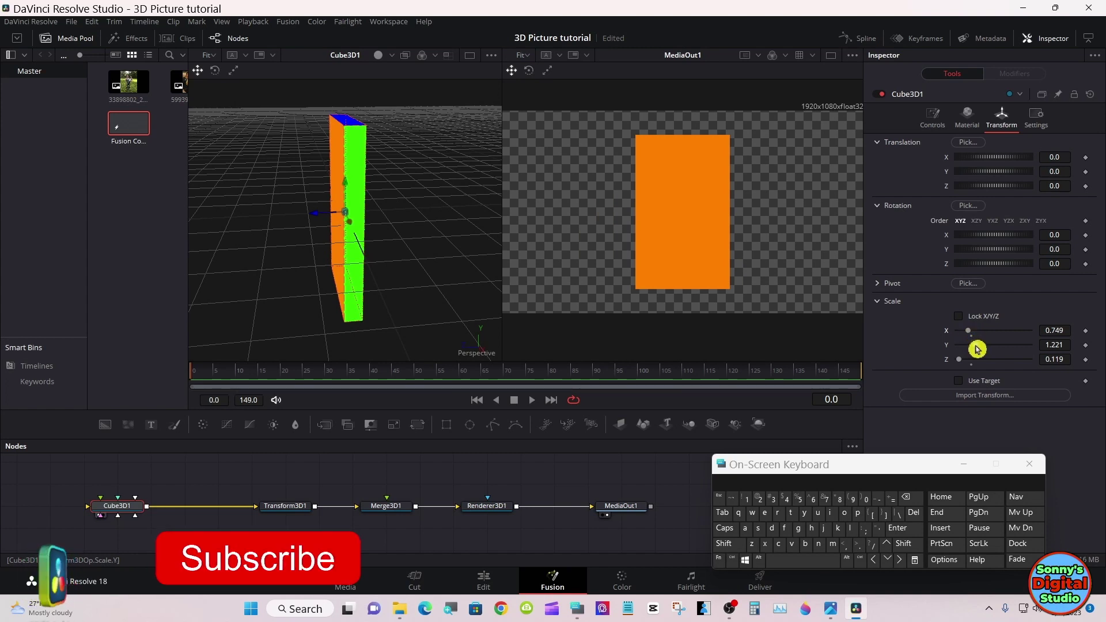
drag(977, 349, 969, 334)
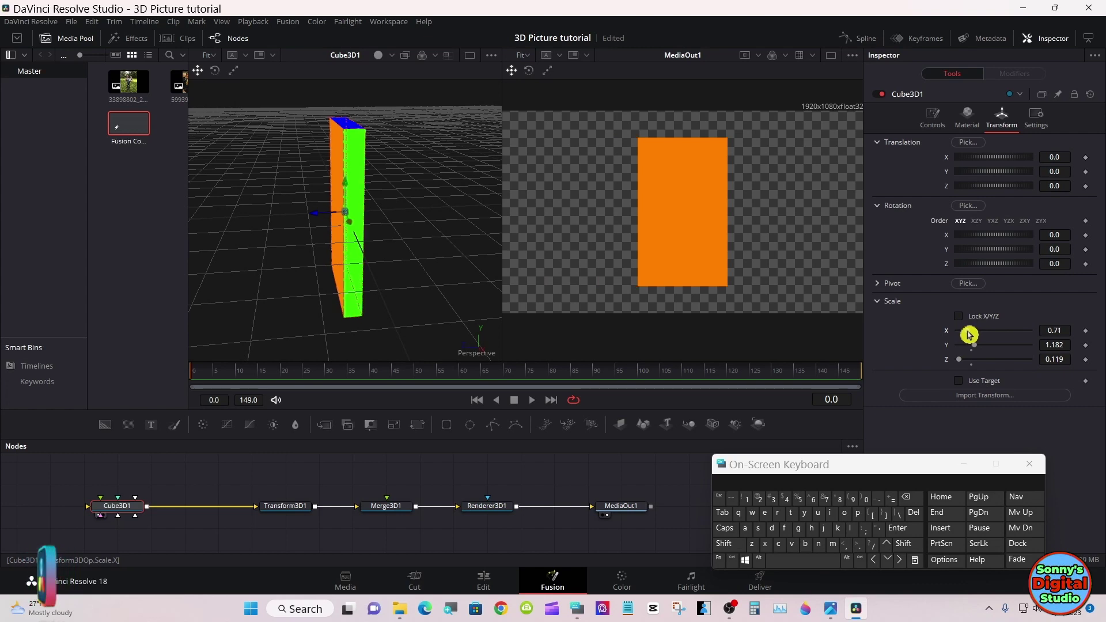
drag(968, 336, 966, 335)
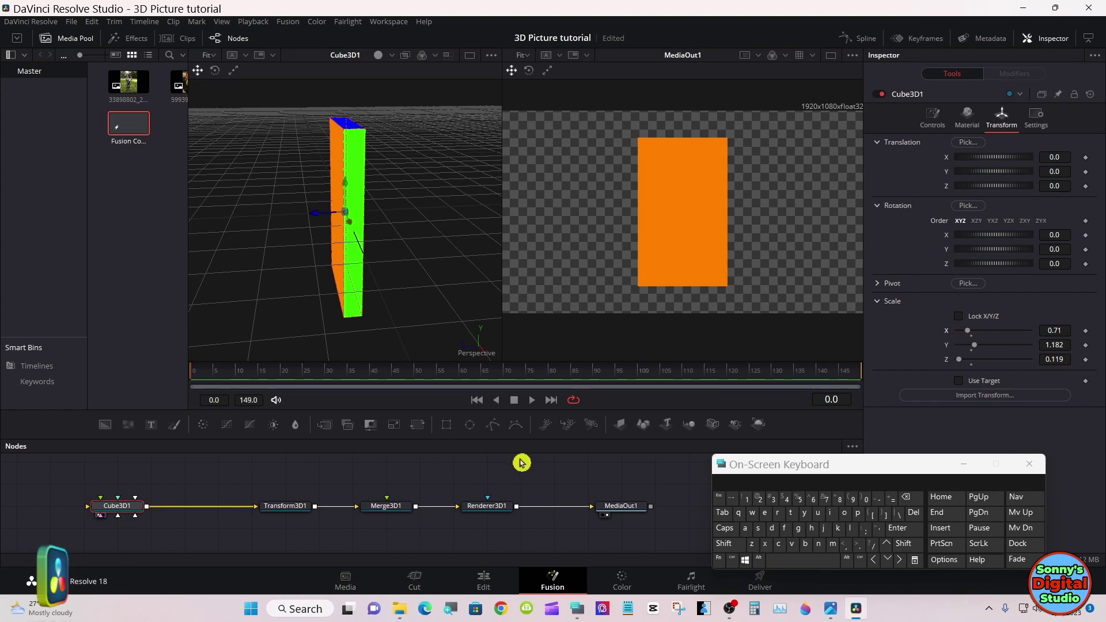
Add the media pool picture whose name begins with 33898802_2 to the node graph and place its node just above Cube3D1.
click(727, 545)
drag(299, 285, 358, 283)
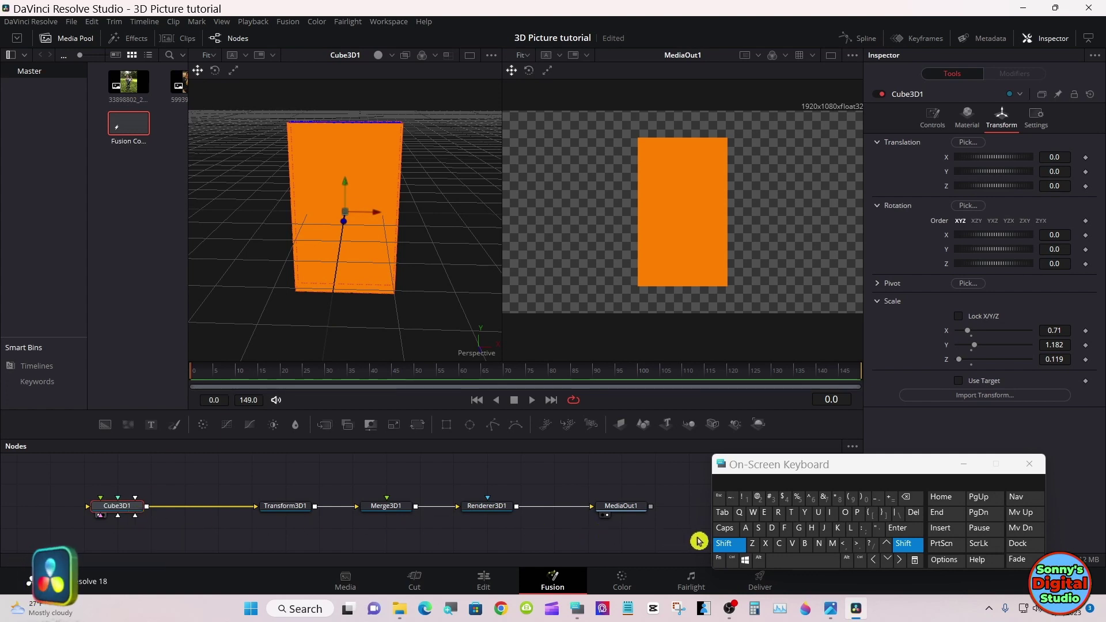
click(738, 549)
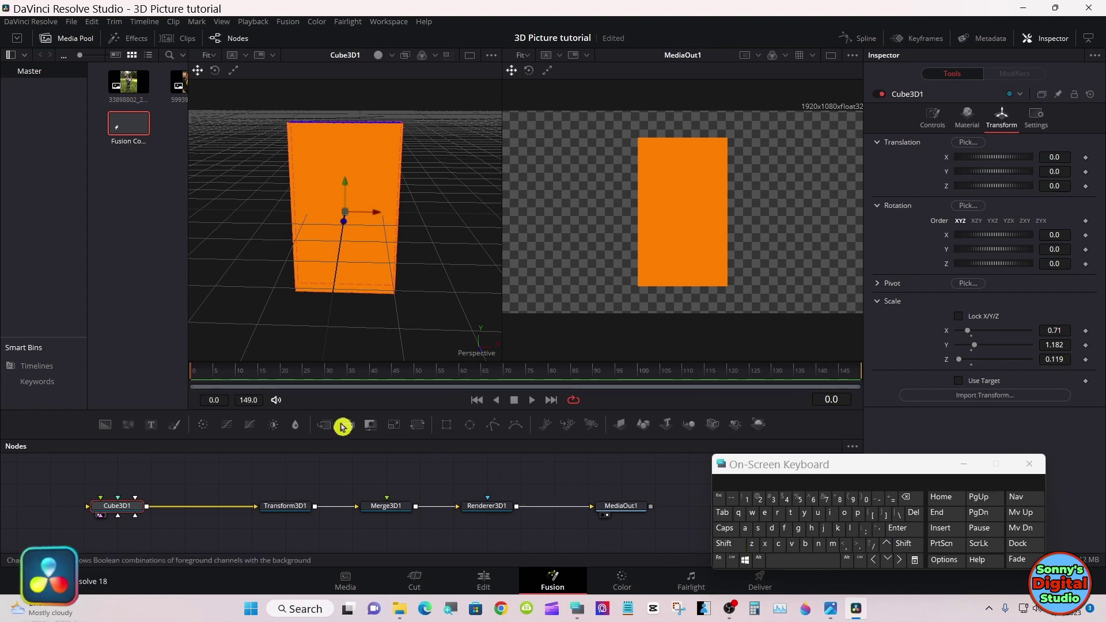
drag(128, 83, 681, 531)
click(328, 489)
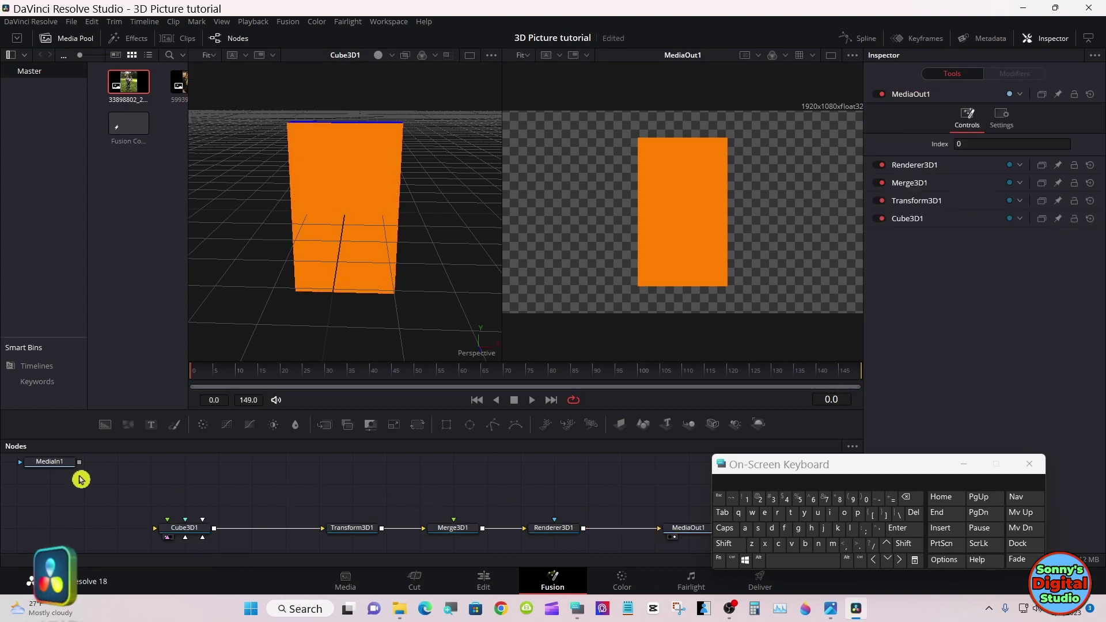
click(60, 464)
drag(51, 464, 116, 486)
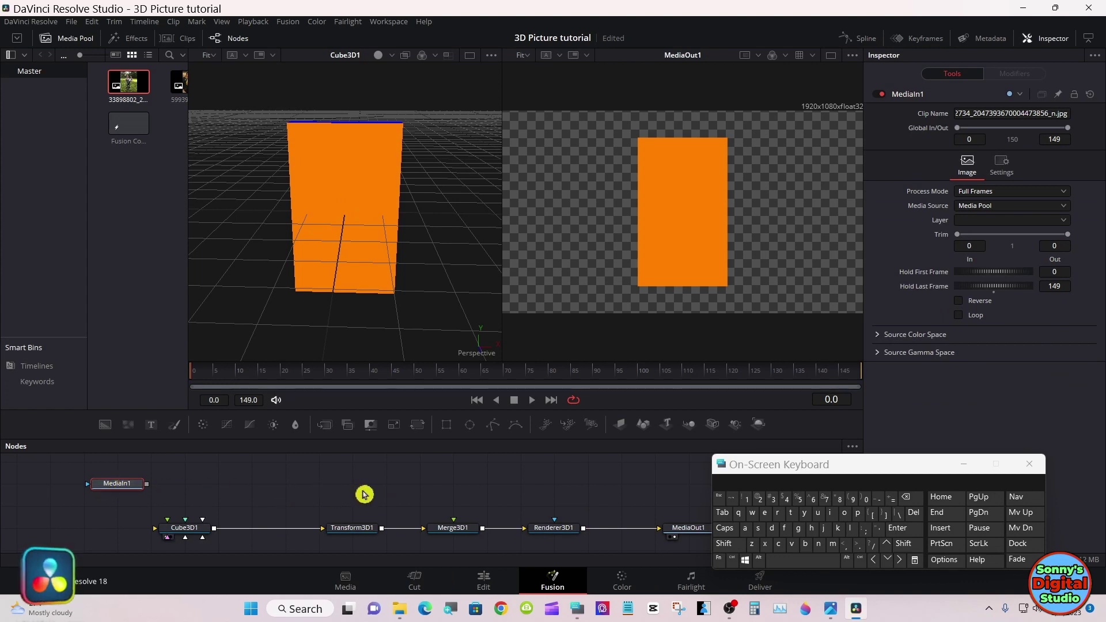
Rename the MediaIn1 picture node above Cube3D1 as Front_P.
right_click(130, 484)
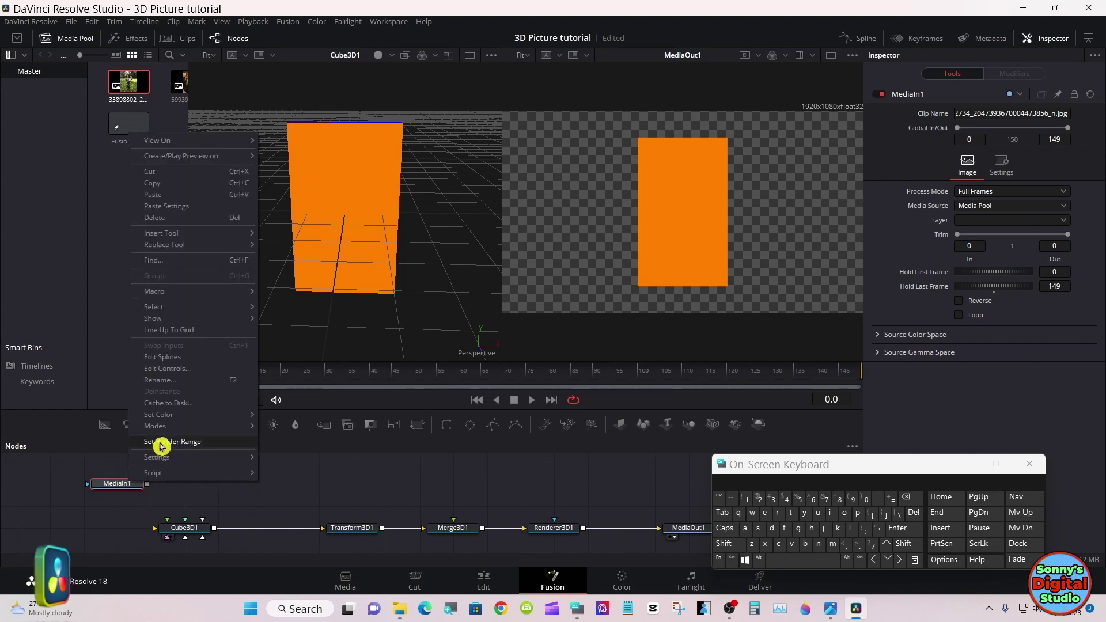
click(167, 380)
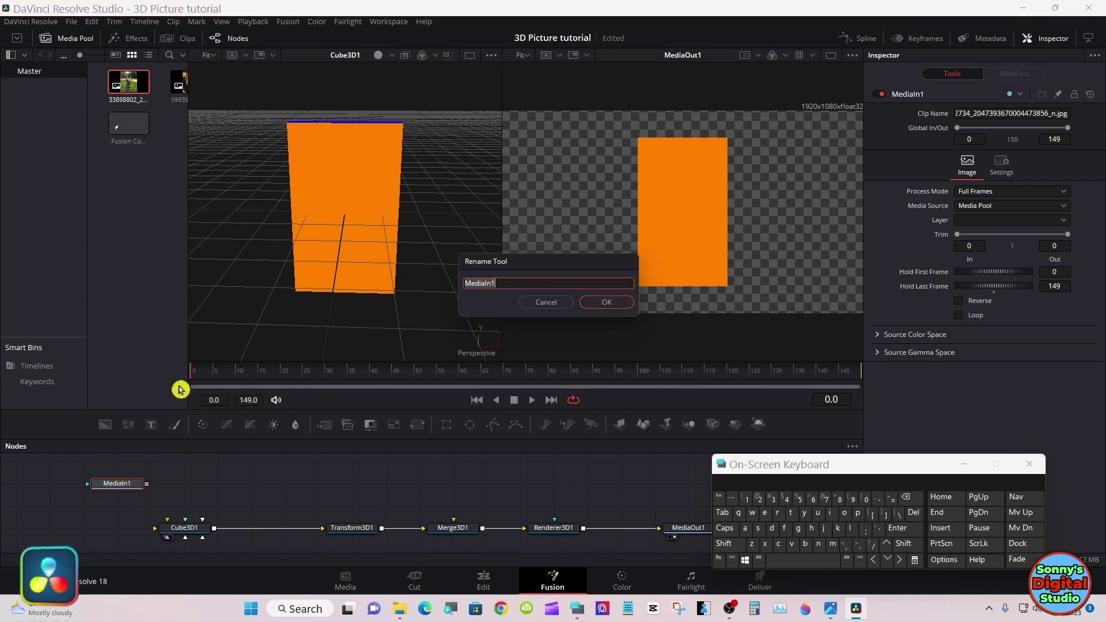
click(490, 283)
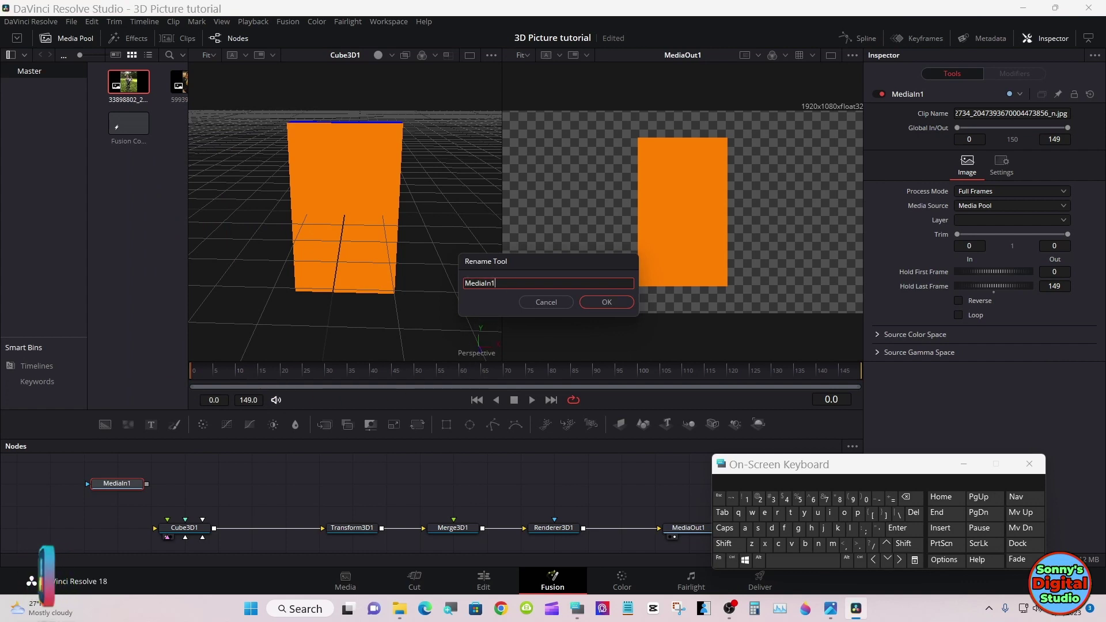
click(916, 499)
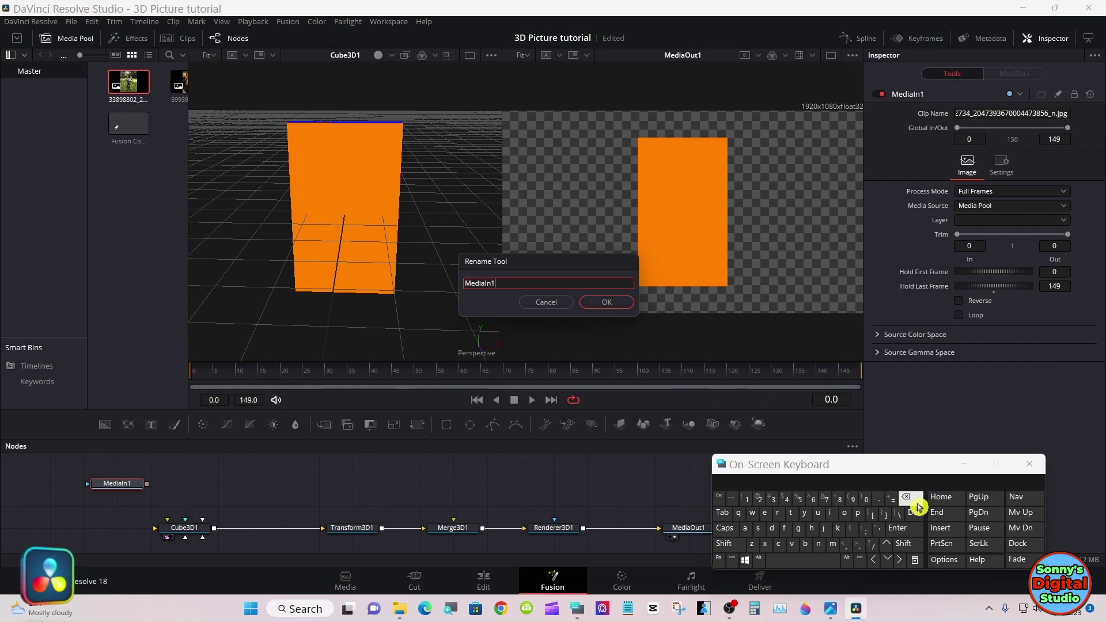
click(916, 500)
click(915, 500)
click(916, 502)
click(916, 503)
click(917, 506)
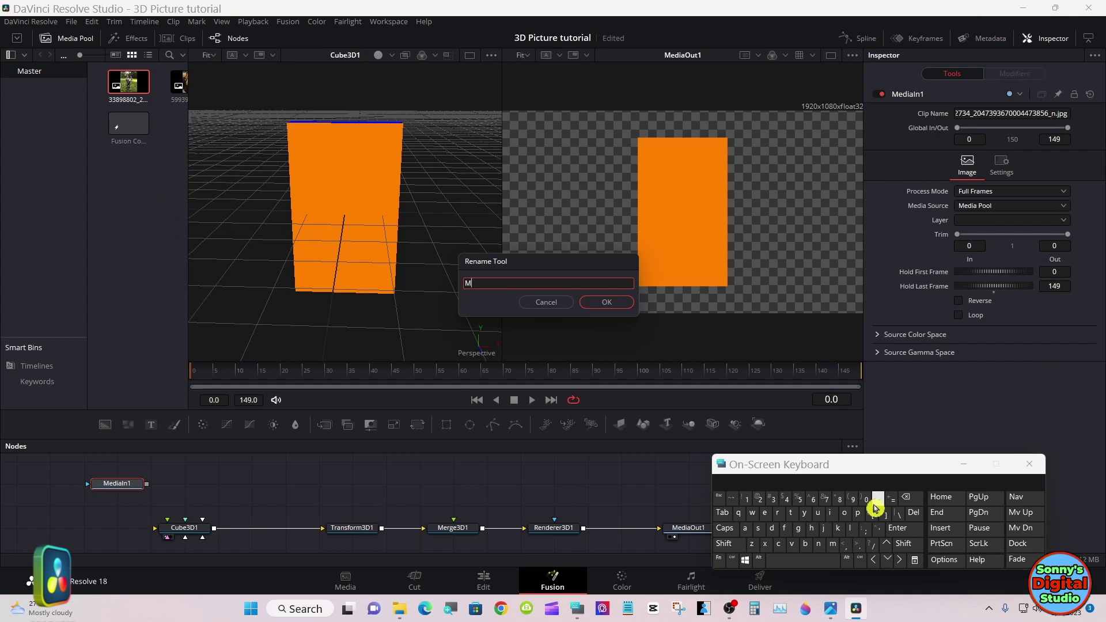
click(906, 497)
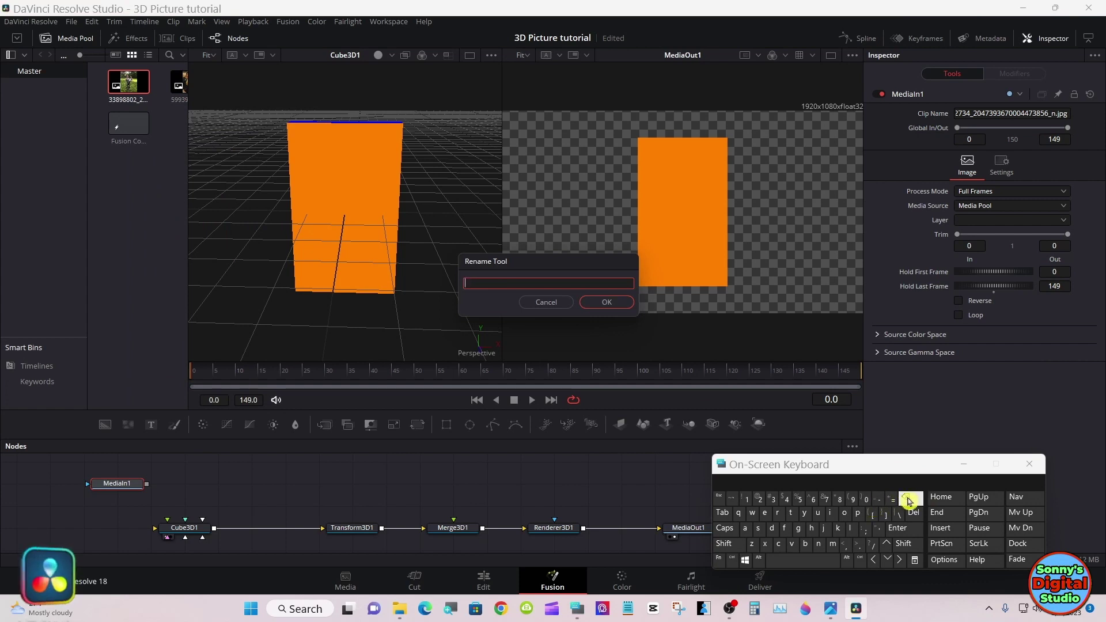
click(723, 543)
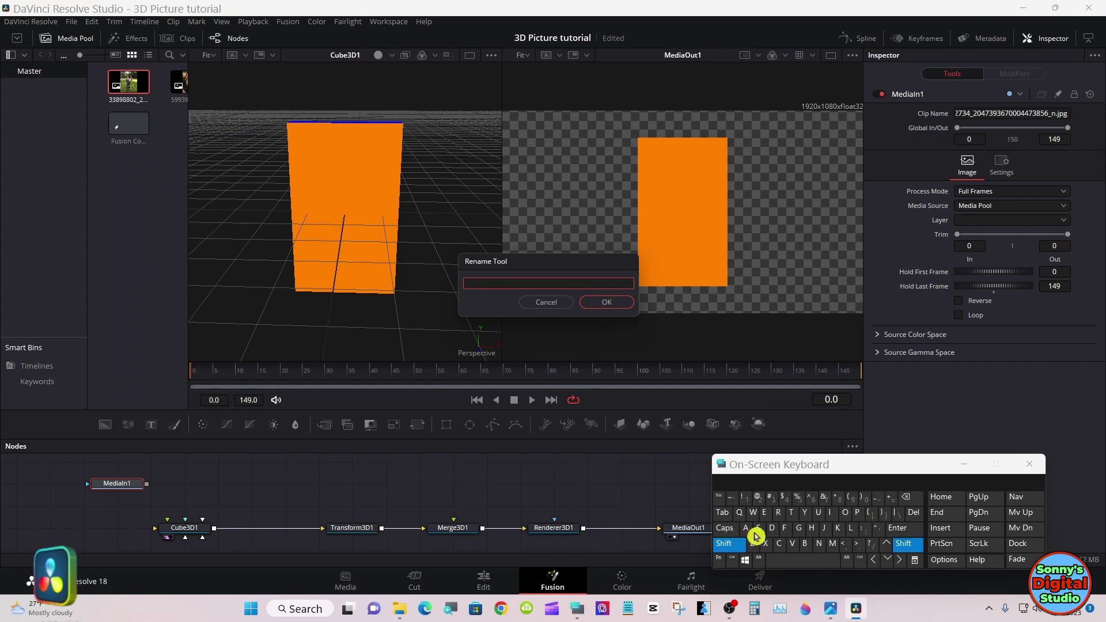
click(783, 528)
click(778, 513)
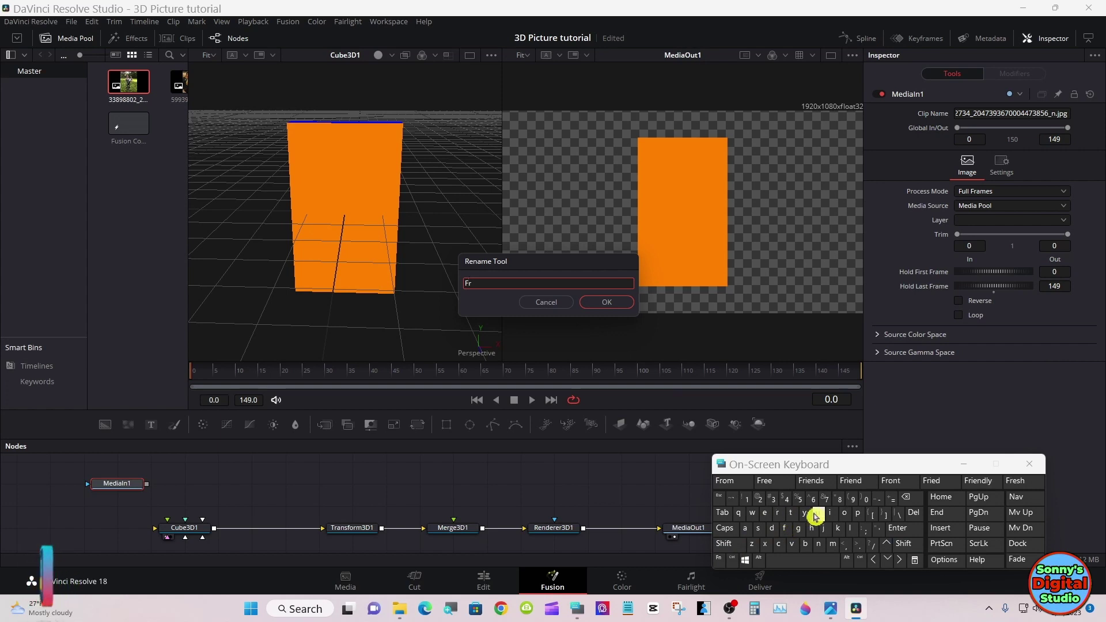
click(844, 513)
click(822, 543)
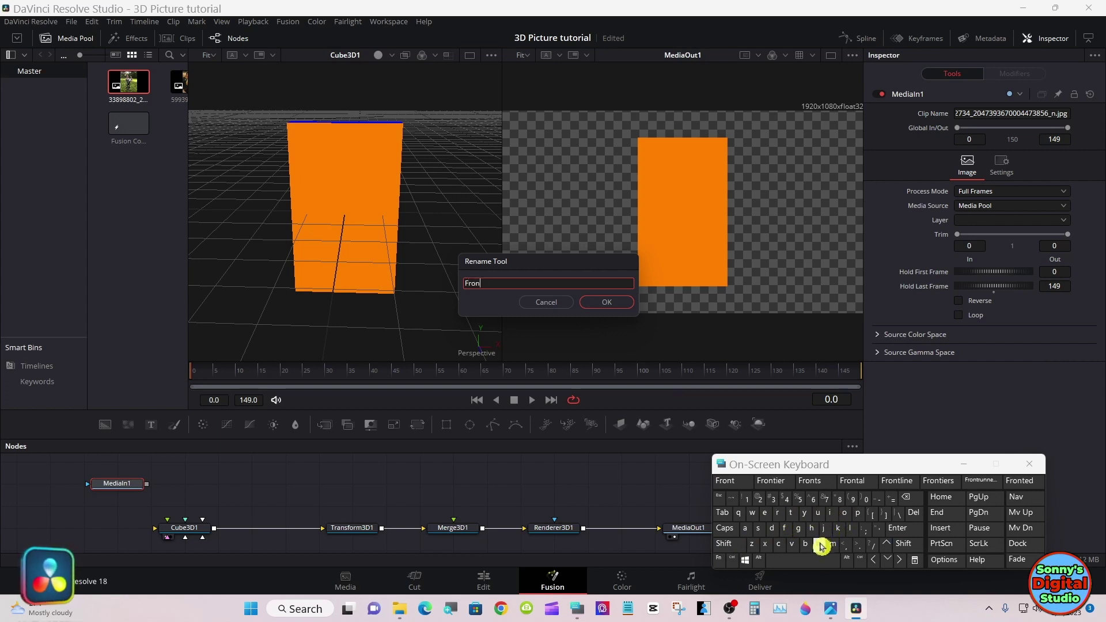
click(743, 485)
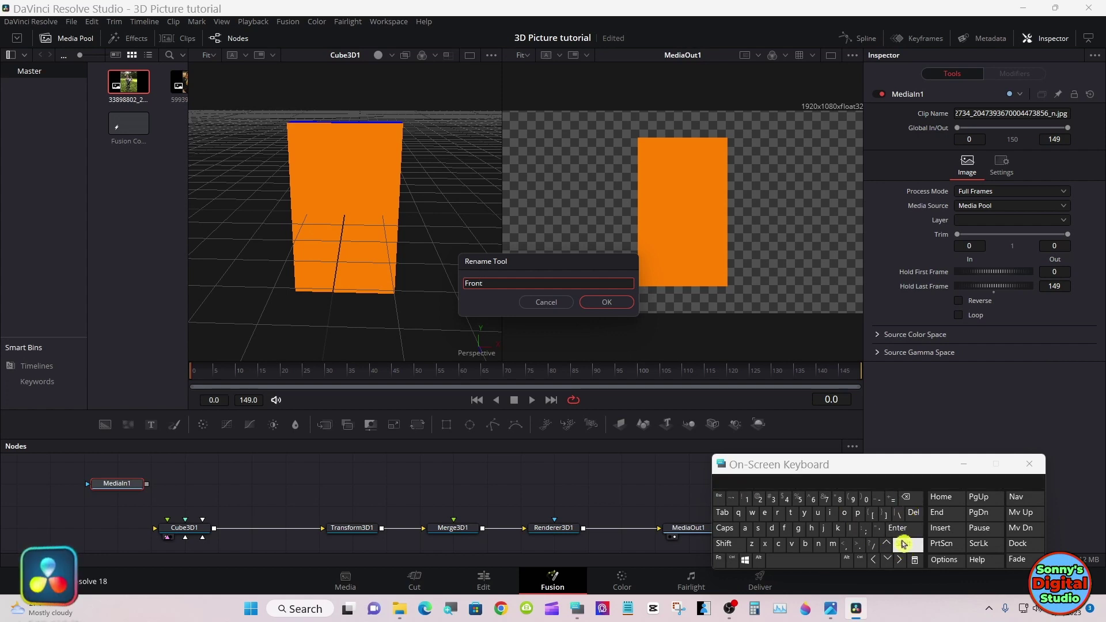
click(903, 544)
click(858, 517)
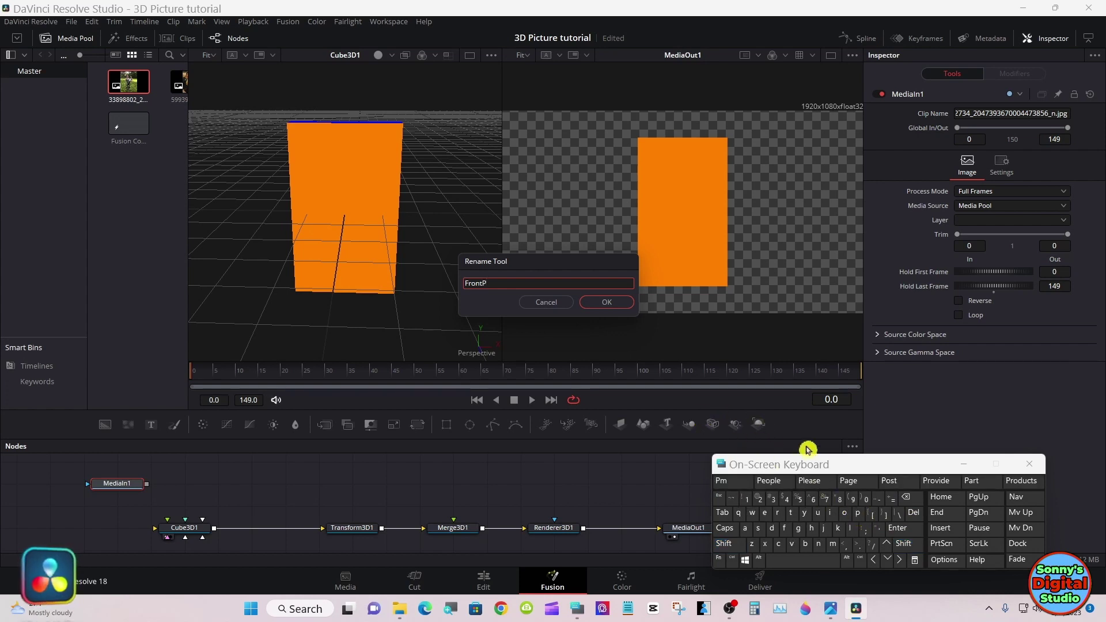
click(897, 498)
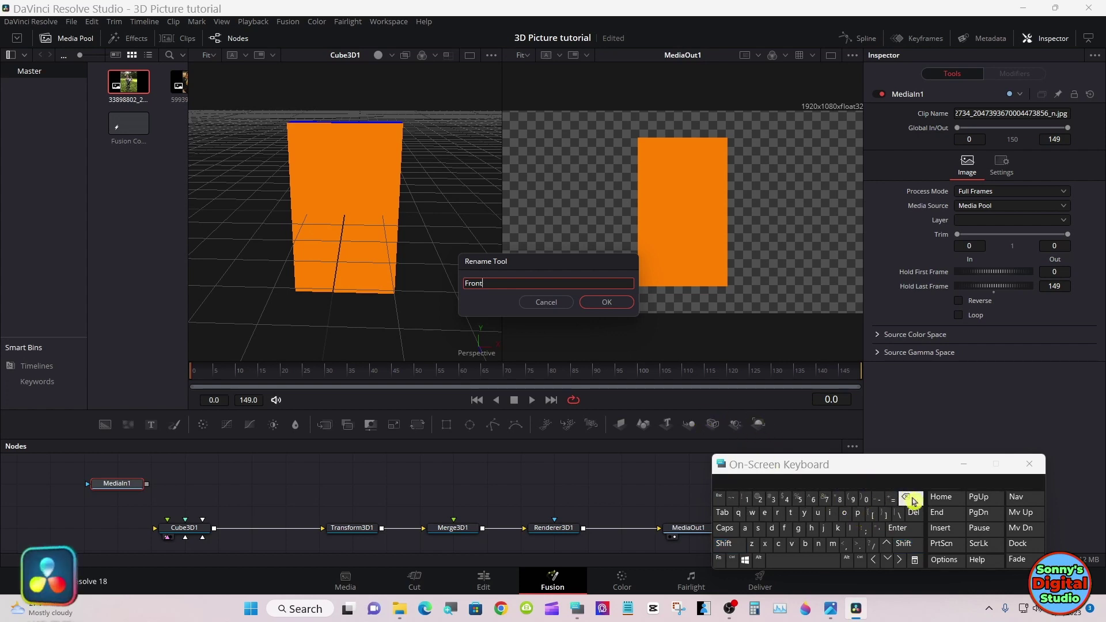
click(907, 544)
click(876, 498)
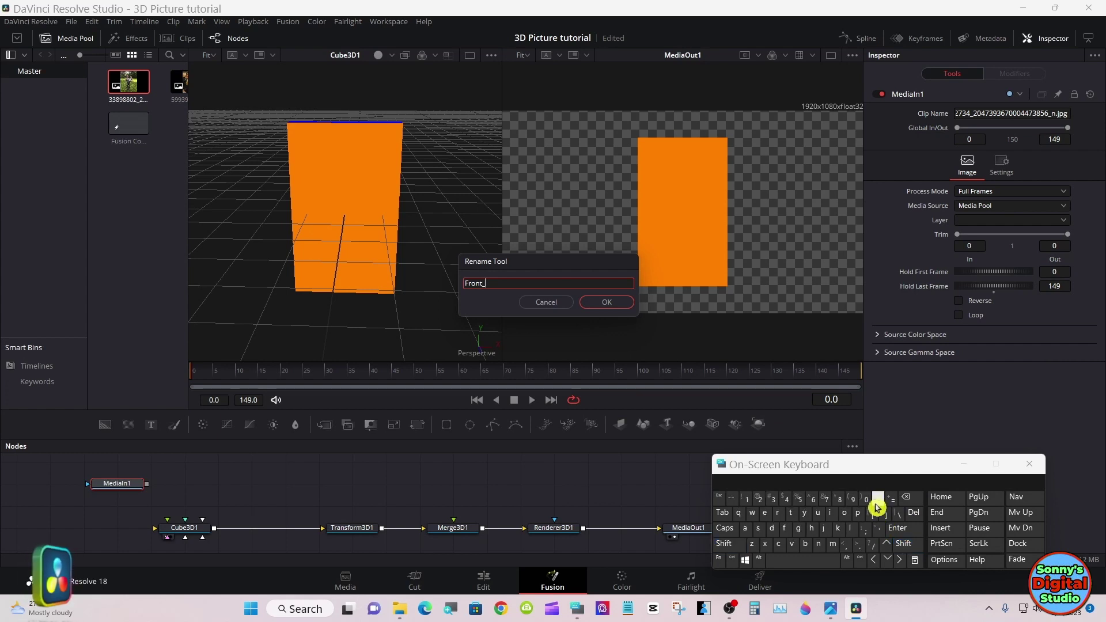
click(900, 544)
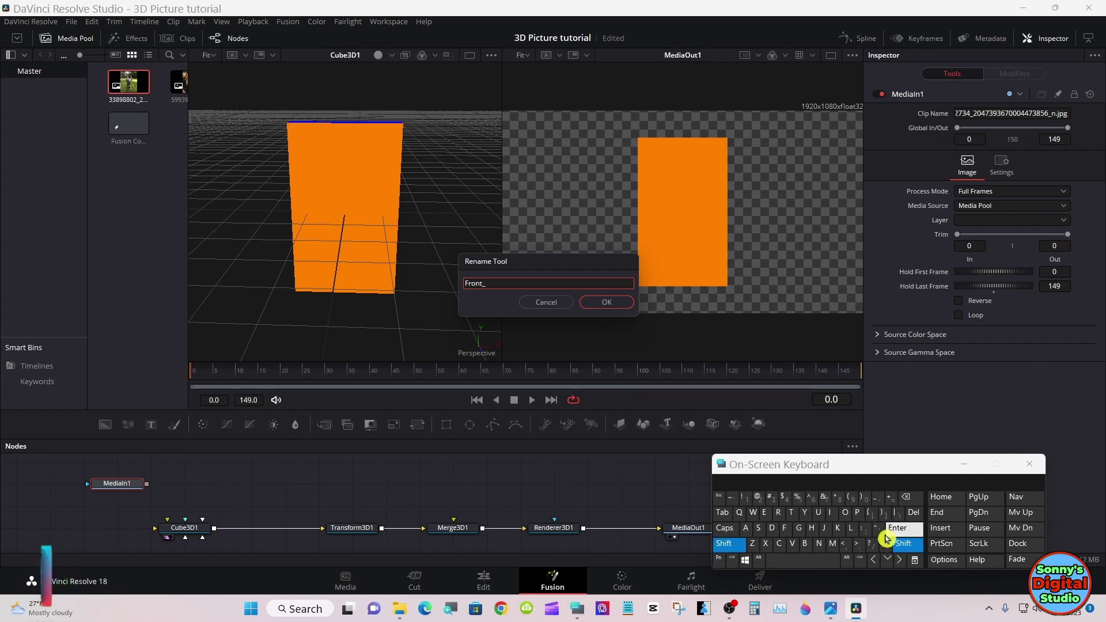
click(857, 513)
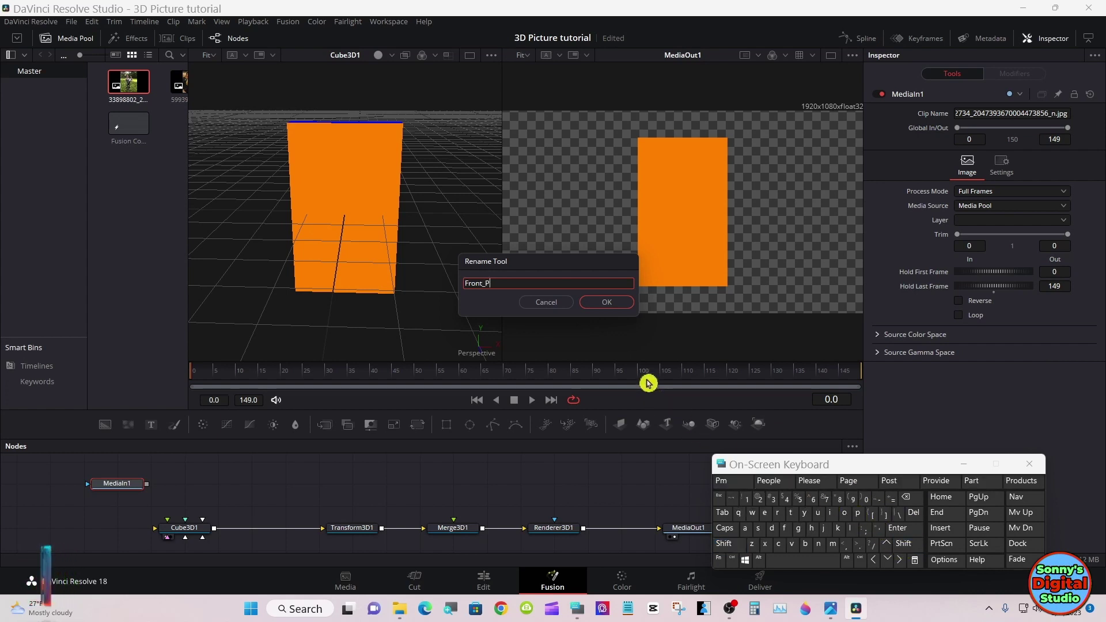
click(609, 304)
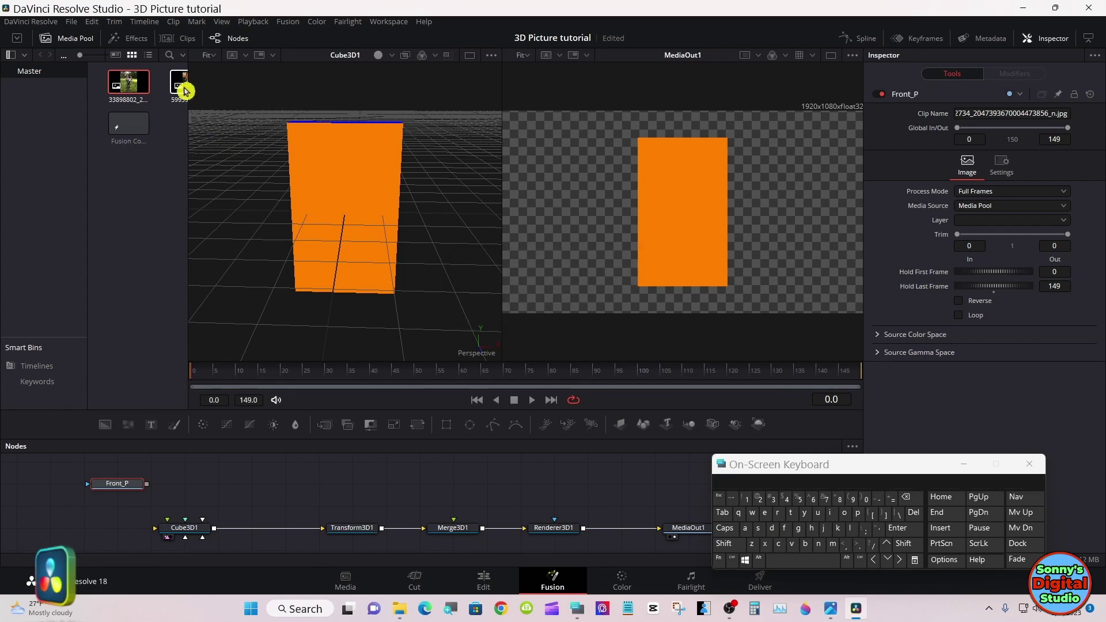
Add the media pool picture whose name begins with 5993 to the node graph below Cube3D1 and rename its node as Back_P.
drag(180, 85, 92, 551)
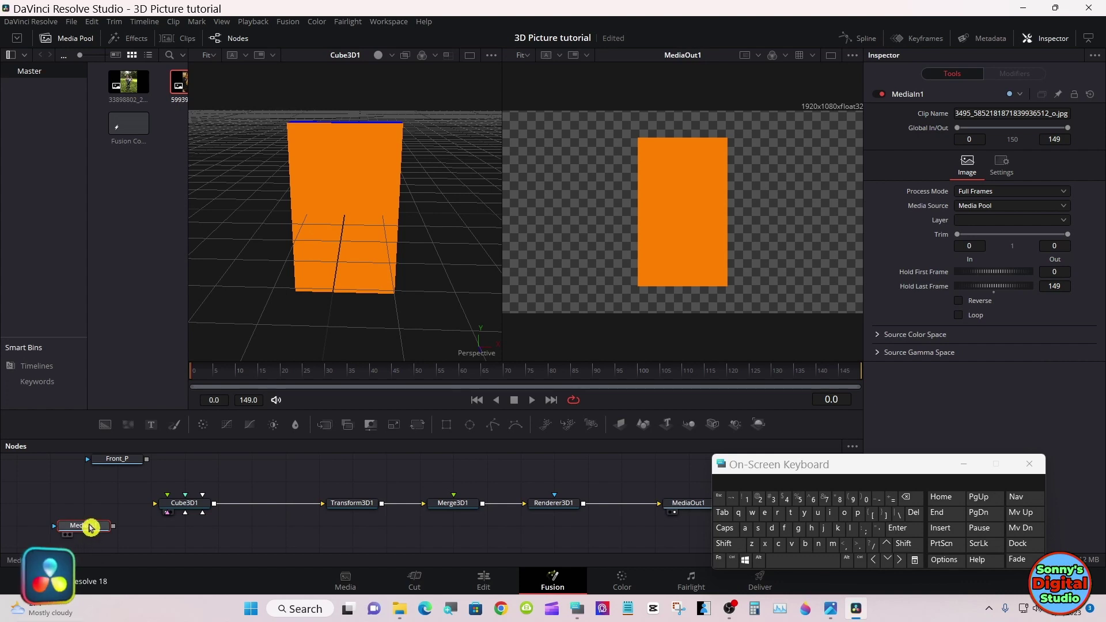
right_click(90, 528)
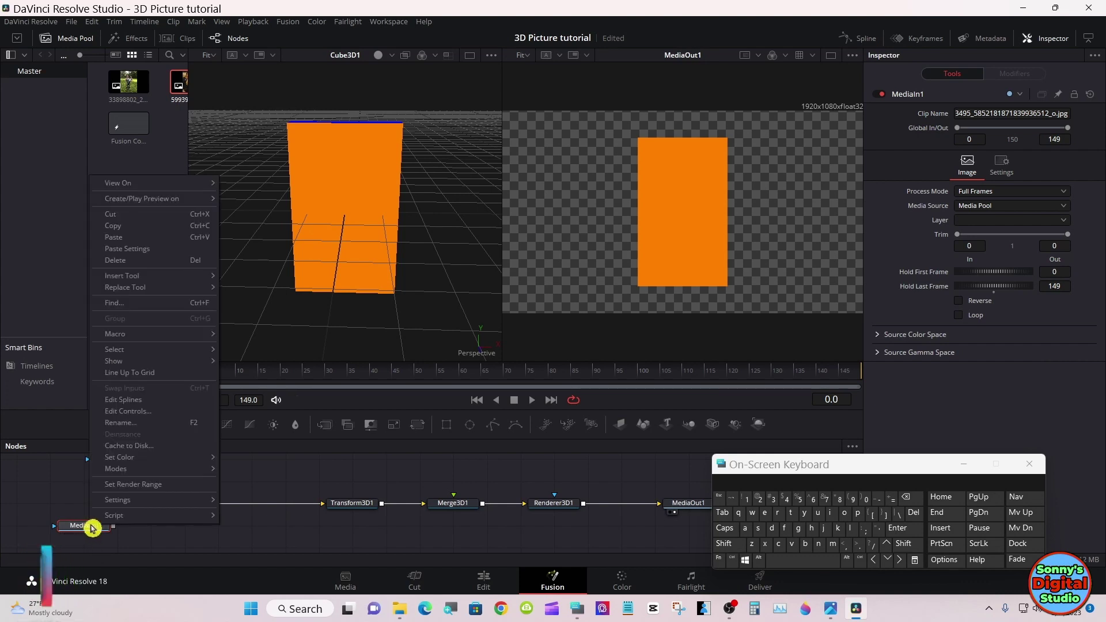
click(121, 423)
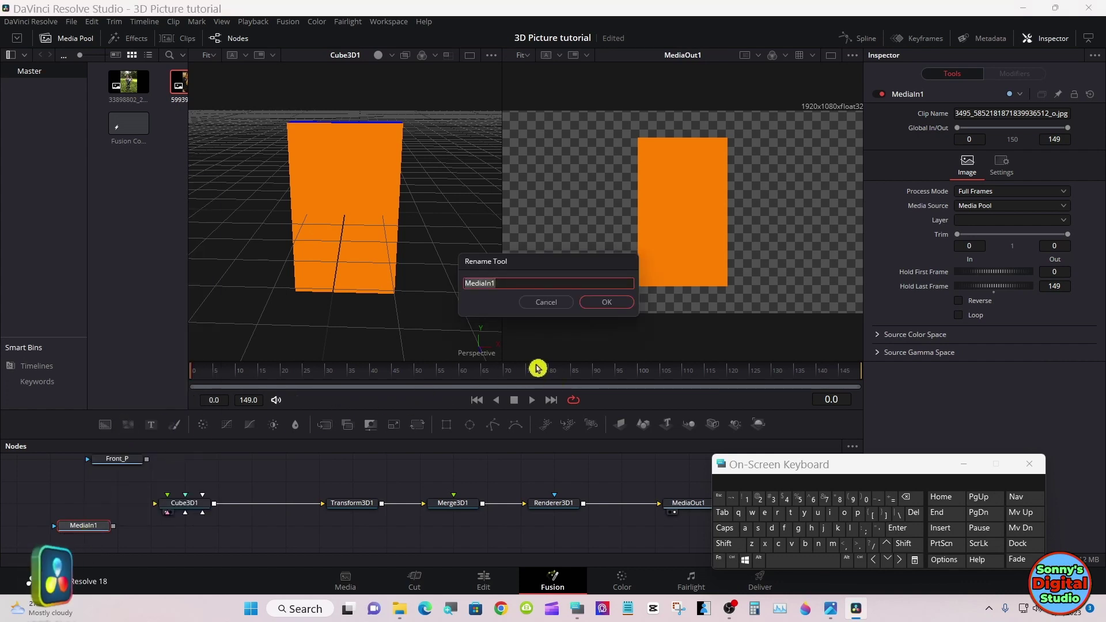
click(906, 503)
click(736, 544)
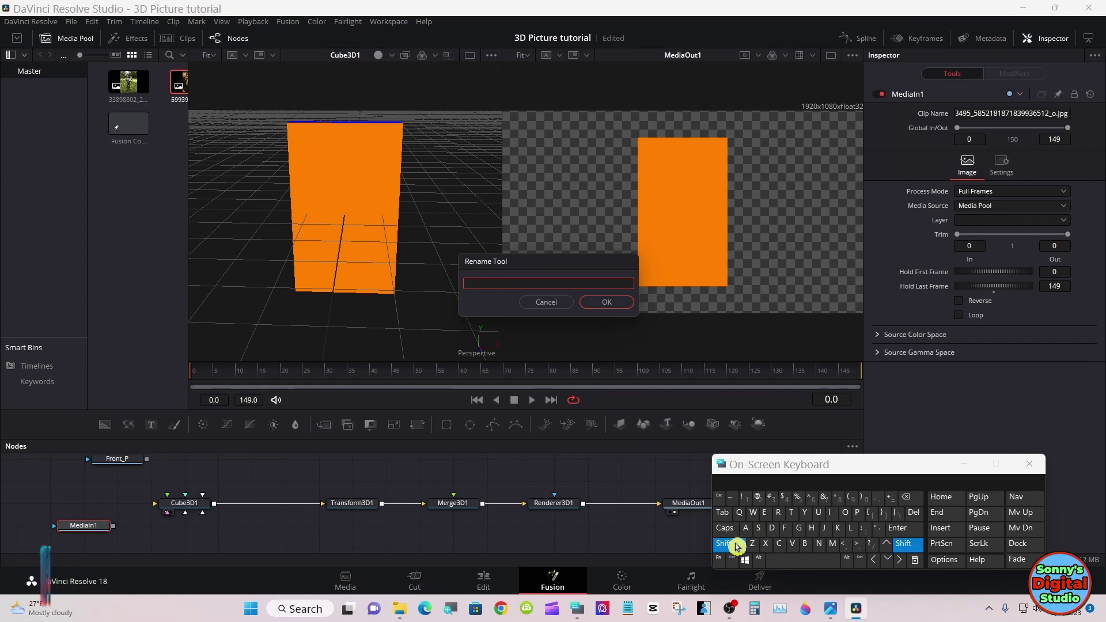
click(805, 544)
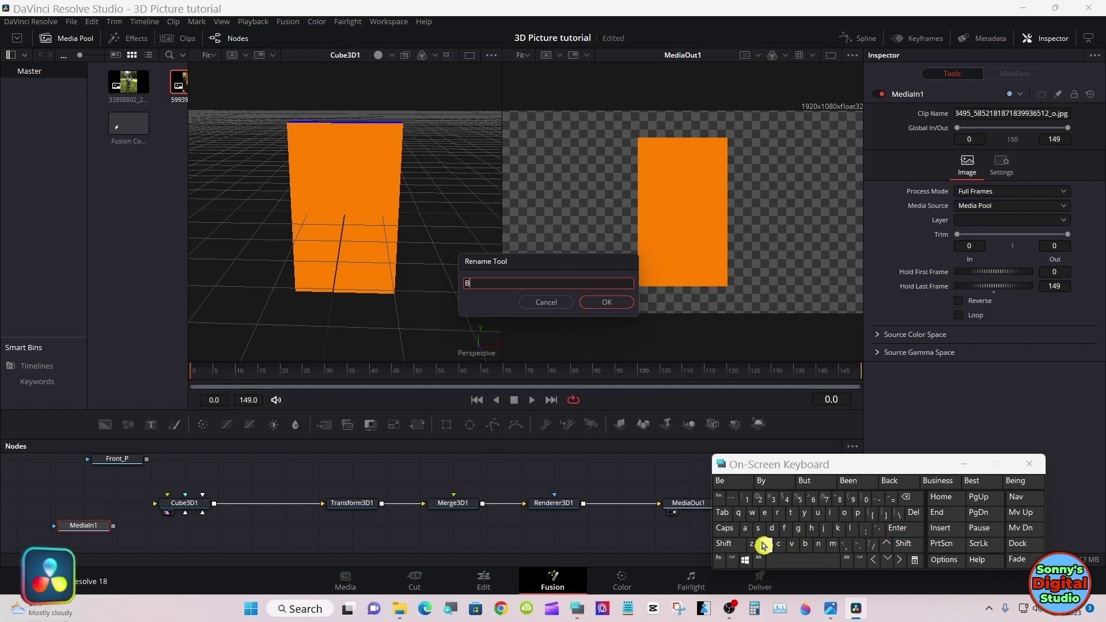
click(745, 528)
click(778, 544)
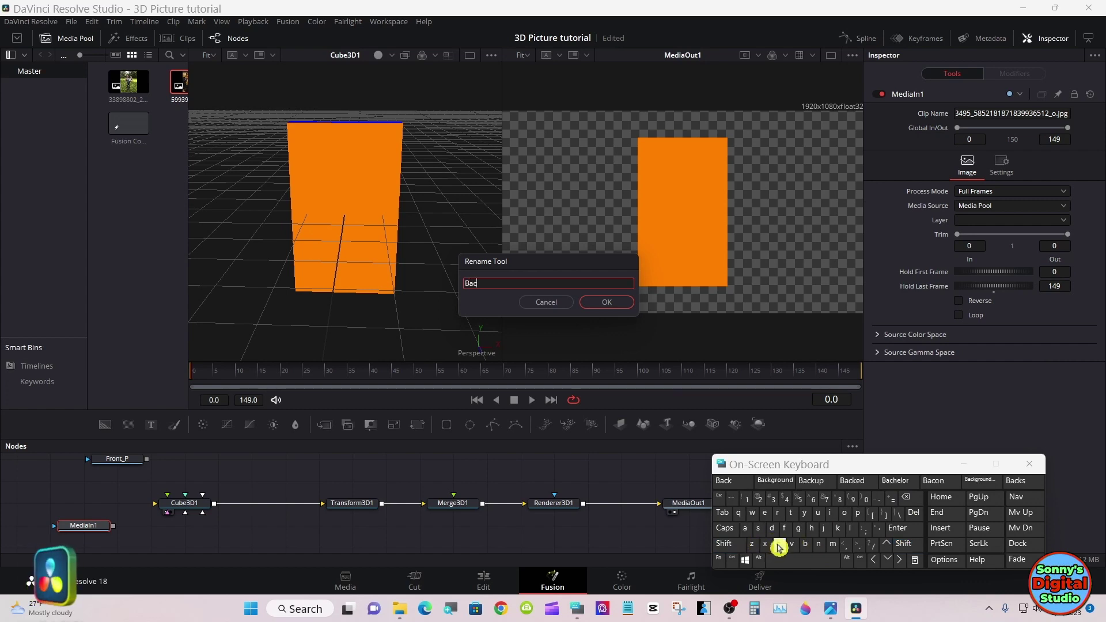
click(838, 528)
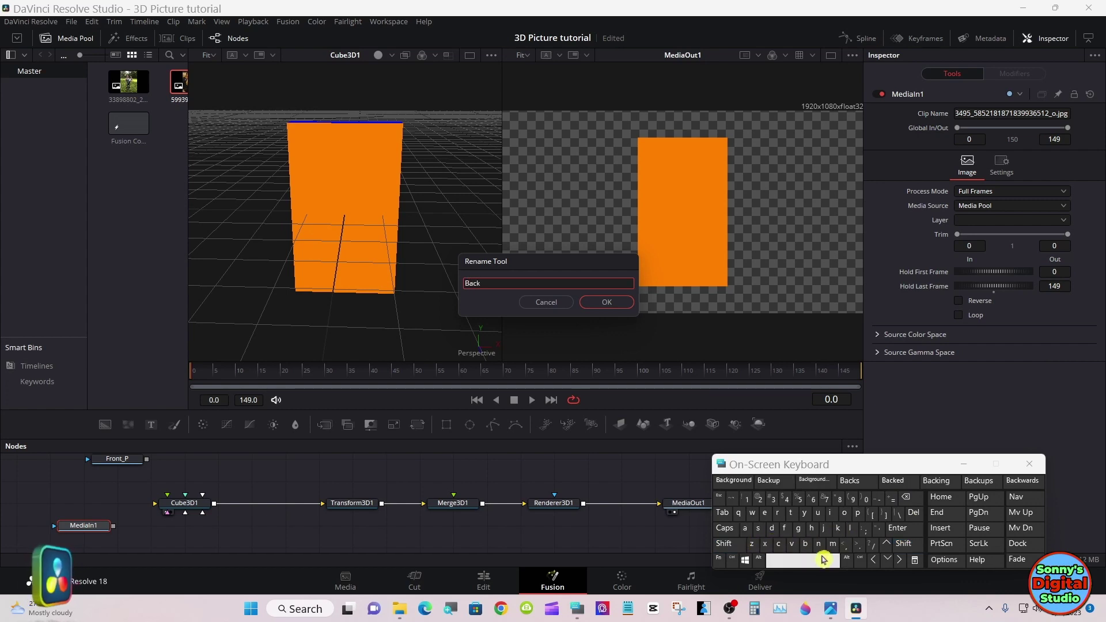
click(902, 543)
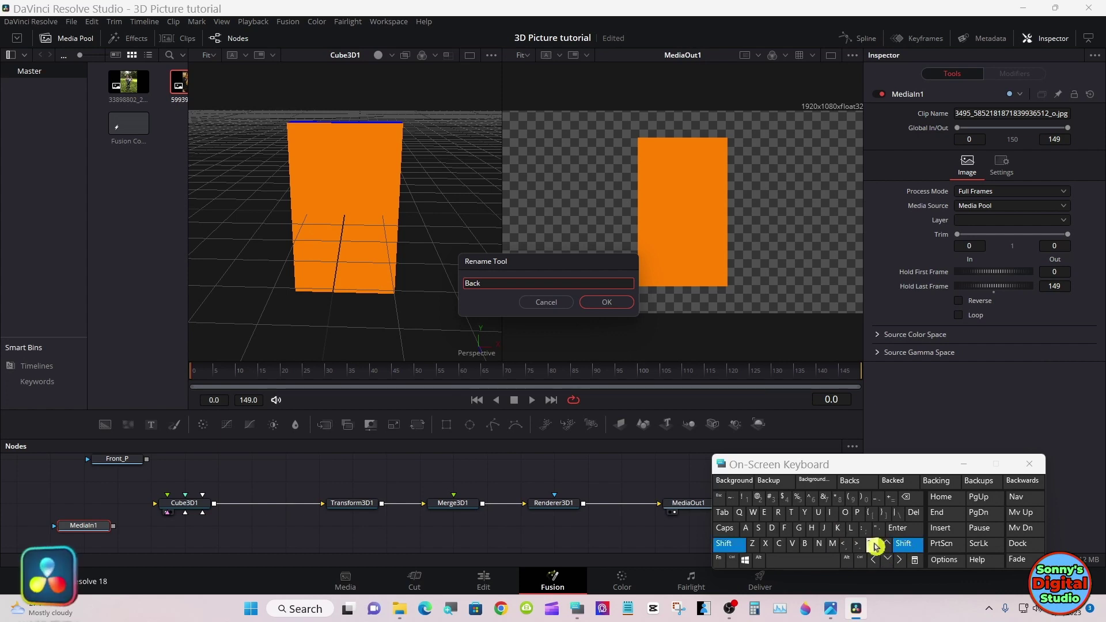
click(877, 501)
click(904, 544)
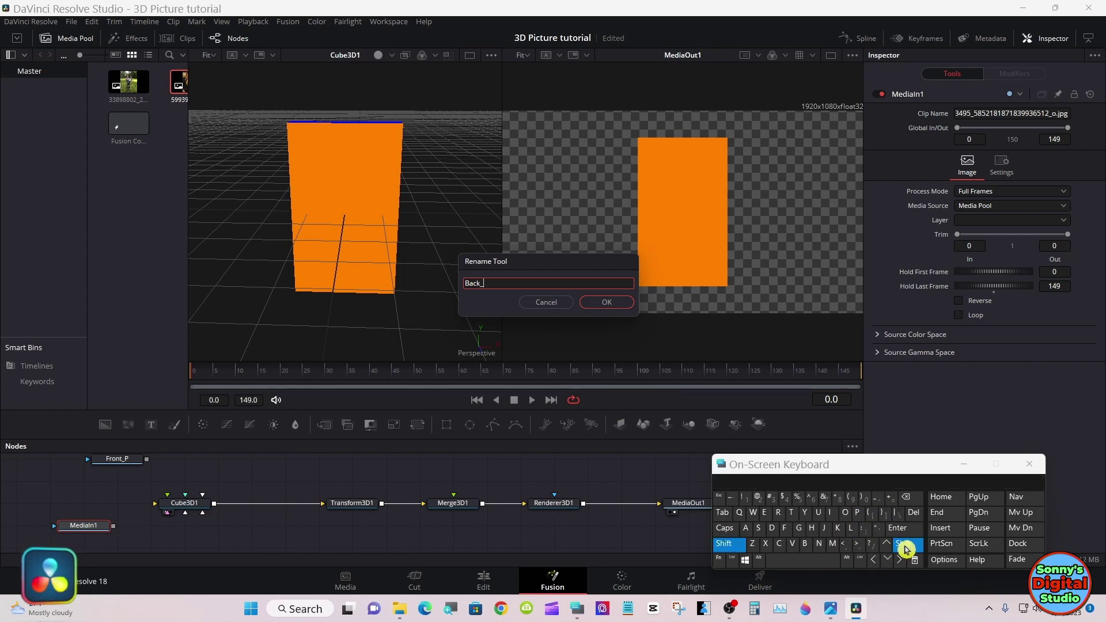
click(858, 515)
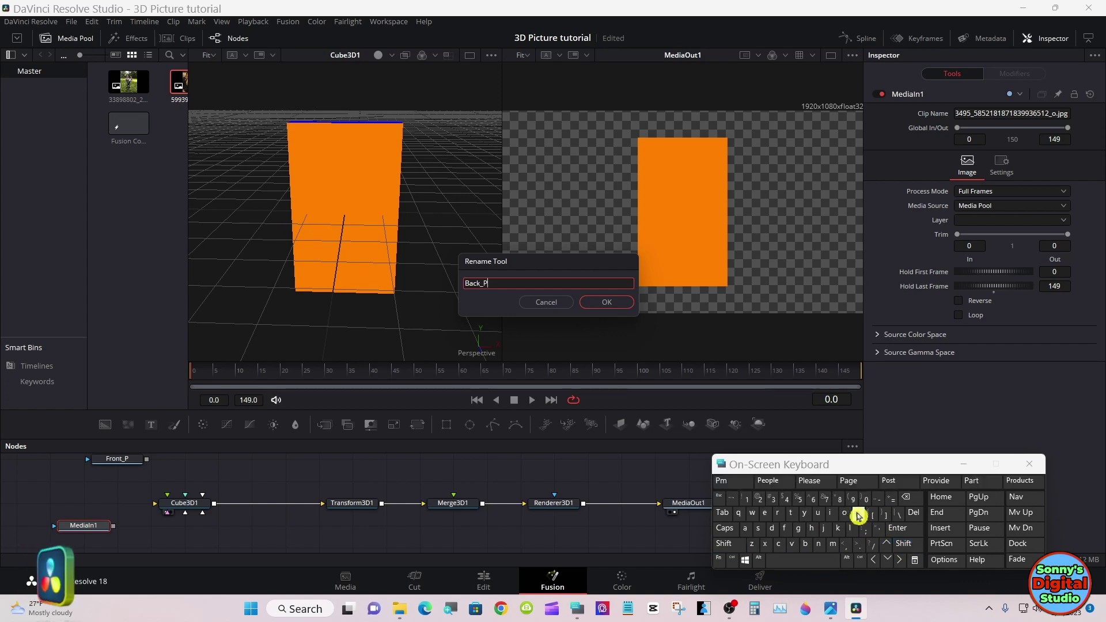
click(607, 304)
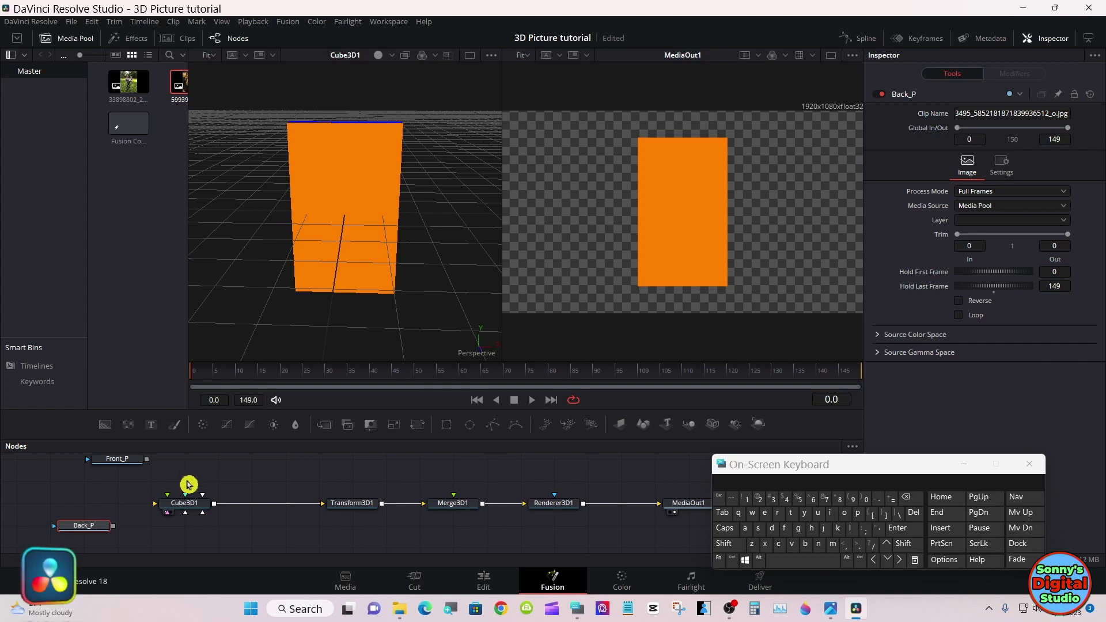
Move Back_P slightly lower, and connect Front_P to Cube3D1's Front input and Back_P to the cube's back-face input.
mouse_move(95, 531)
mouse_down()
mouse_move(113, 532)
mouse_move(98, 546)
mouse_up()
key(ctrl+z)
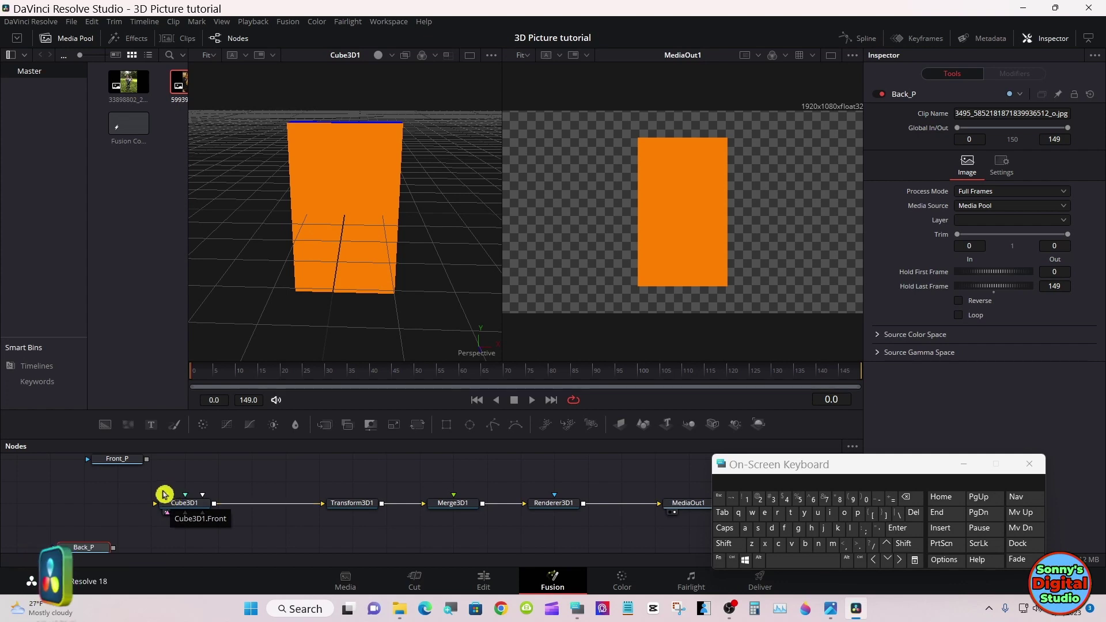
drag(148, 464, 170, 500)
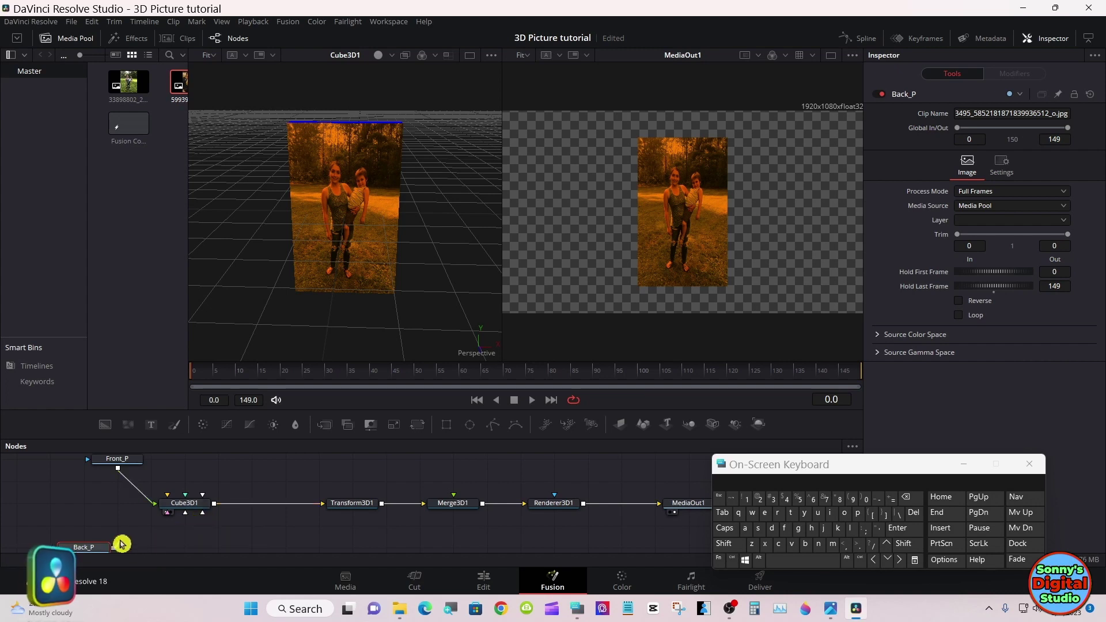
drag(121, 544, 203, 517)
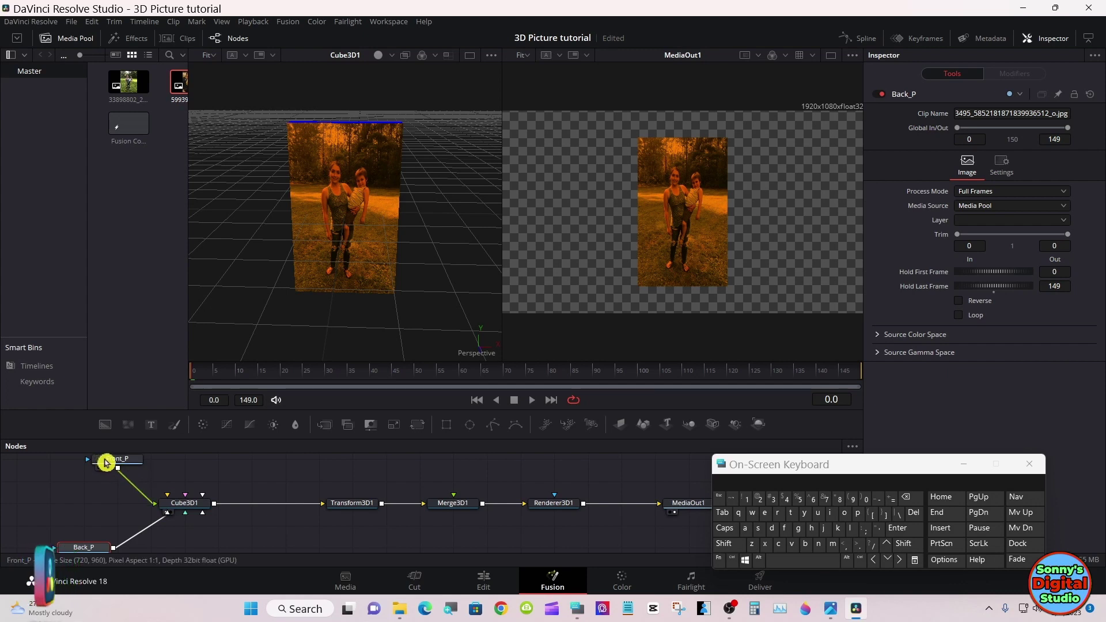
Spread the Front_P and Back_P nodes farther from Cube3D1 and make the node graph area taller, leaving Cube3D1 selected.
drag(109, 459, 51, 465)
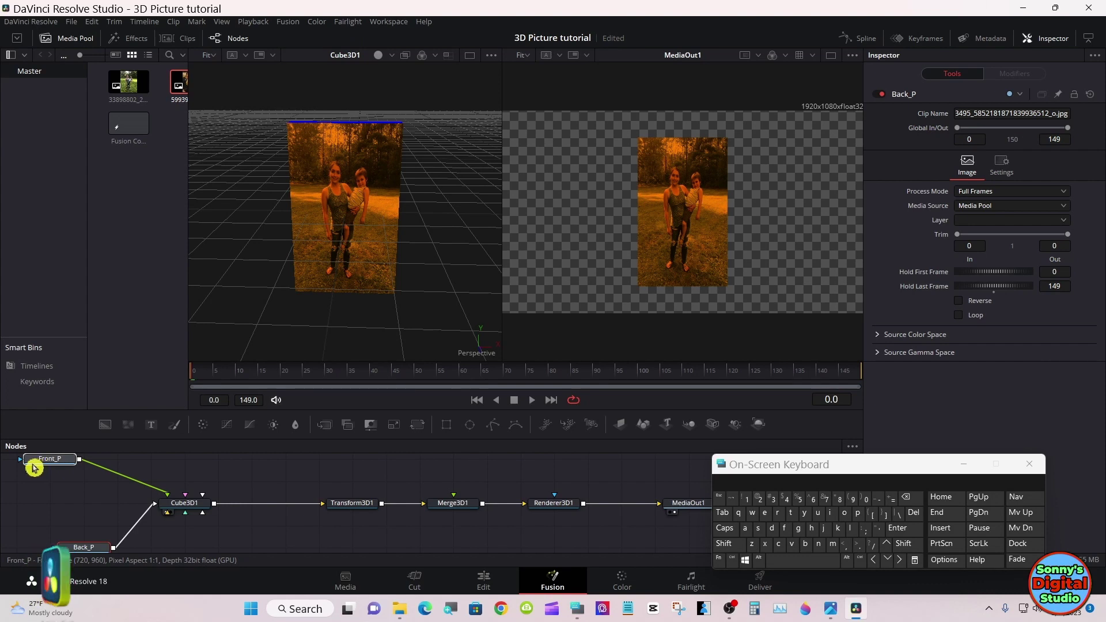
click(32, 464)
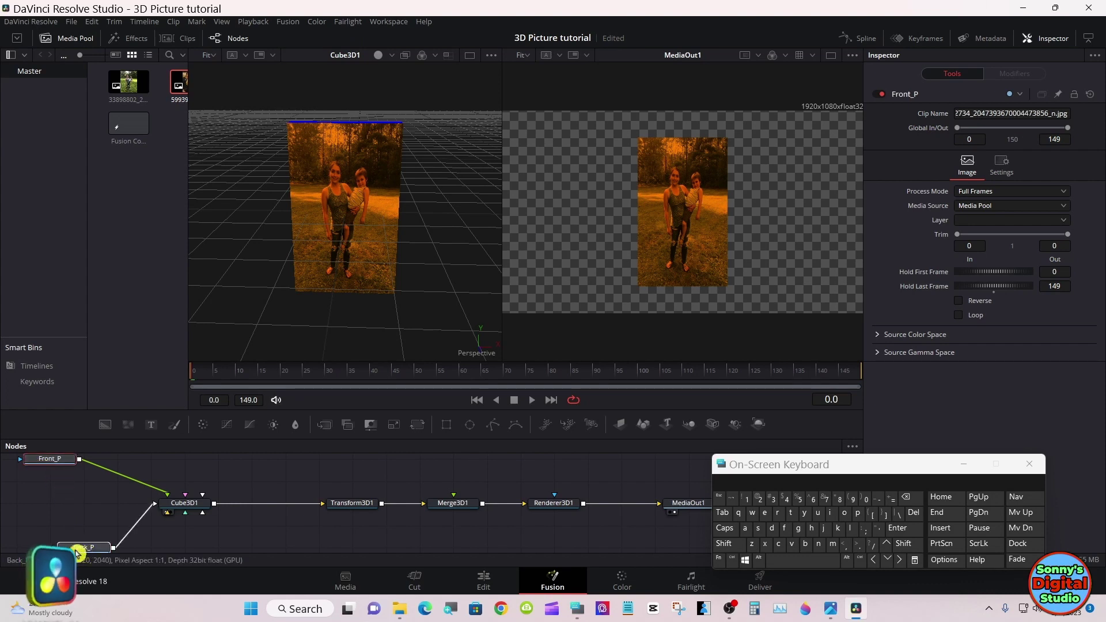
drag(77, 553, 42, 552)
click(45, 546)
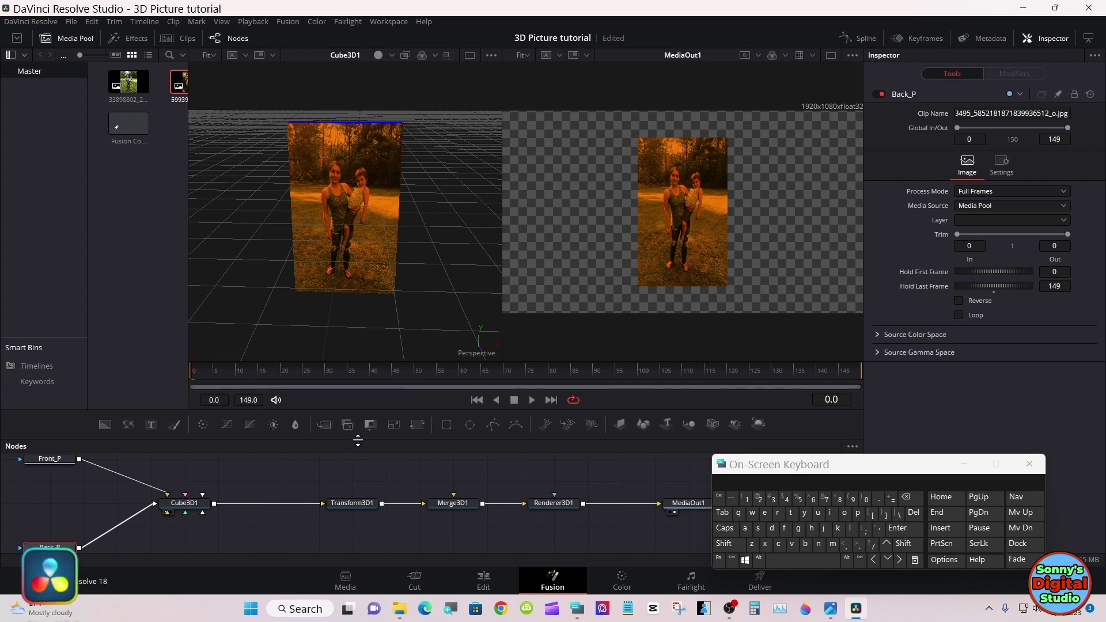
drag(358, 440, 352, 385)
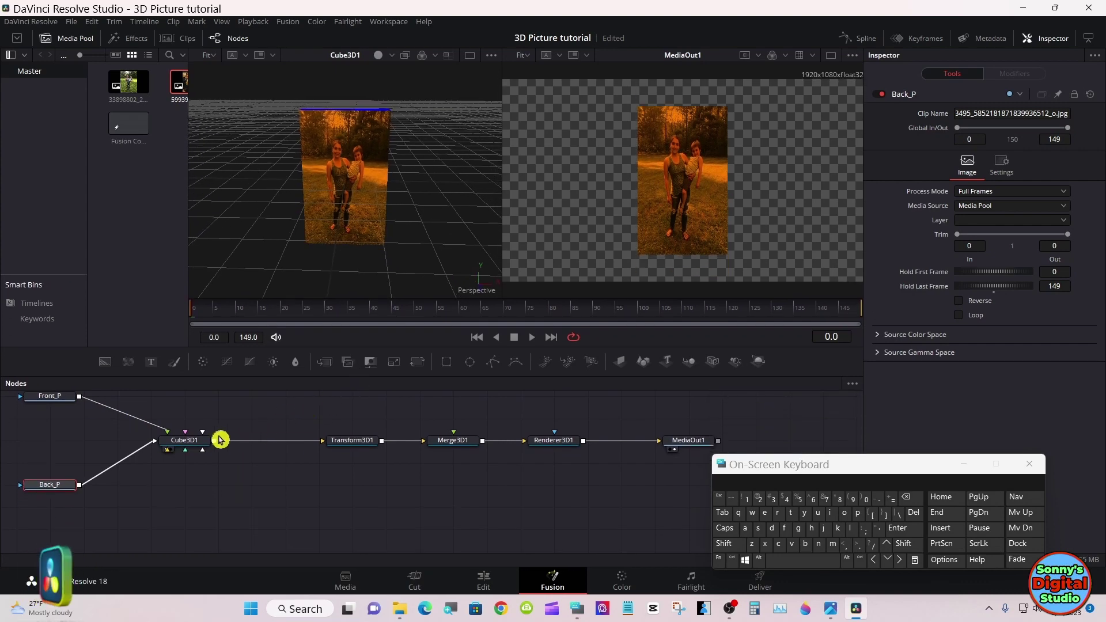
click(198, 441)
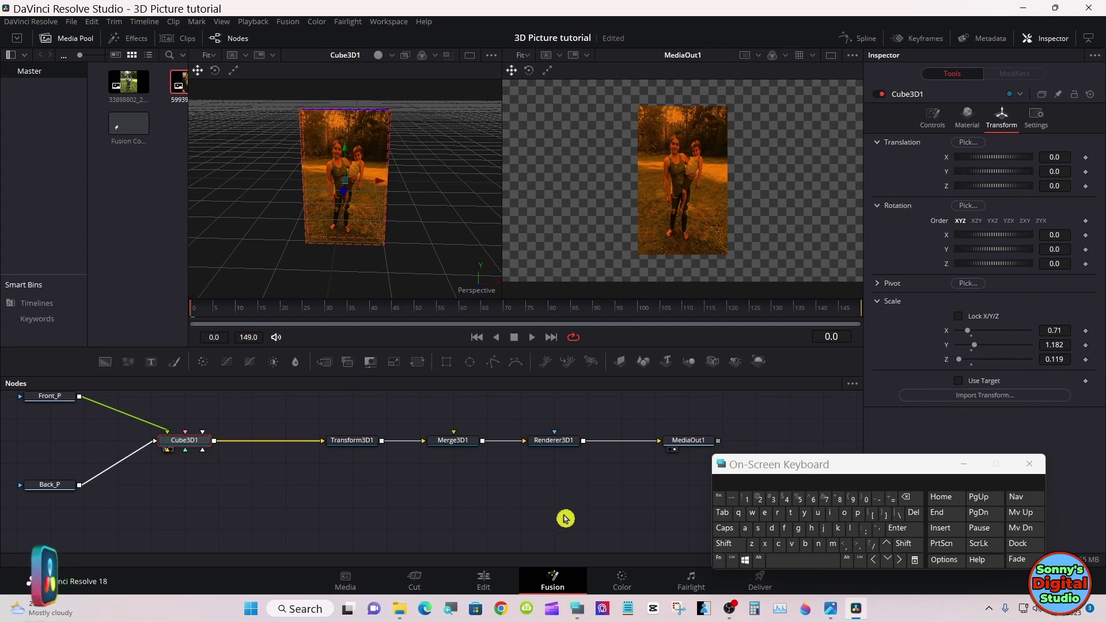
Orbit around the cube in the 3D view to examine its front picture and coloured side faces.
click(728, 547)
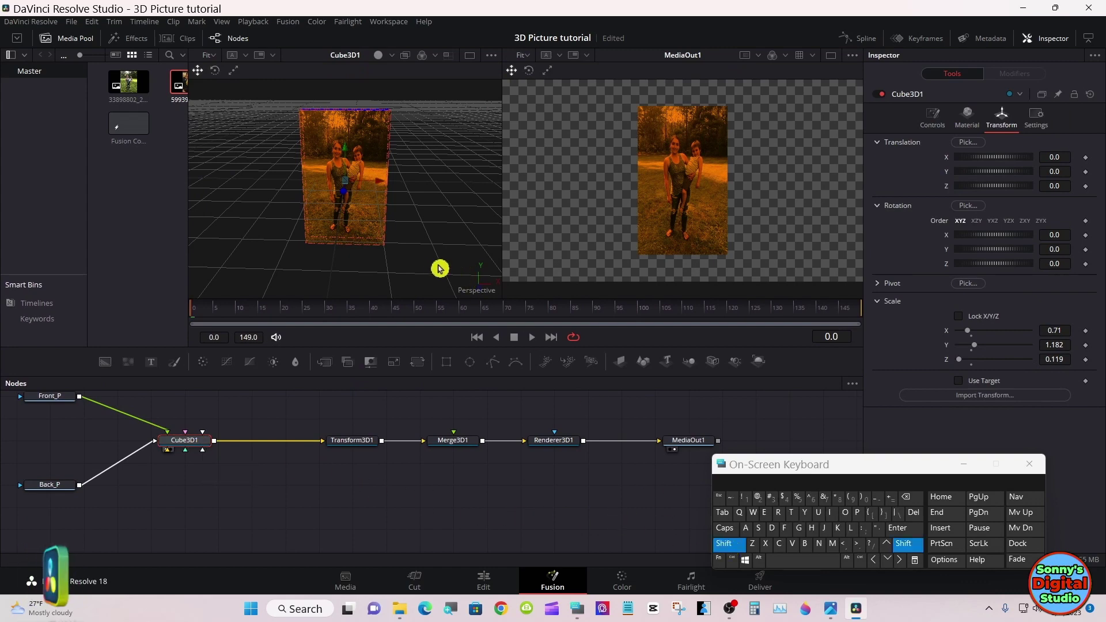
drag(439, 267, 266, 257)
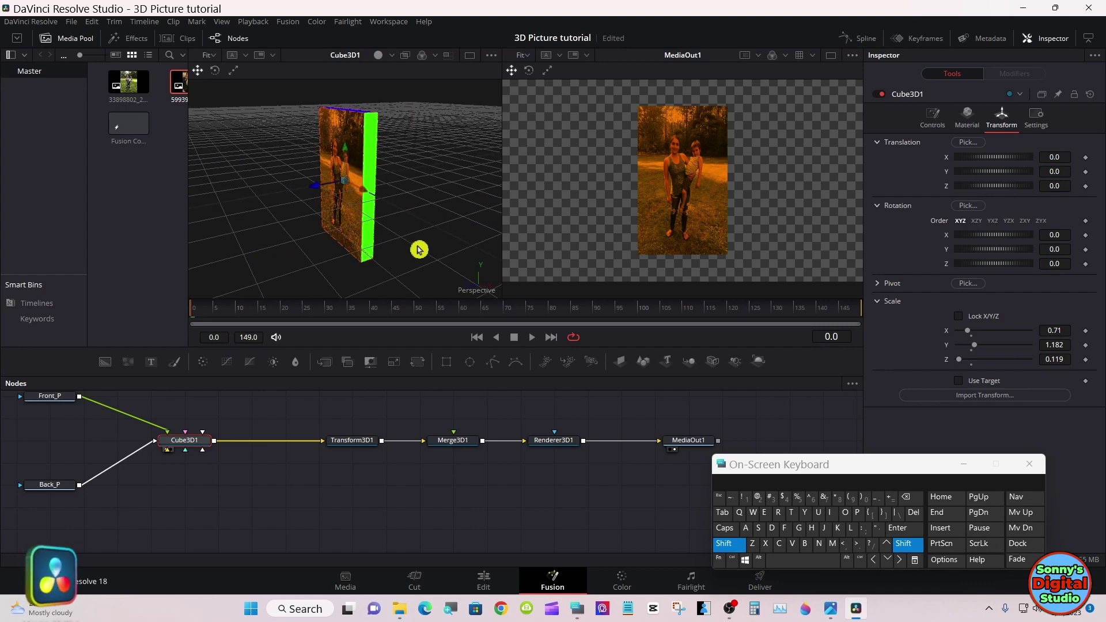
drag(420, 250, 227, 244)
mouse_move(378, 239)
mouse_down()
mouse_move(269, 243)
mouse_move(398, 240)
mouse_up()
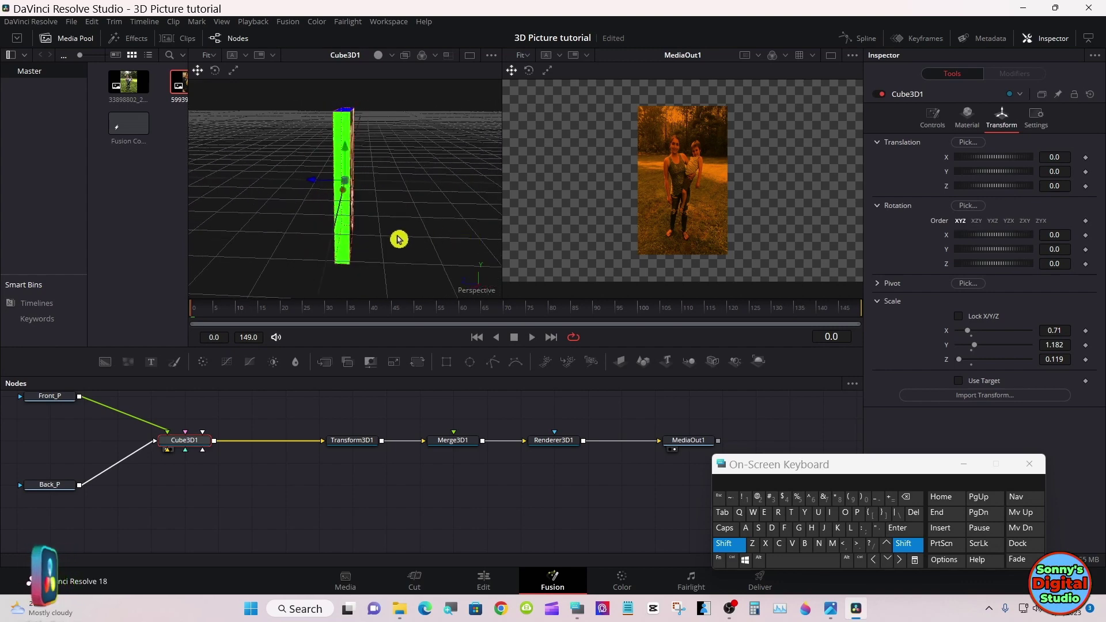
drag(260, 239, 420, 236)
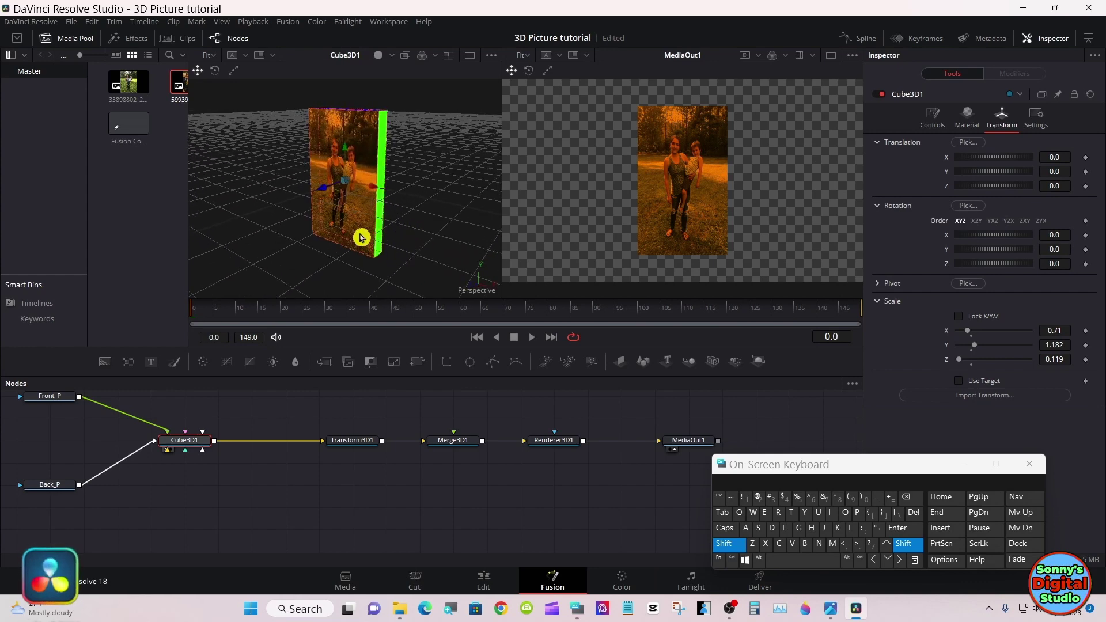
drag(283, 238, 385, 220)
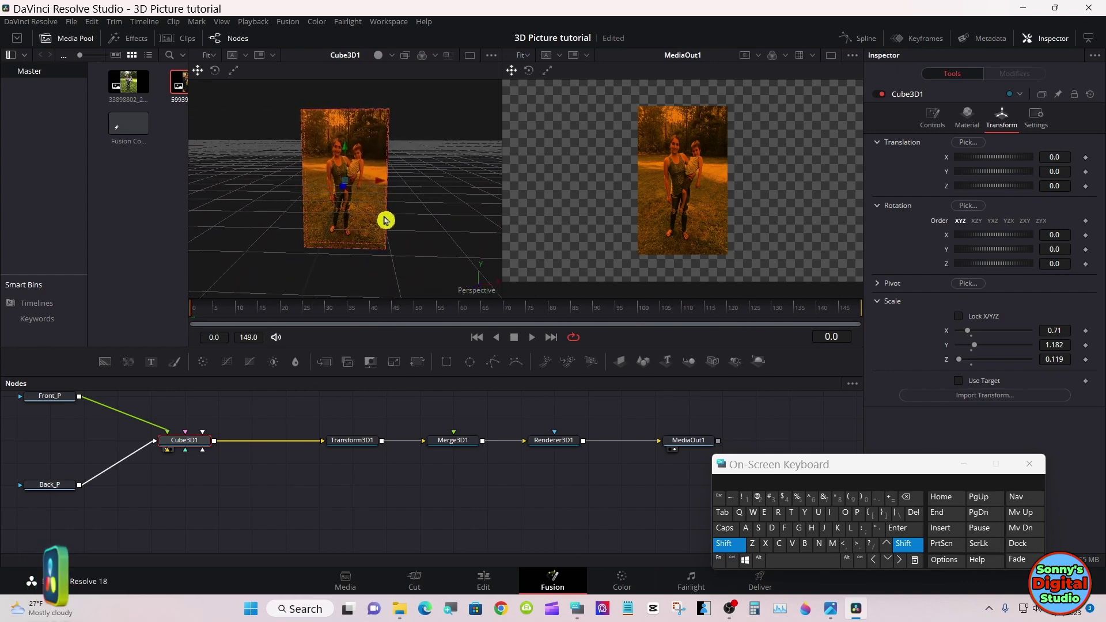
click(727, 544)
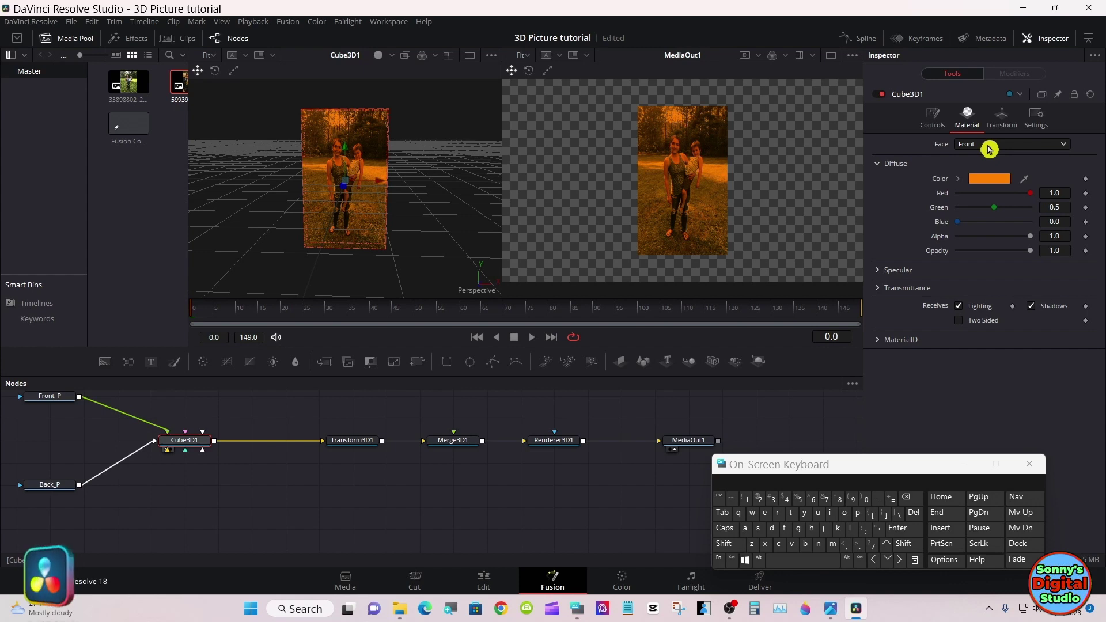
Set the diffuse color of Cube3D1's Front face to white (#ffffff), and show the material settings of its Back face.
click(989, 150)
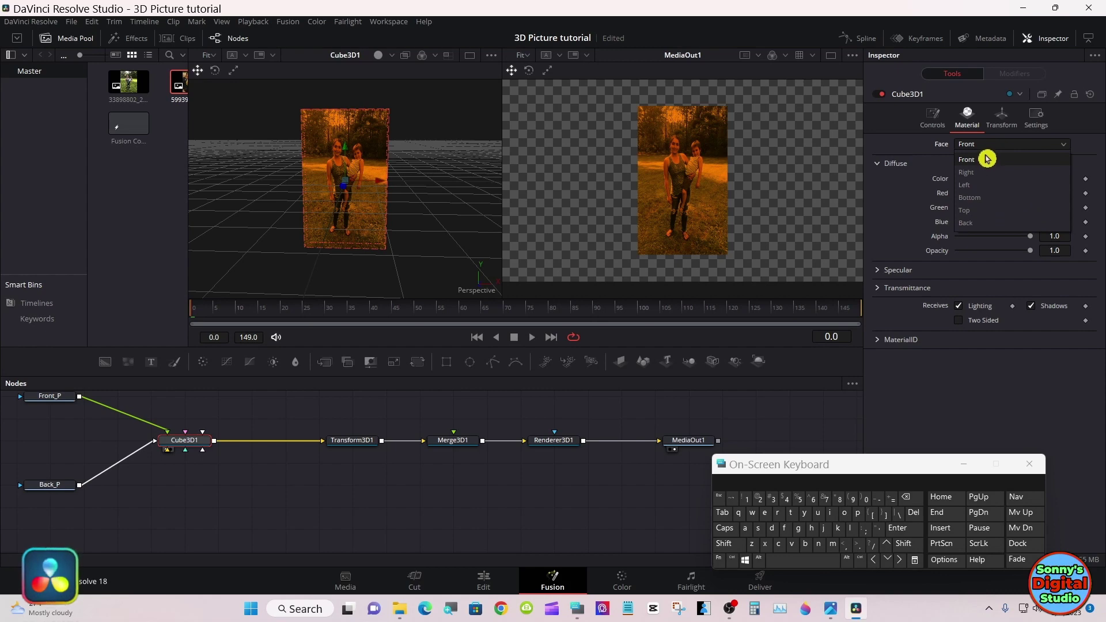
click(985, 158)
click(986, 183)
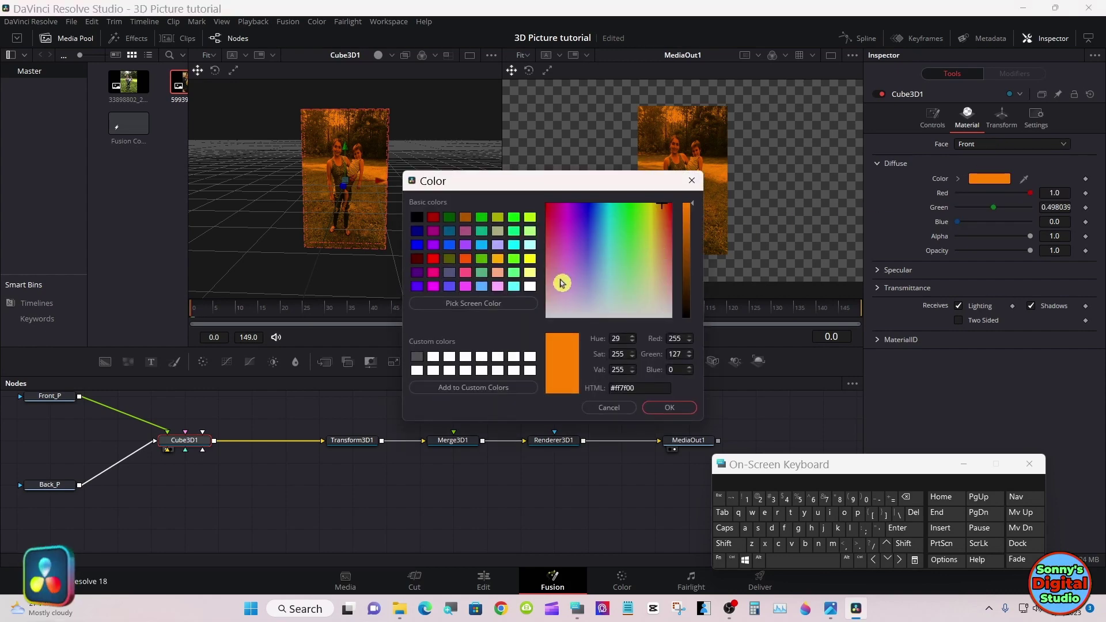
click(530, 286)
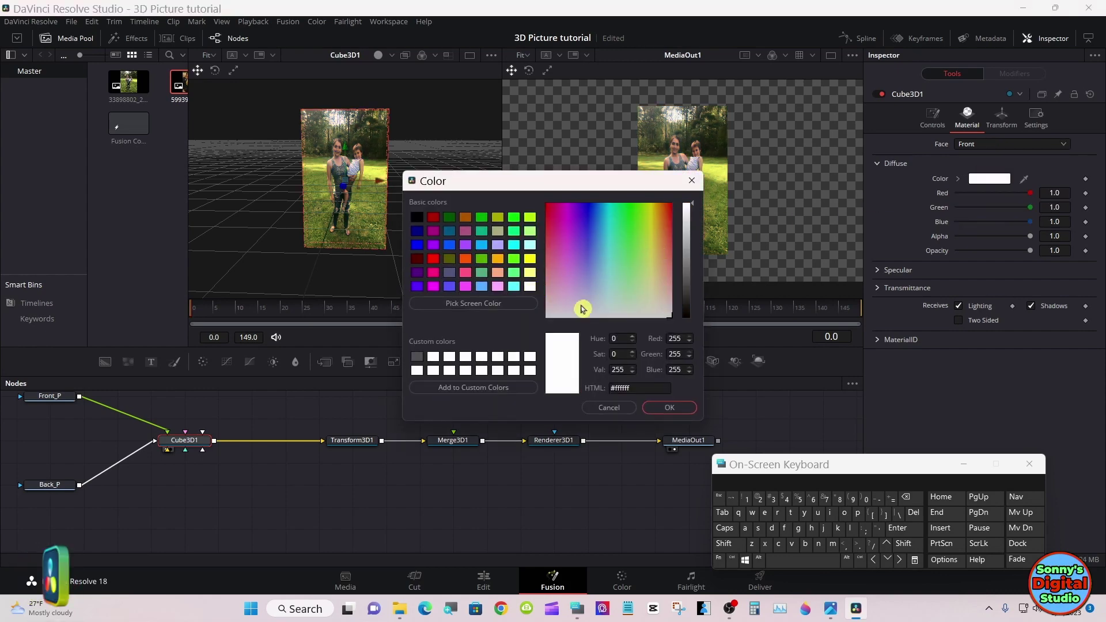
click(686, 413)
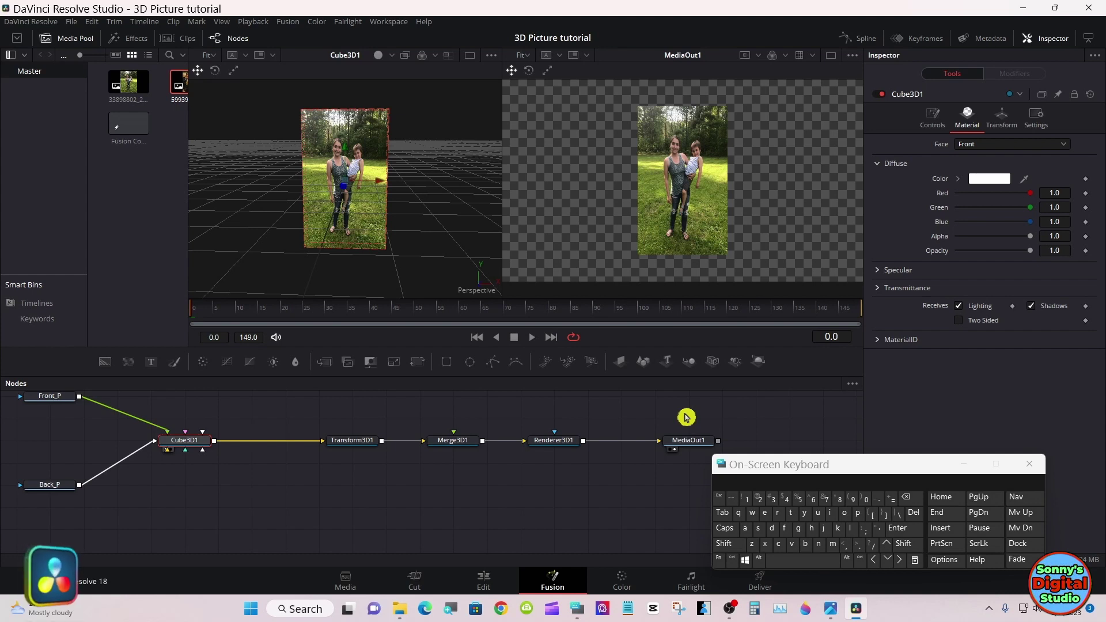
click(969, 145)
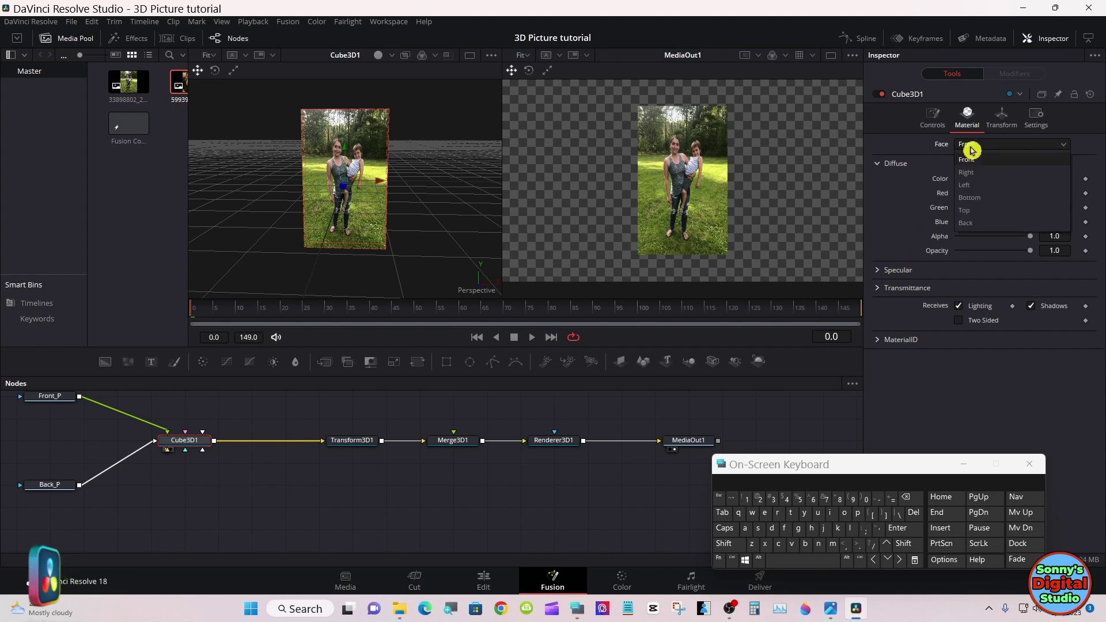
click(968, 223)
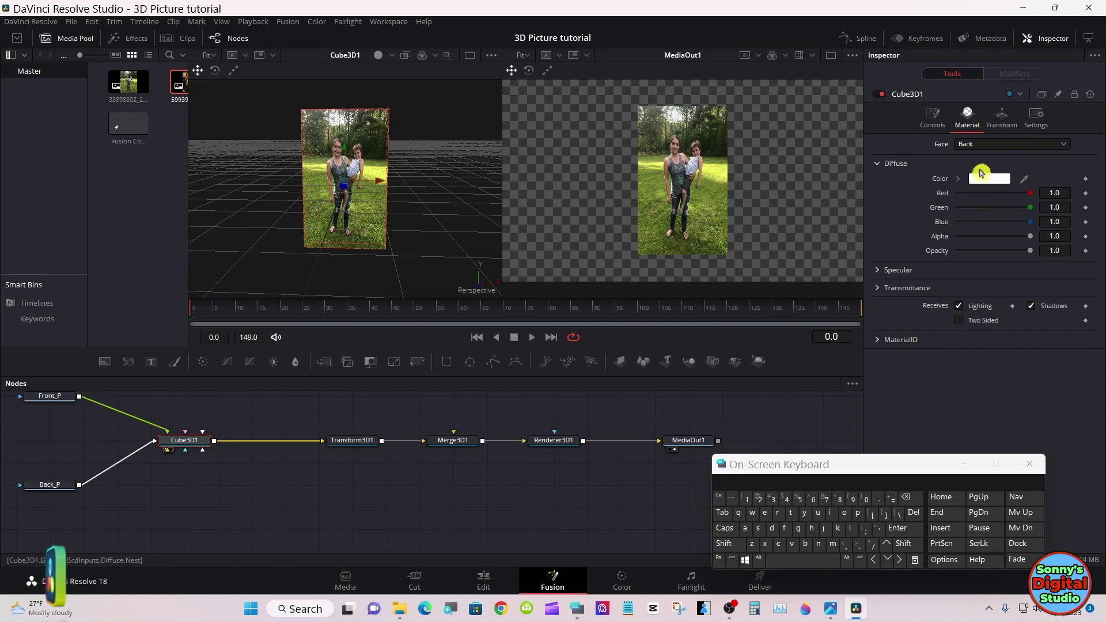
Set the diffuse color of Cube3D1's Right face to black (#000000).
click(980, 145)
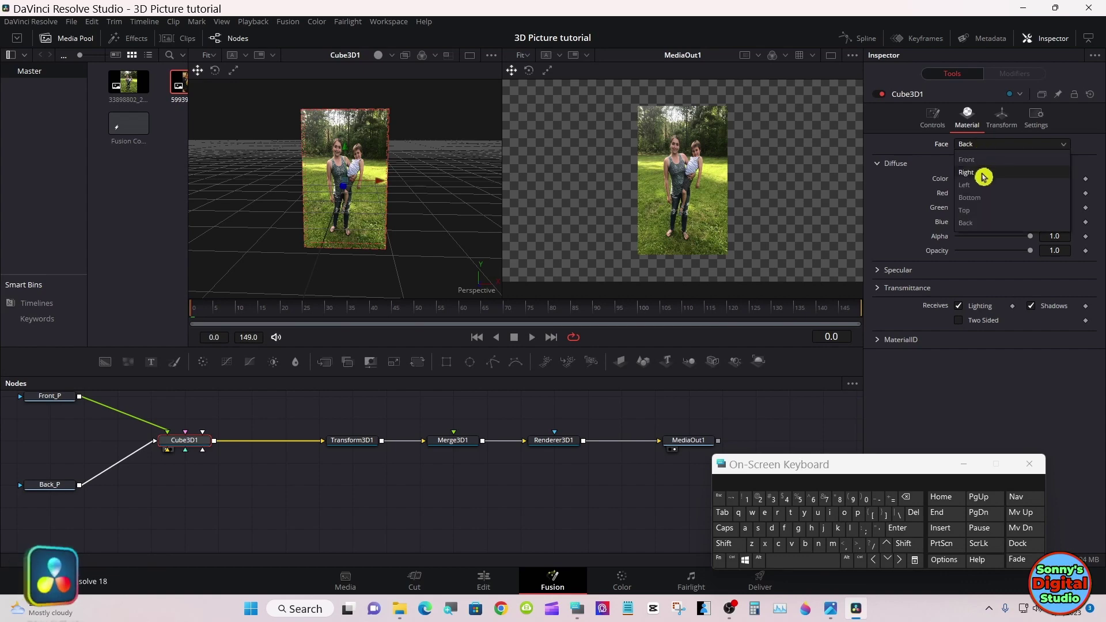
click(979, 173)
click(978, 180)
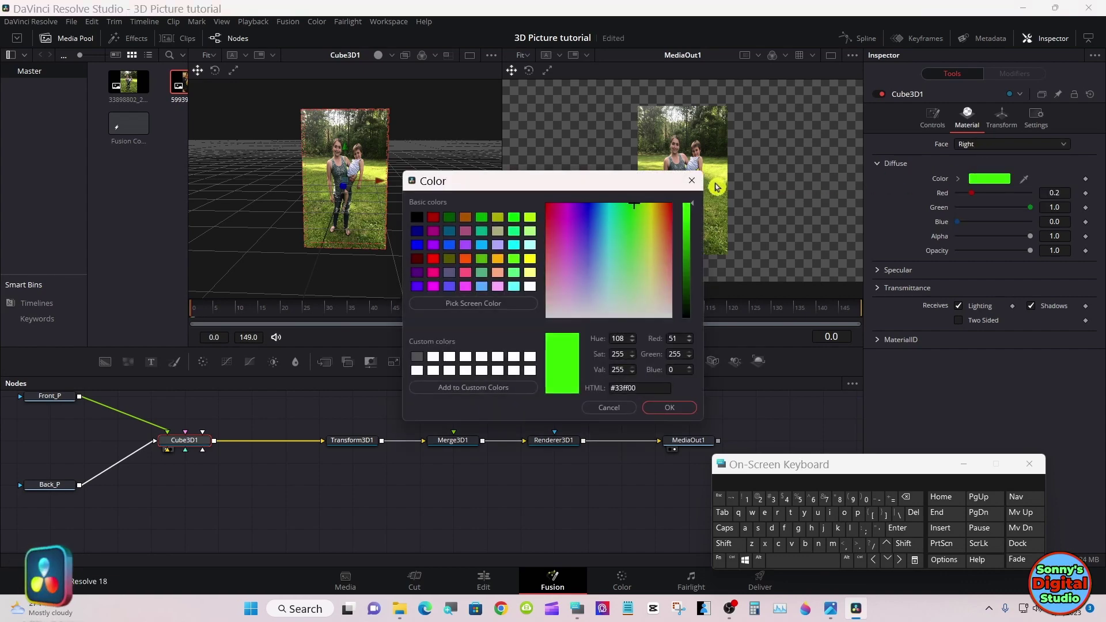
click(418, 218)
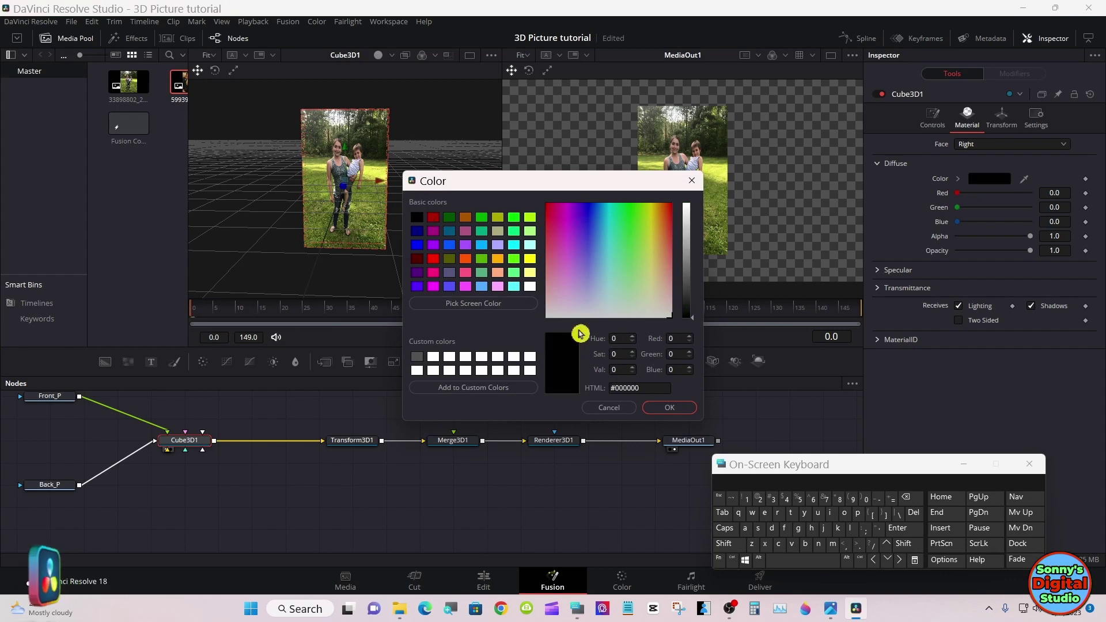
click(658, 410)
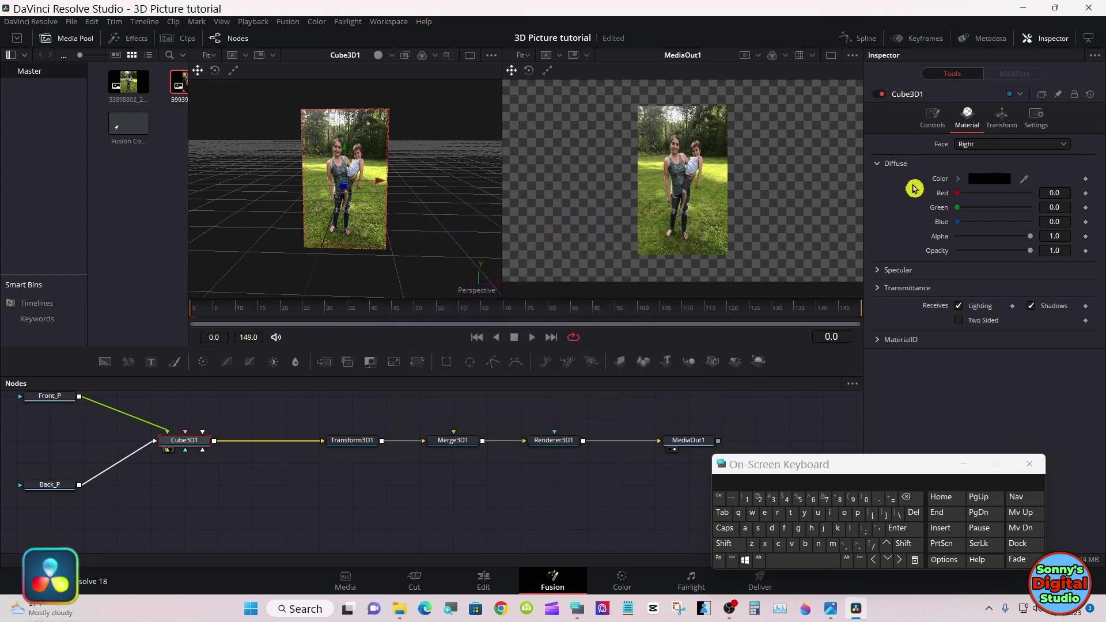
Set the diffuse color of Cube3D1's Left face to black (#000000).
click(985, 146)
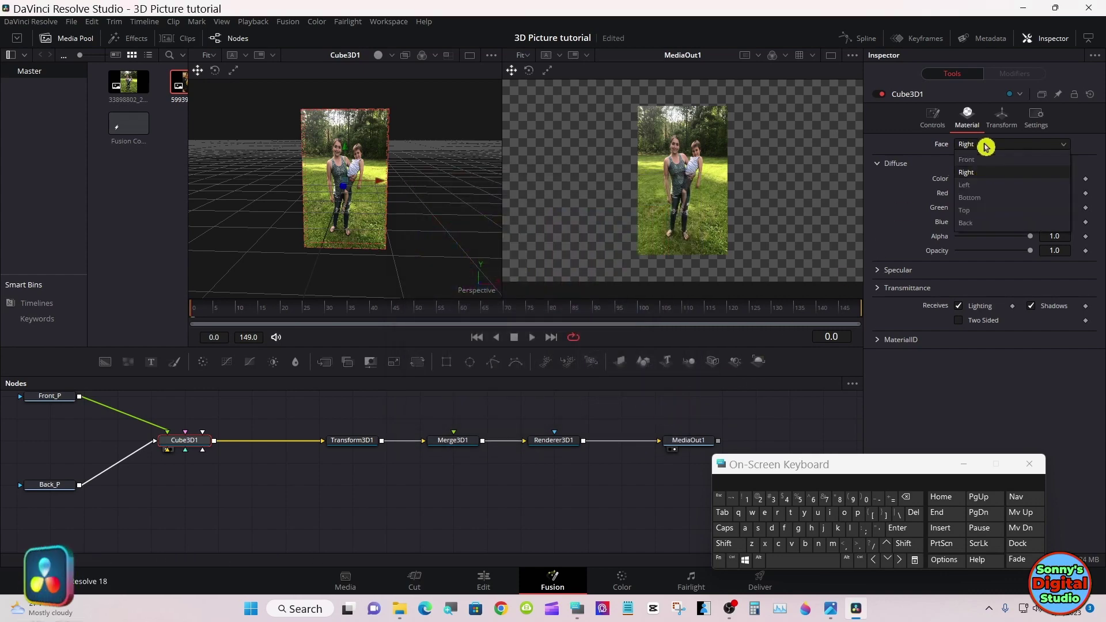
click(984, 184)
click(985, 183)
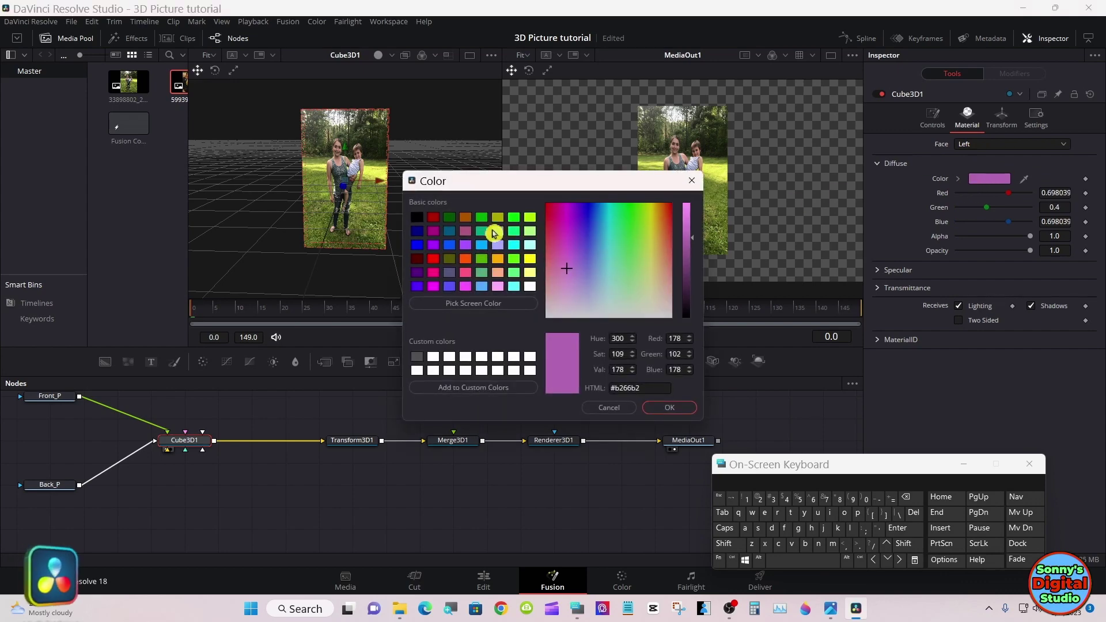
click(421, 221)
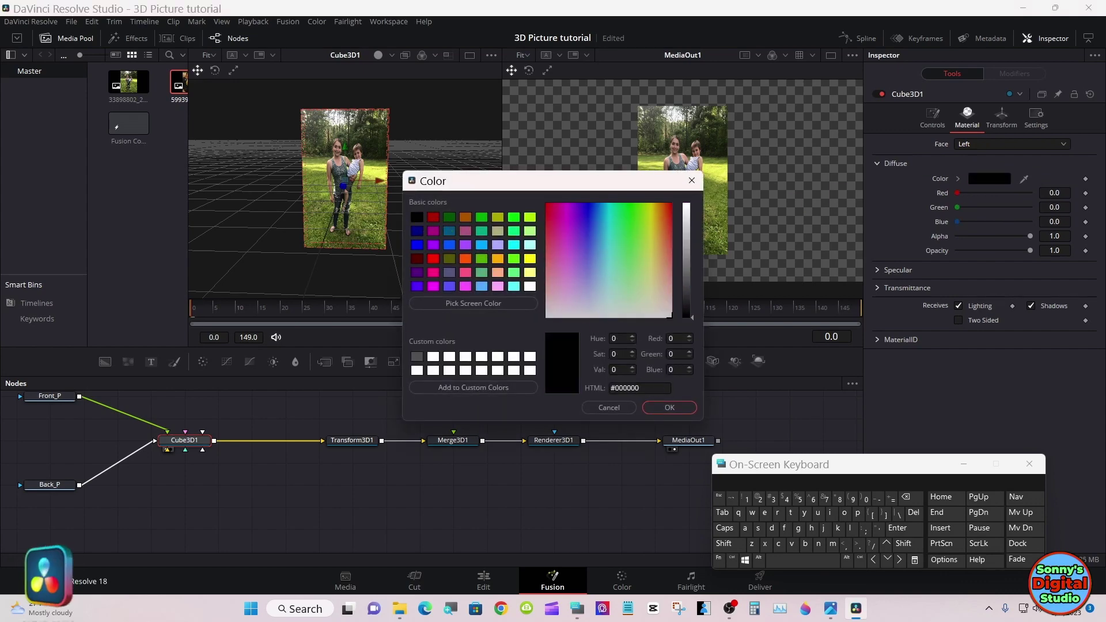
click(668, 407)
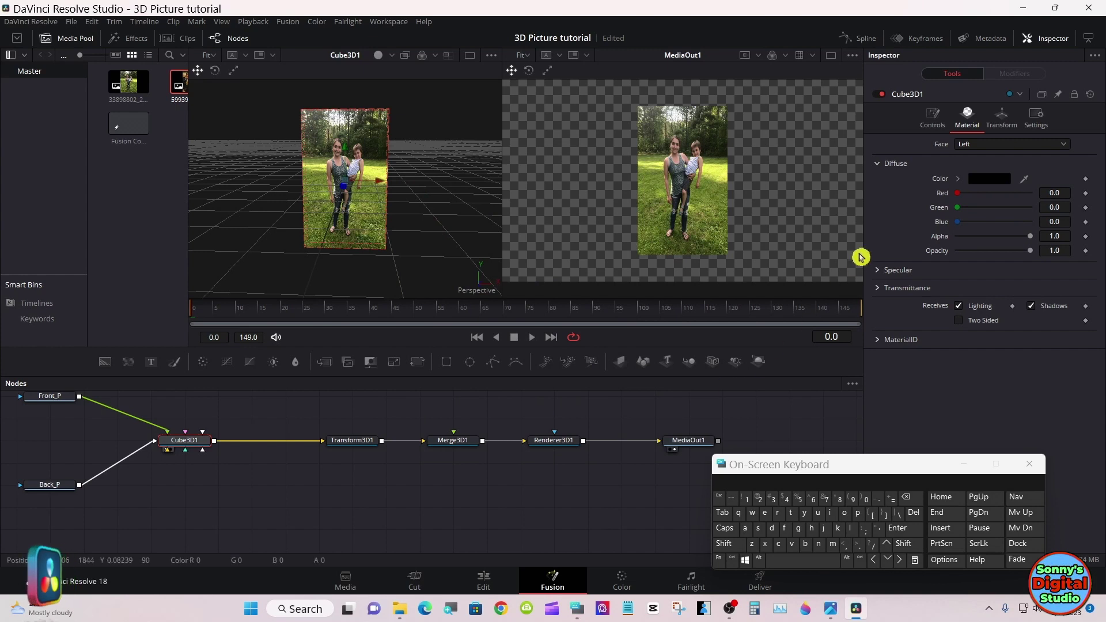
Set the diffuse color of Cube3D1's Bottom face to black (#000000).
click(966, 146)
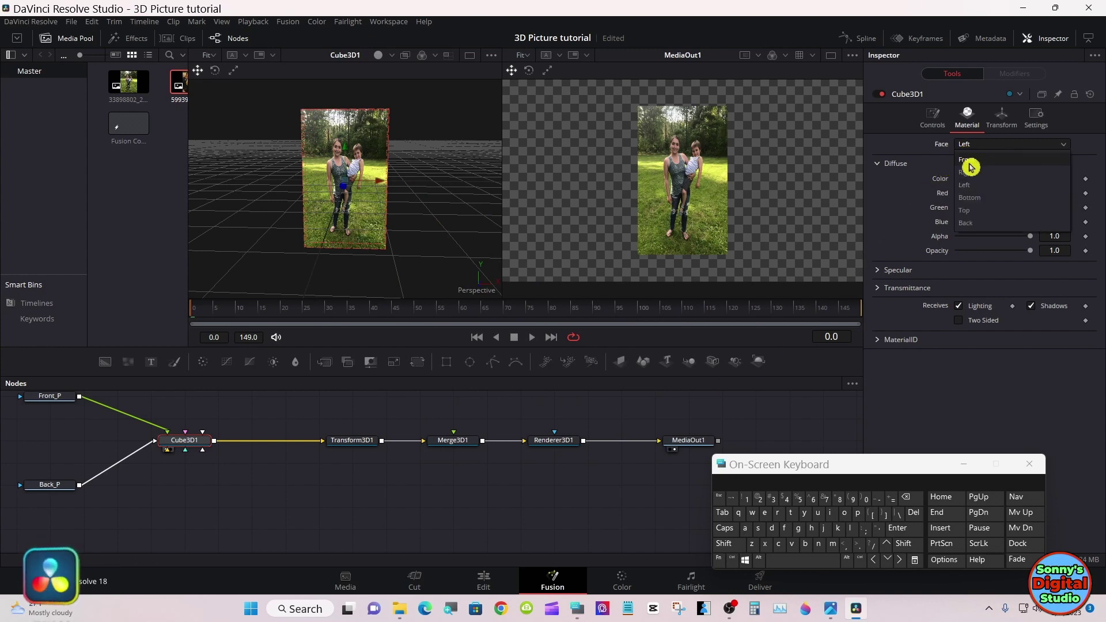
click(975, 198)
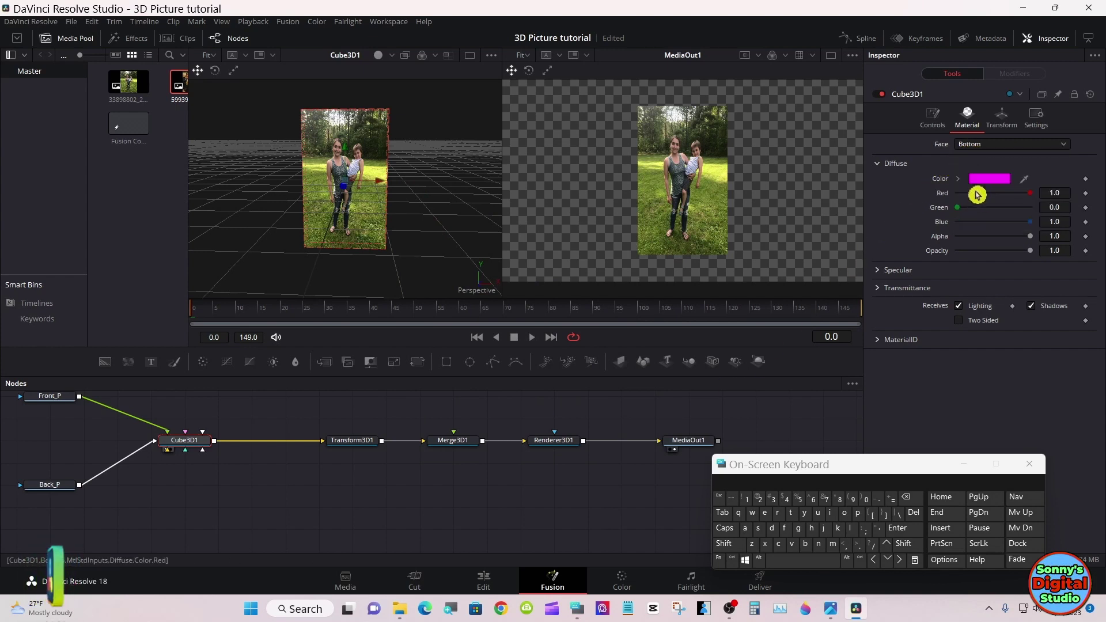
click(979, 179)
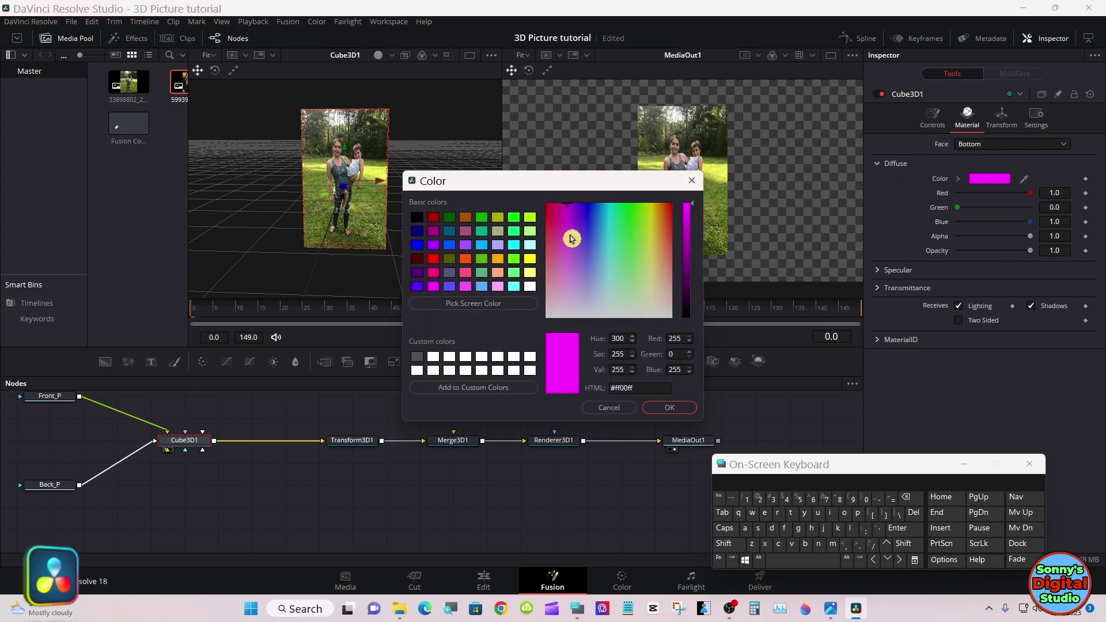
click(418, 219)
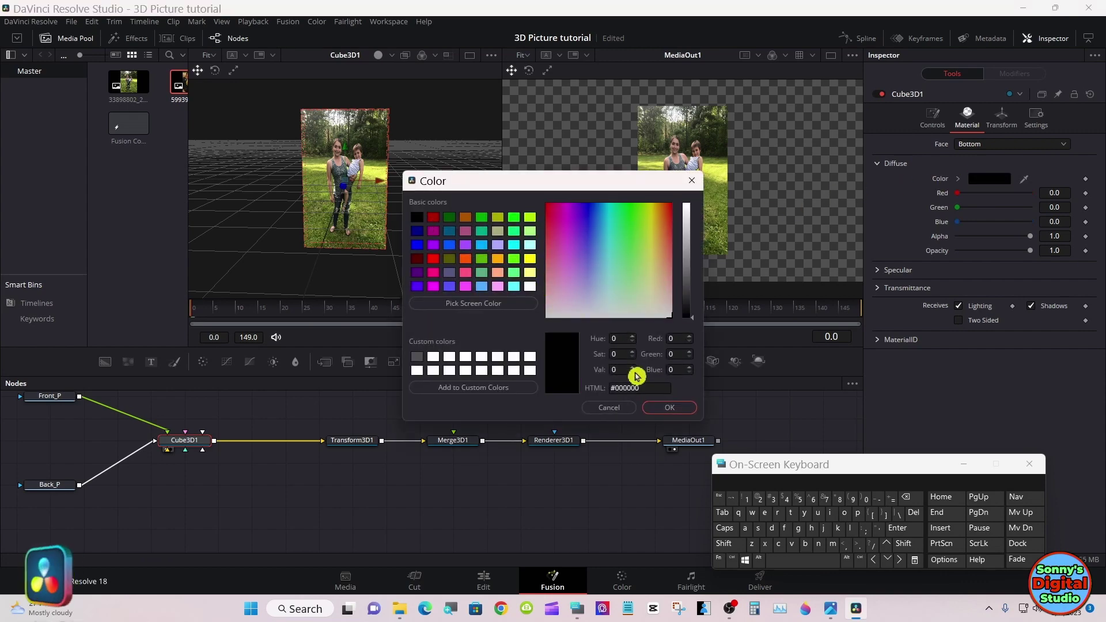
click(673, 407)
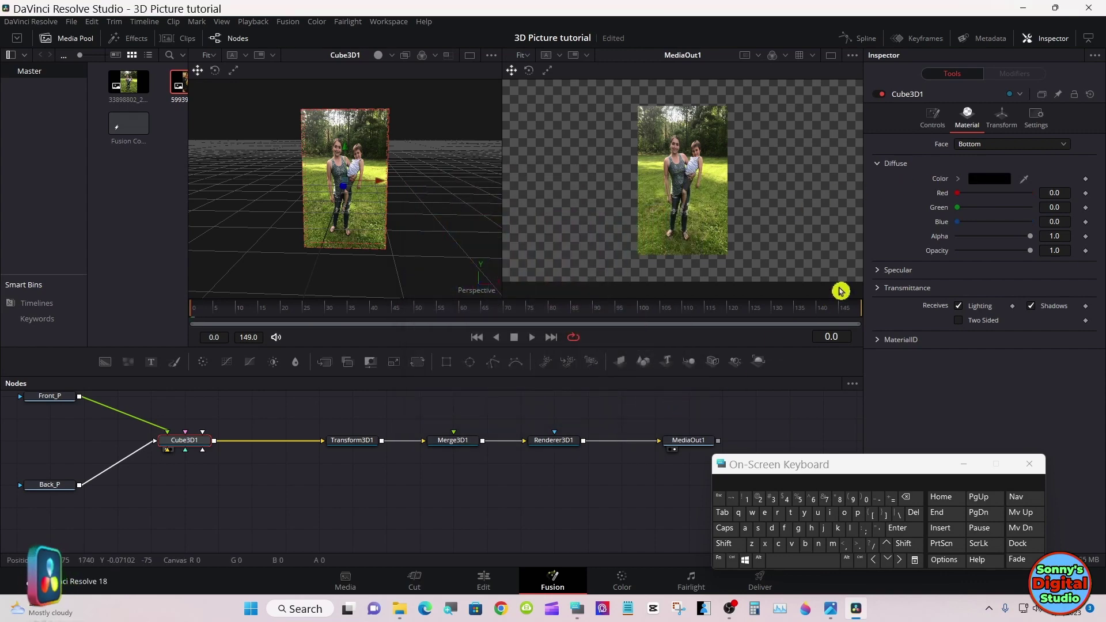
Set the diffuse color of Cube3D1's Top face to black (#000000).
click(973, 145)
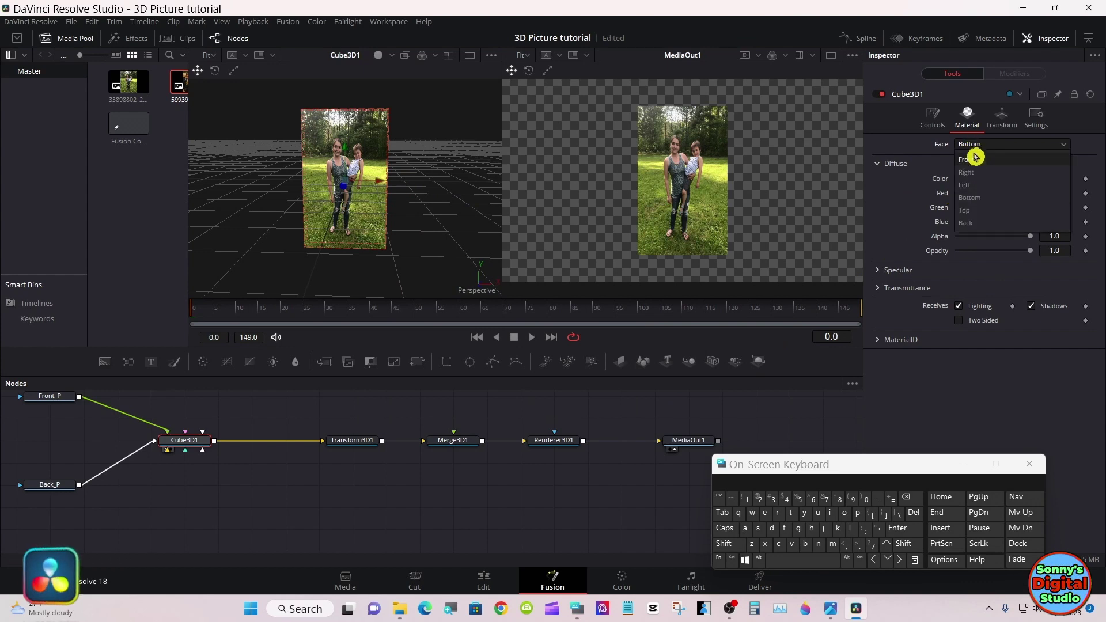
click(975, 211)
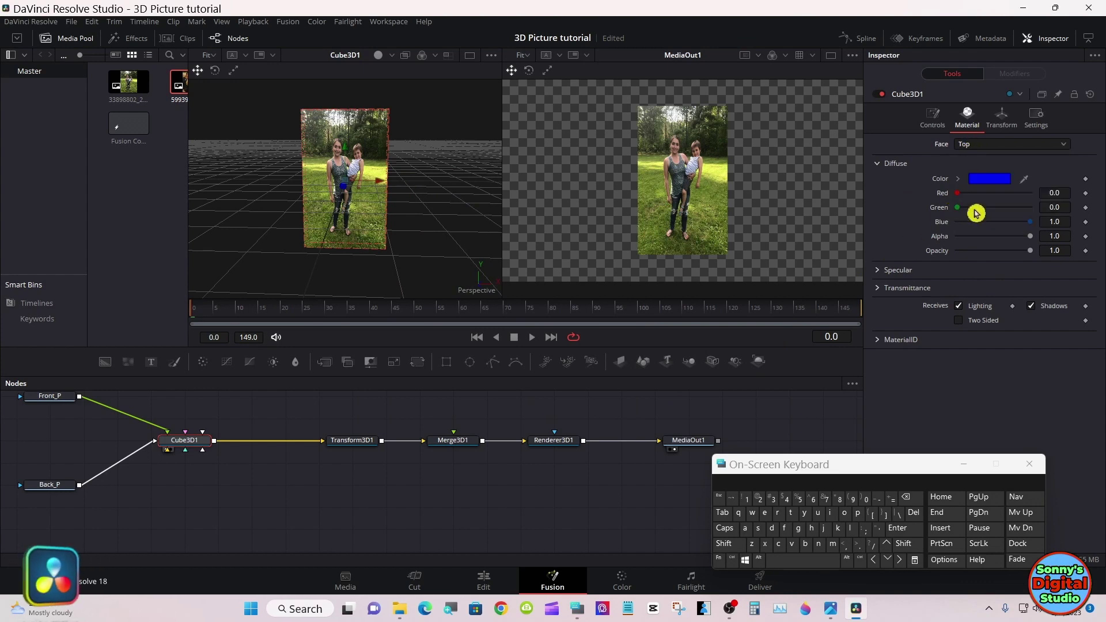
click(979, 180)
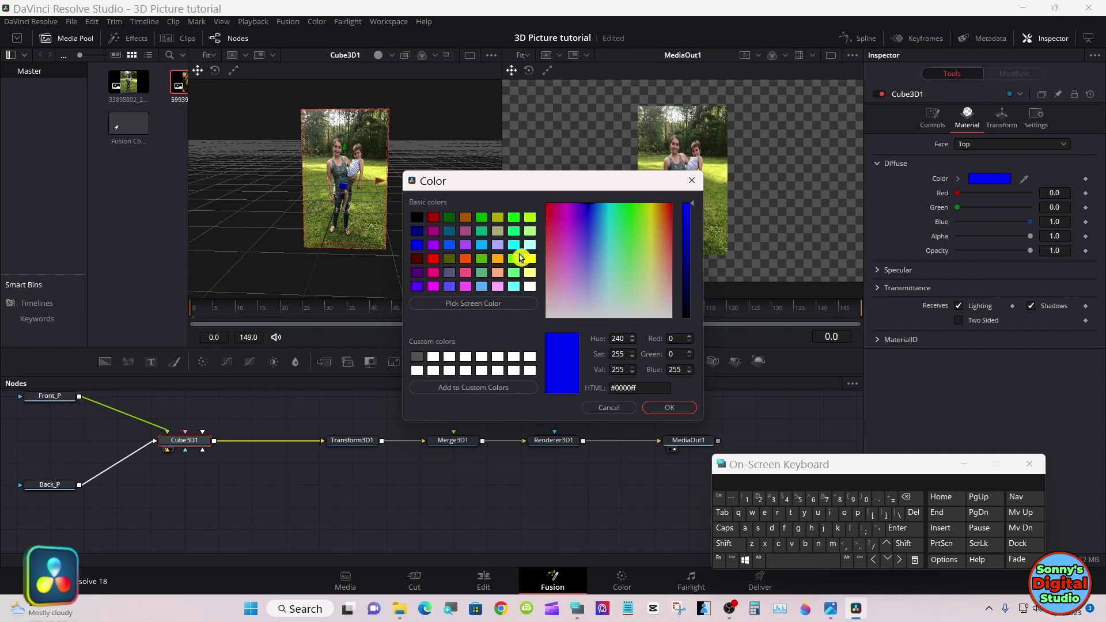
click(421, 220)
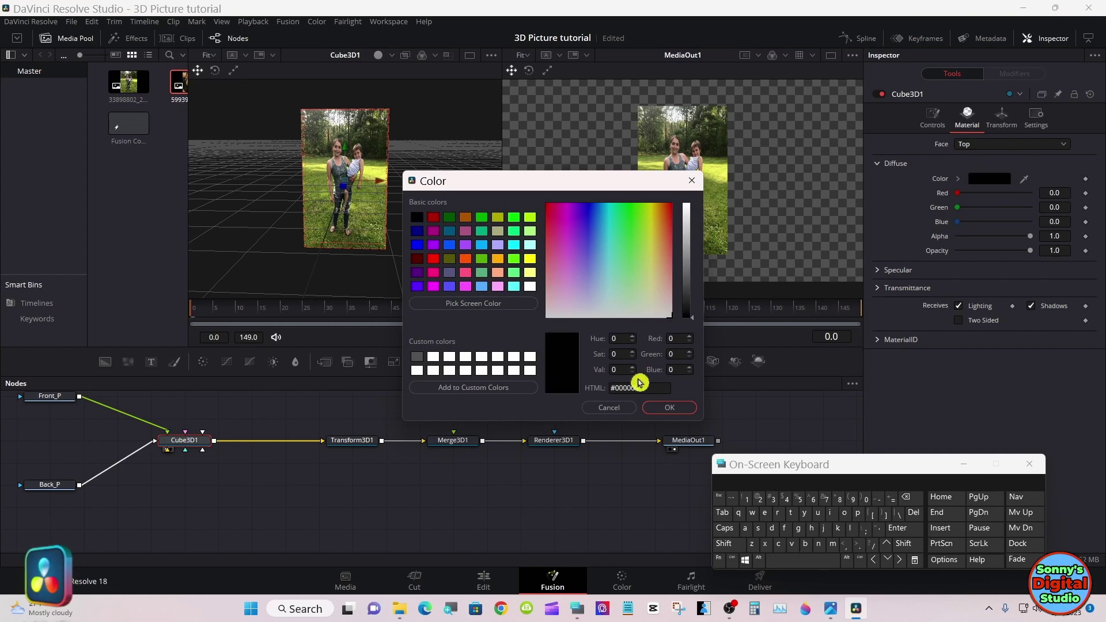
click(668, 408)
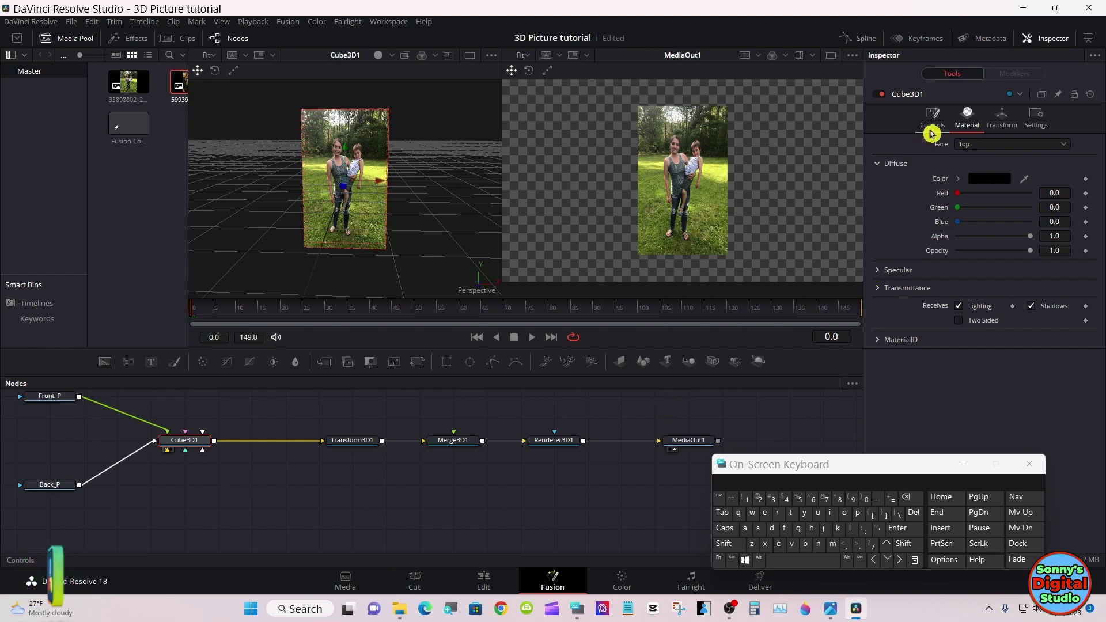
Adjust Cube3D1's scale to 0.749 in X and 1.143 in Y so the picture panel is slightly wider and shorter.
click(932, 126)
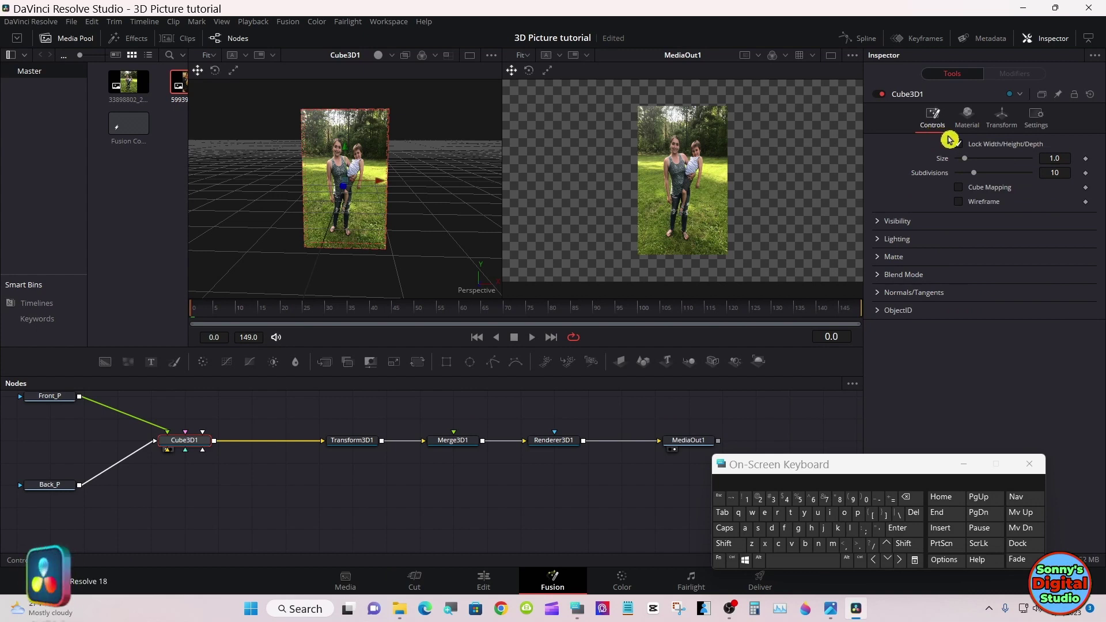
click(1002, 127)
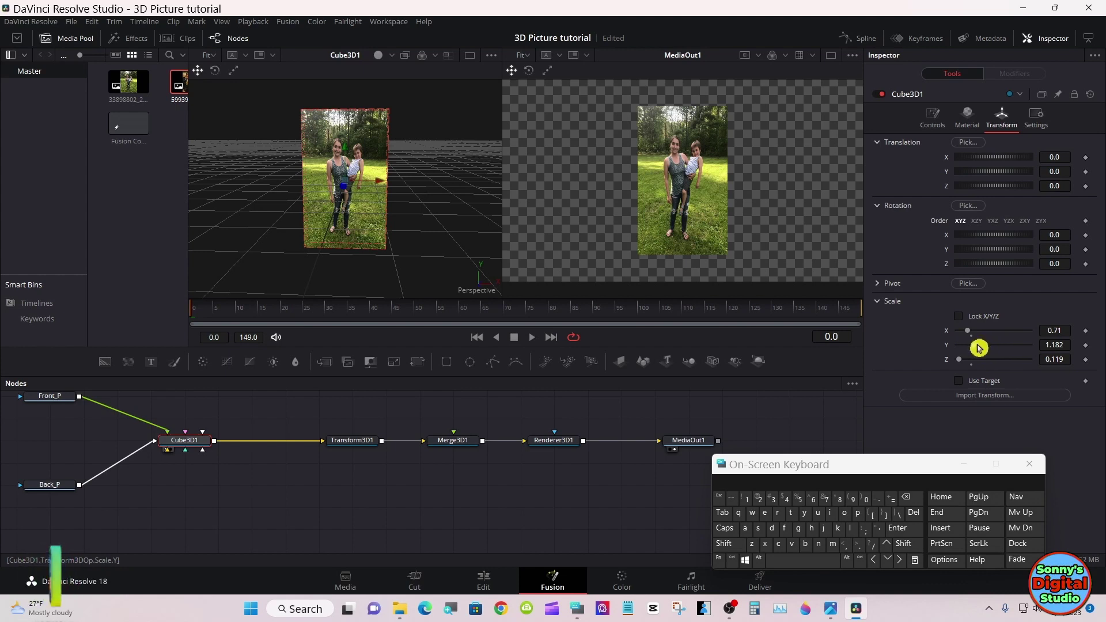
drag(980, 347, 969, 334)
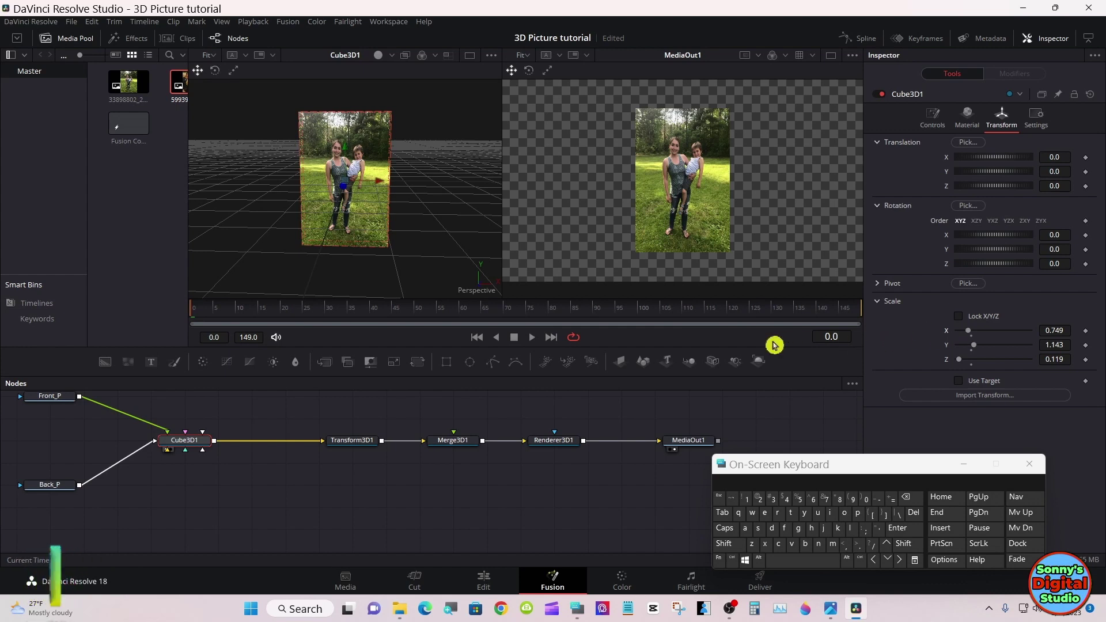
Examine the picture panel's front, back and black side edges from all around in the 3D view.
click(726, 544)
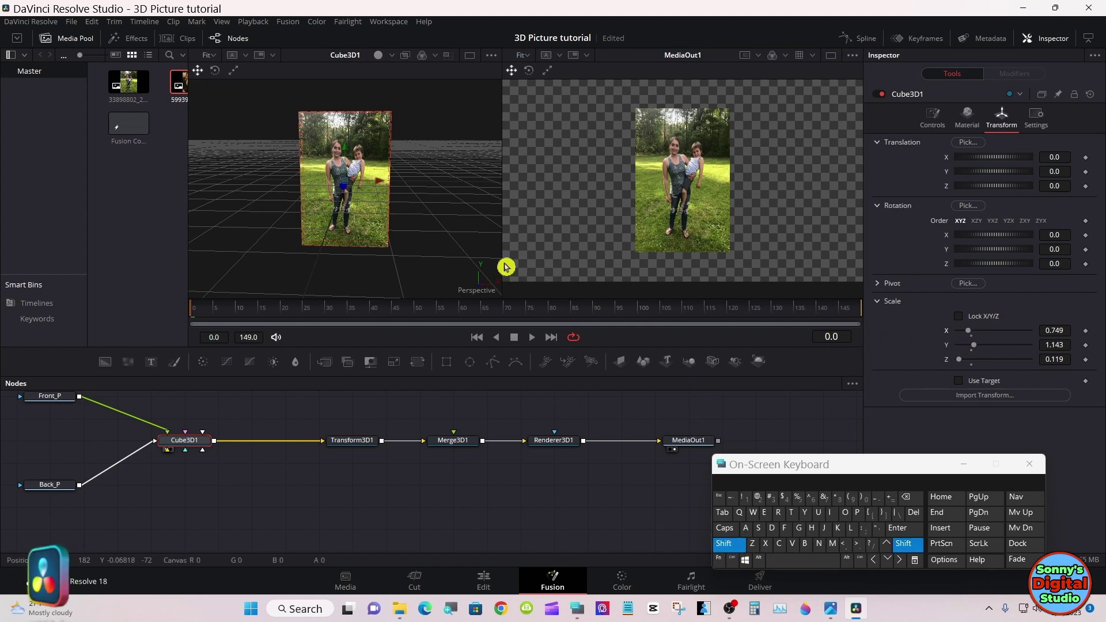
drag(444, 240, 257, 230)
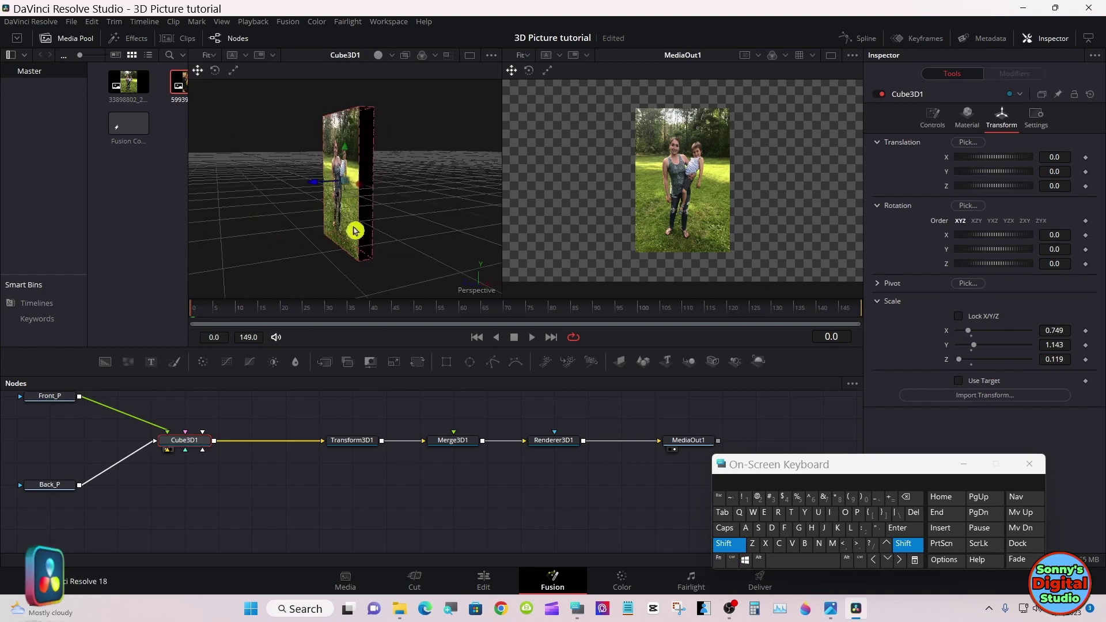
drag(439, 230, 254, 229)
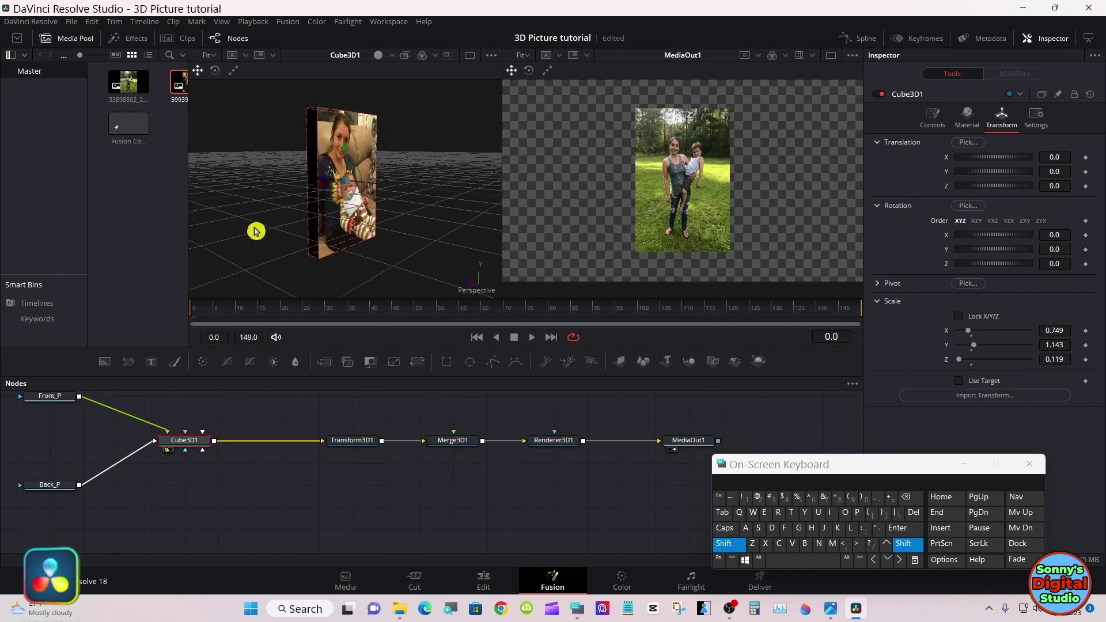
drag(418, 231, 295, 232)
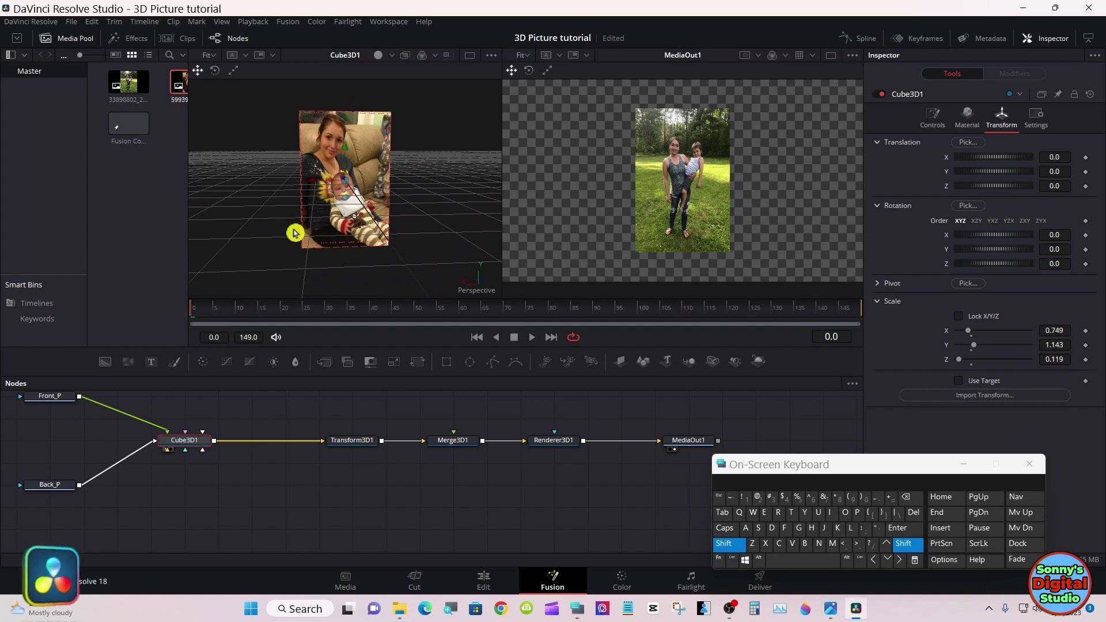
drag(295, 232, 389, 244)
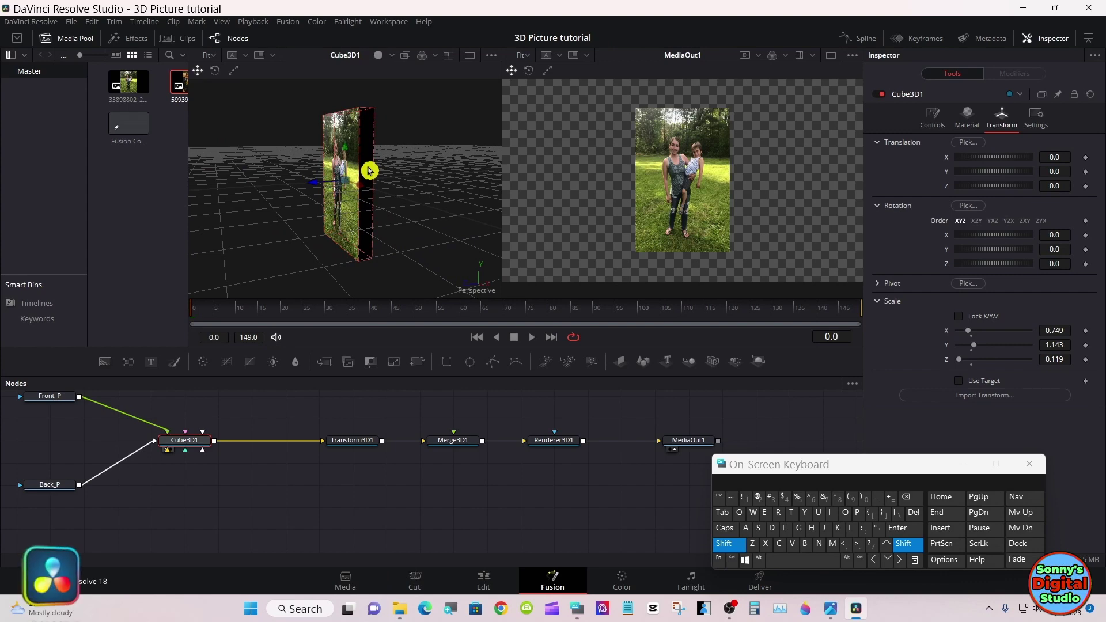
drag(292, 262, 388, 259)
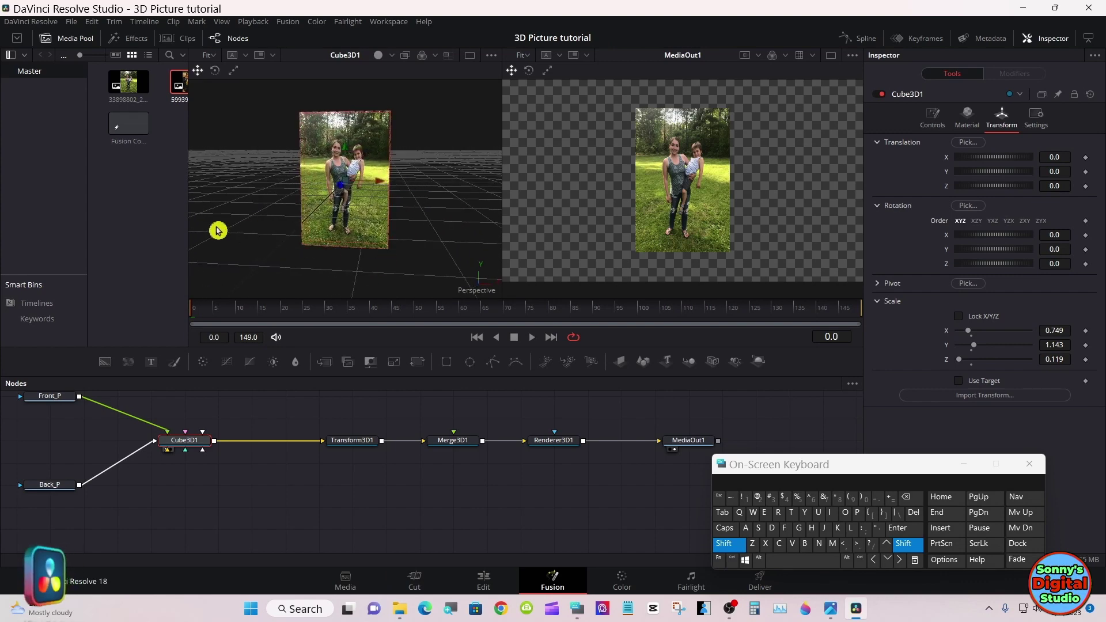
drag(219, 227, 256, 232)
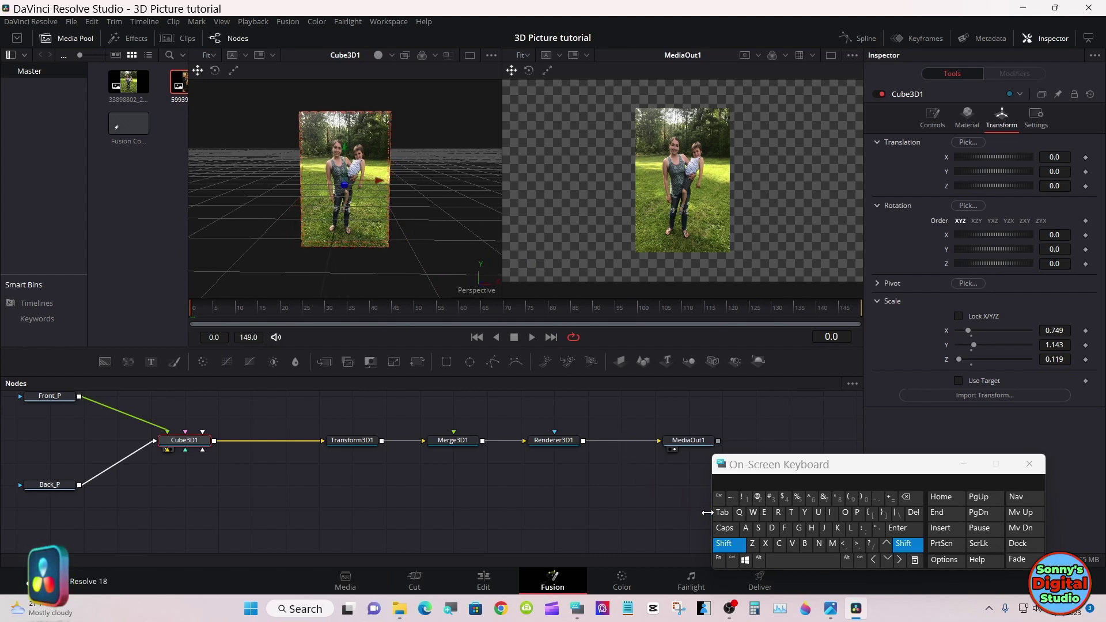
click(725, 545)
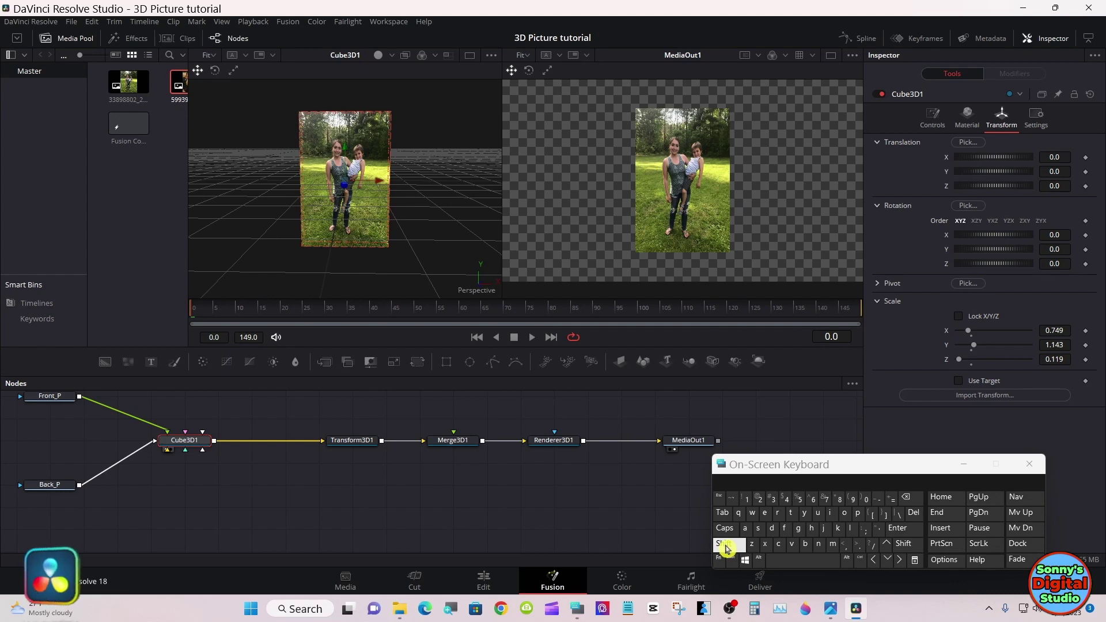
Copy Cube3D1 and paste it as an instance in the empty space below the original node.
right_click(189, 444)
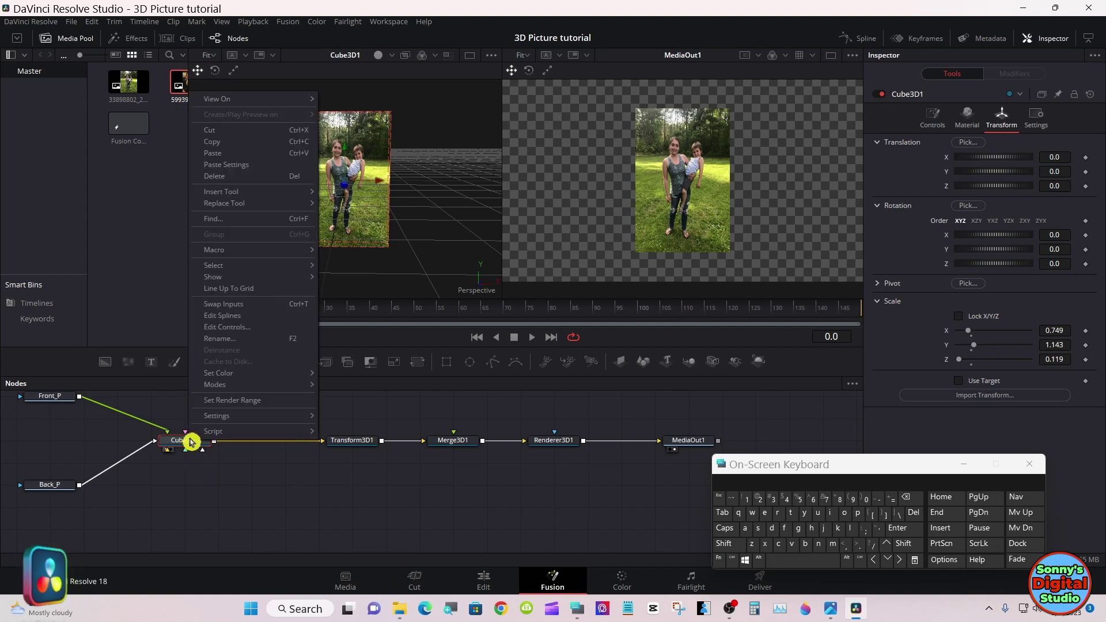
click(221, 146)
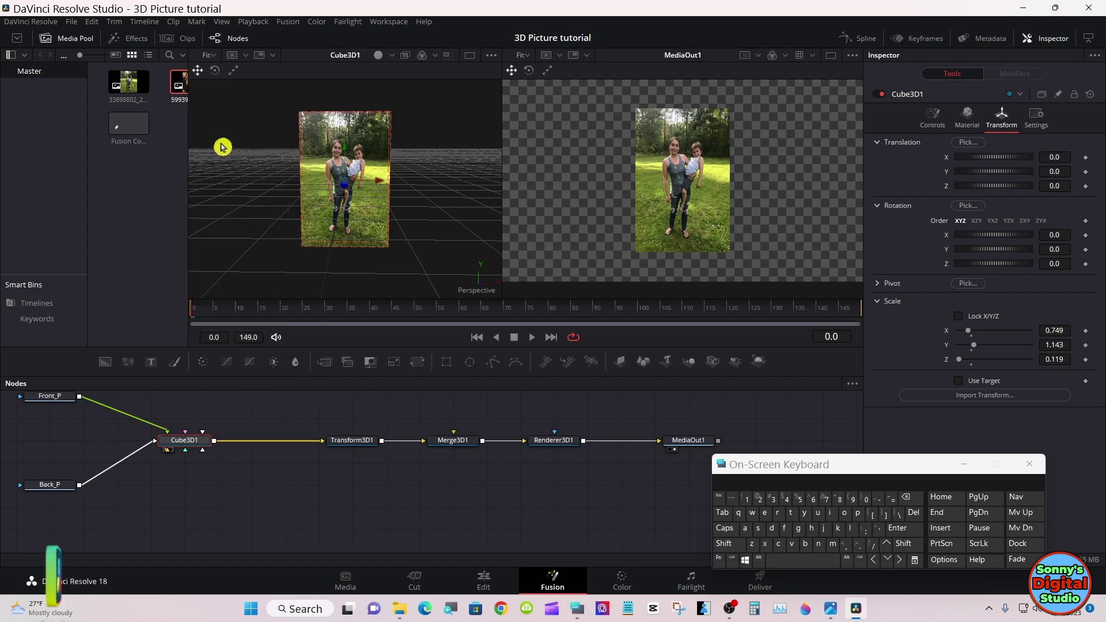
click(187, 493)
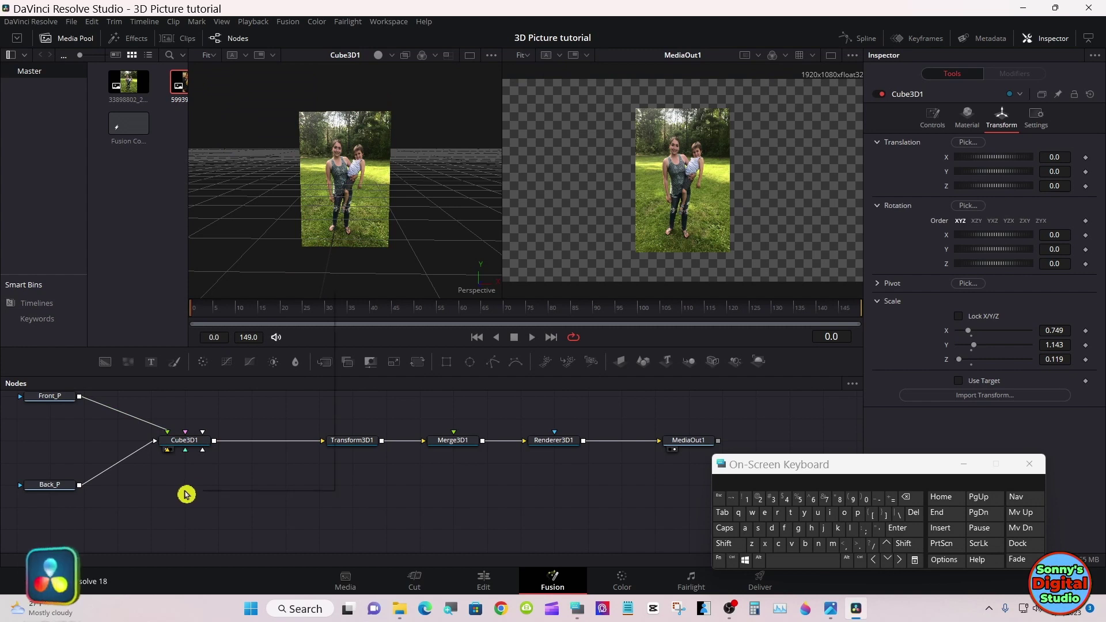
right_click(186, 494)
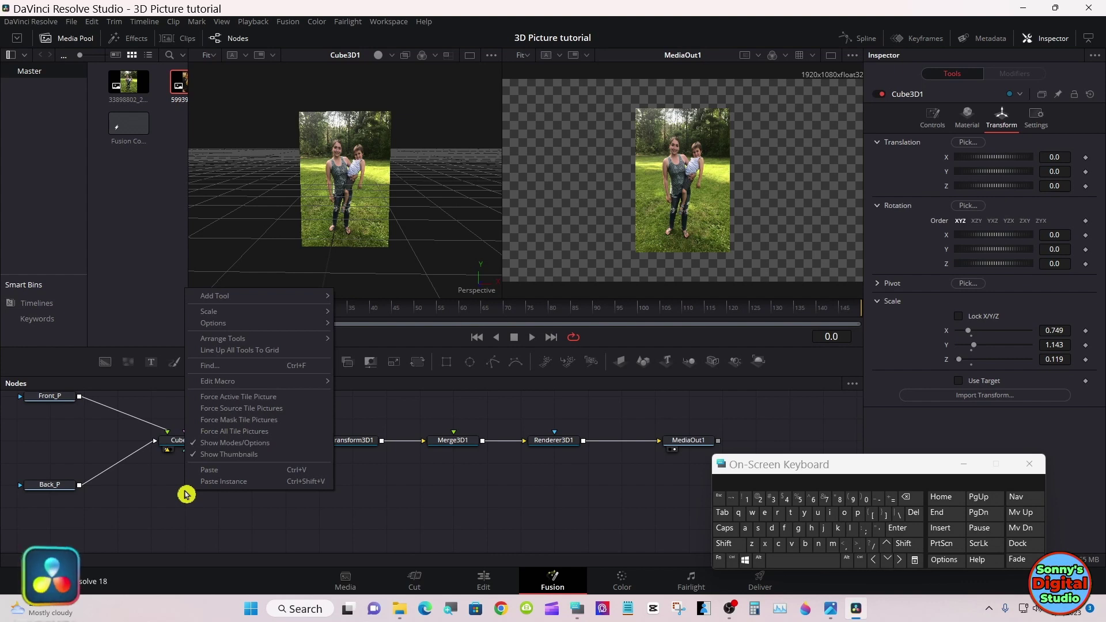
click(220, 481)
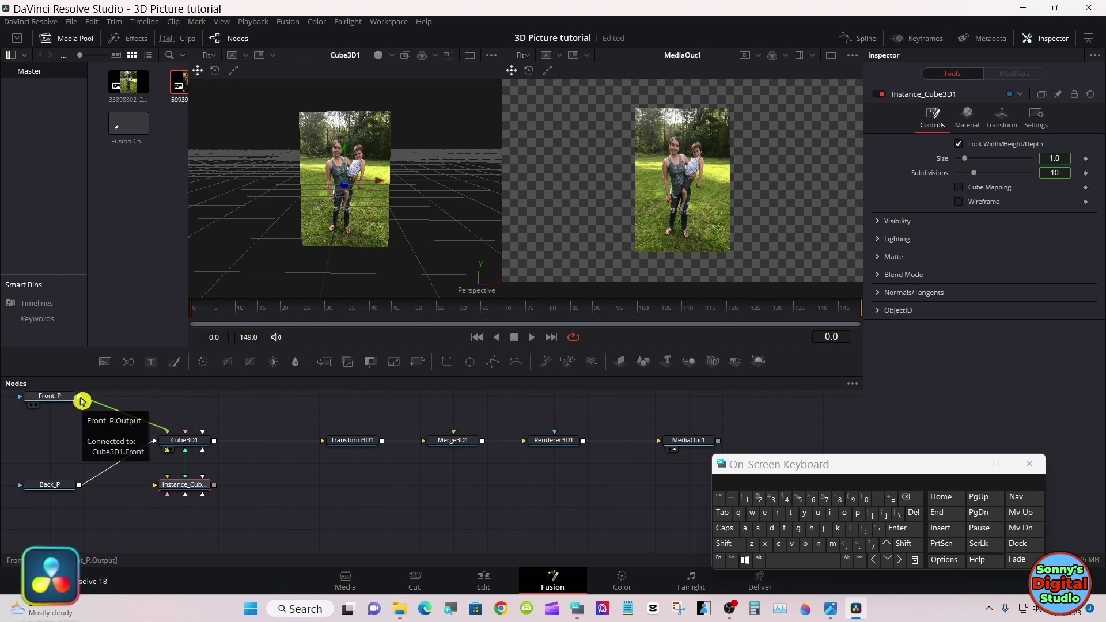
Connect Front_P to the Front input and Back_P to the Back input of Instance_Cube3D1.
drag(112, 427, 156, 491)
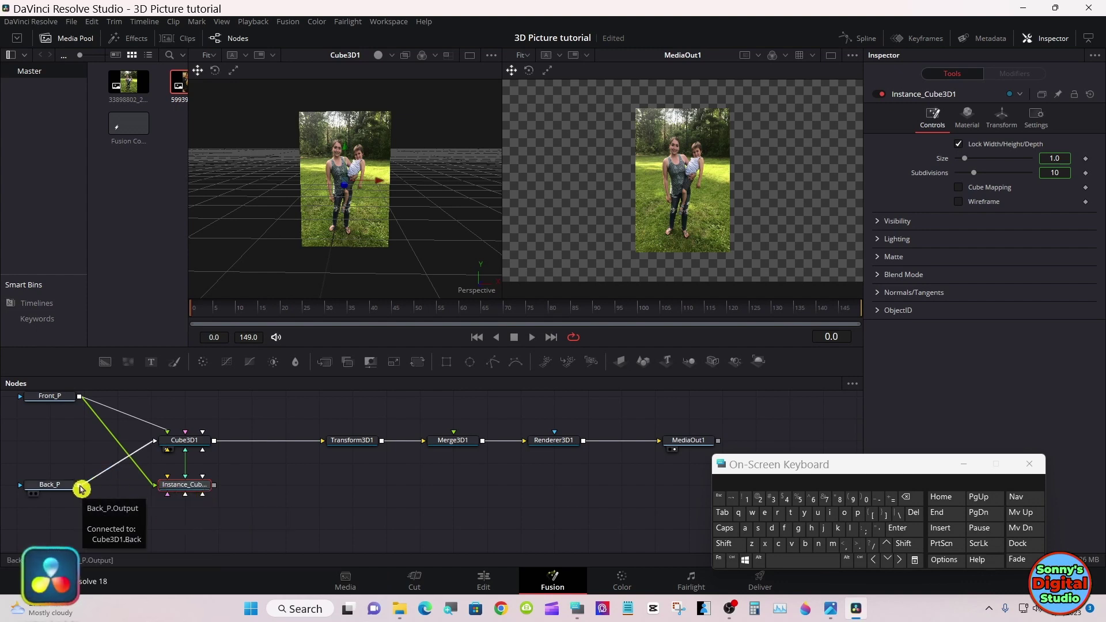
drag(79, 489, 204, 498)
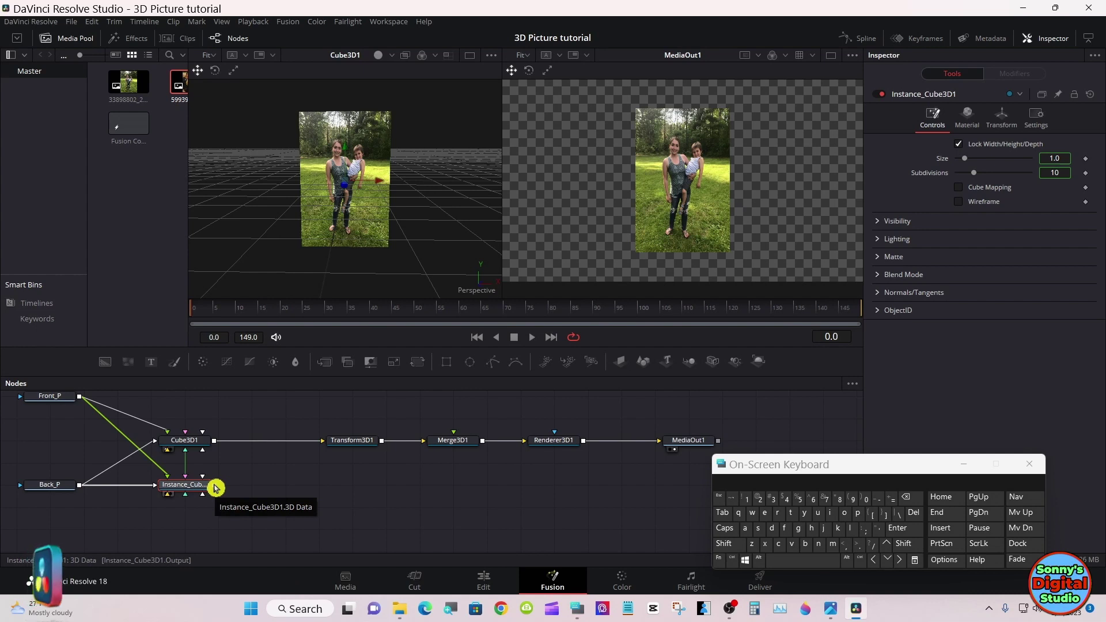
Merge the outputs of Instance_Cube3D1 and Cube3D1 ahead of Transform3D1, and move Transform3D1 closer to the cube nodes.
drag(214, 488, 215, 445)
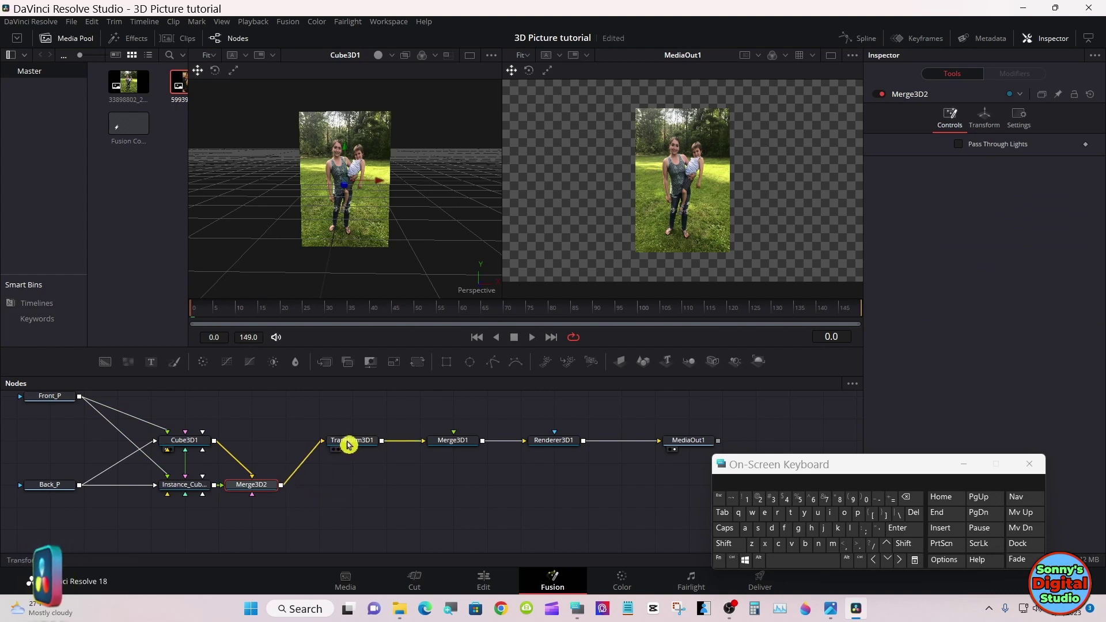
drag(330, 444, 283, 445)
click(297, 445)
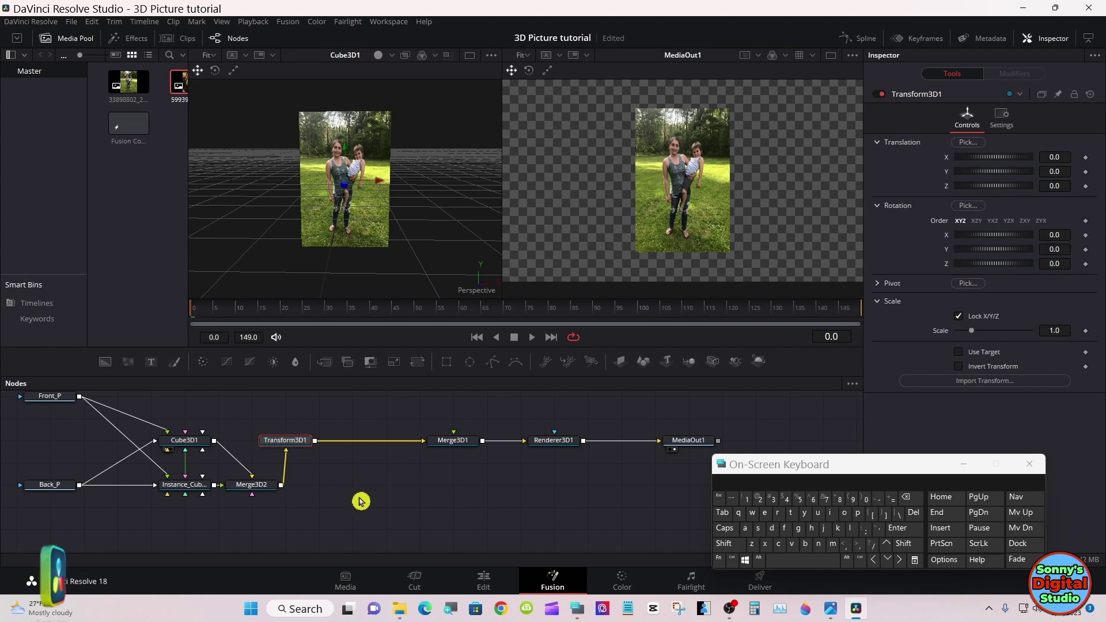
Set Instance_Cube3D1's X scale to 0.788.
click(193, 490)
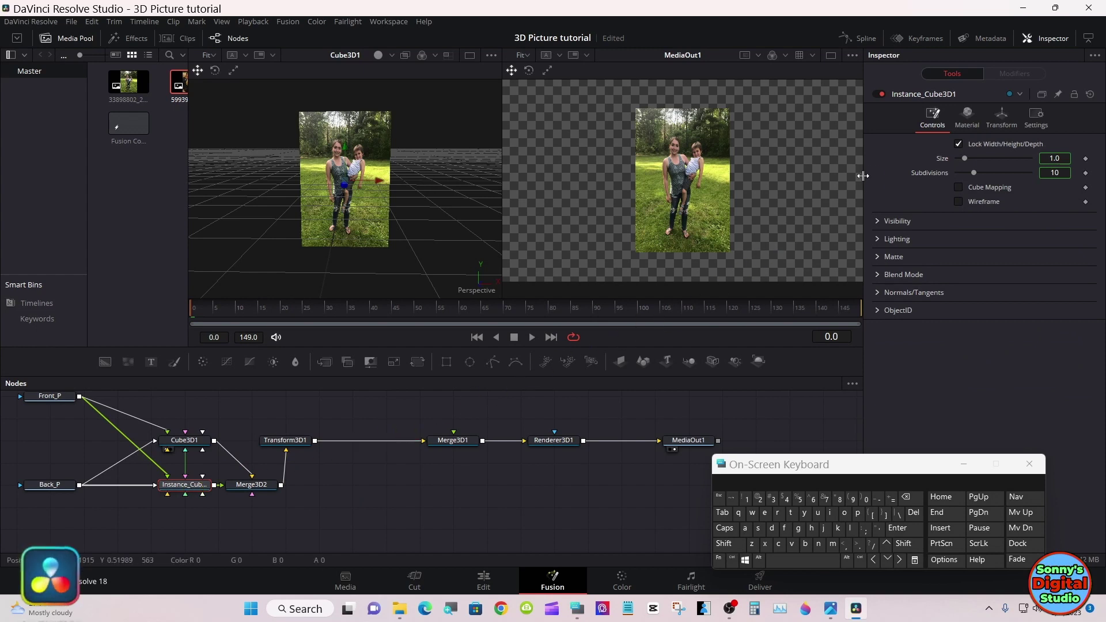
click(993, 126)
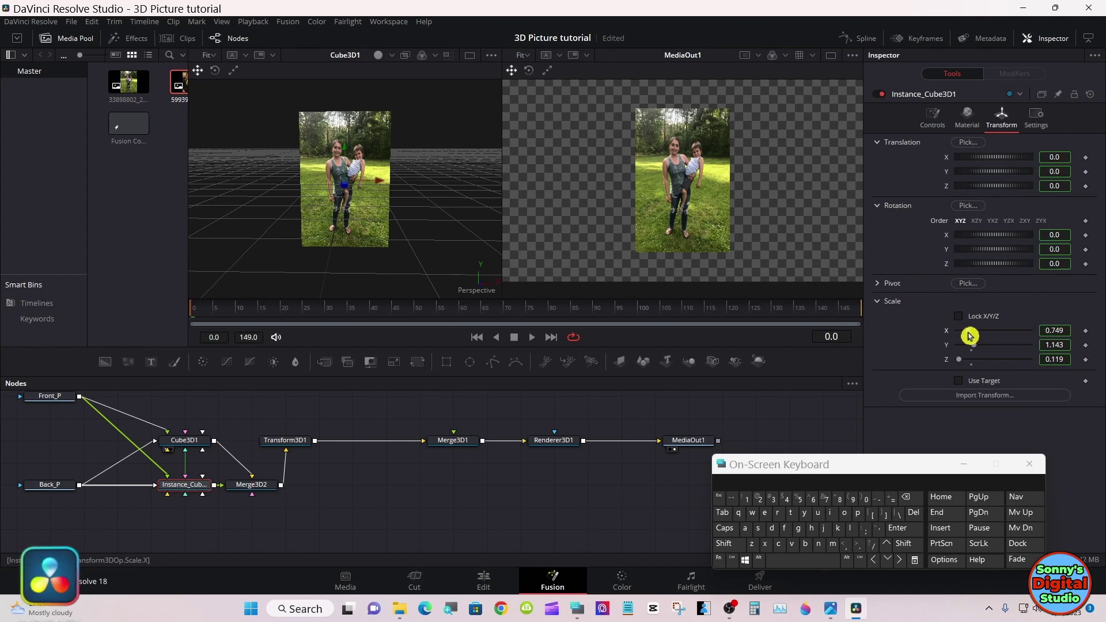
drag(970, 336, 971, 336)
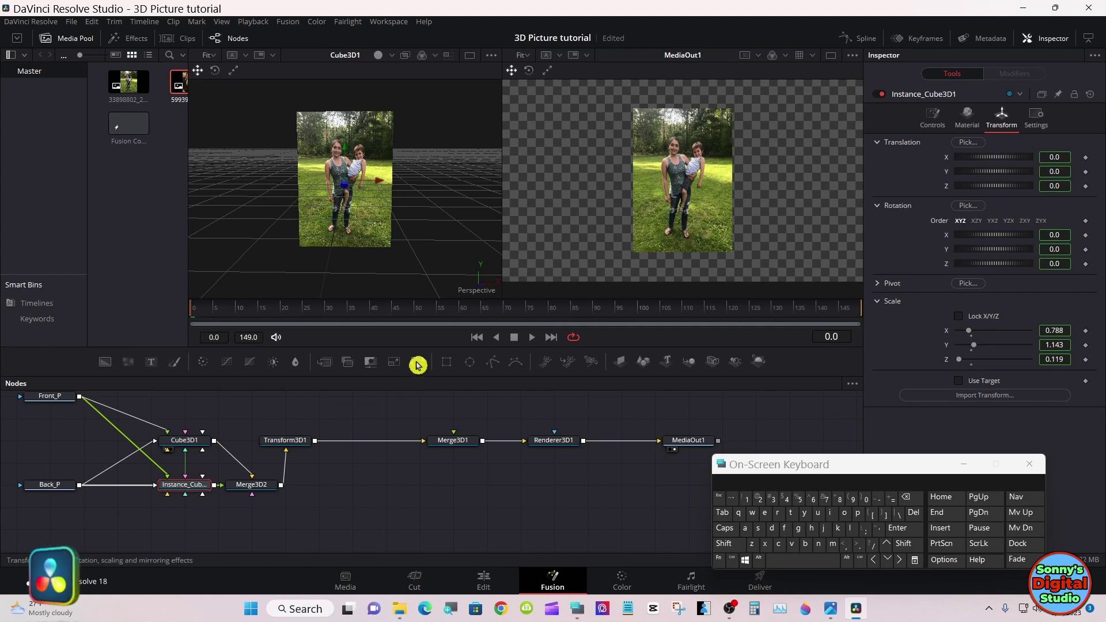
Insert one Transform node between Back_P and Instance_Cube3D1 and another between Front_P and Instance_Cube3D1.
drag(417, 364, 388, 385)
drag(289, 416, 119, 487)
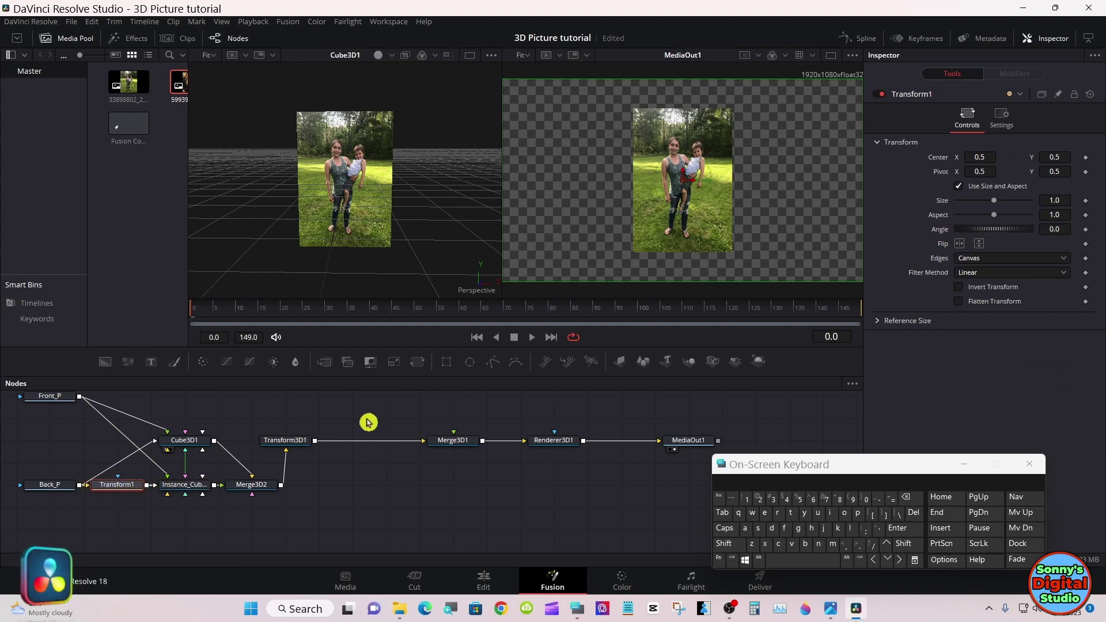
drag(446, 367, 115, 433)
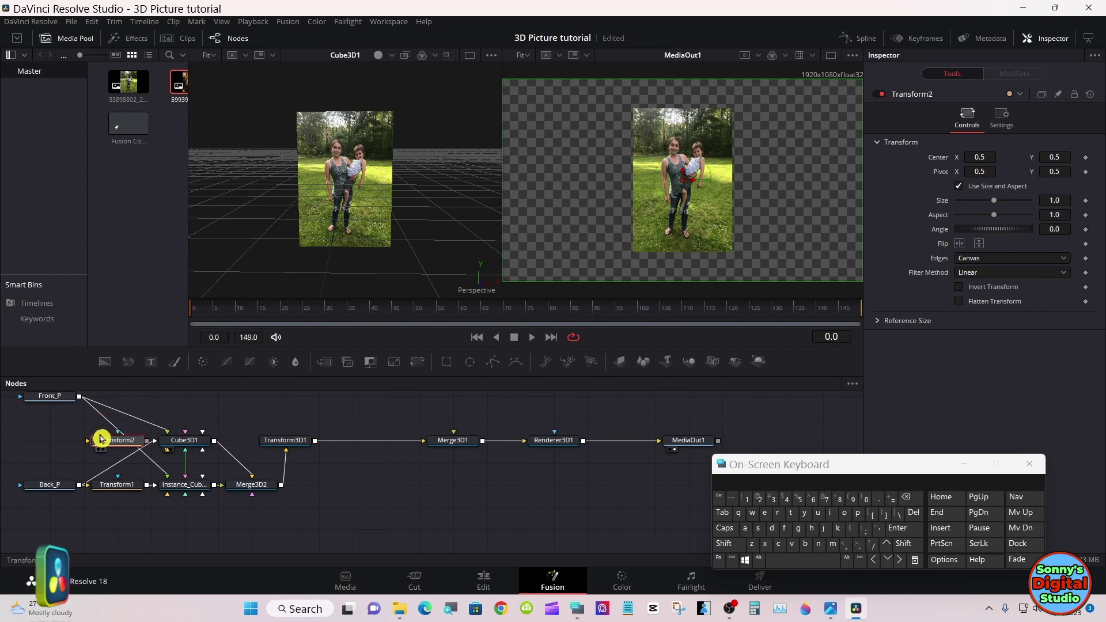
drag(116, 437, 116, 414)
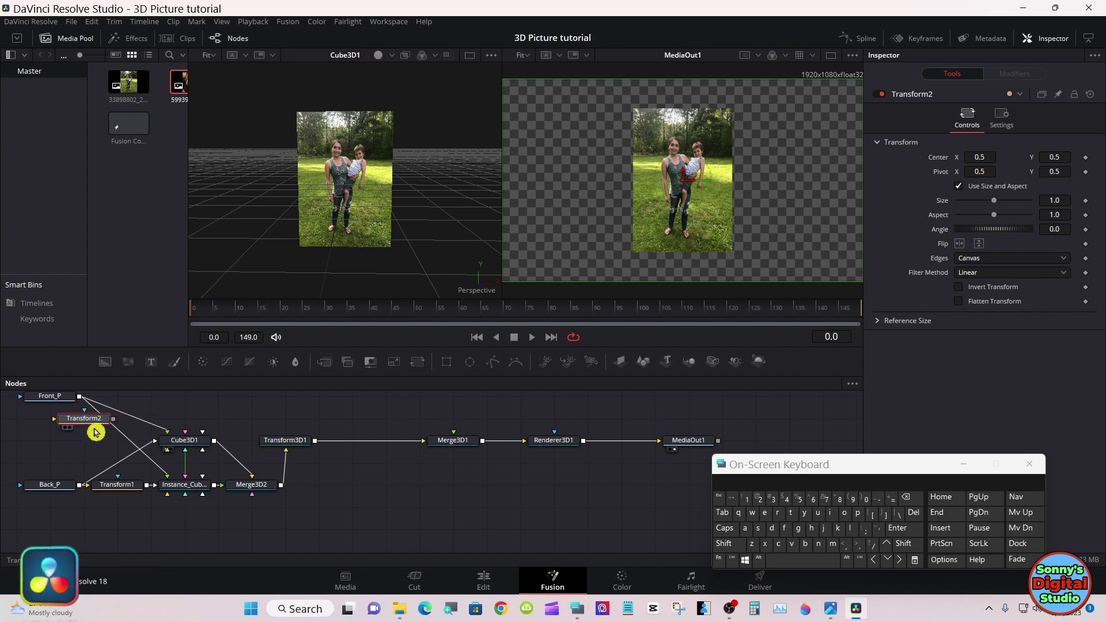
key(ctrl+z)
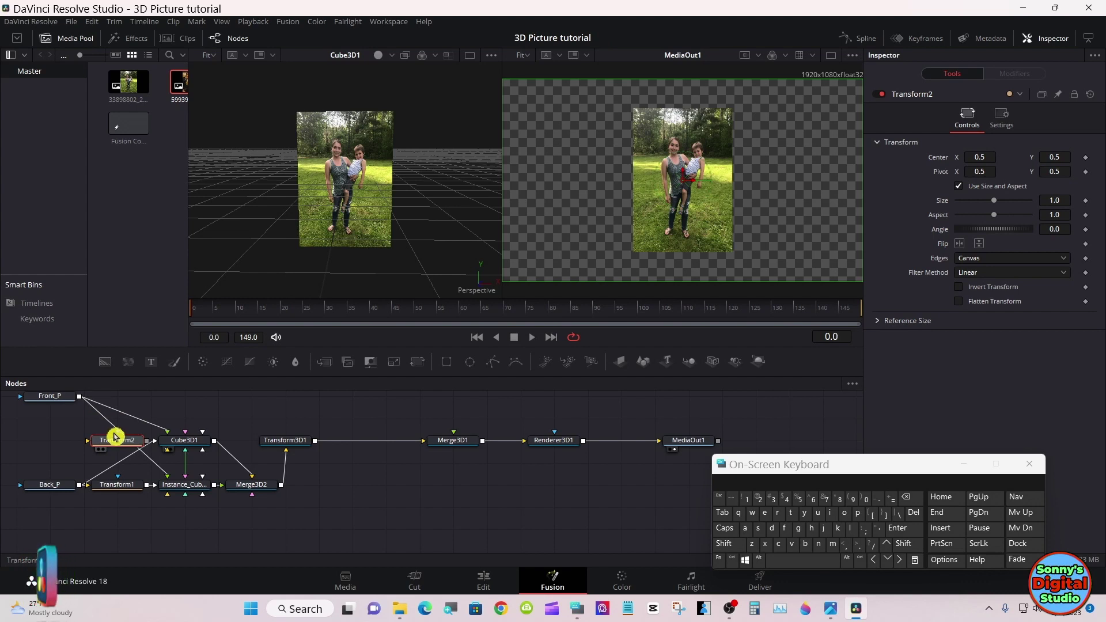
click(729, 547)
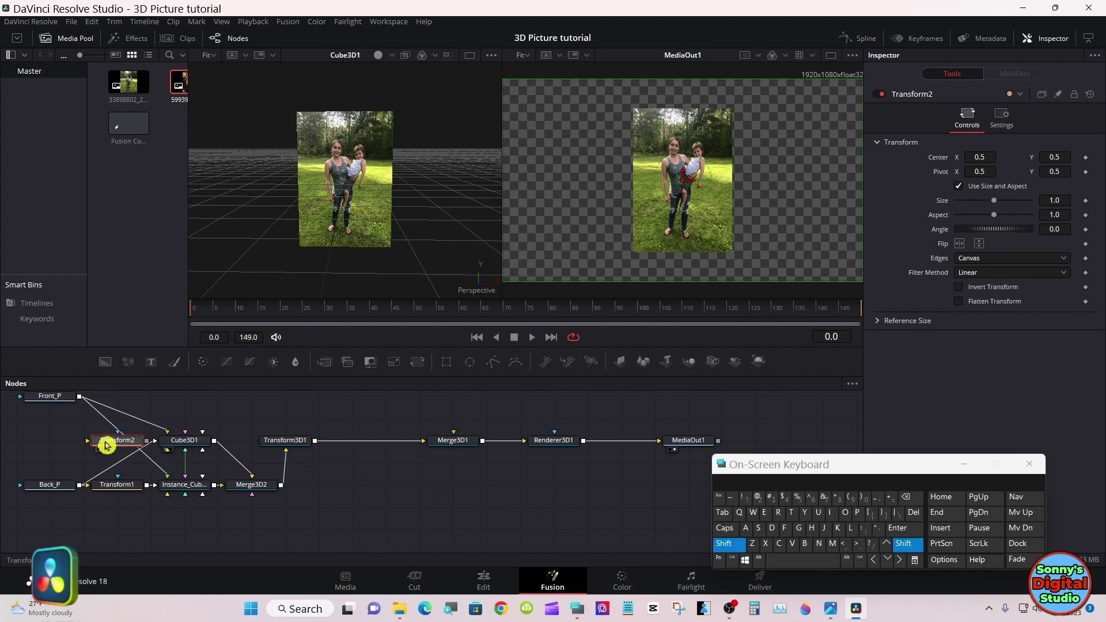
mouse_move(107, 444)
mouse_down()
mouse_move(100, 429)
mouse_move(133, 436)
mouse_move(117, 434)
mouse_up()
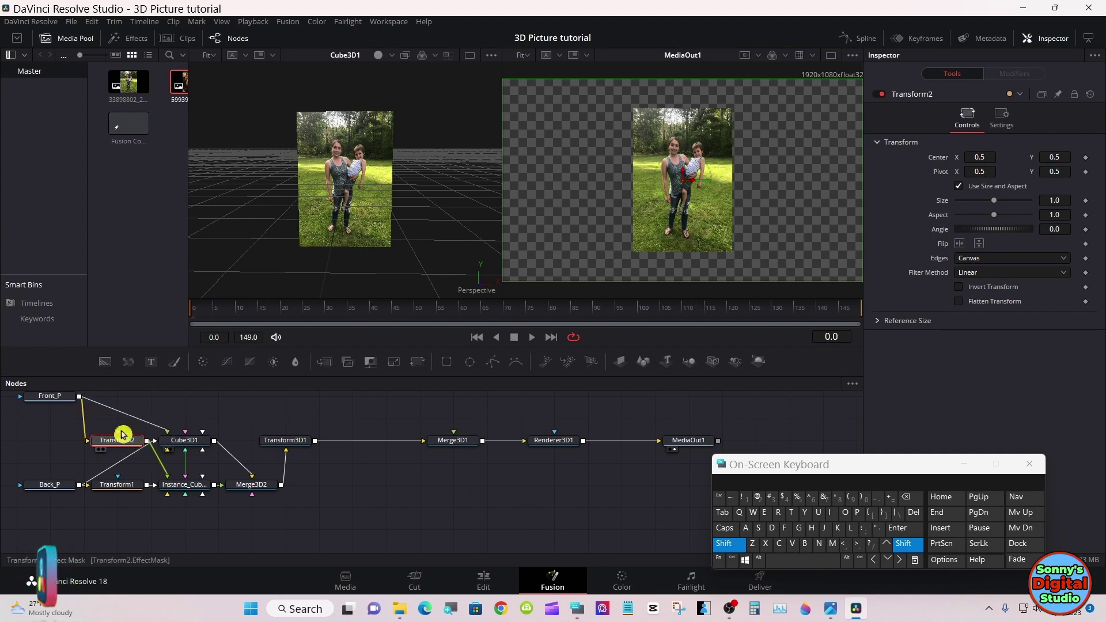
click(724, 543)
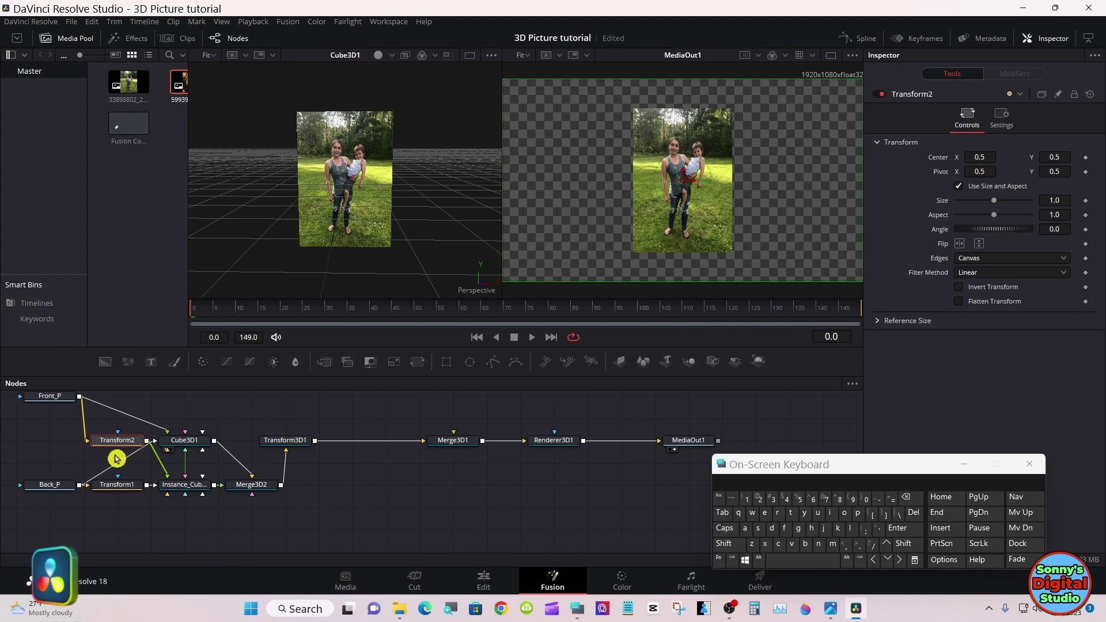
Try a Y translation and a Y rotation on Instance_Cube3D1, resetting each value to 0.0.
click(118, 484)
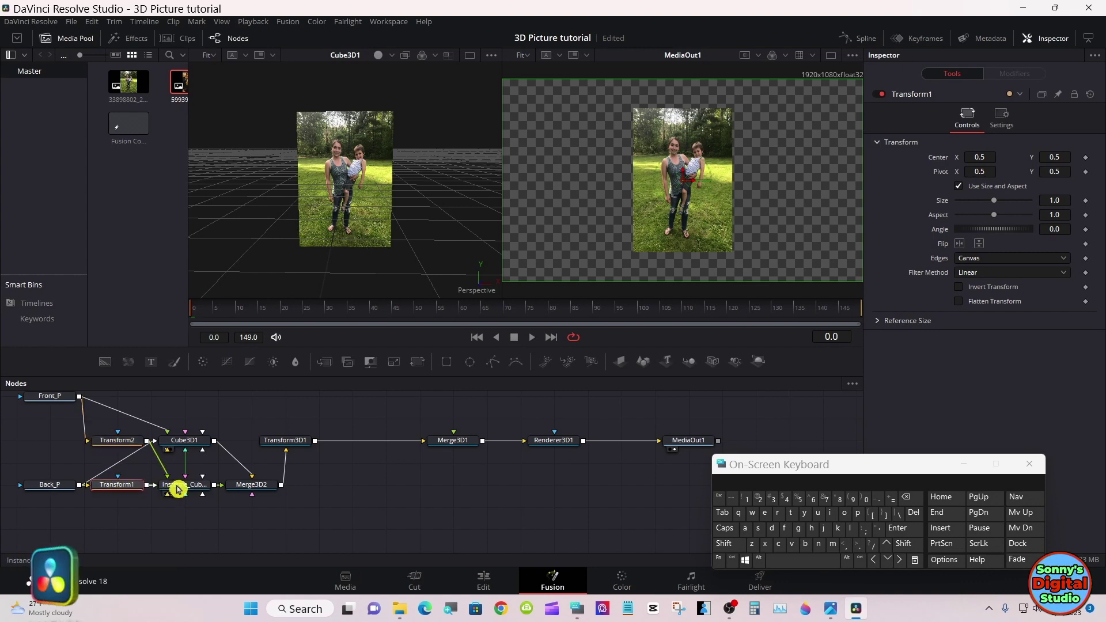
click(176, 489)
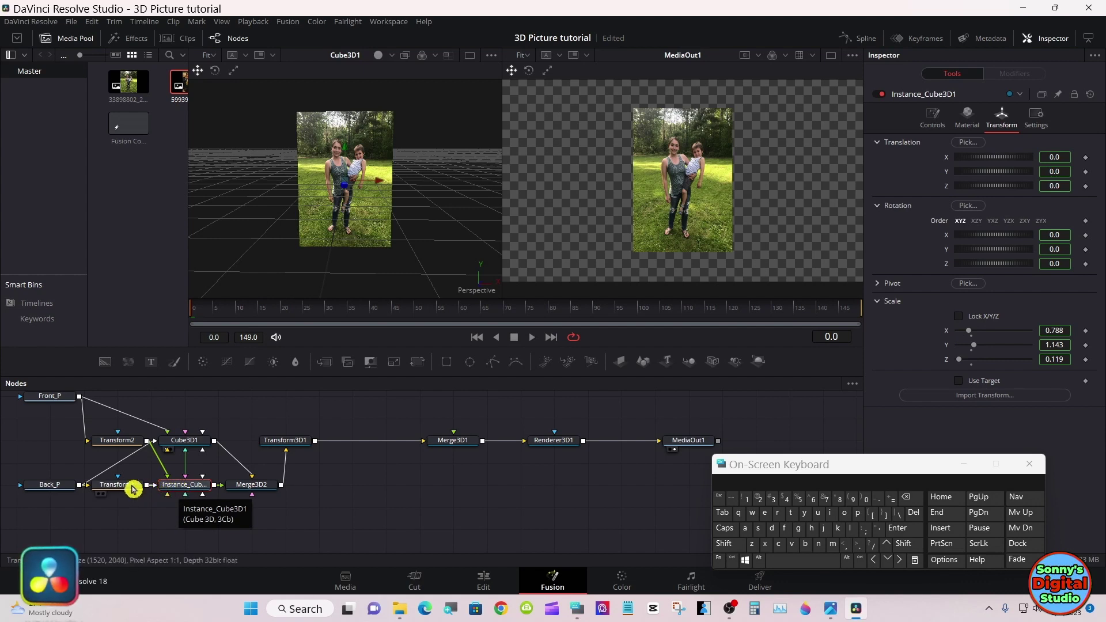
click(124, 489)
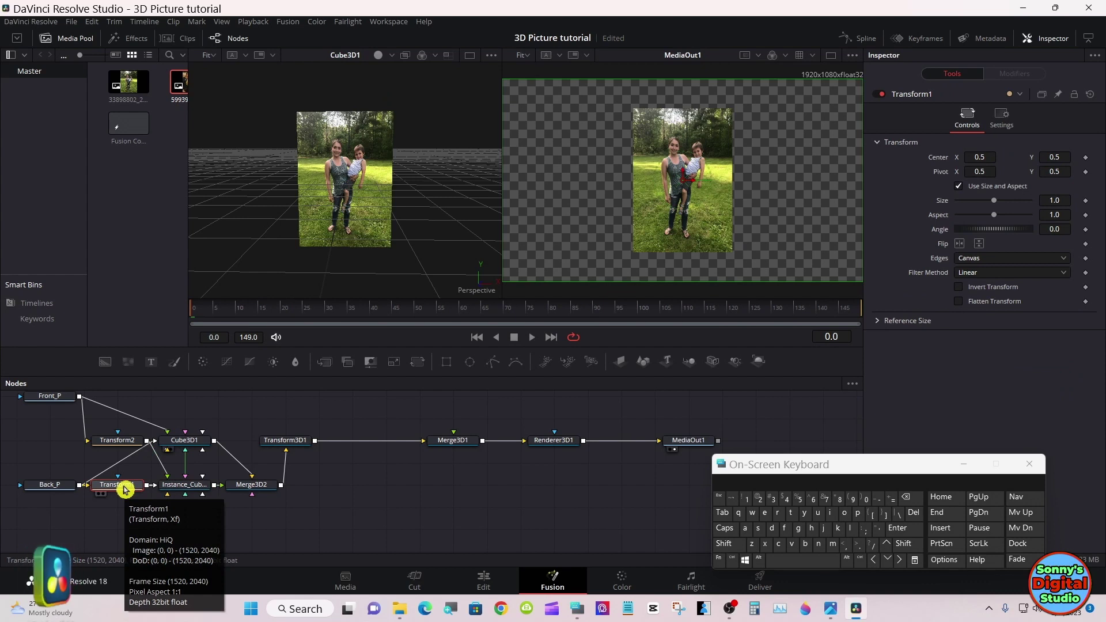
click(176, 485)
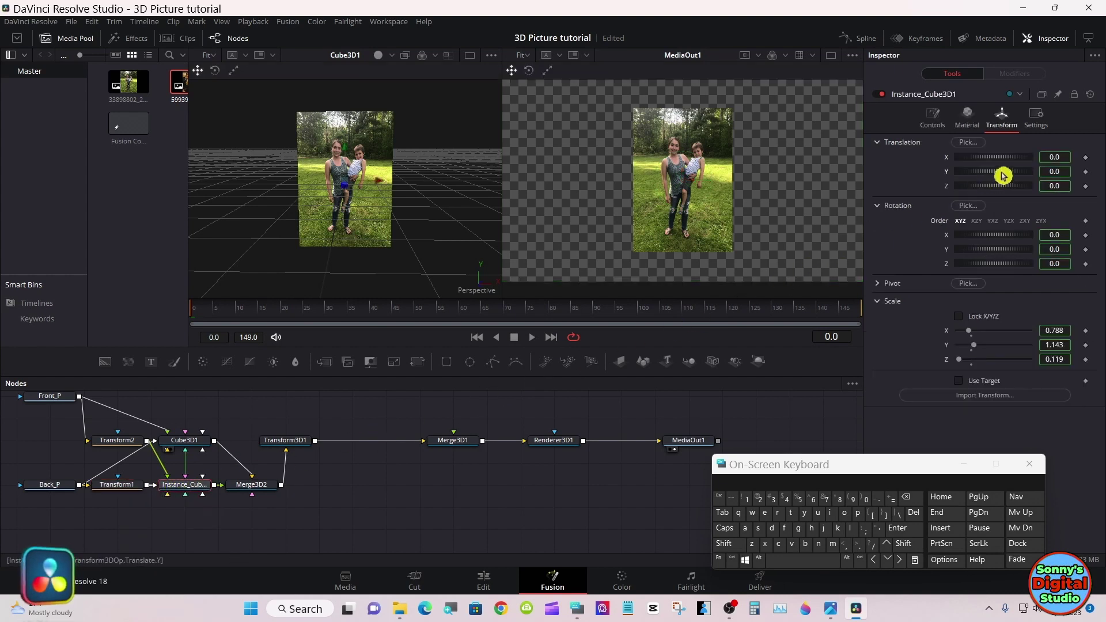
drag(1003, 176, 1000, 174)
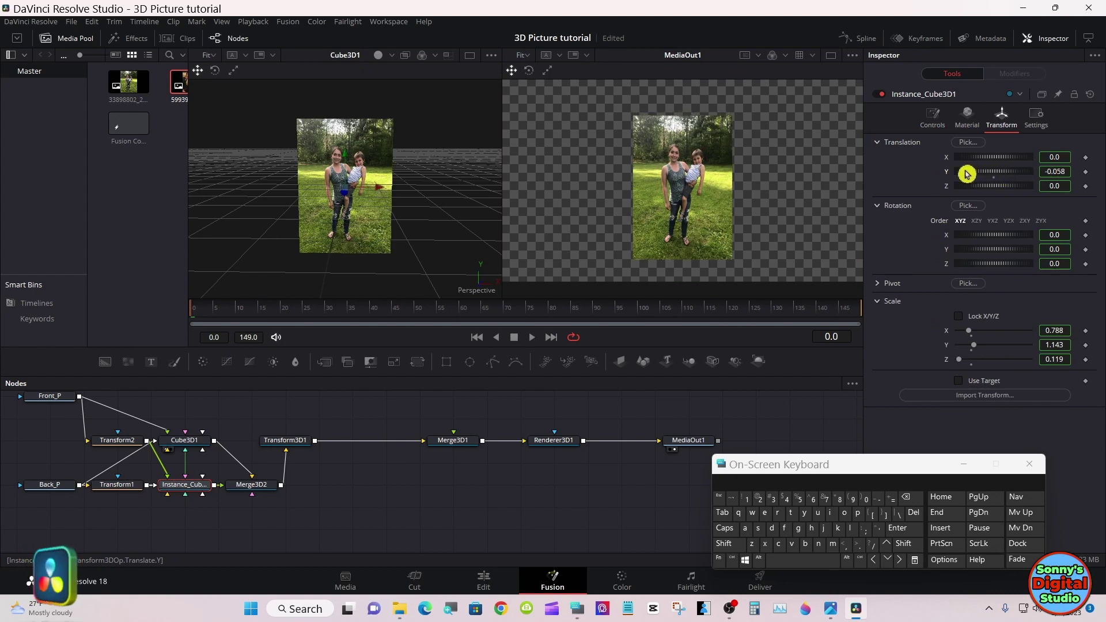
double_click(947, 174)
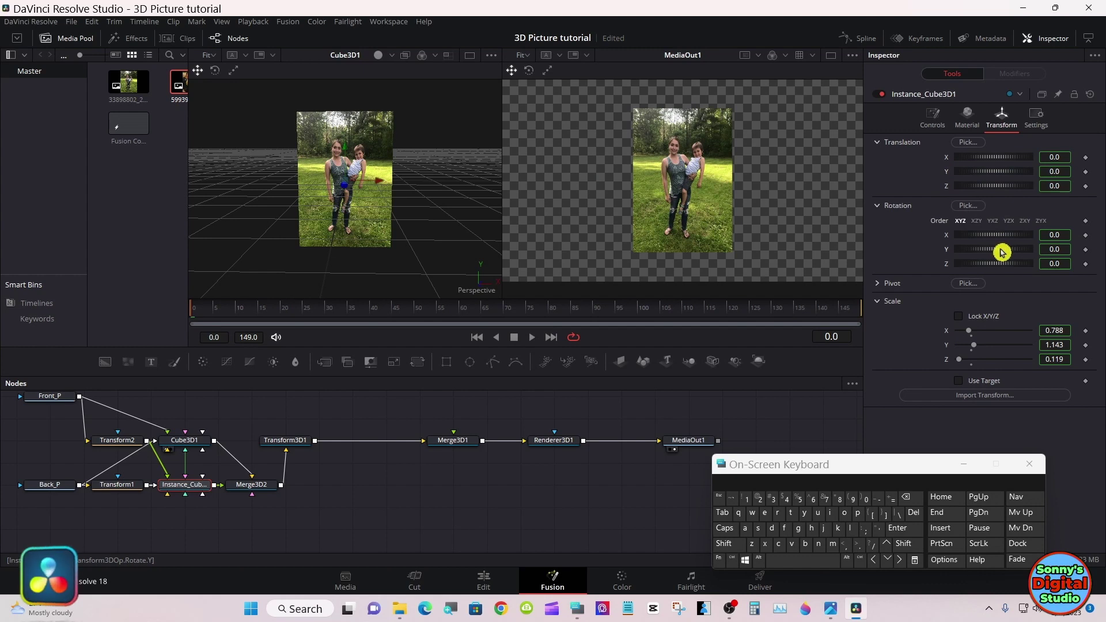
drag(1002, 252, 1000, 251)
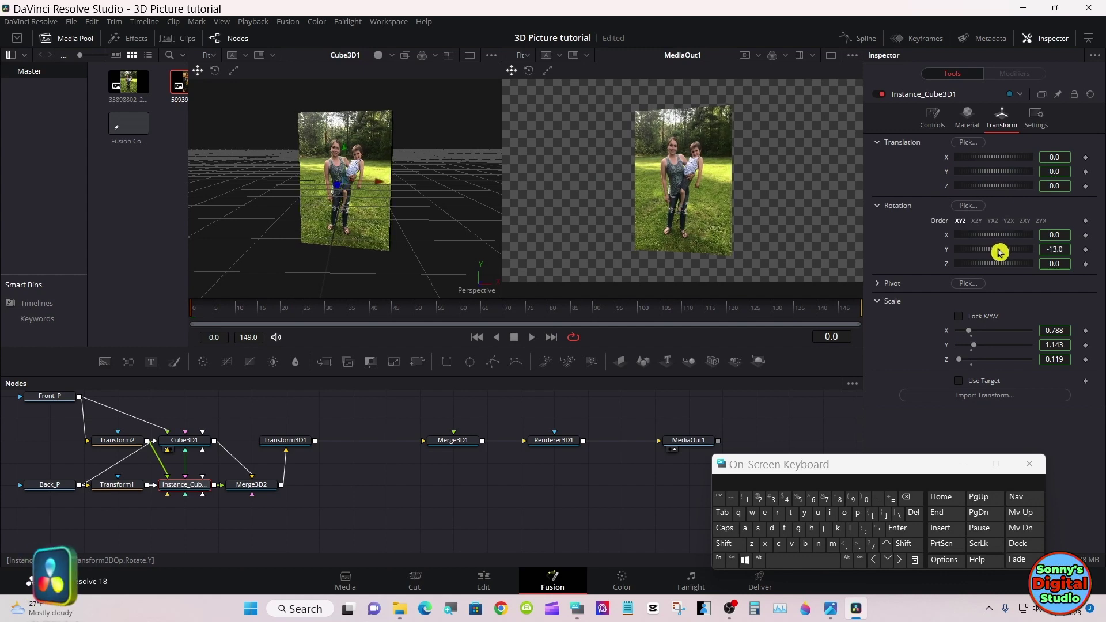
double_click(946, 251)
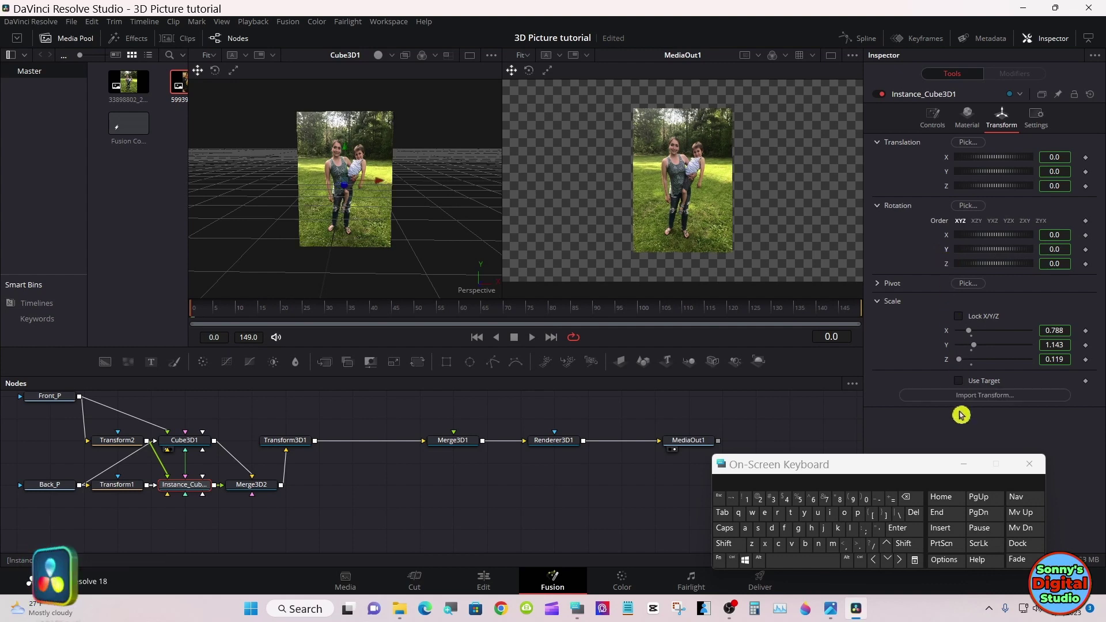
Save the project and show Merge3D2's output in the 3D viewer.
key(ctrl+s)
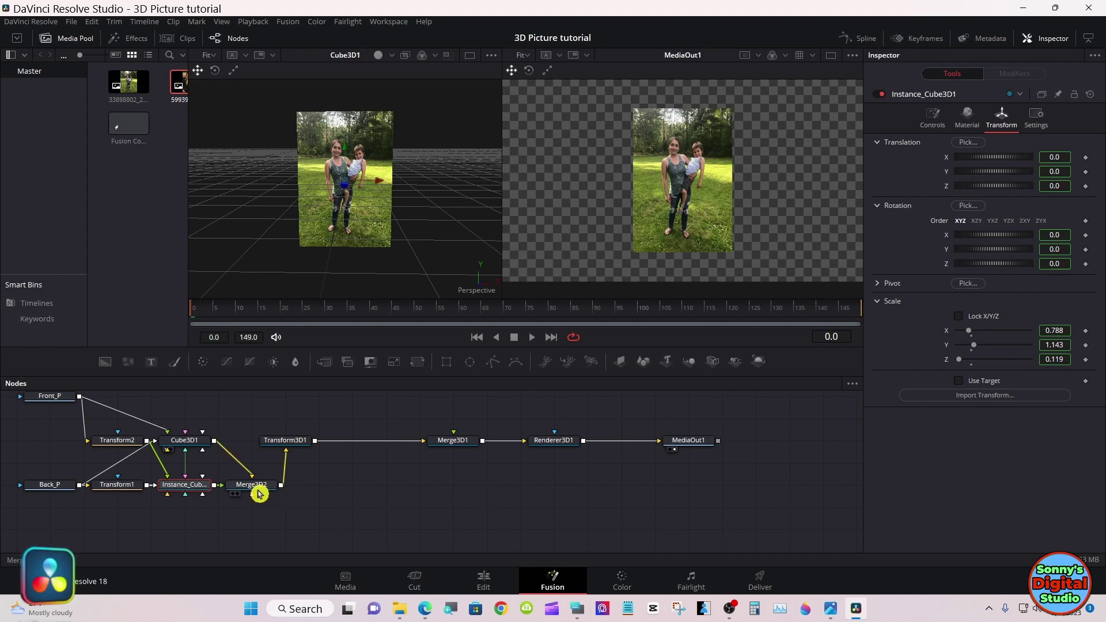
drag(260, 484, 279, 267)
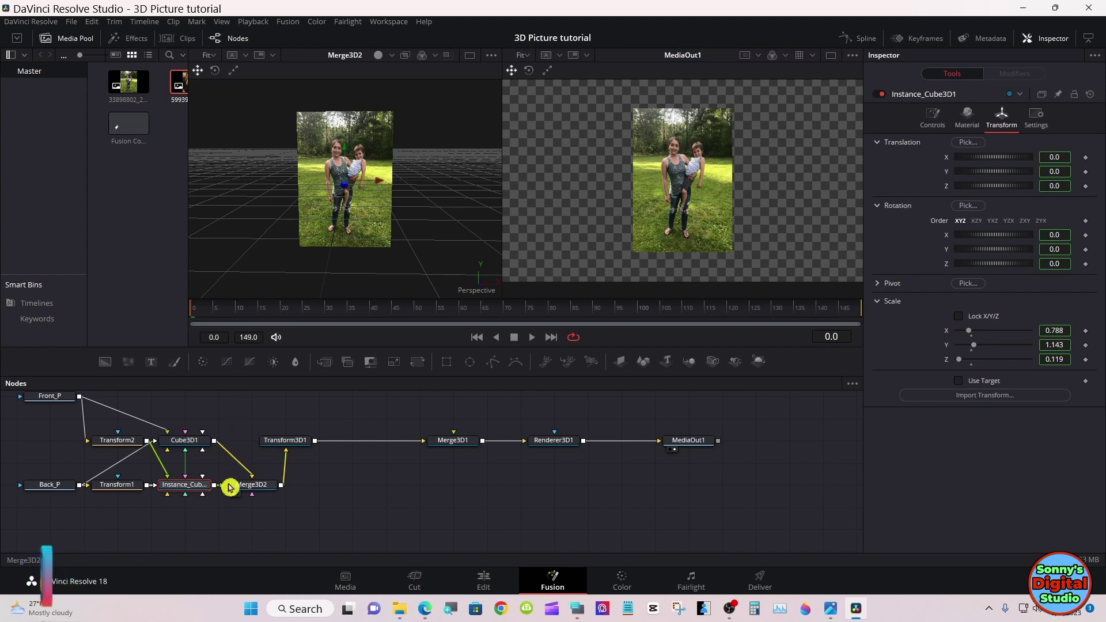
mouse_move(240, 486)
mouse_down()
mouse_move(244, 460)
mouse_move(244, 482)
mouse_up()
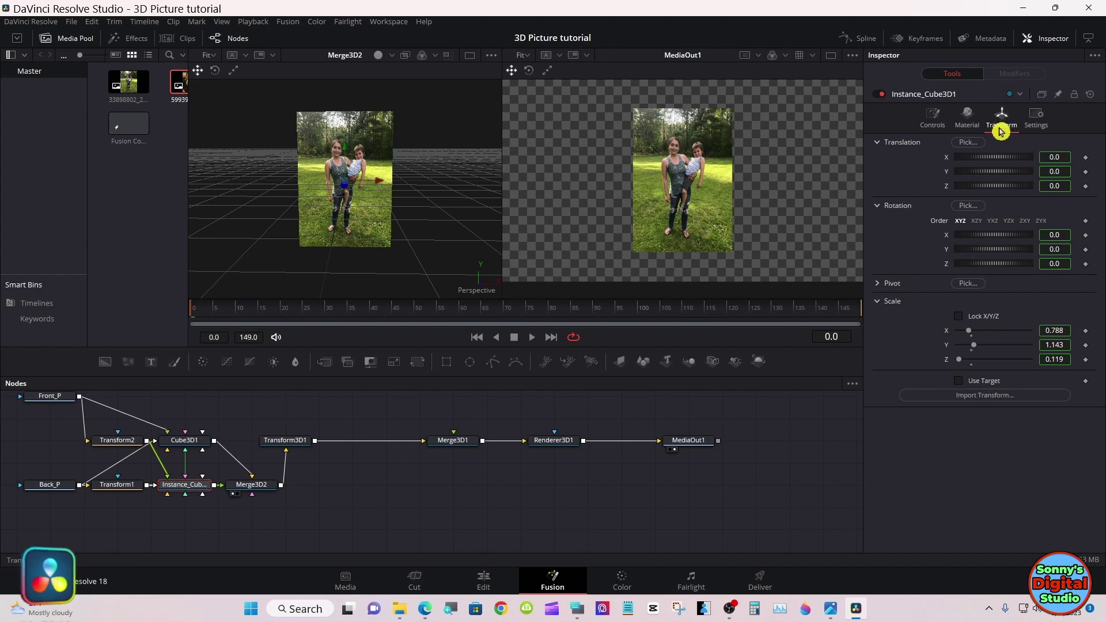
Deinstance the Y translation of Instance_Cube3D1 and set it to -1.16 so the instance sits below the original cube.
right_click(945, 176)
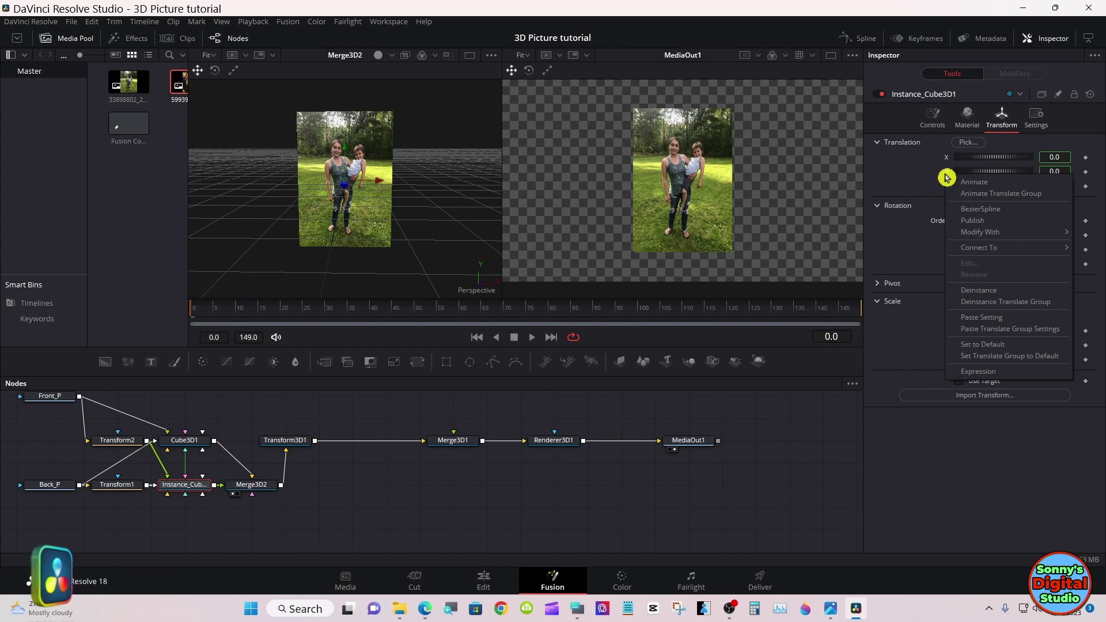
click(971, 291)
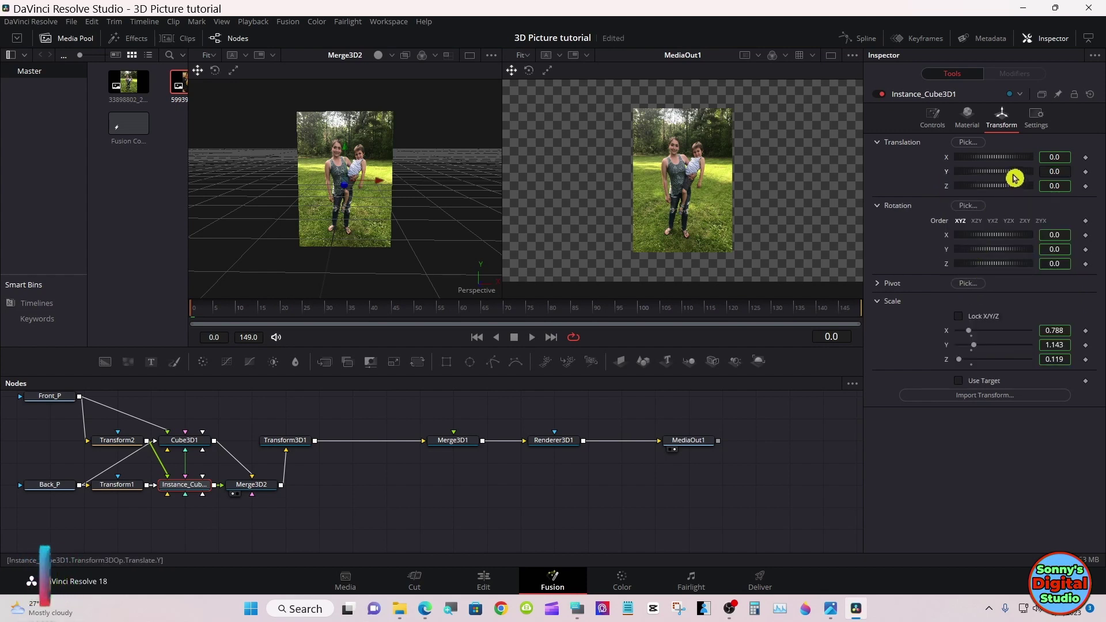
drag(1012, 176, 1007, 175)
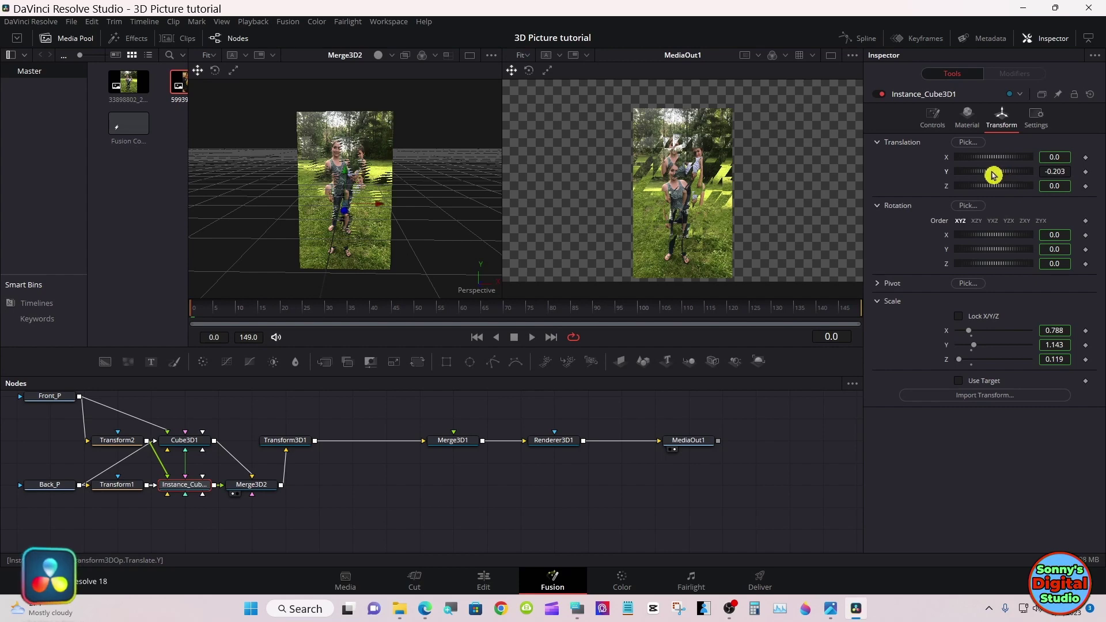
drag(1004, 173, 988, 168)
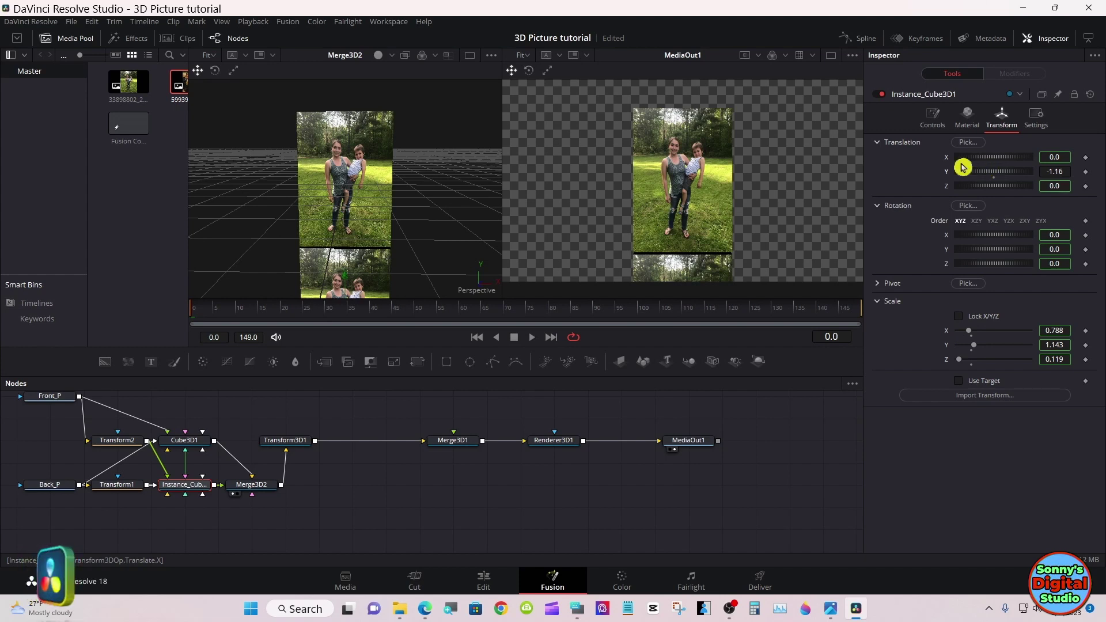
Refine Instance_Cube3D1's Y translation to -1.154, judging the seam between the two cubes in an enlarged 3D view.
right_click(461, 172)
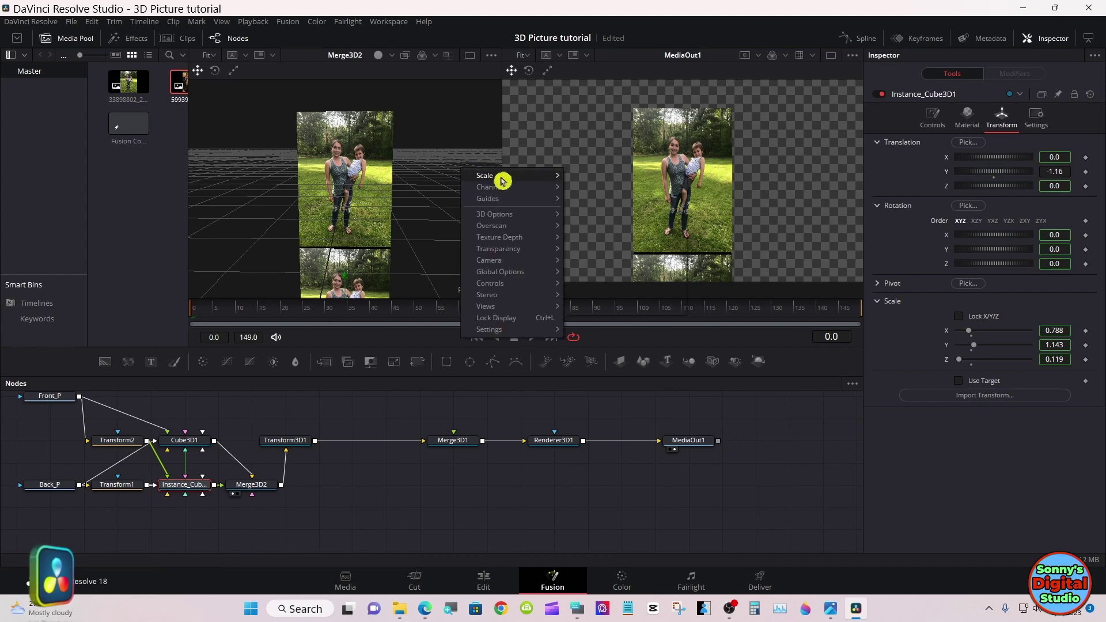
mouse_move(554, 179)
click(591, 232)
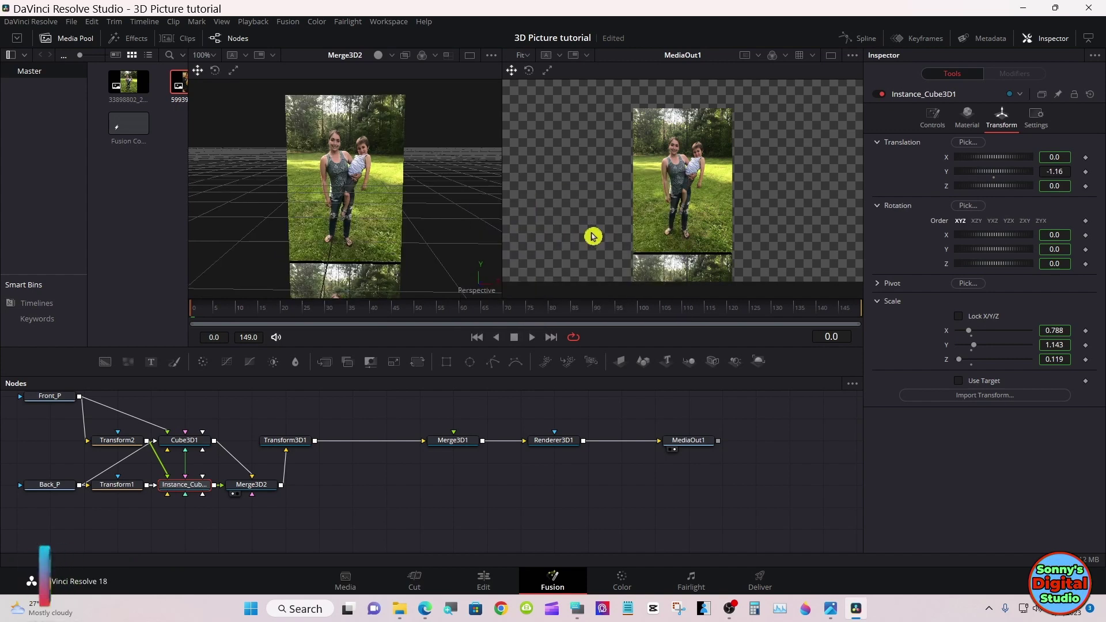
right_click(458, 207)
mouse_move(507, 216)
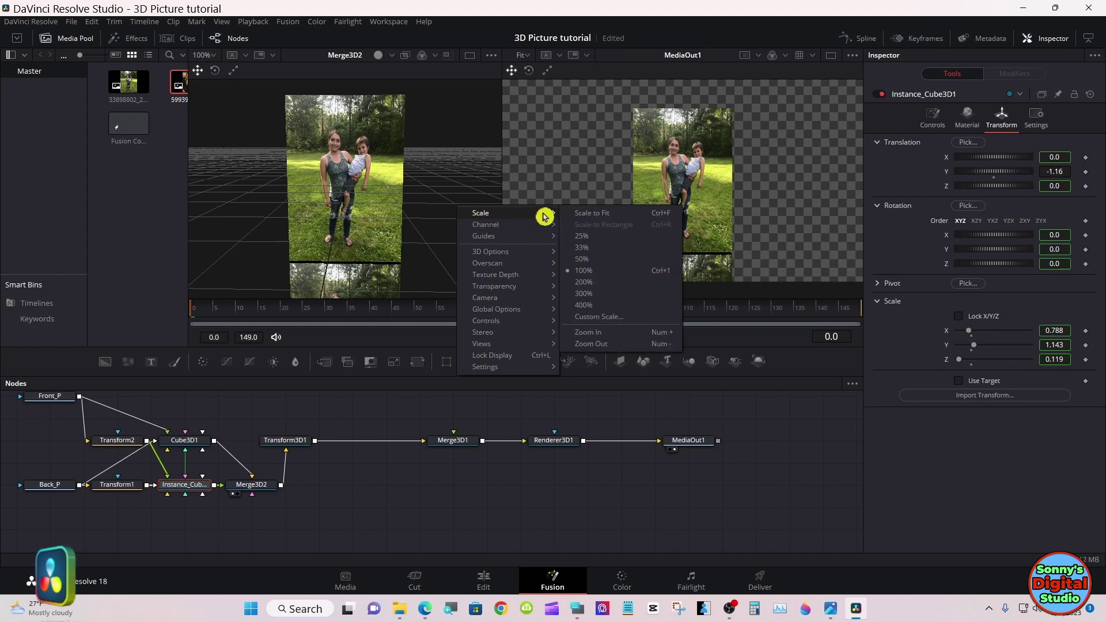
click(576, 282)
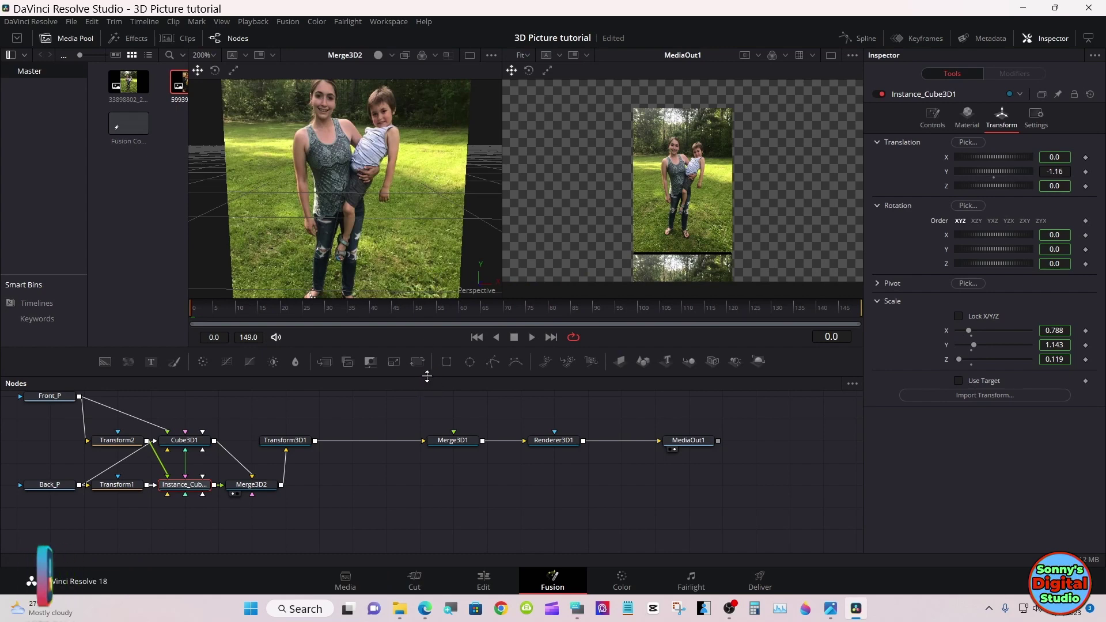
drag(427, 379, 427, 412)
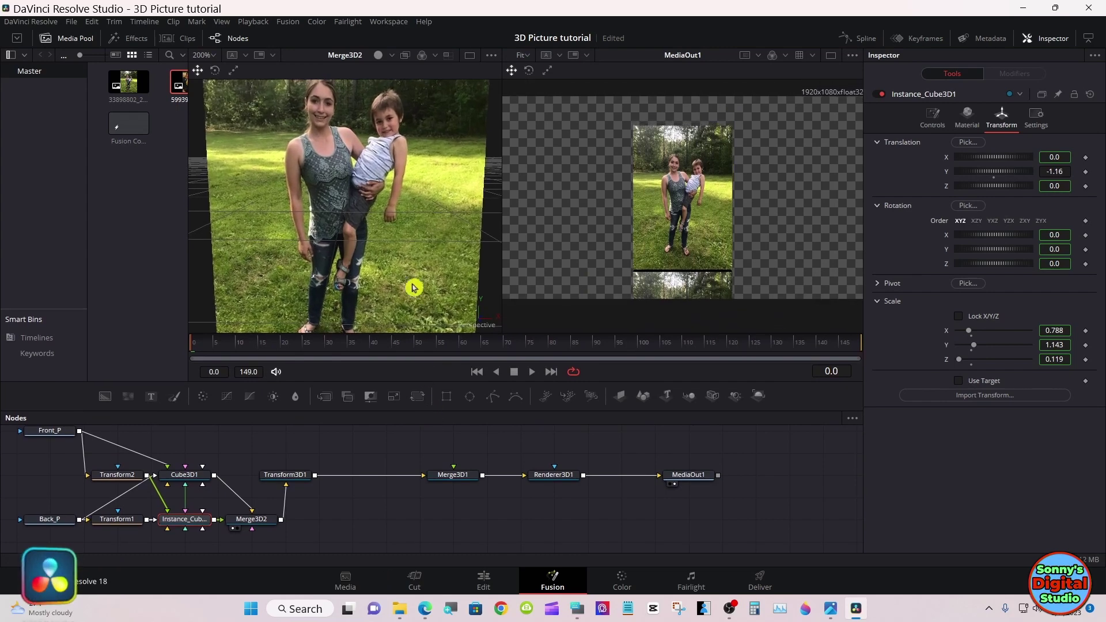
right_click(405, 231)
mouse_move(452, 237)
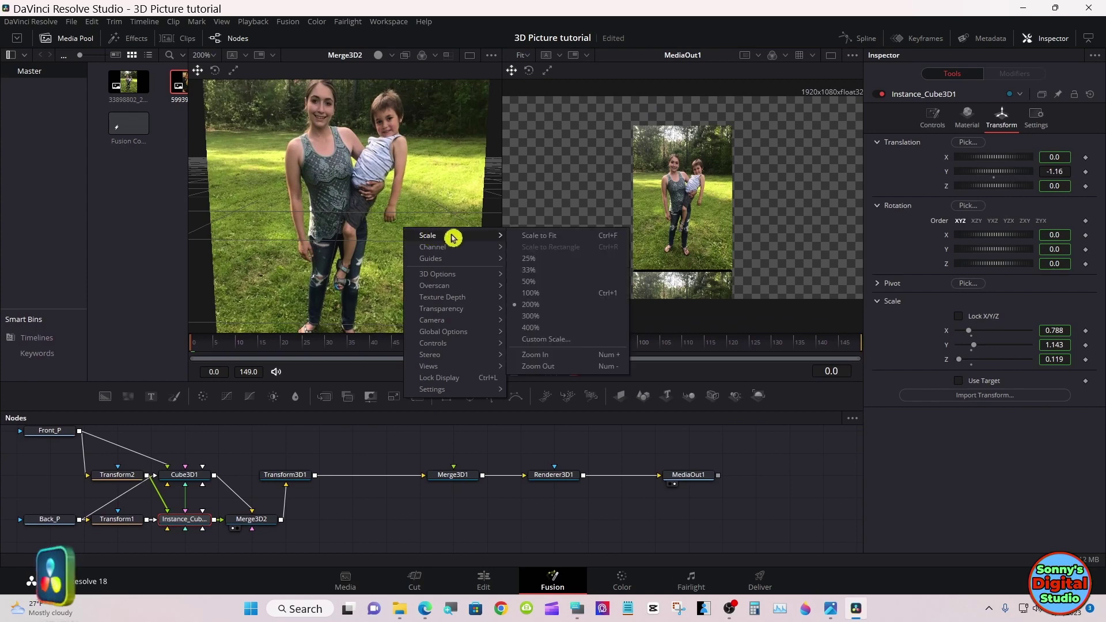
click(525, 293)
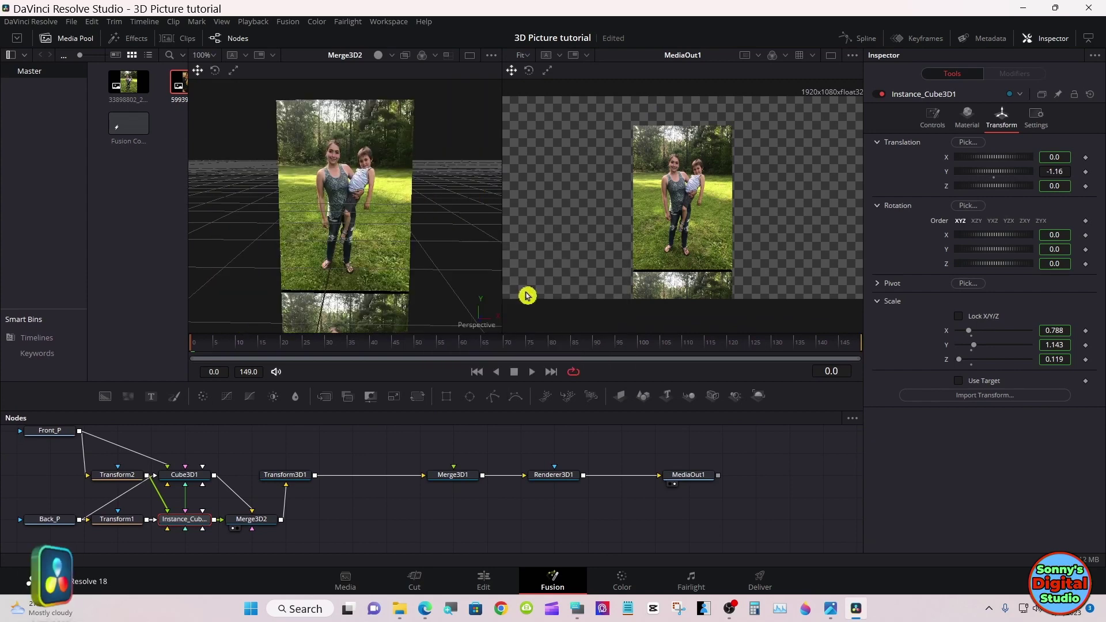
right_click(452, 267)
mouse_move(528, 274)
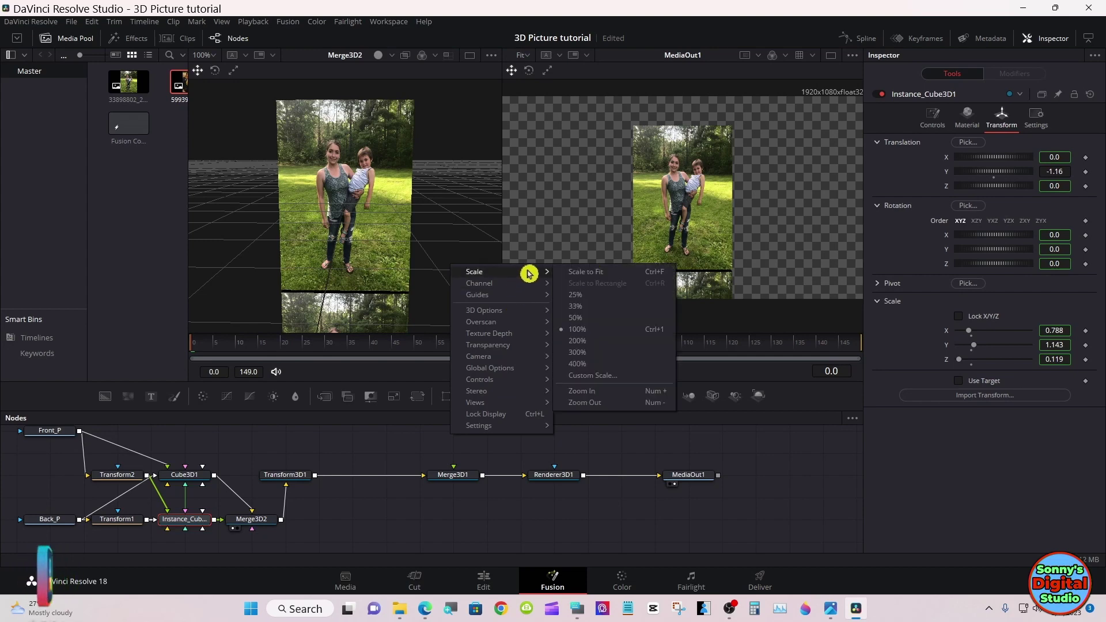
click(584, 392)
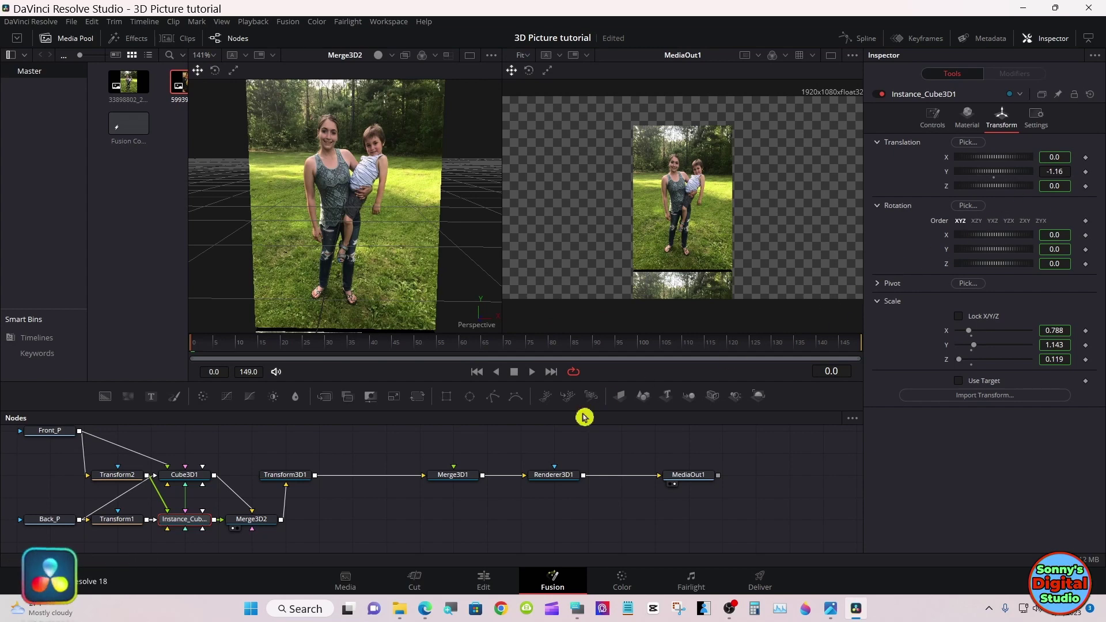
drag(583, 417, 584, 444)
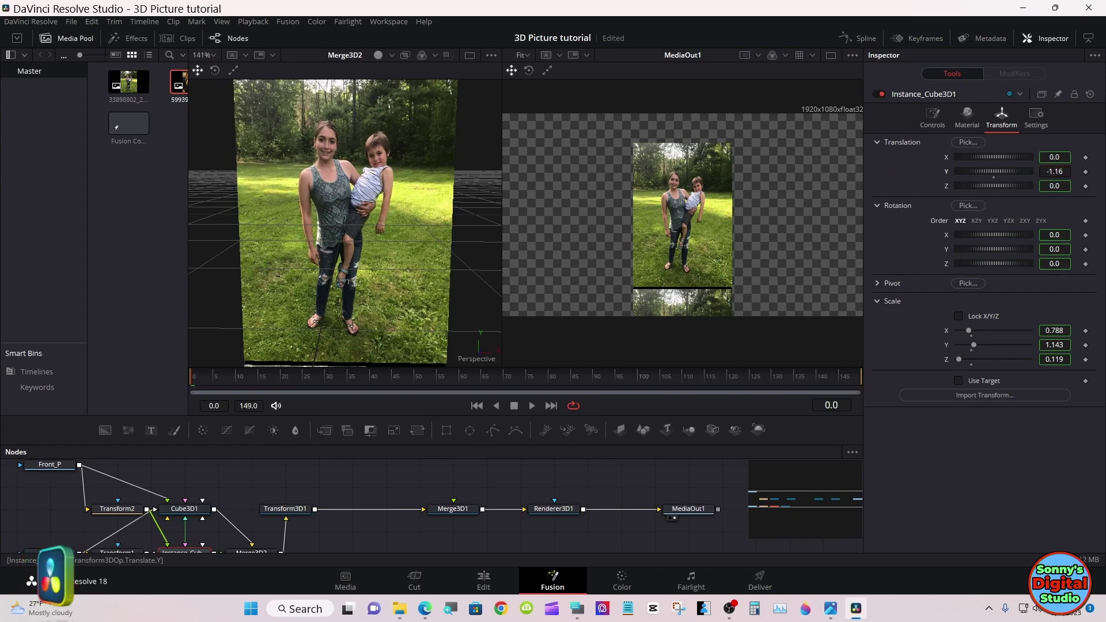
drag(993, 171, 994, 171)
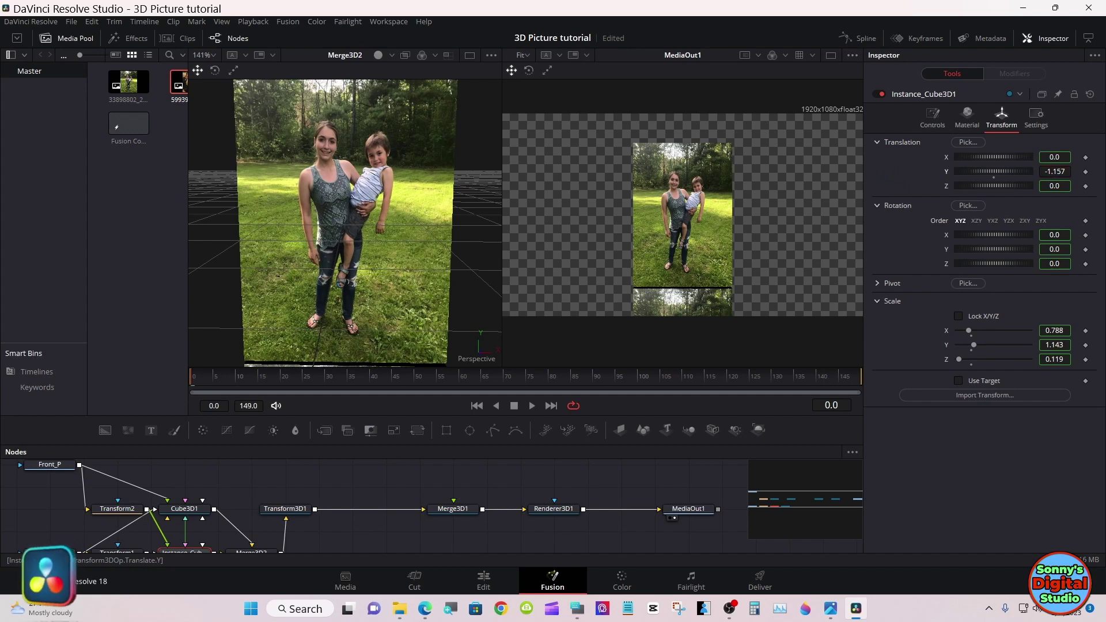
drag(994, 171, 994, 171)
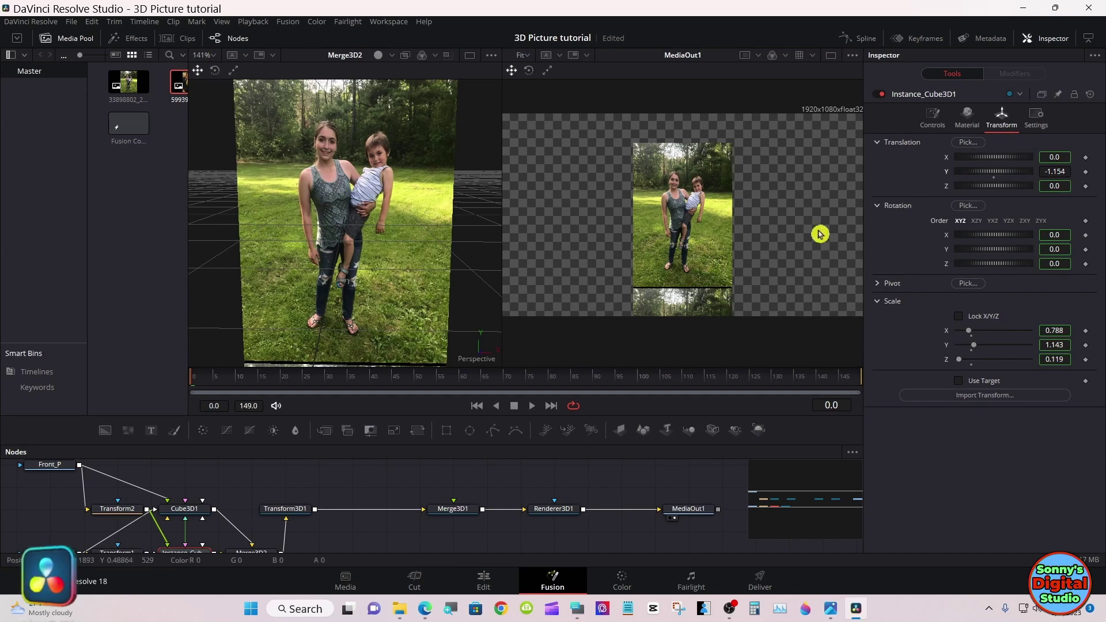
Fit both cubes in the 3D view and flip the pictures vertically in Transform1 and Transform2.
right_click(419, 274)
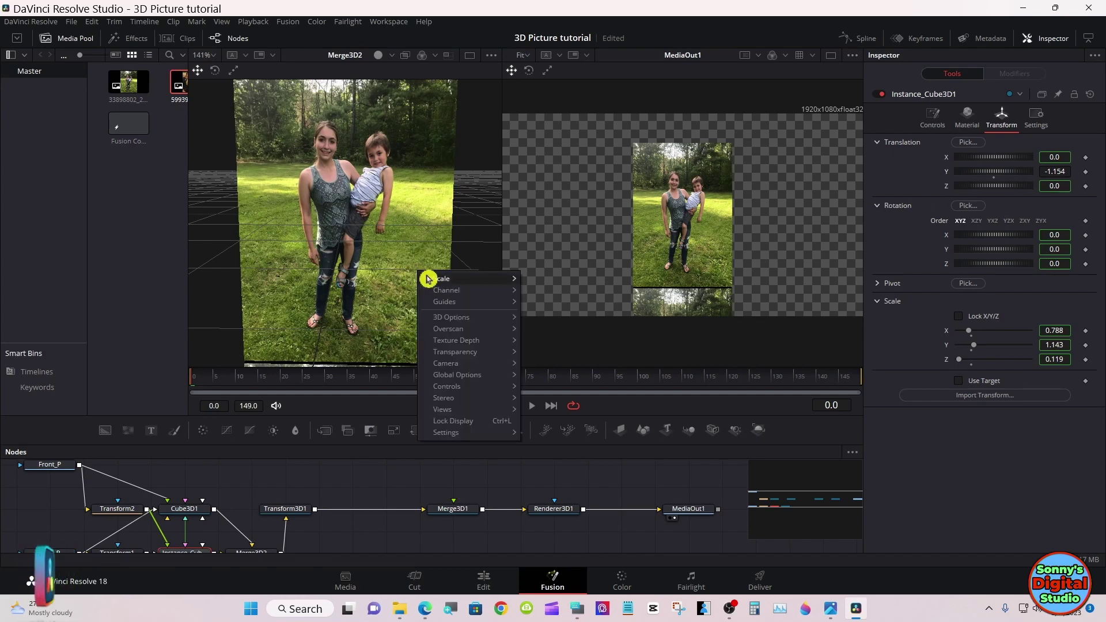
mouse_move(472, 281)
click(535, 280)
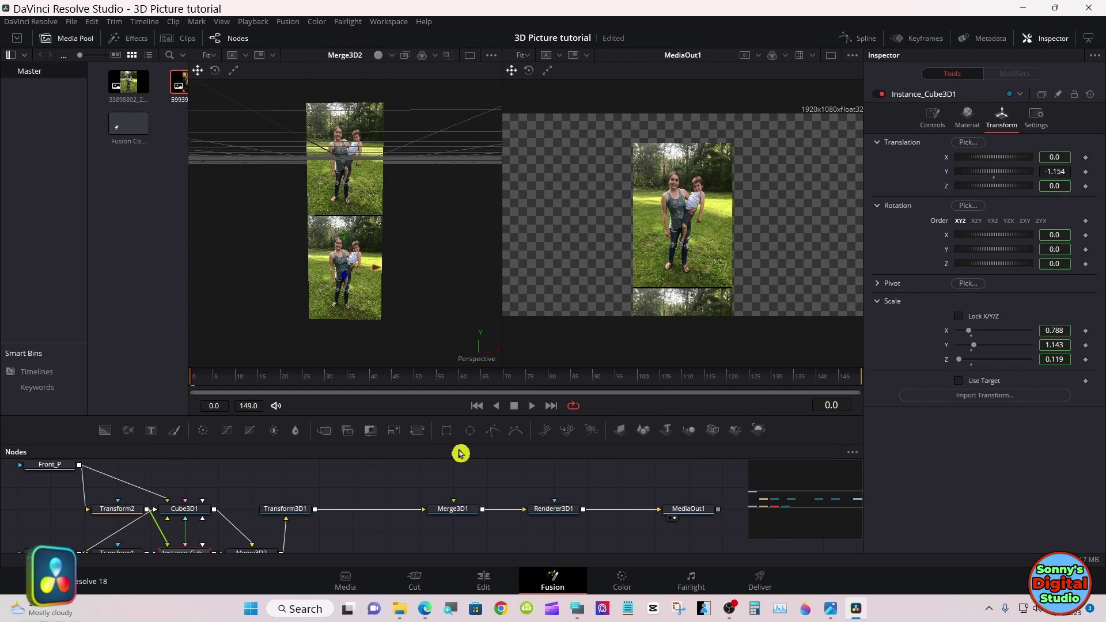
drag(461, 454, 459, 394)
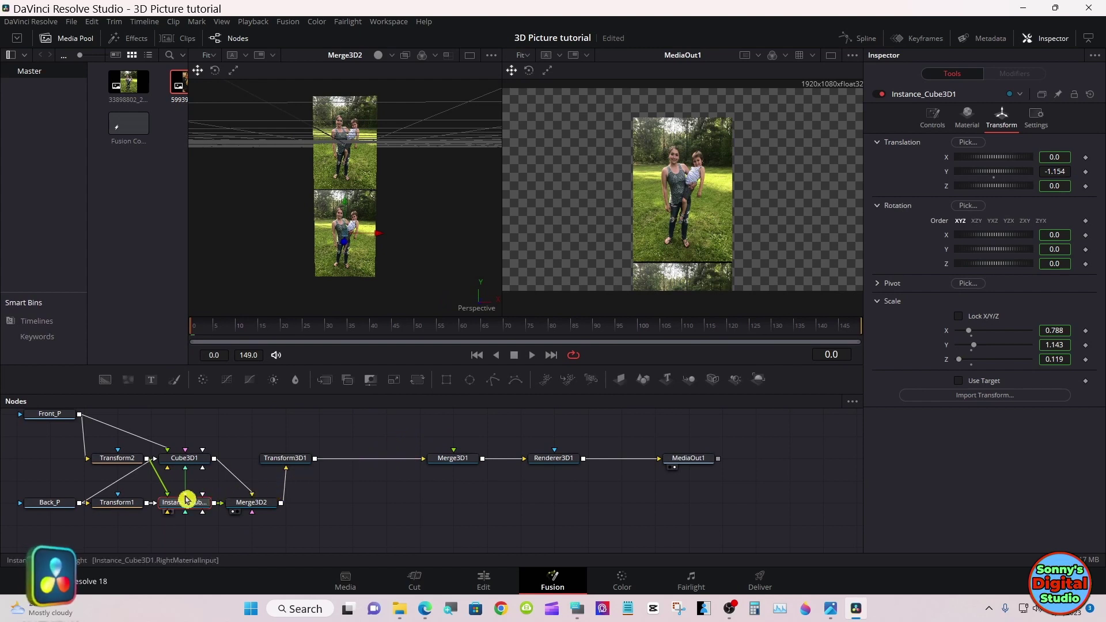
click(117, 504)
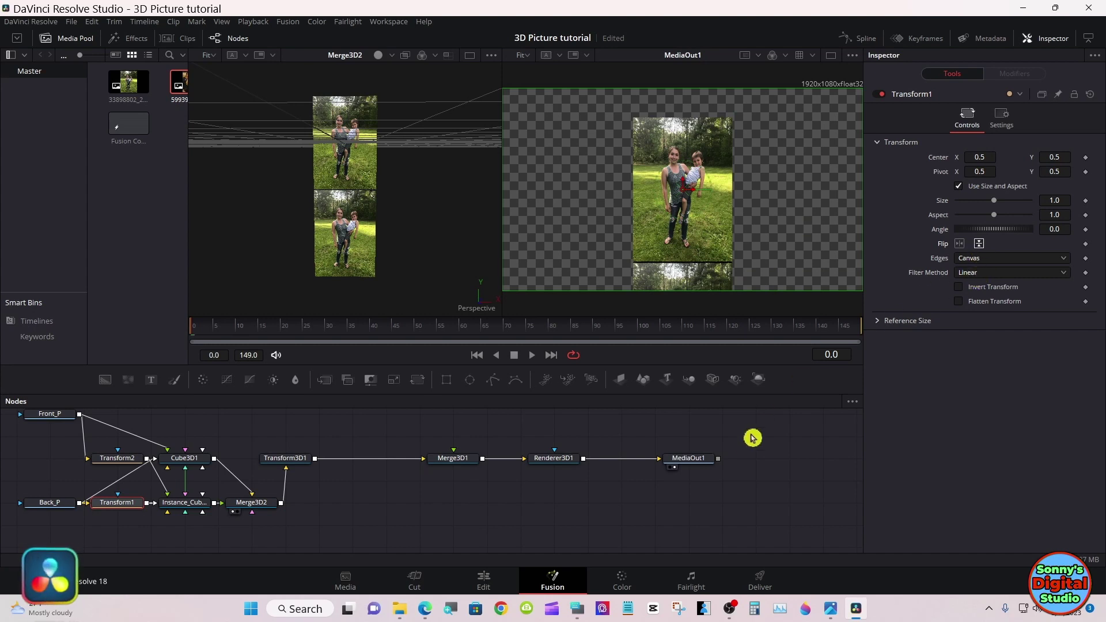
click(576, 608)
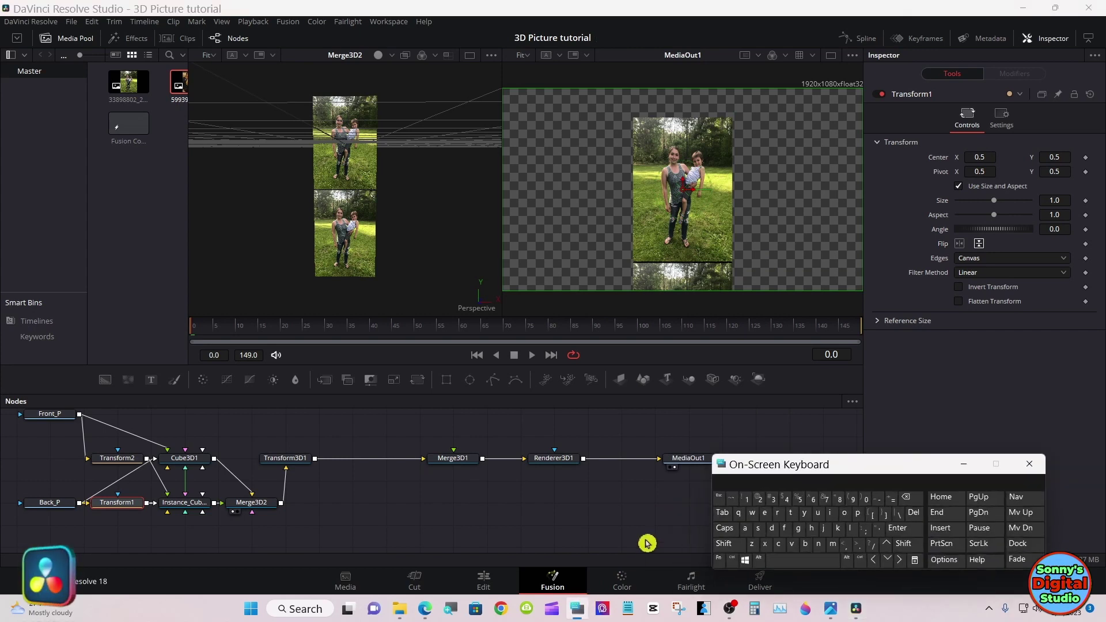
click(126, 459)
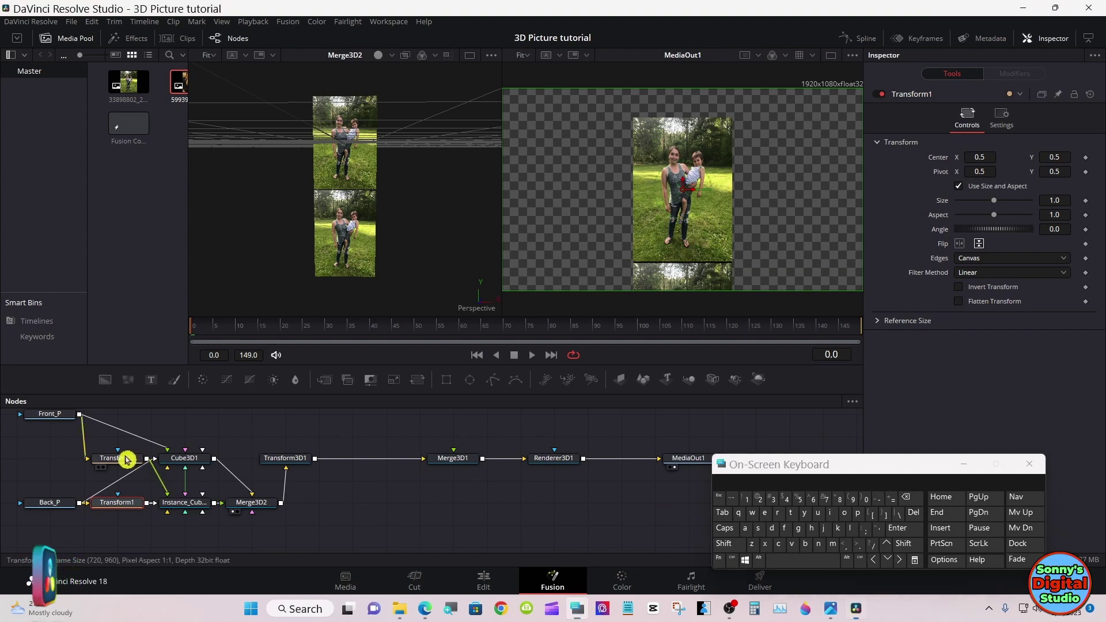
click(126, 459)
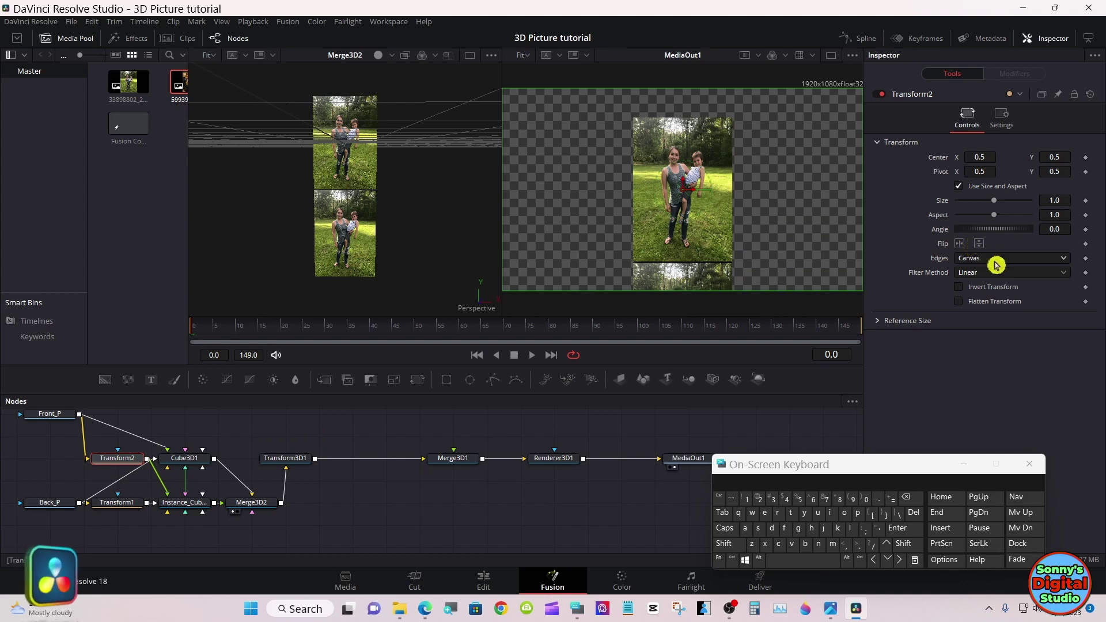
click(980, 244)
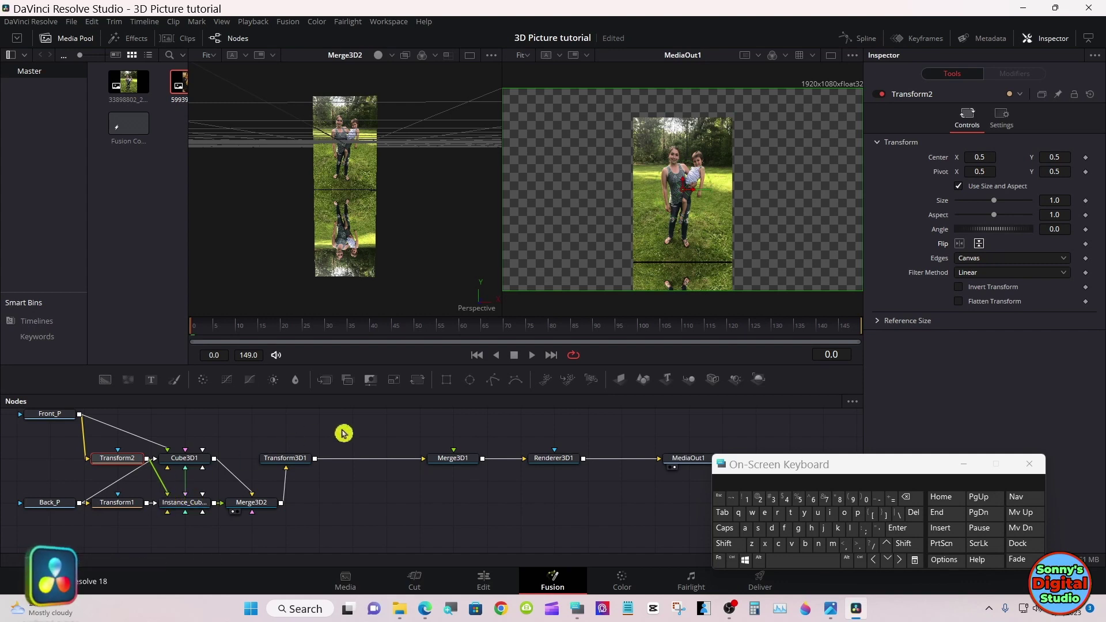
Examine the front and back pictures of the stacked cubes from several angles in the 3D view.
click(736, 547)
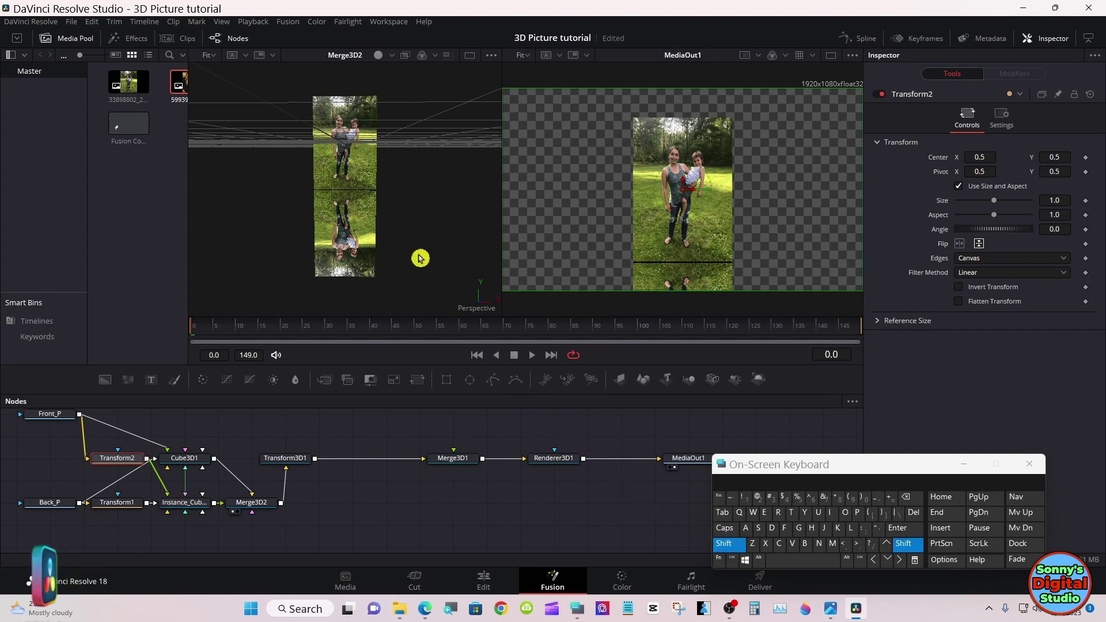
drag(422, 257, 259, 251)
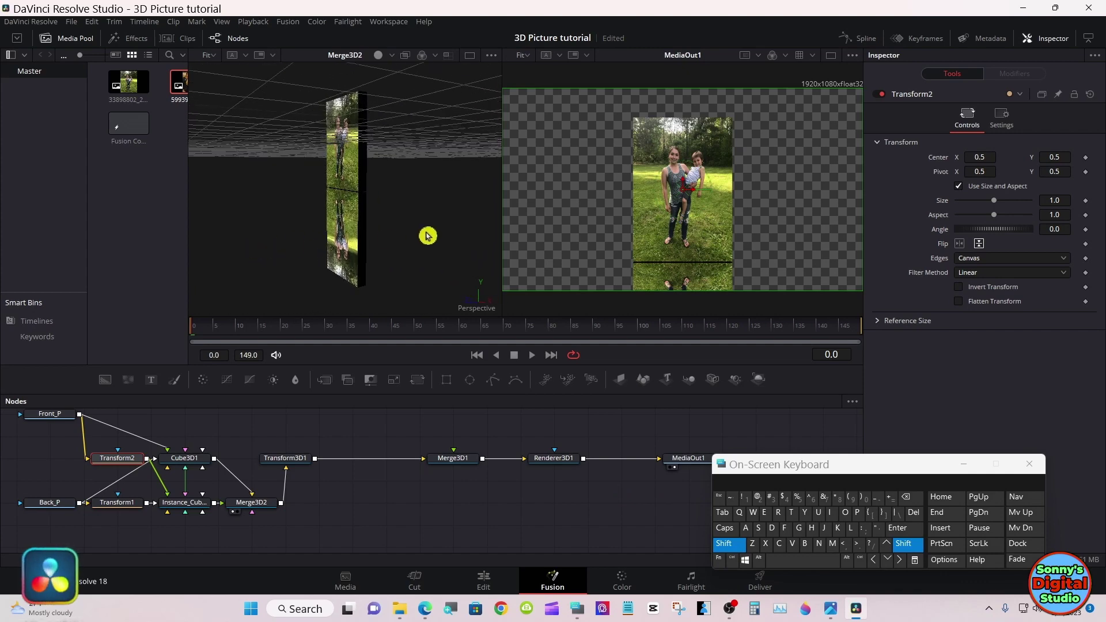
drag(419, 232, 235, 224)
drag(423, 224, 381, 223)
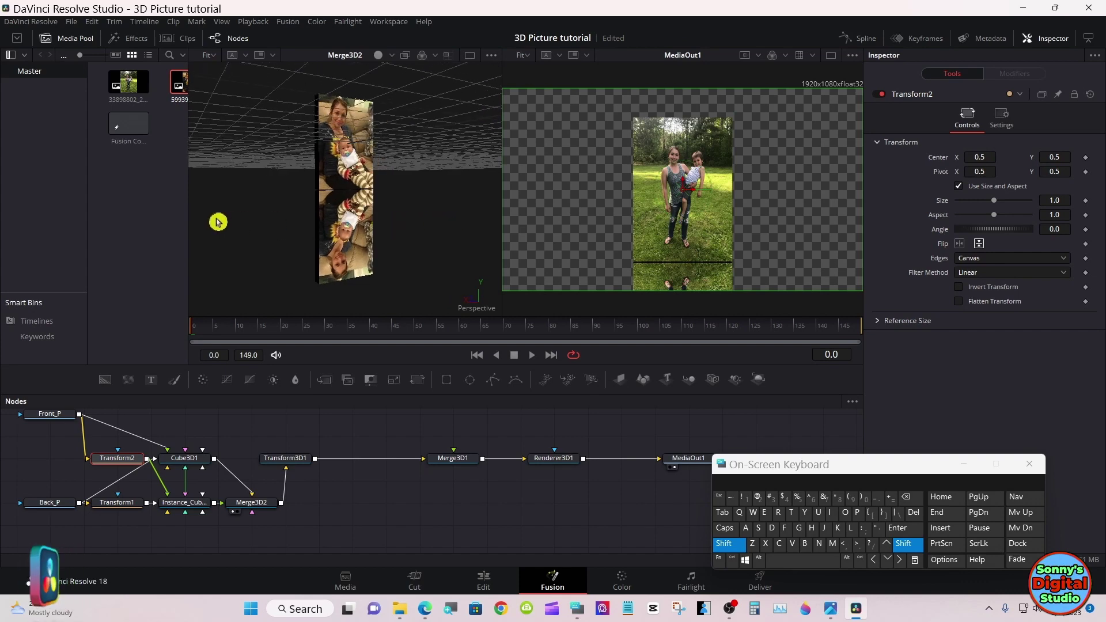
drag(218, 219, 358, 222)
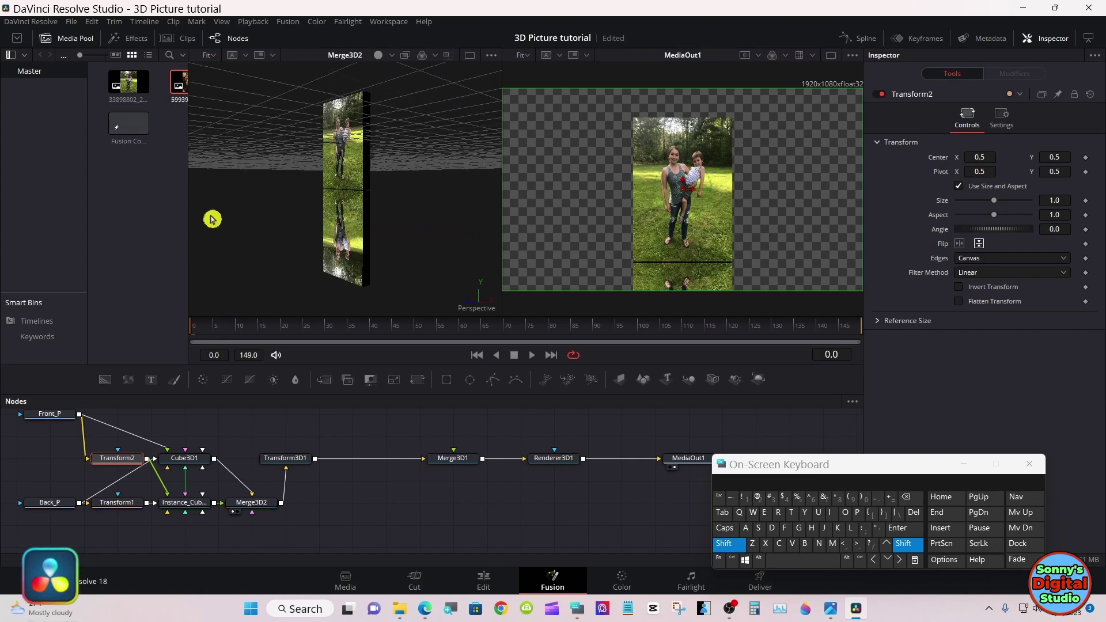
drag(215, 217, 358, 230)
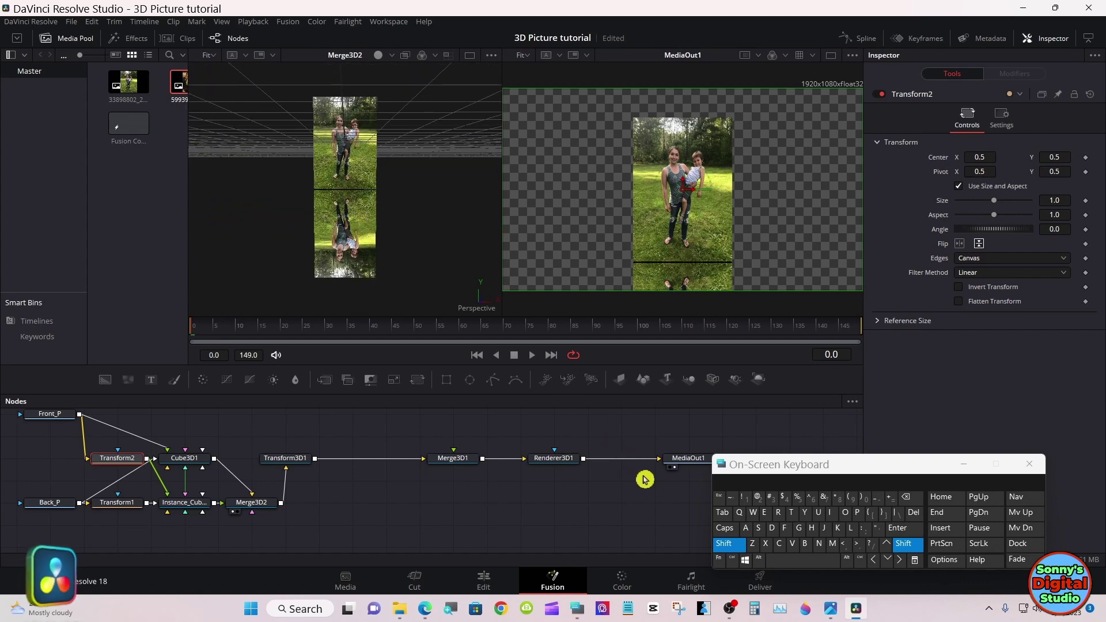
click(726, 544)
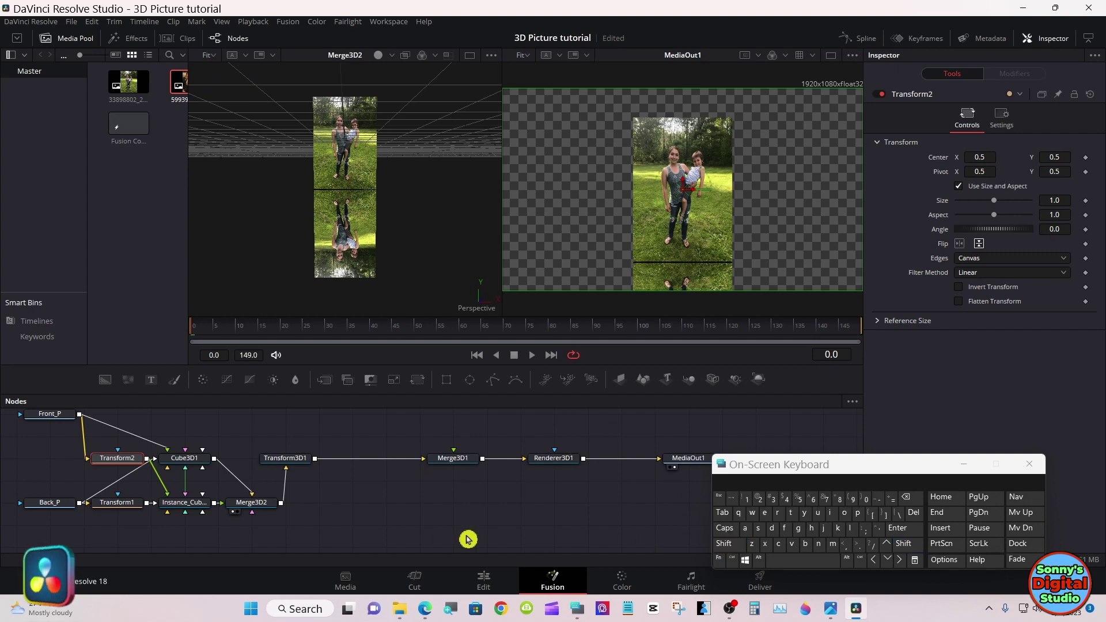
Deinstance the diffuse opacity of Instance_Cube3D1's front face and set it to 0.3.
click(185, 504)
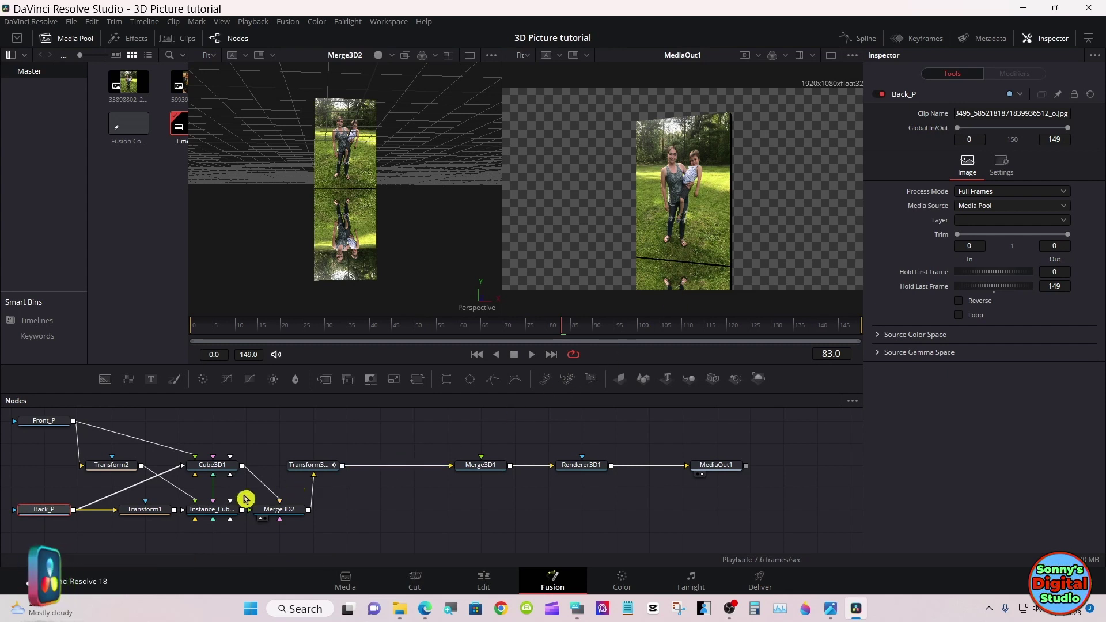
click(224, 511)
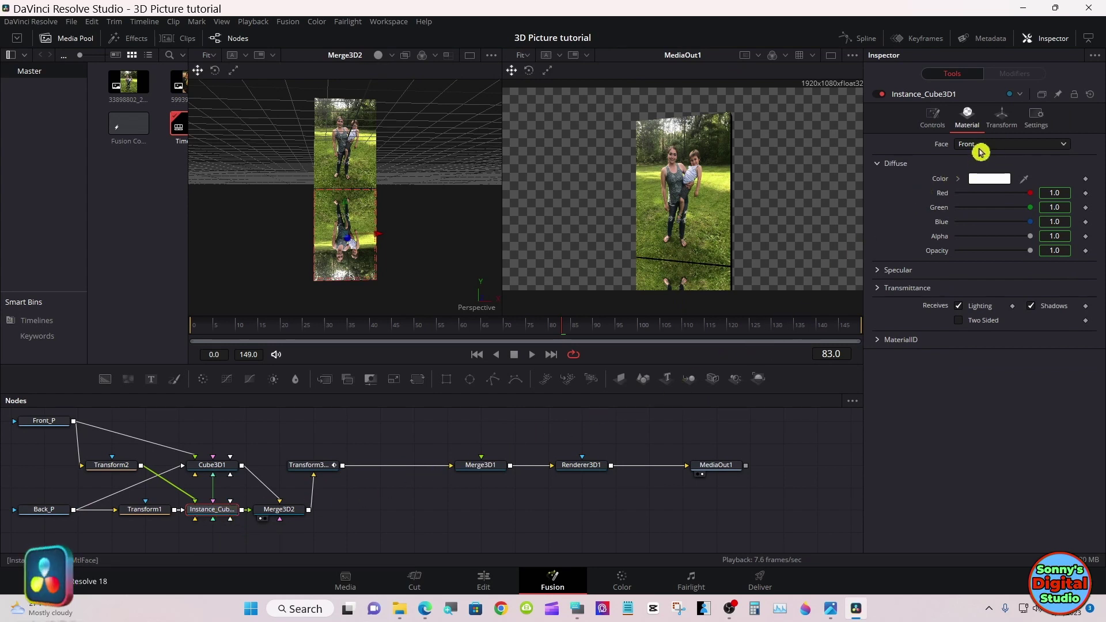
right_click(941, 253)
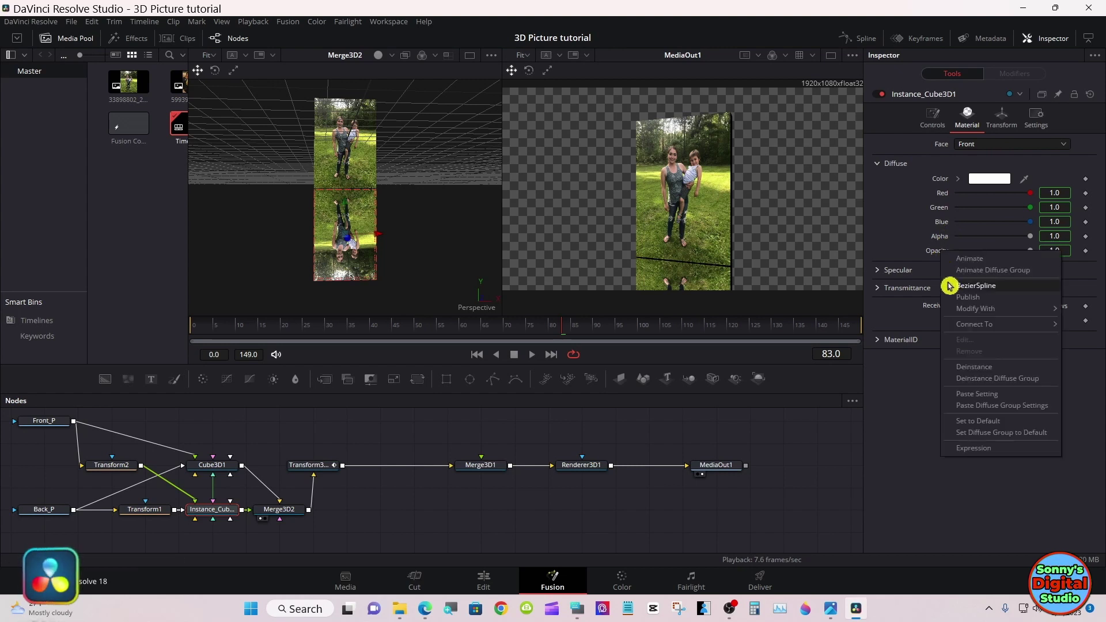
click(987, 371)
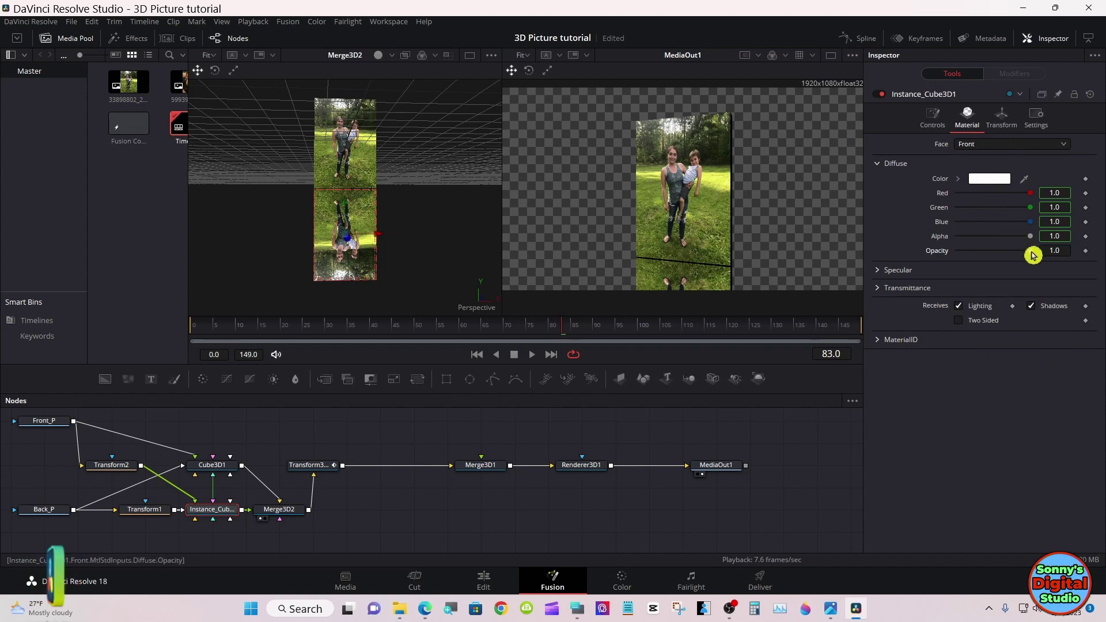
drag(1031, 251, 1004, 251)
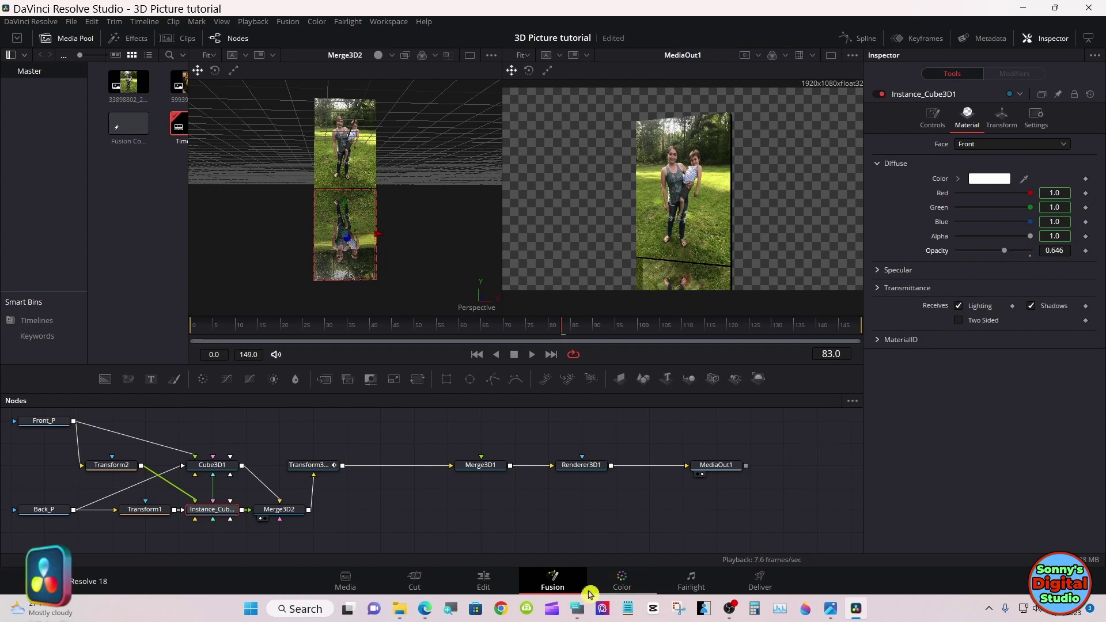
click(577, 607)
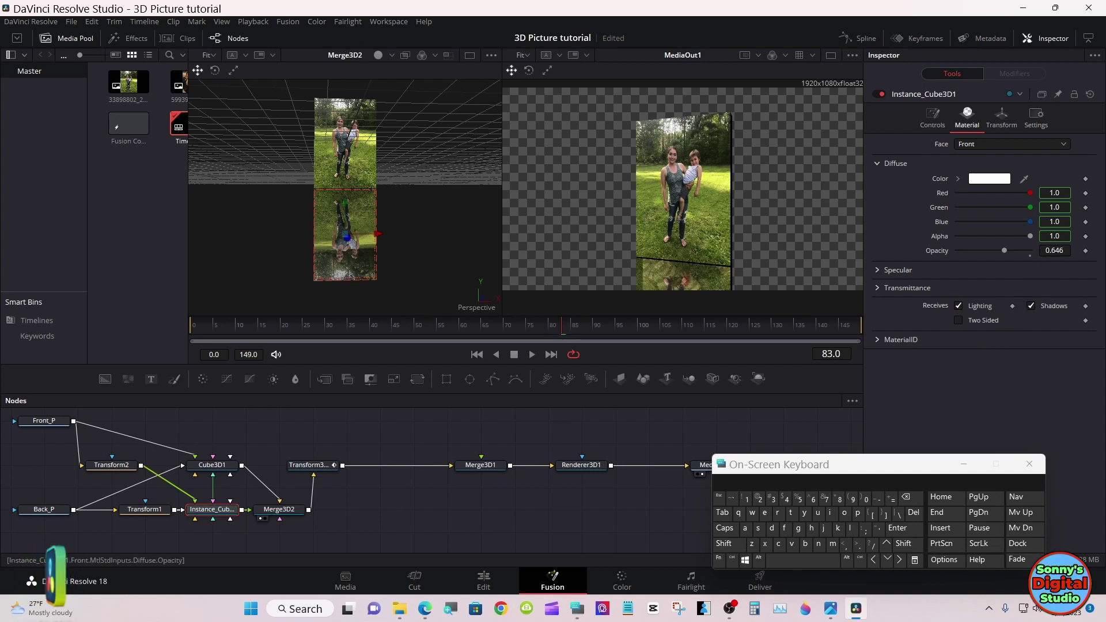
click(1054, 250)
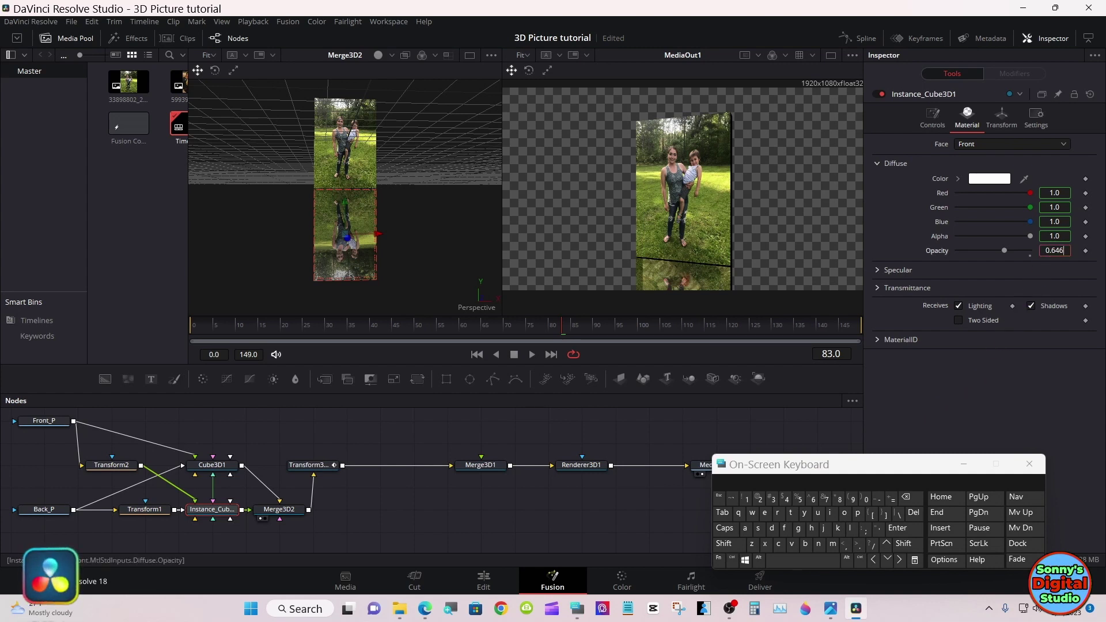
click(916, 499)
click(917, 499)
click(916, 499)
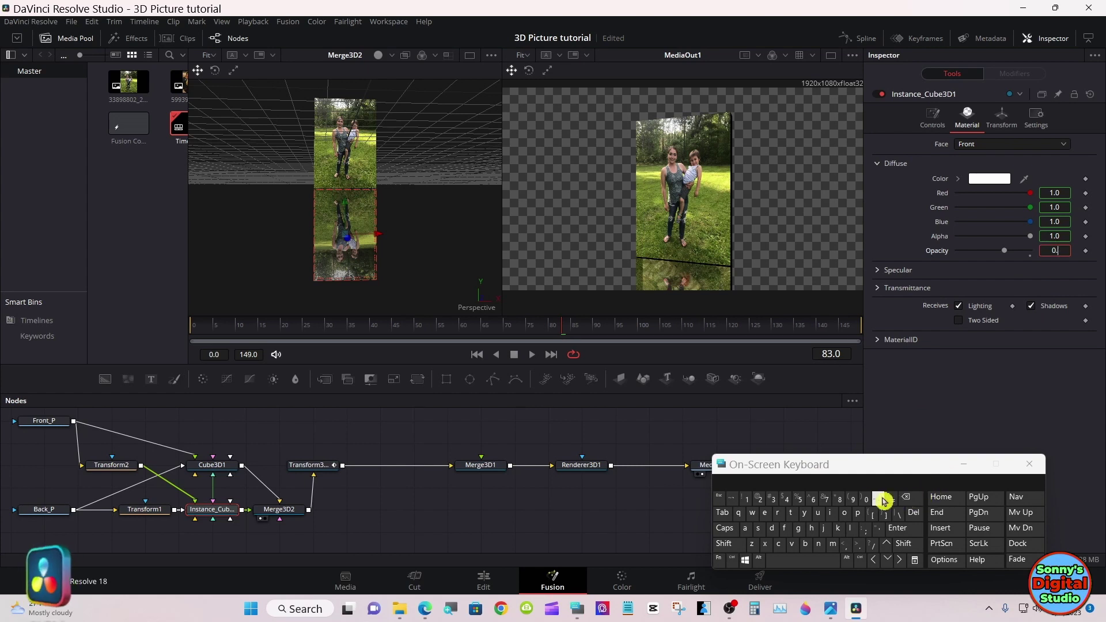
click(773, 499)
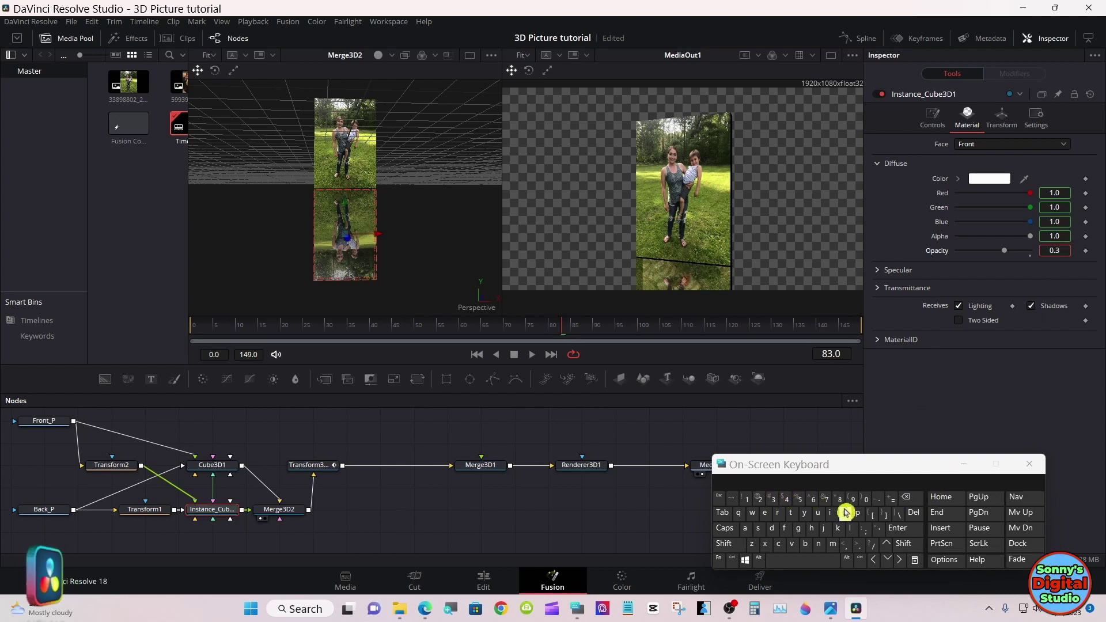
click(897, 527)
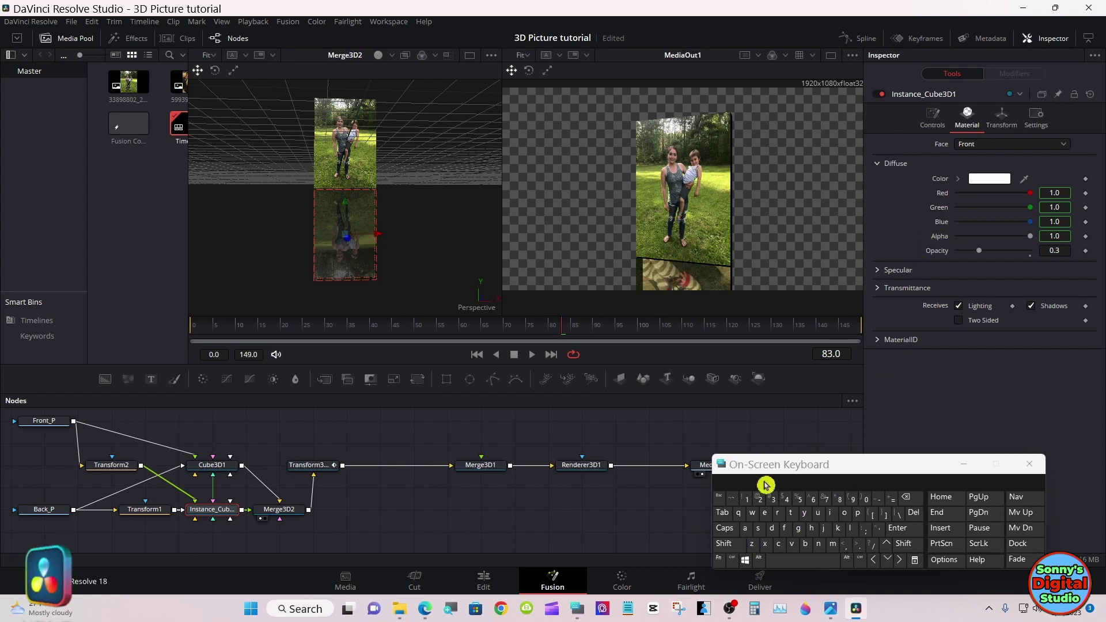
Deinstance the diffuse opacity of Instance_Cube3D1's back face and set it to 0.3.
click(977, 145)
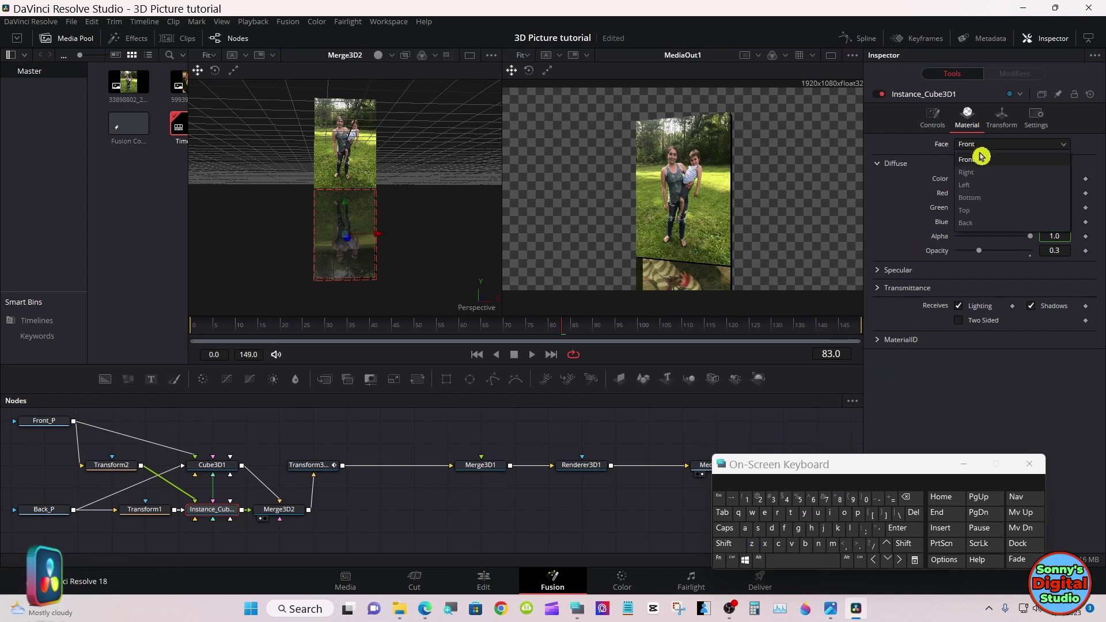
click(979, 223)
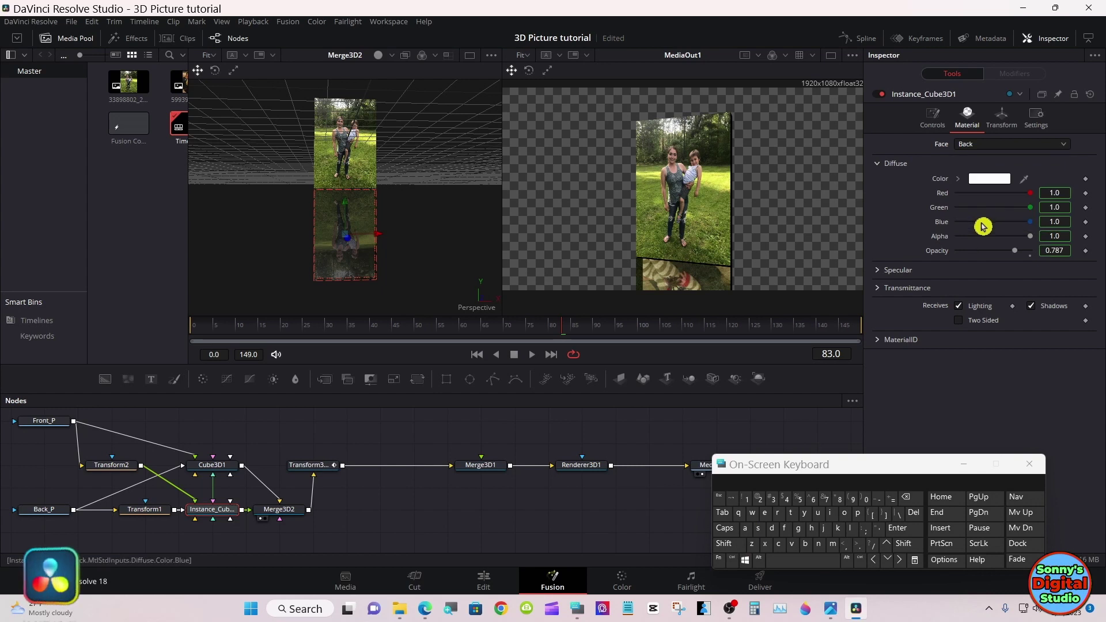
right_click(945, 255)
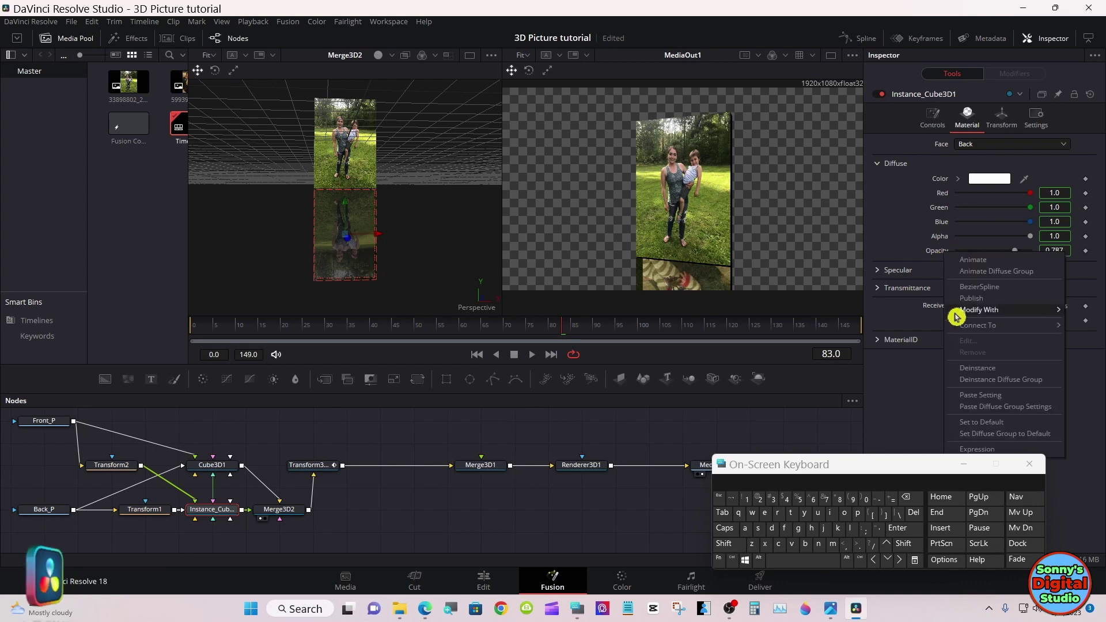
click(974, 373)
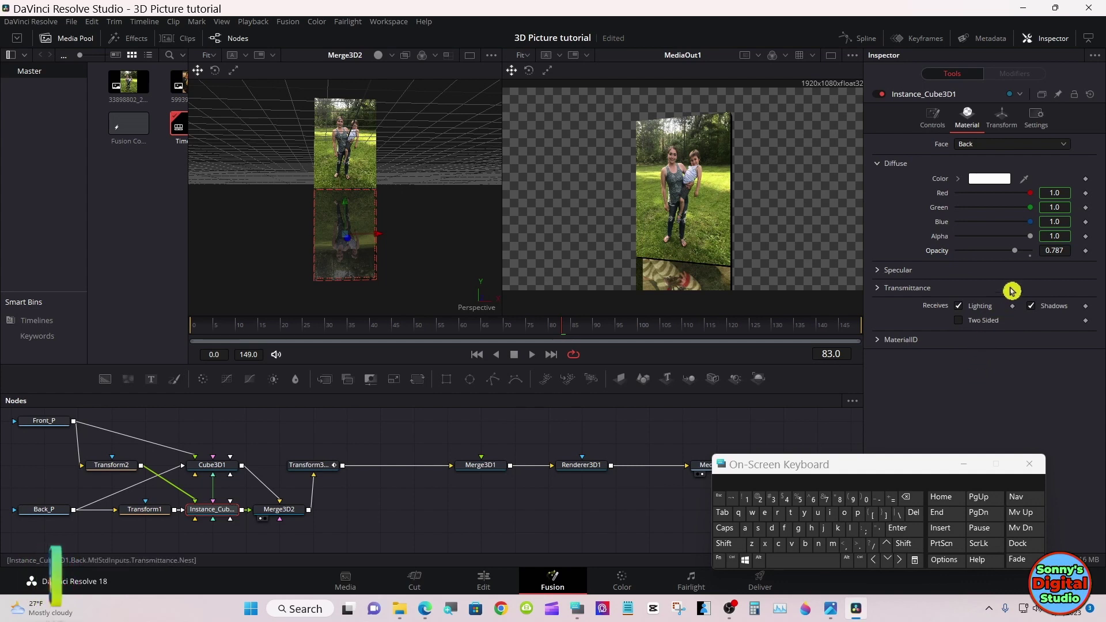
drag(1014, 251, 1006, 254)
click(1067, 251)
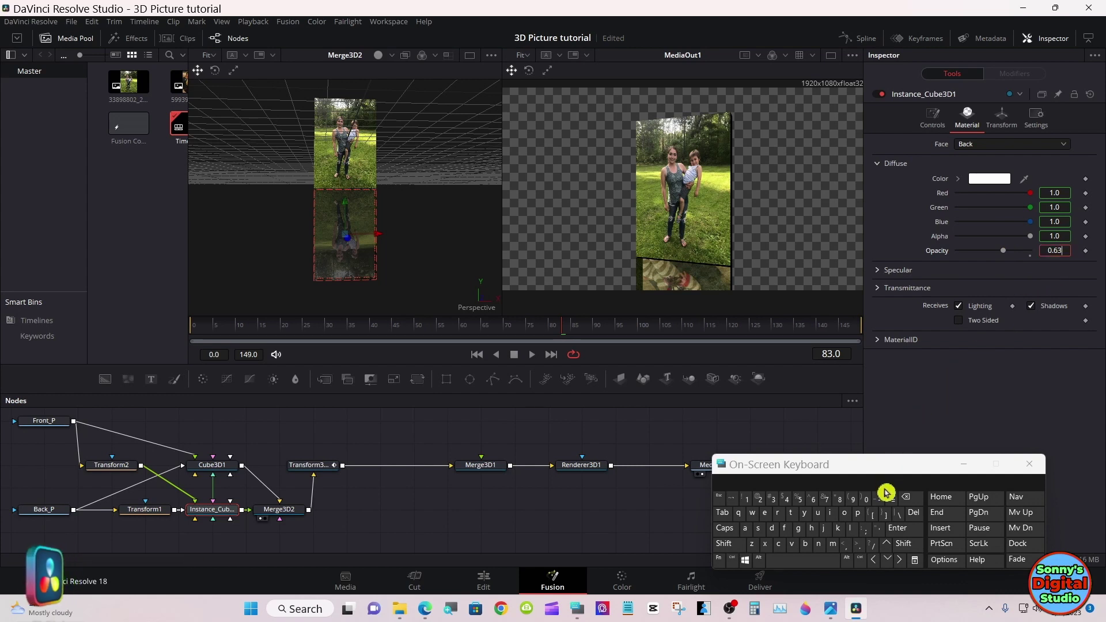
click(907, 499)
click(907, 499)
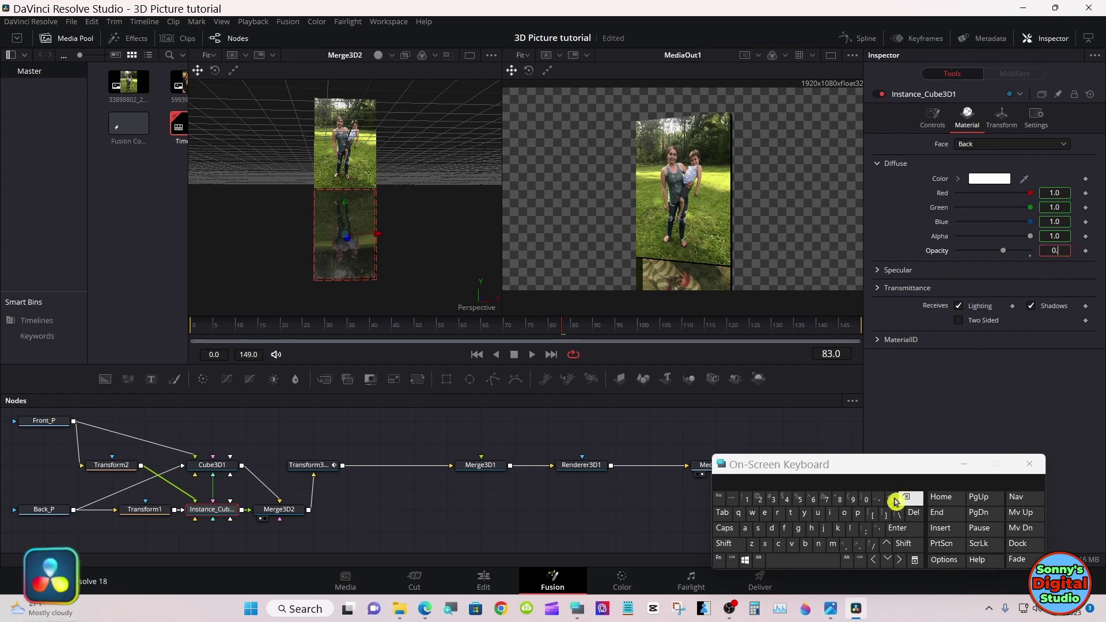
click(773, 500)
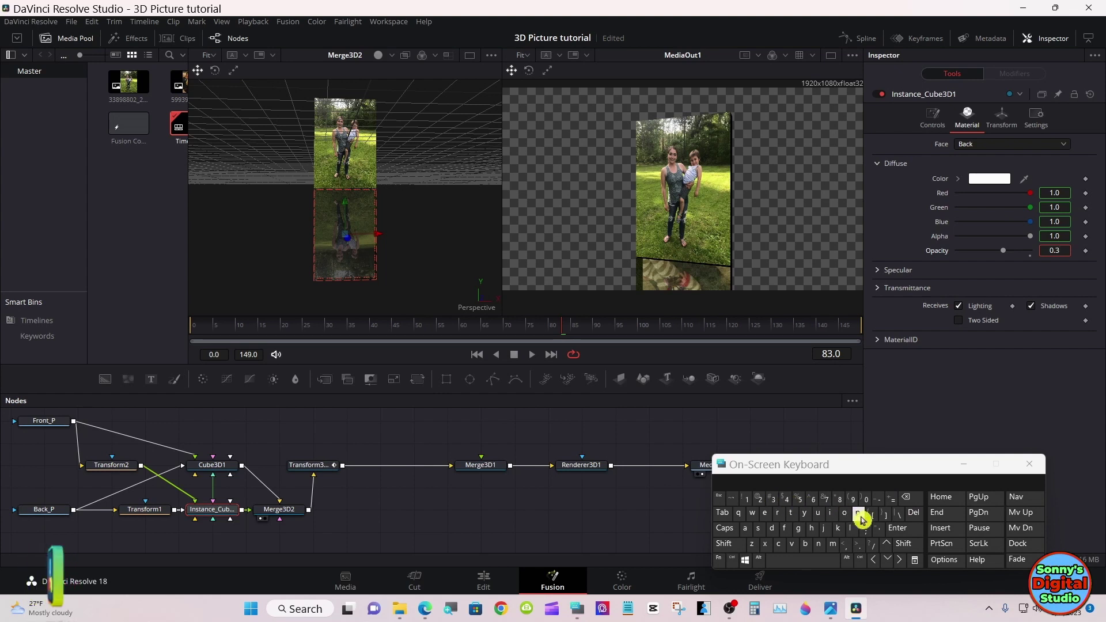
click(897, 528)
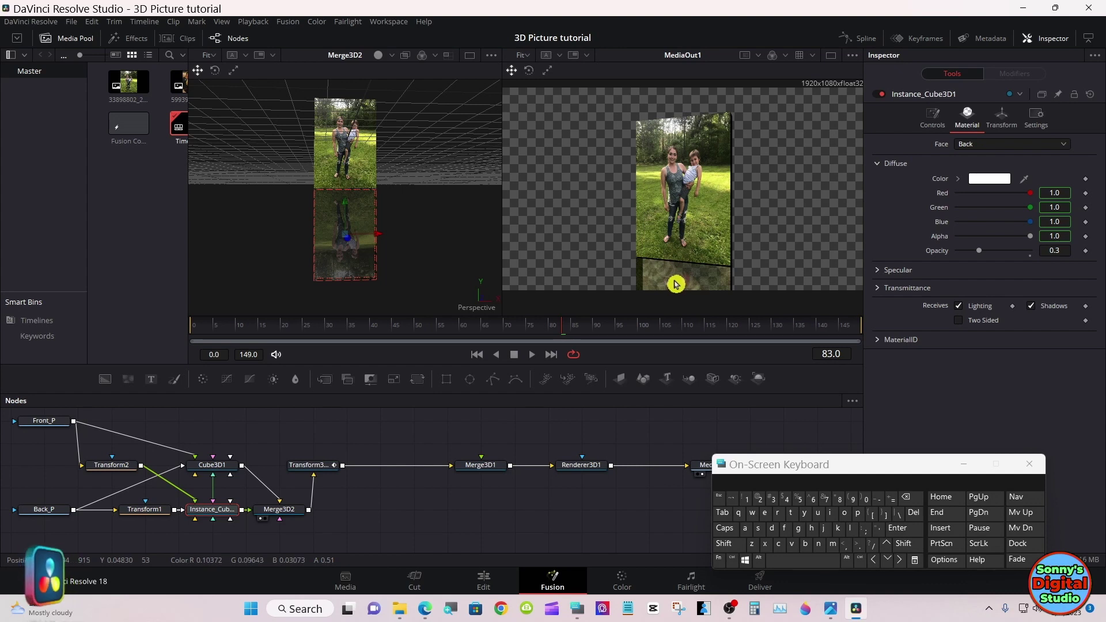
Cull the back faces of Instance_Cube3D1 in its visibility settings.
click(943, 129)
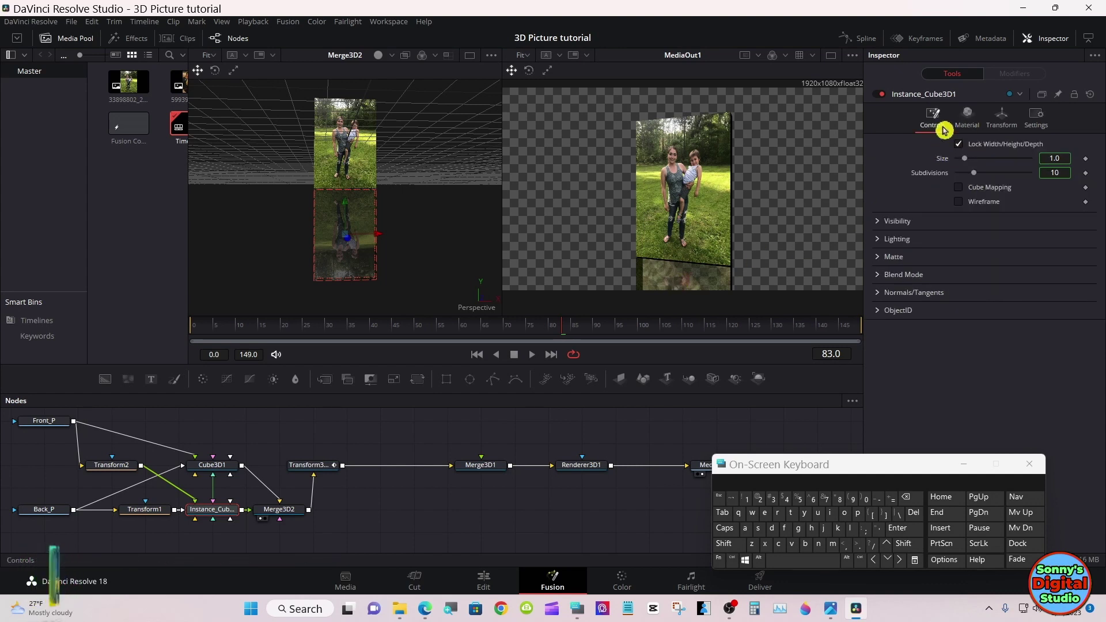
click(880, 223)
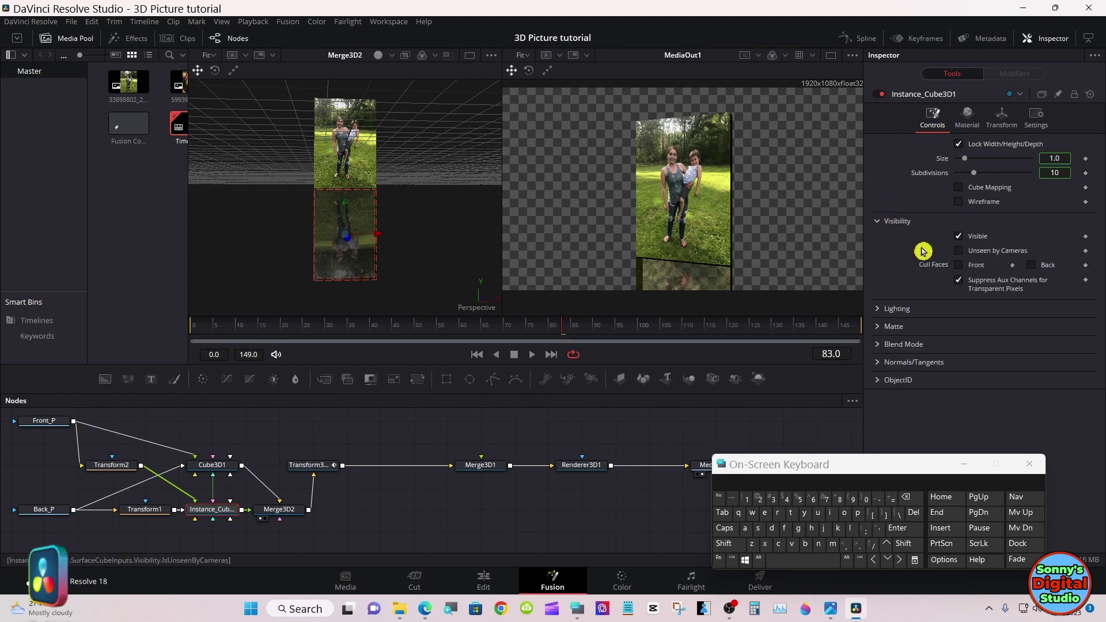
click(1033, 267)
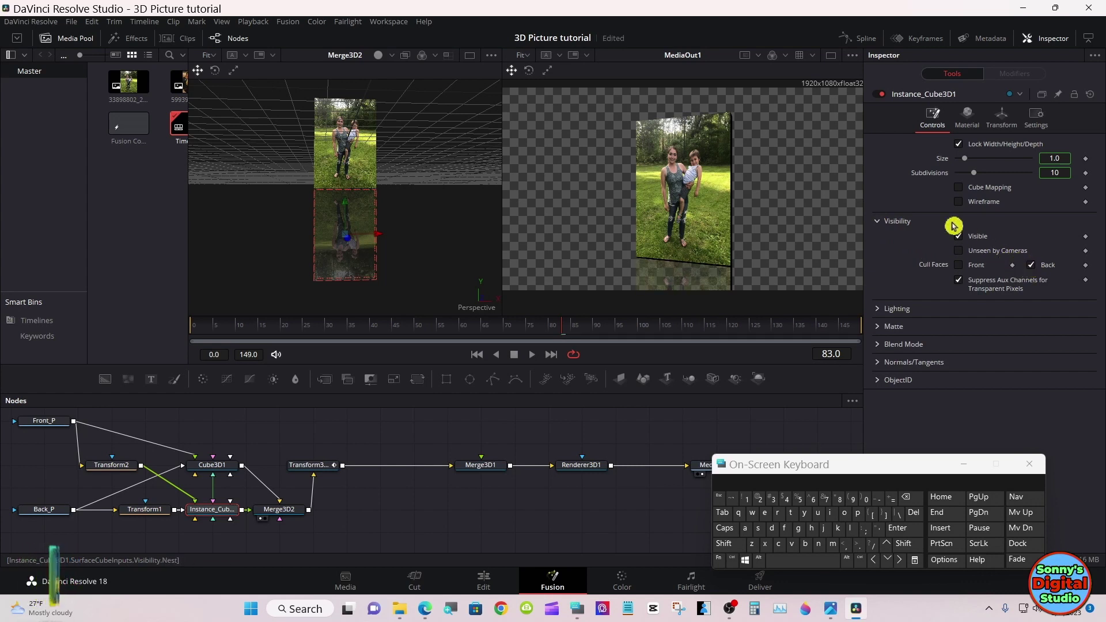
Examine the reflection in the MediaOut1 view without the checker underlay, restore the underlay, and show that view alone.
click(853, 57)
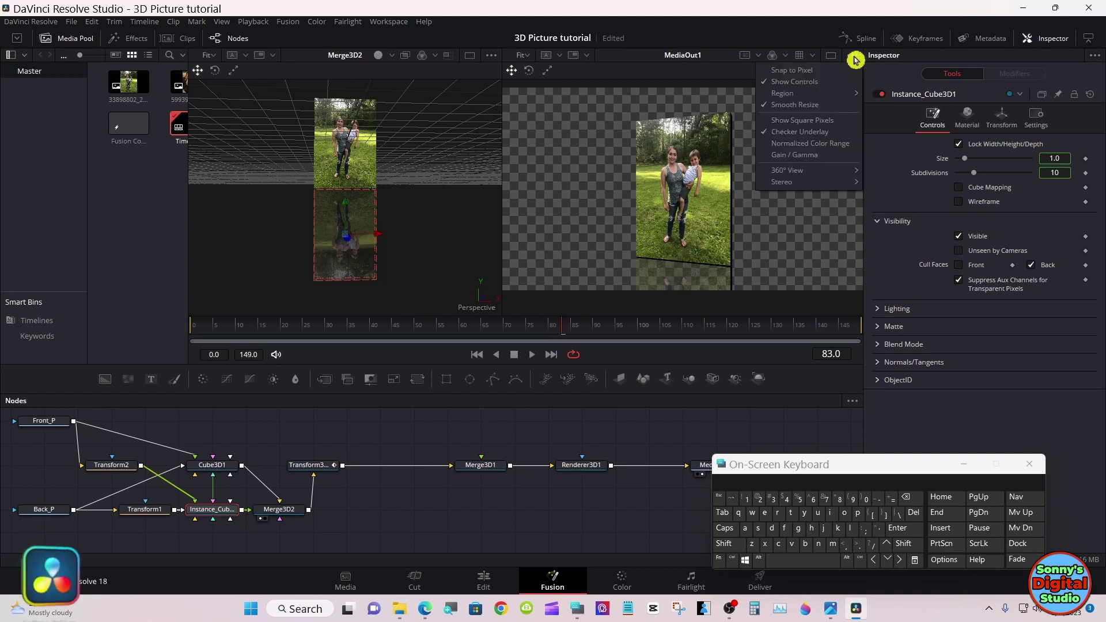
click(819, 136)
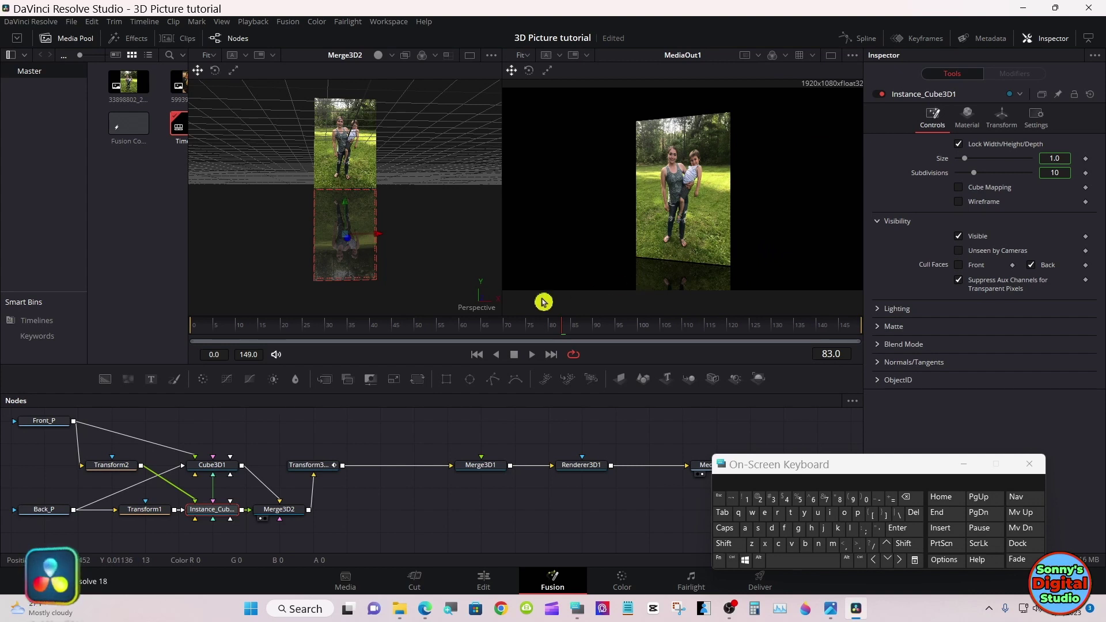
click(379, 506)
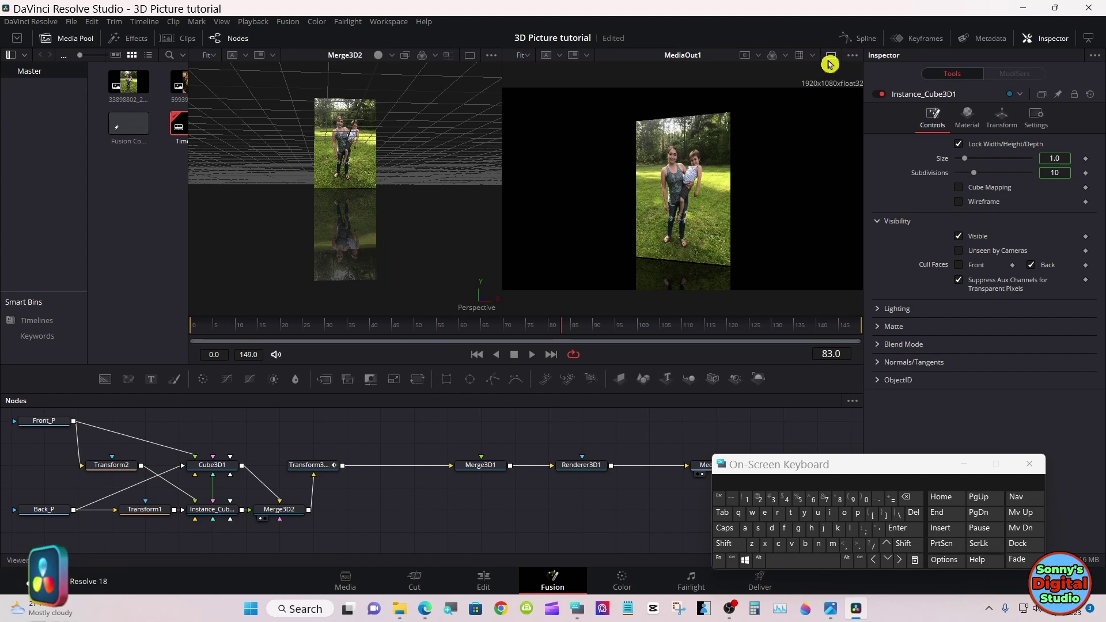
click(853, 57)
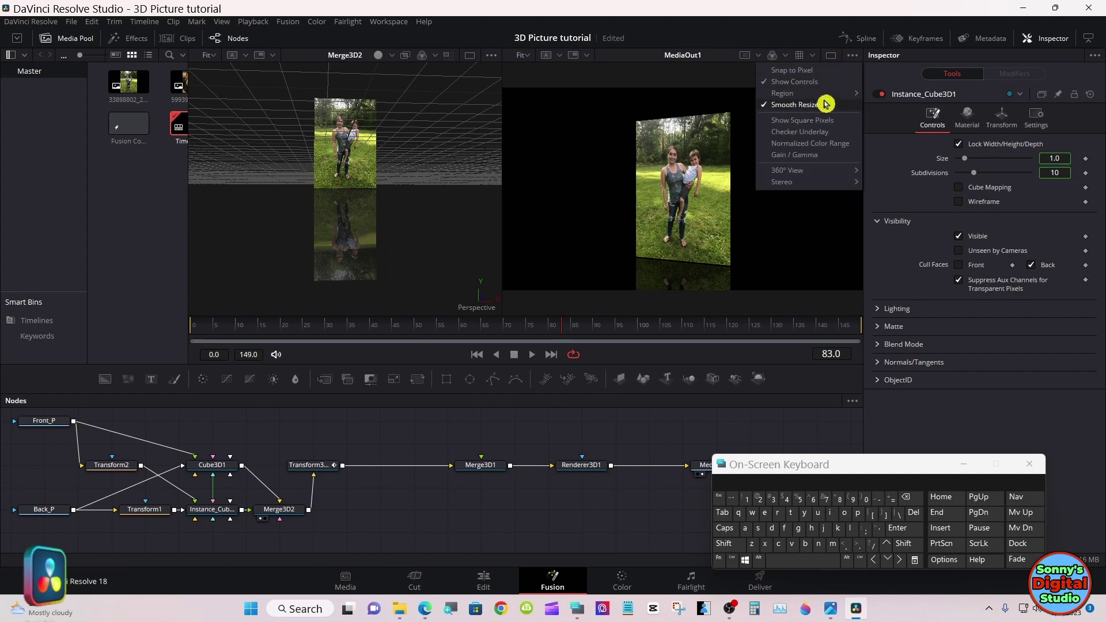
click(800, 131)
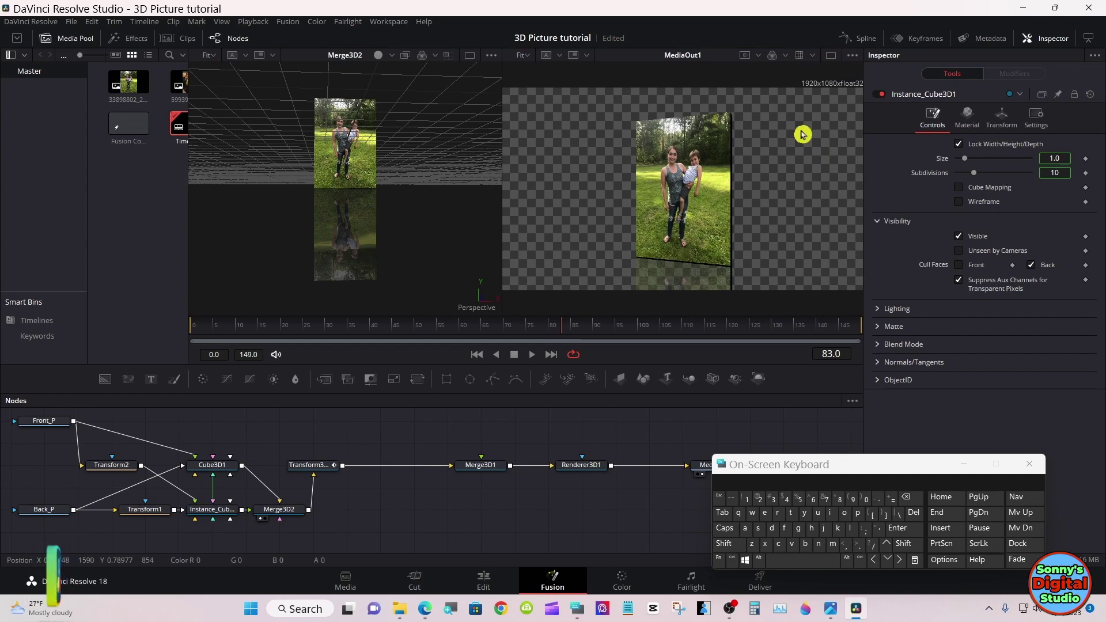
click(829, 56)
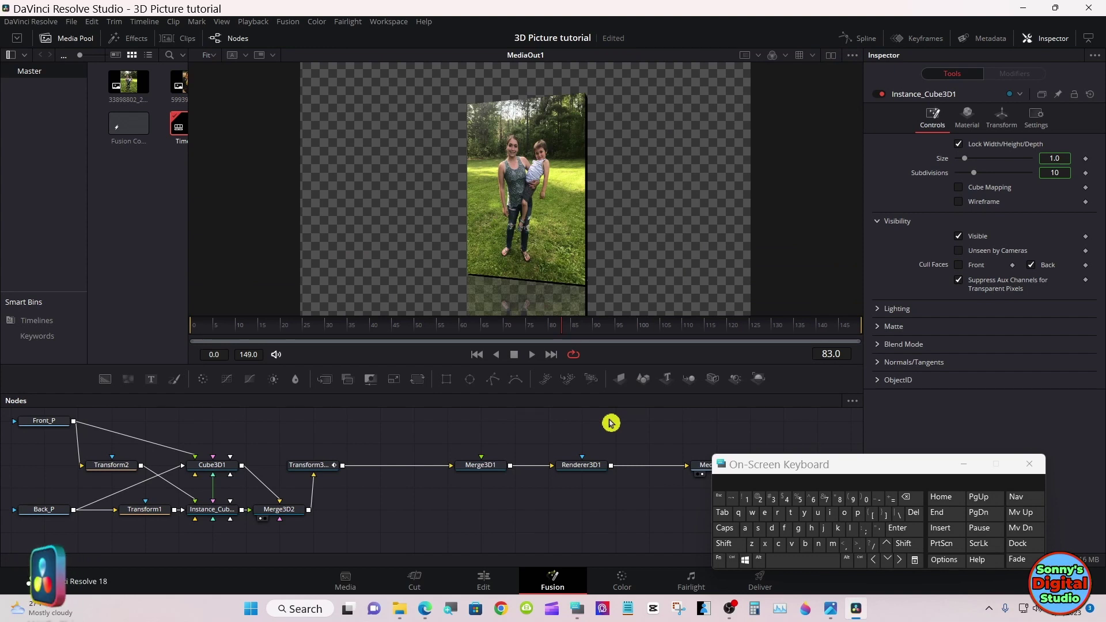
Try a Y rotation of 140.8 in Transform3D1, and reset its animated Y rotation and X translation to 0.
click(319, 467)
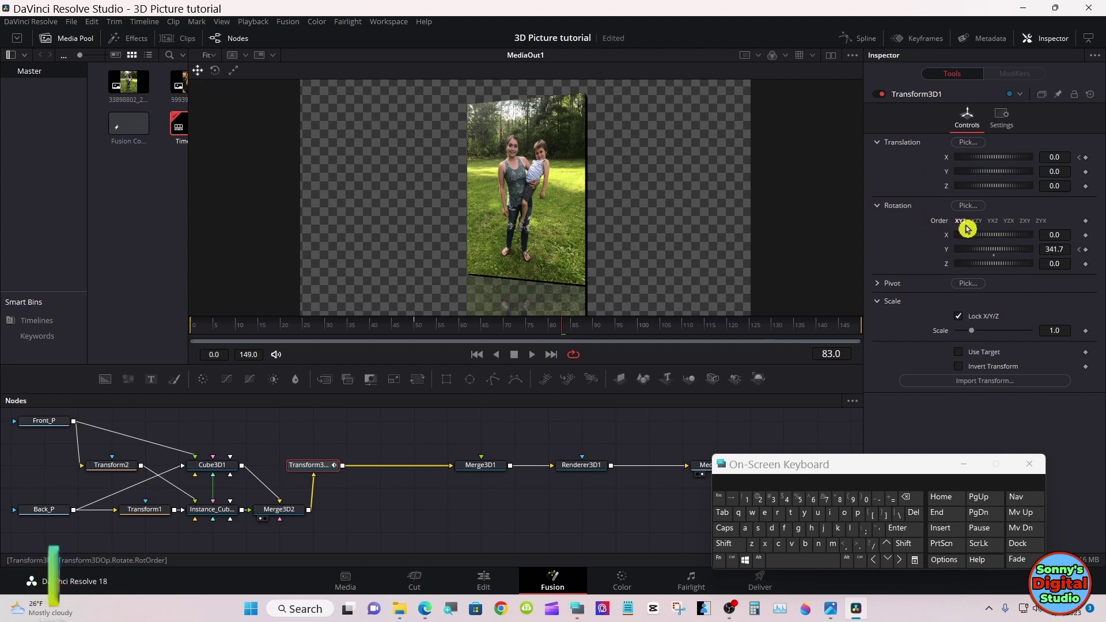
drag(1002, 252, 958, 241)
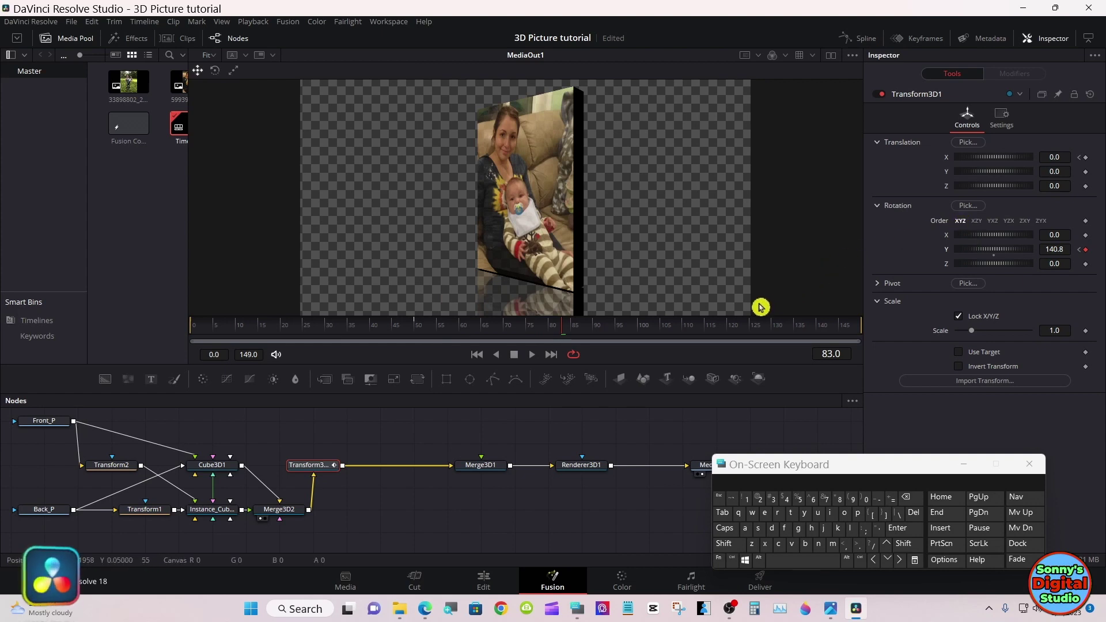
double_click(947, 251)
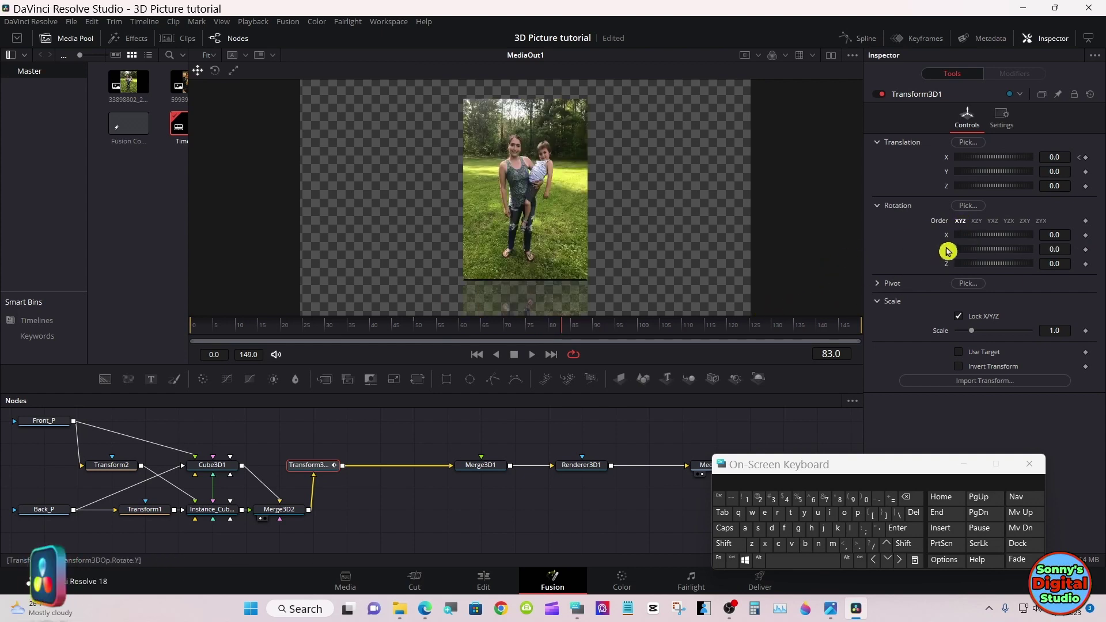
double_click(947, 164)
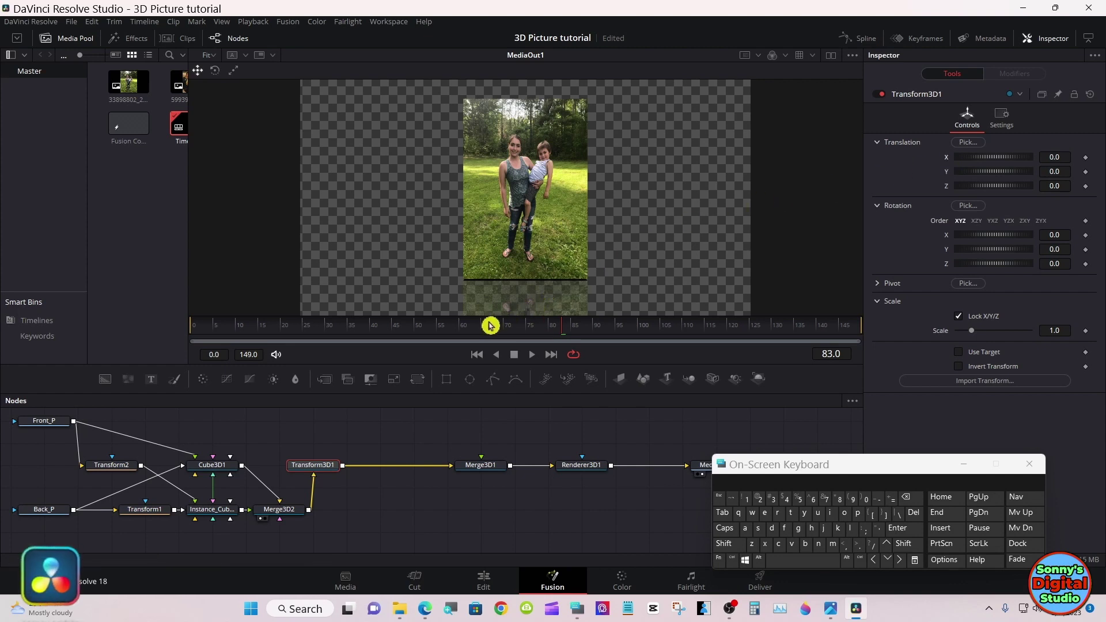
At frame 0, pose the panel in Transform3D1 with Y rotation -219.1, X translation -0.348 and scale 0.879.
drag(490, 326, 190, 326)
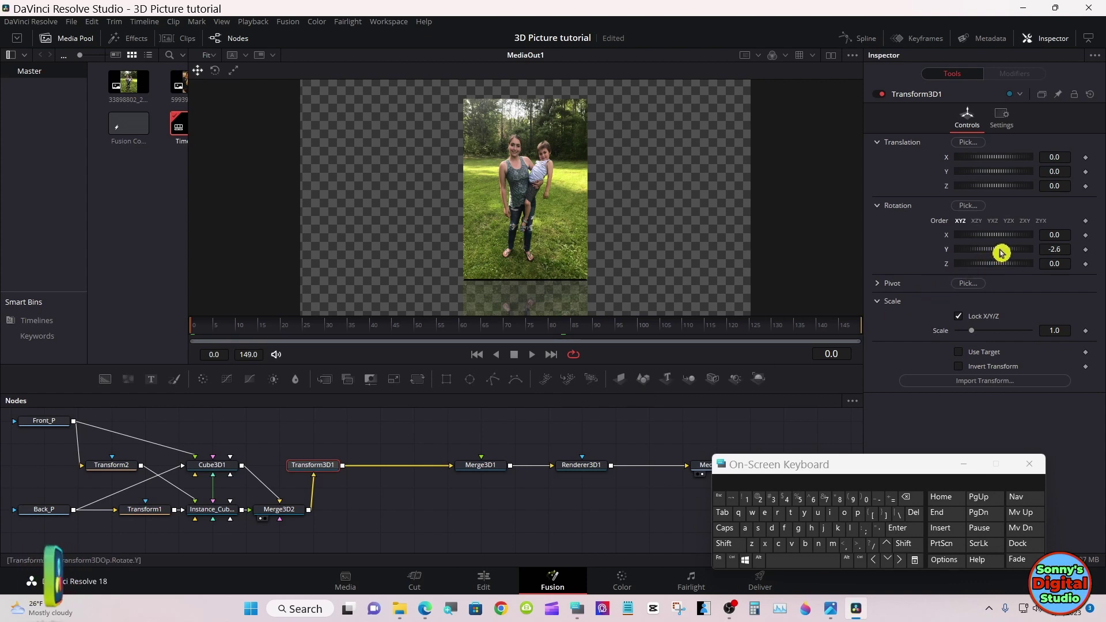
drag(1001, 252, 953, 245)
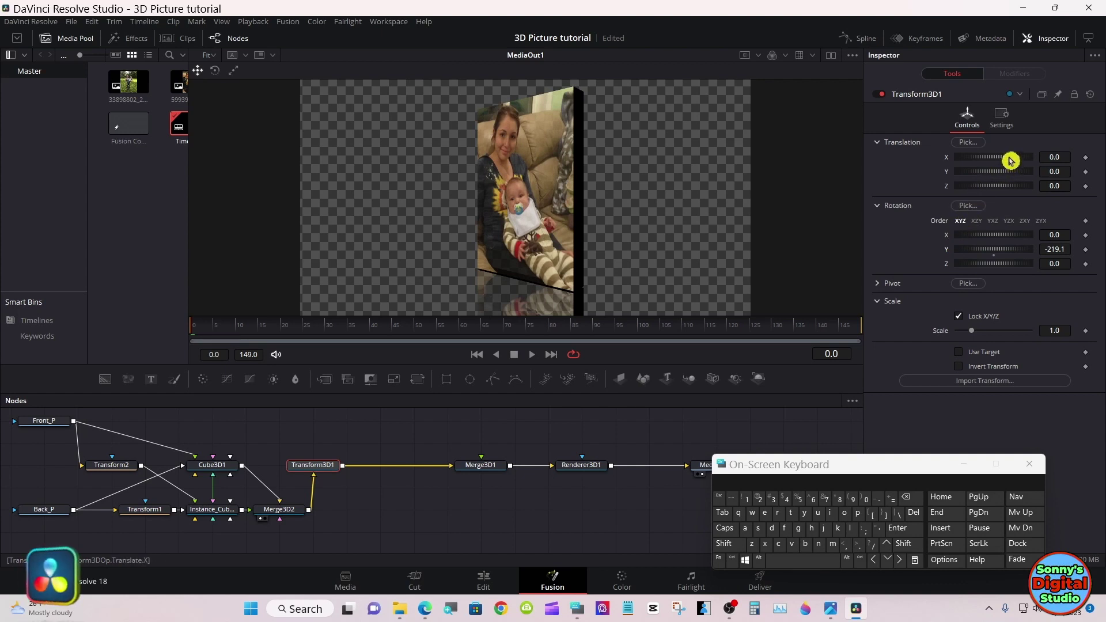
drag(1011, 161, 1002, 159)
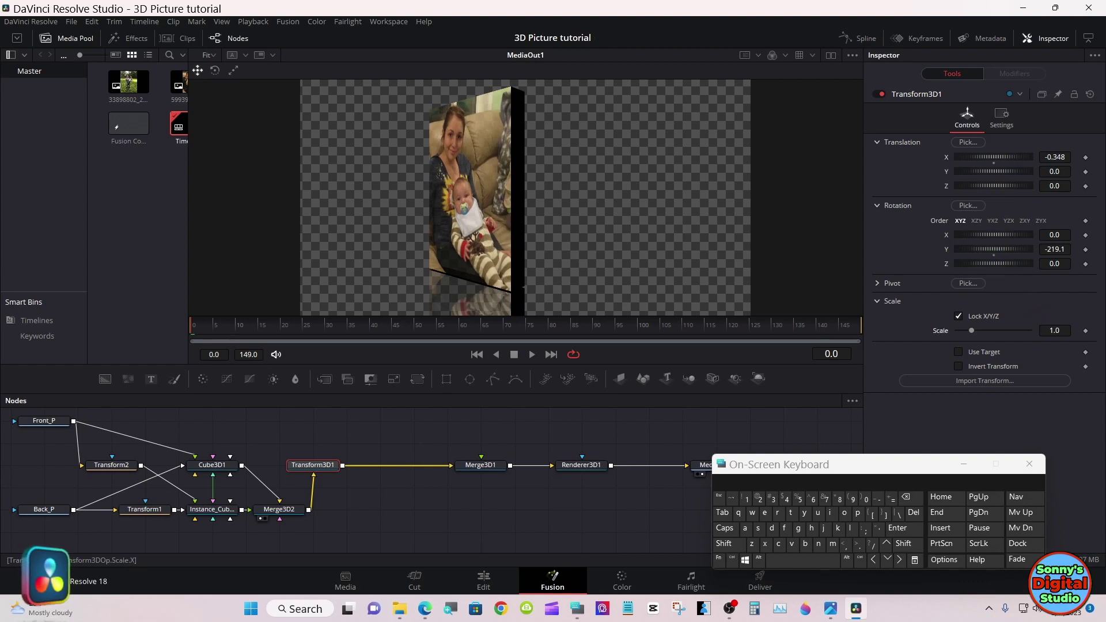
drag(971, 330, 969, 330)
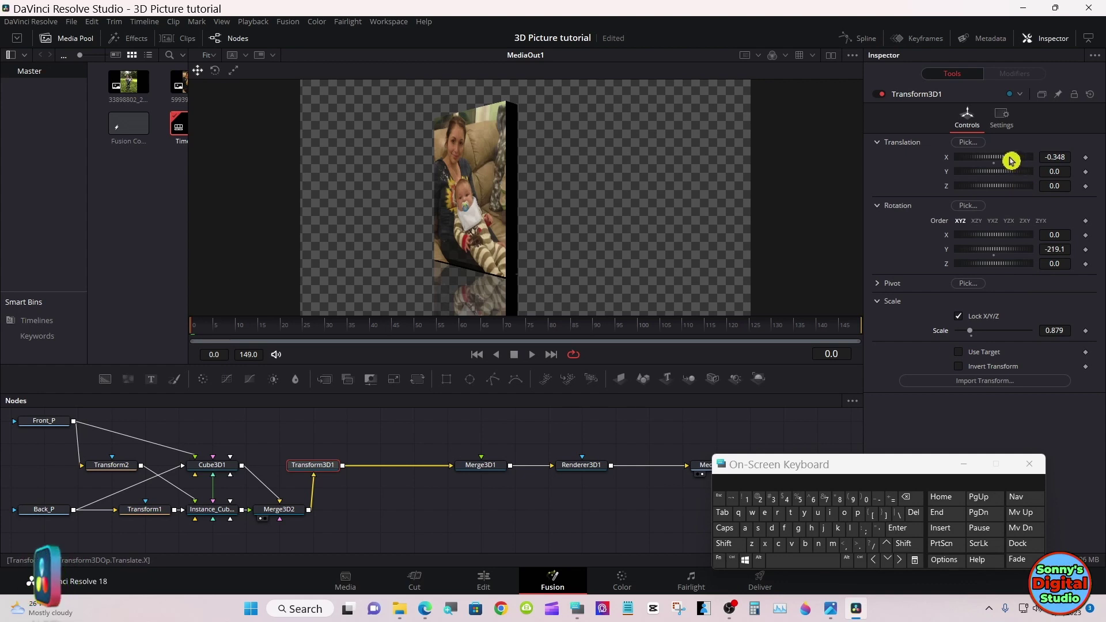
At frame 0, set Transform3D1's X translation to -1.768 and keyframe its X translation and Y rotation.
drag(1011, 161, 981, 154)
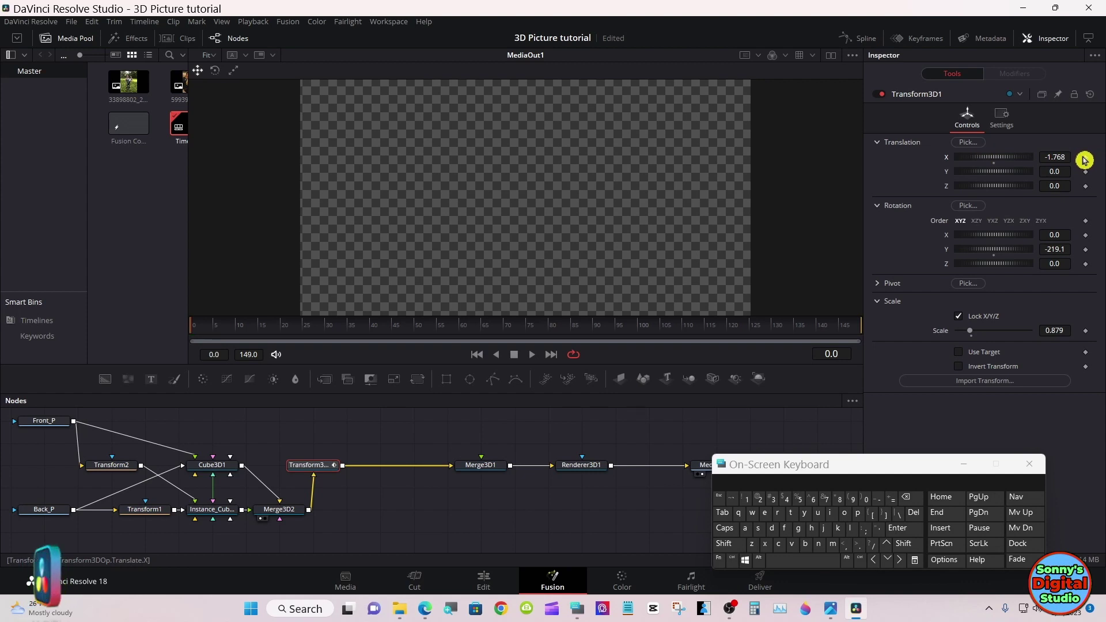
click(1085, 158)
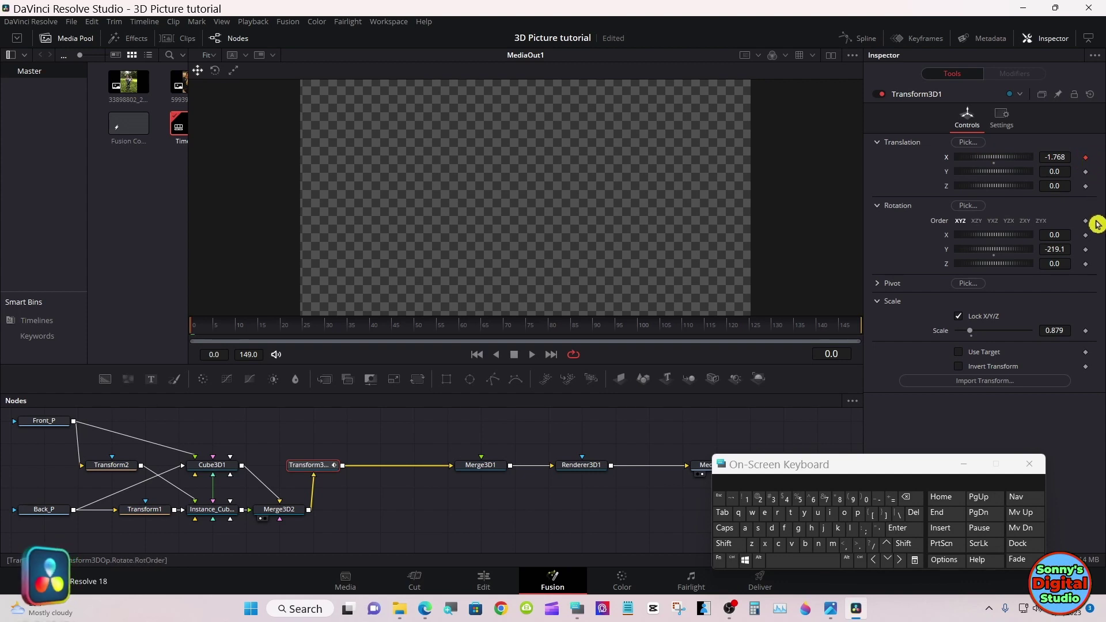
click(1086, 251)
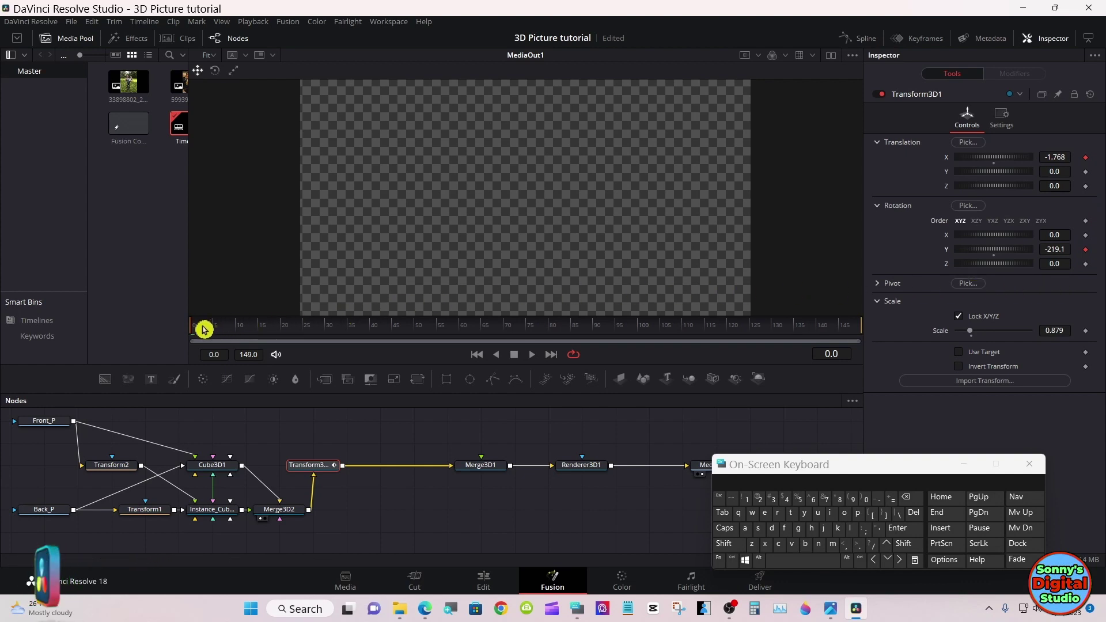
At frame 45, animate the panel in Transform3D1 to X translation 0 and Y rotation -20.9.
drag(205, 329, 416, 333)
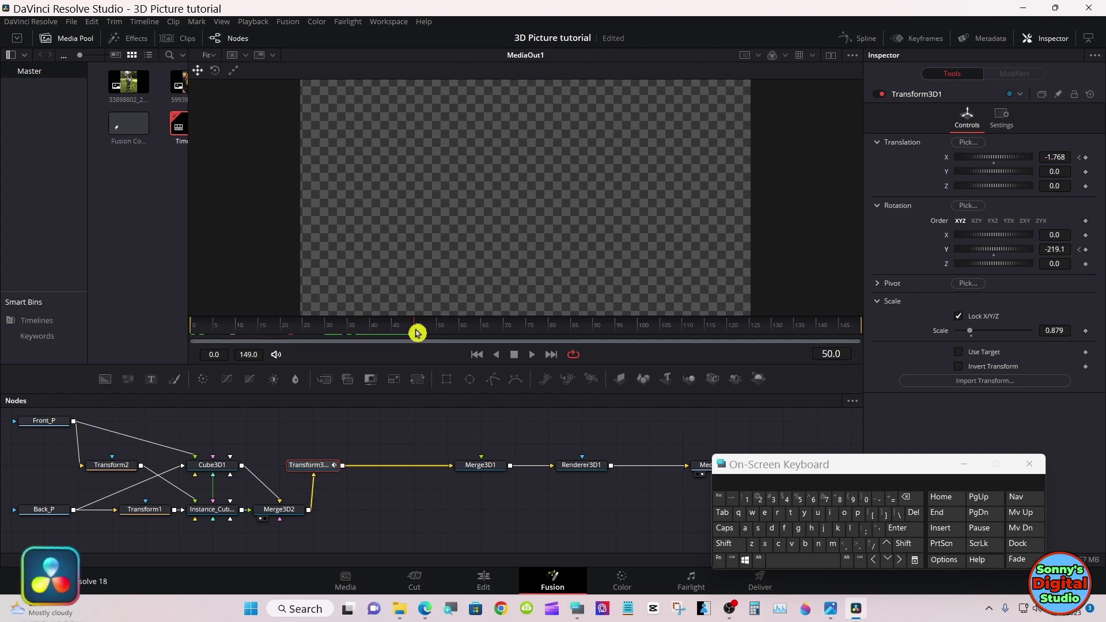
drag(417, 333, 397, 331)
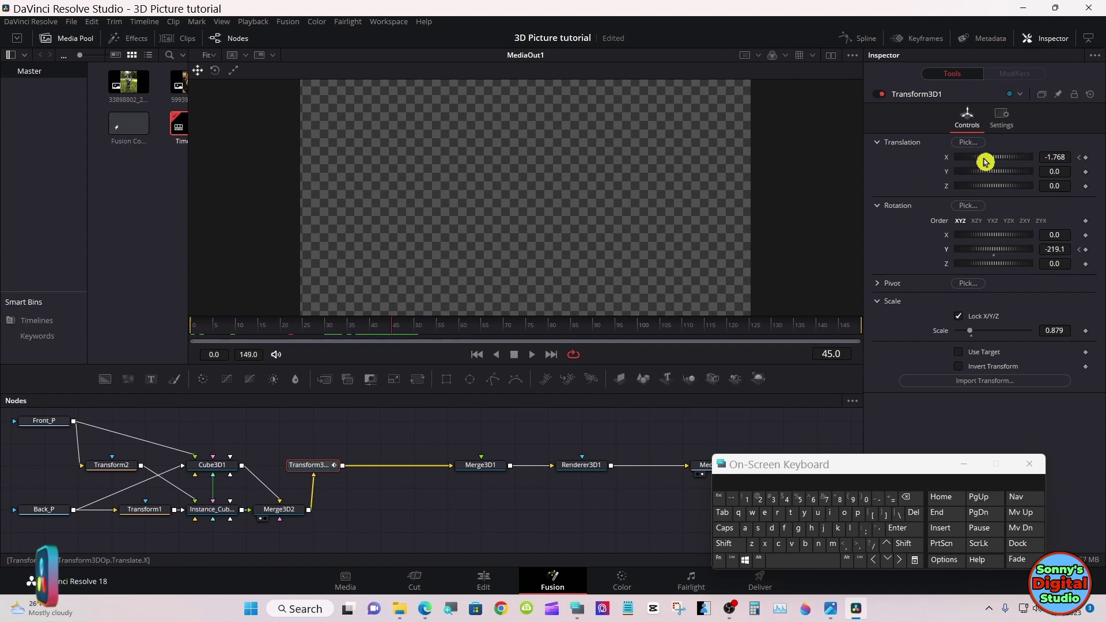
drag(985, 162, 999, 163)
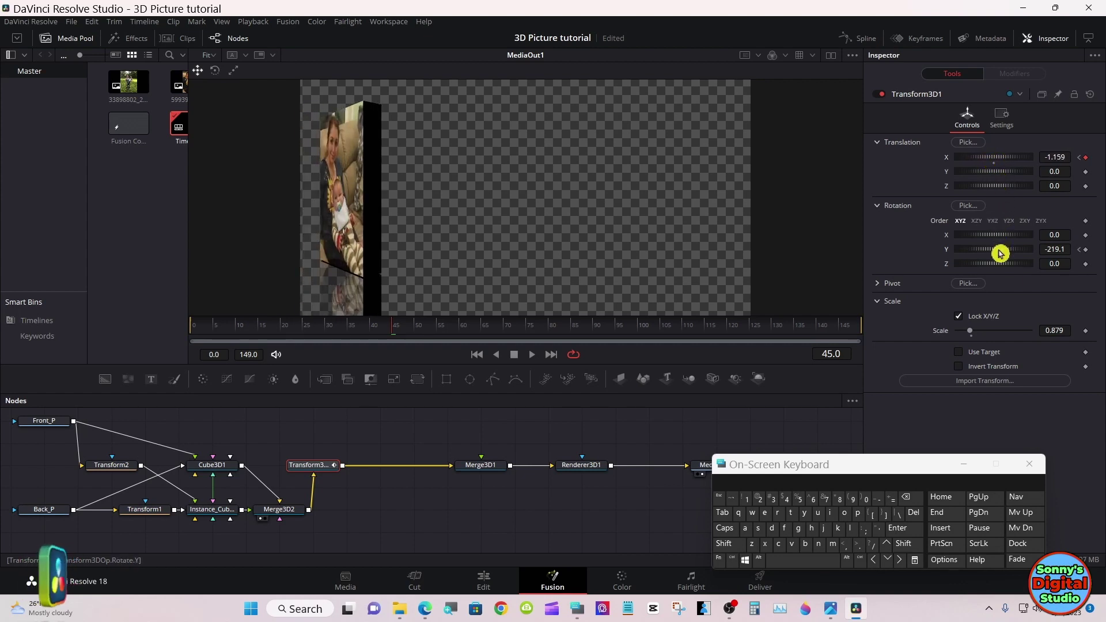
drag(1000, 253, 1008, 249)
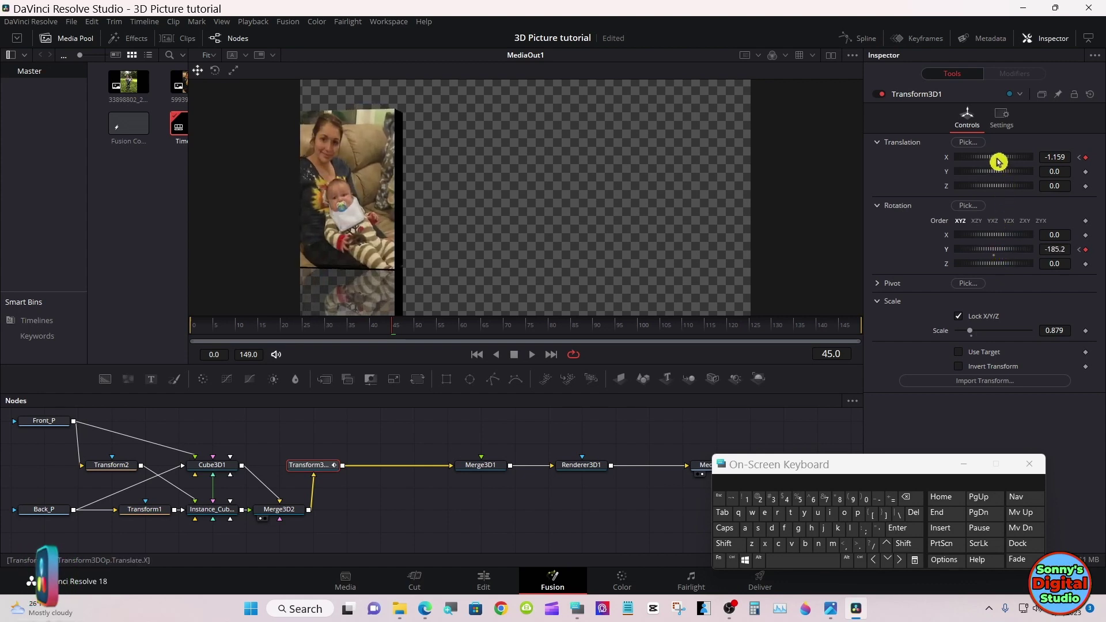
drag(998, 161, 1002, 159)
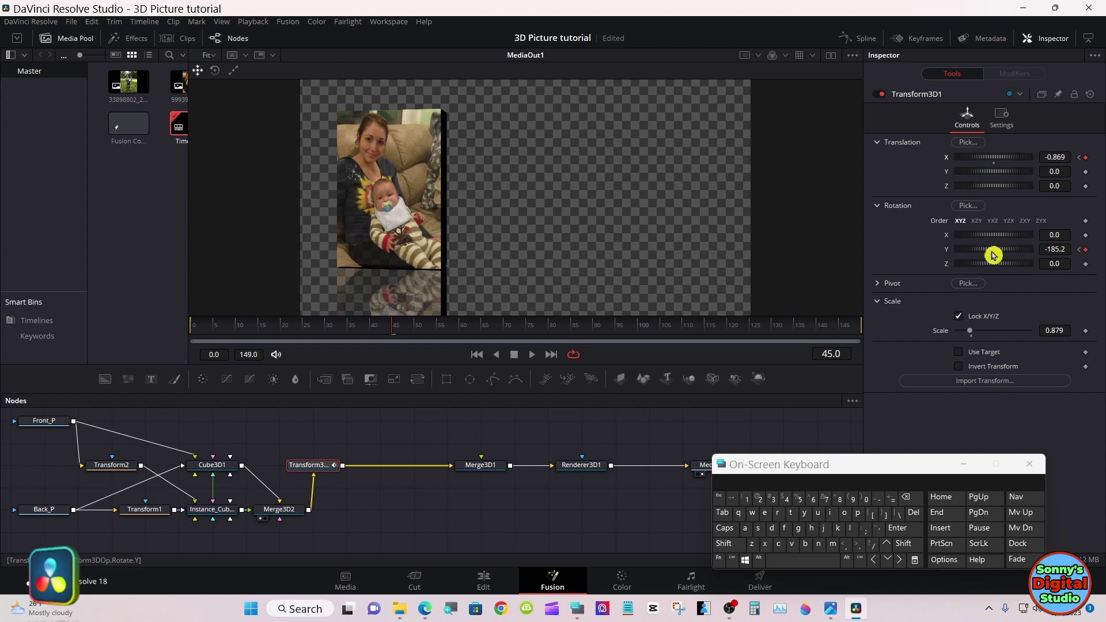
drag(990, 252, 1007, 251)
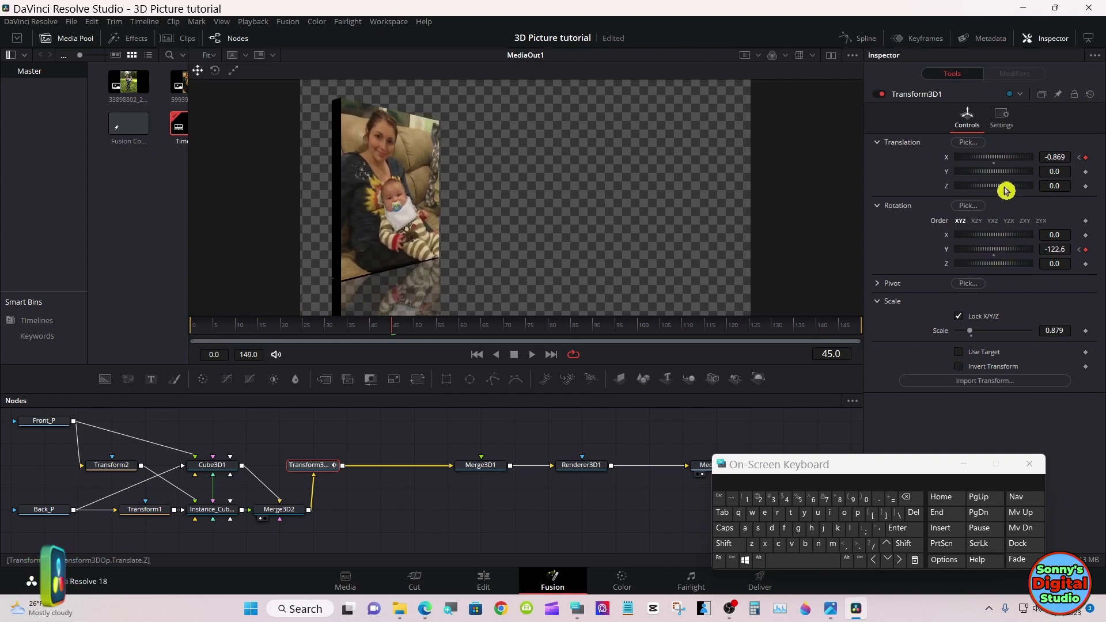
drag(1001, 161, 1005, 158)
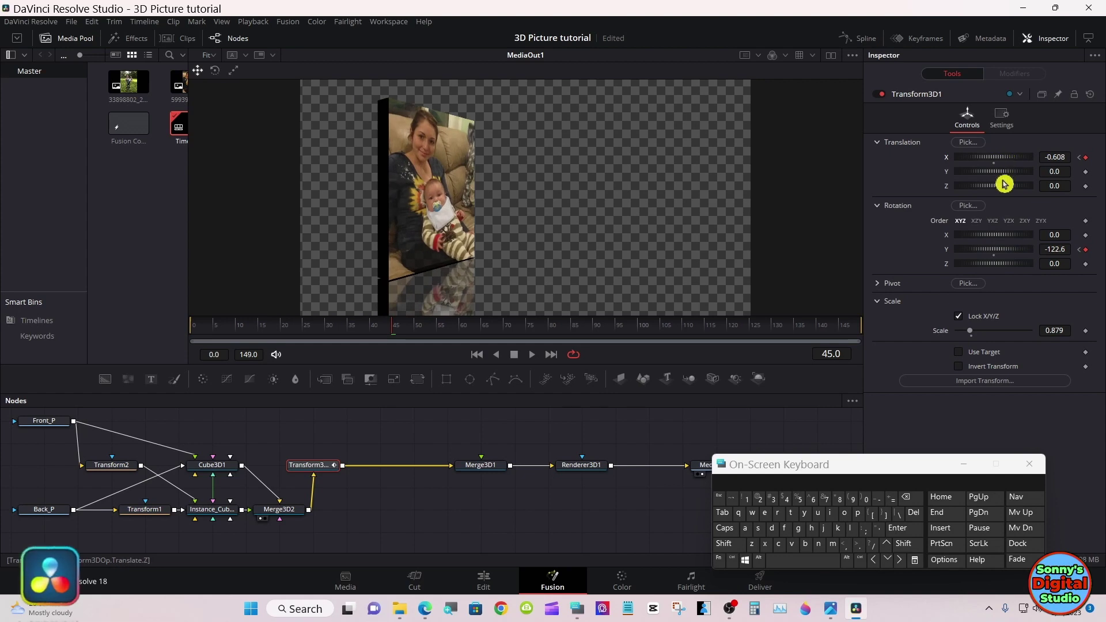
drag(995, 251, 1002, 252)
drag(1000, 158, 1006, 163)
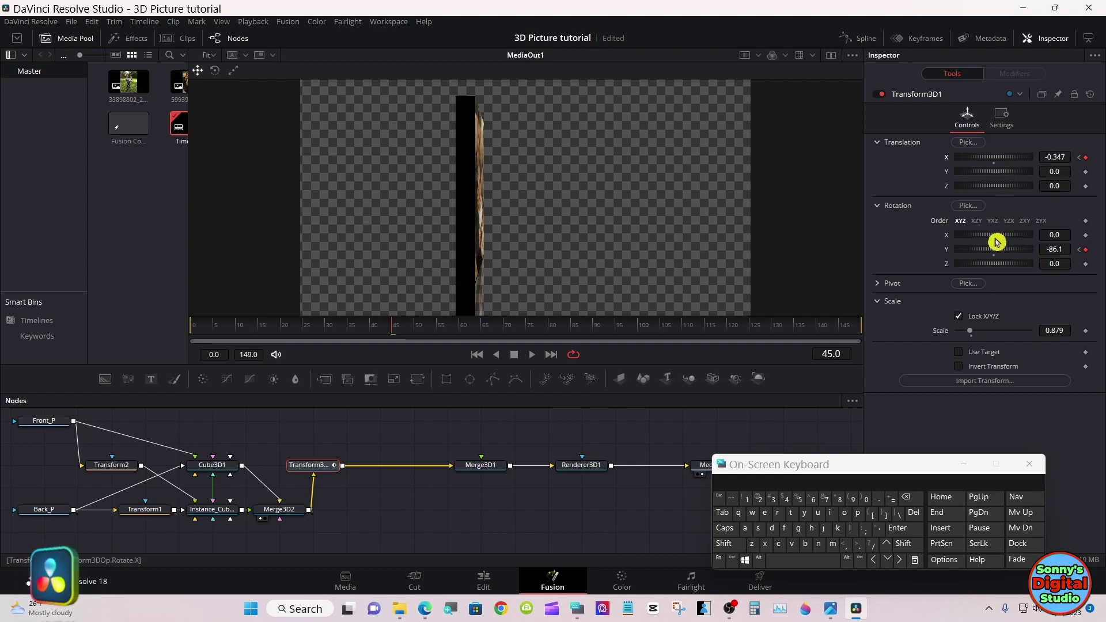
drag(995, 250, 1005, 253)
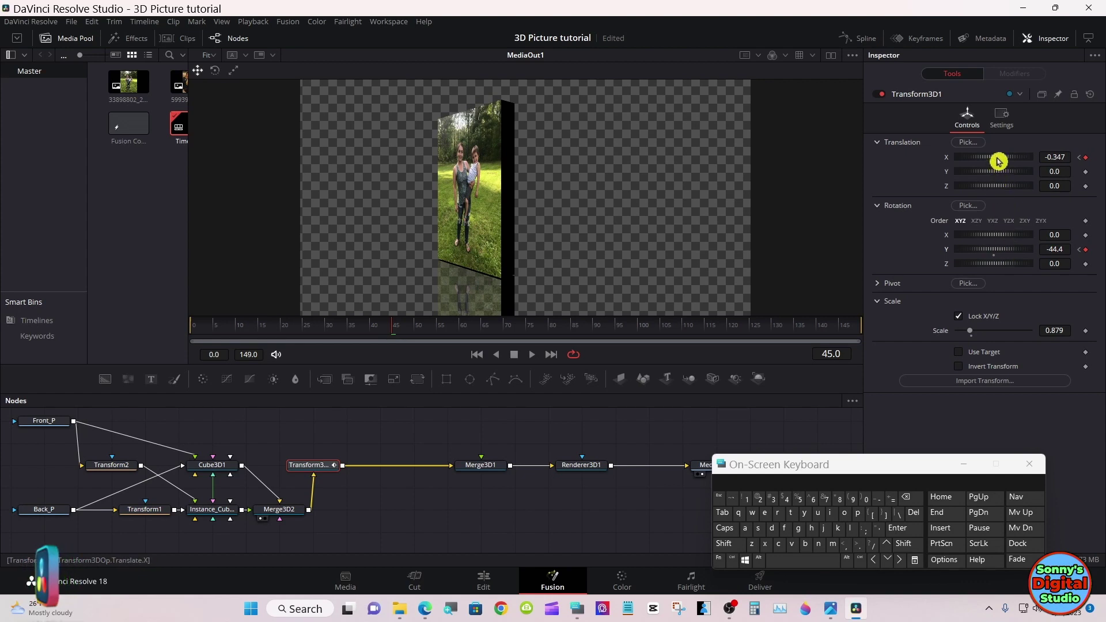
drag(997, 162, 1000, 161)
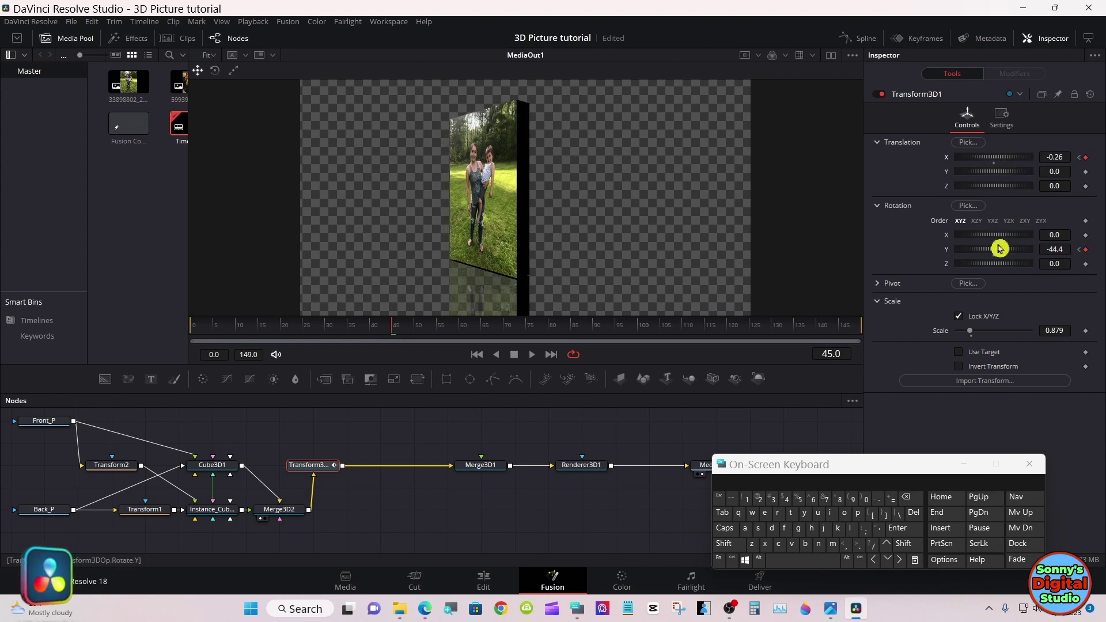
drag(999, 251, 1005, 253)
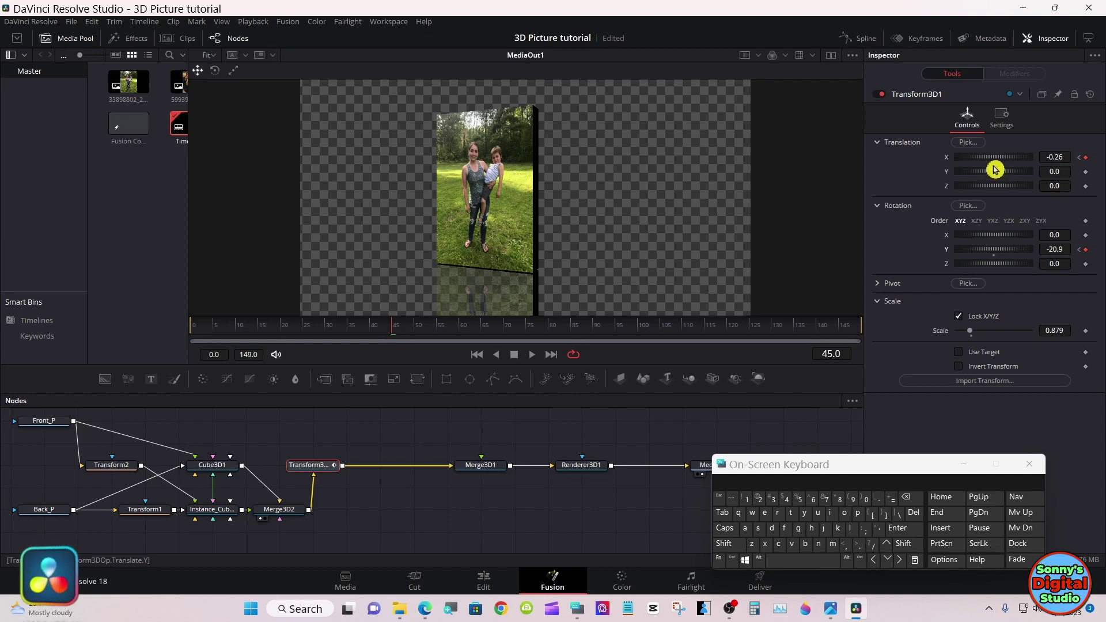
double_click(996, 166)
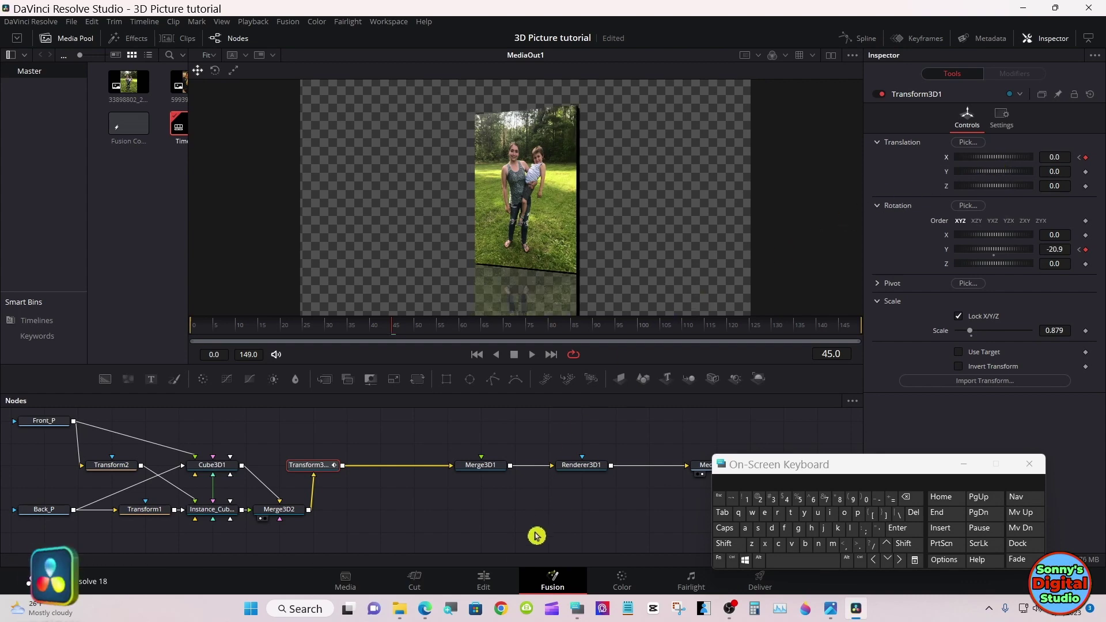
Switch to the Edit page and place the Fusion composition clip at the start of a new timeline.
click(484, 580)
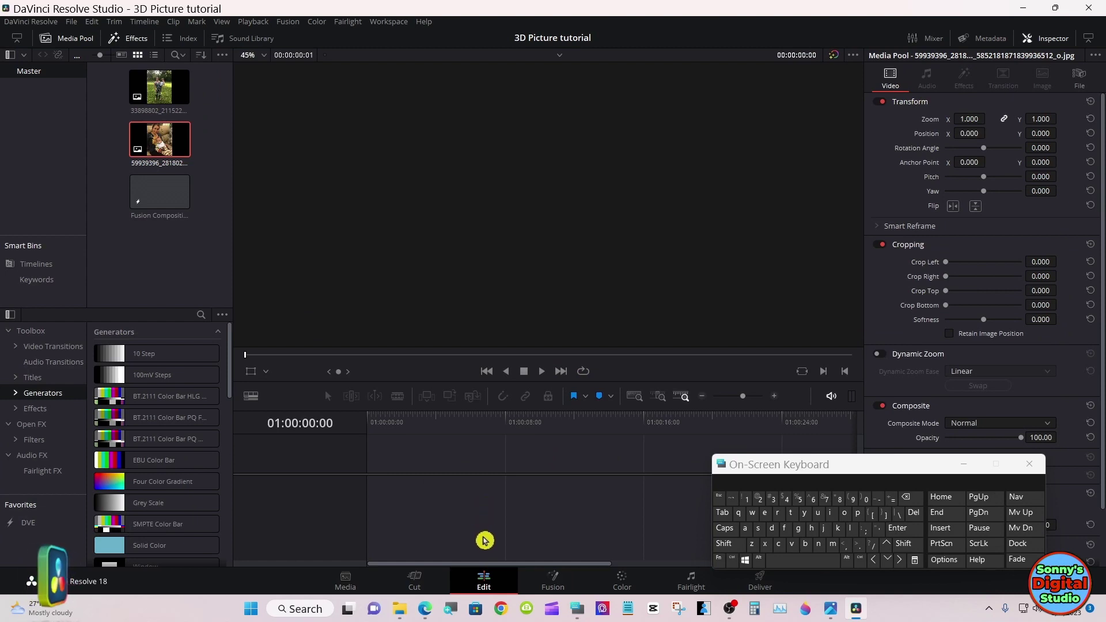
click(486, 566)
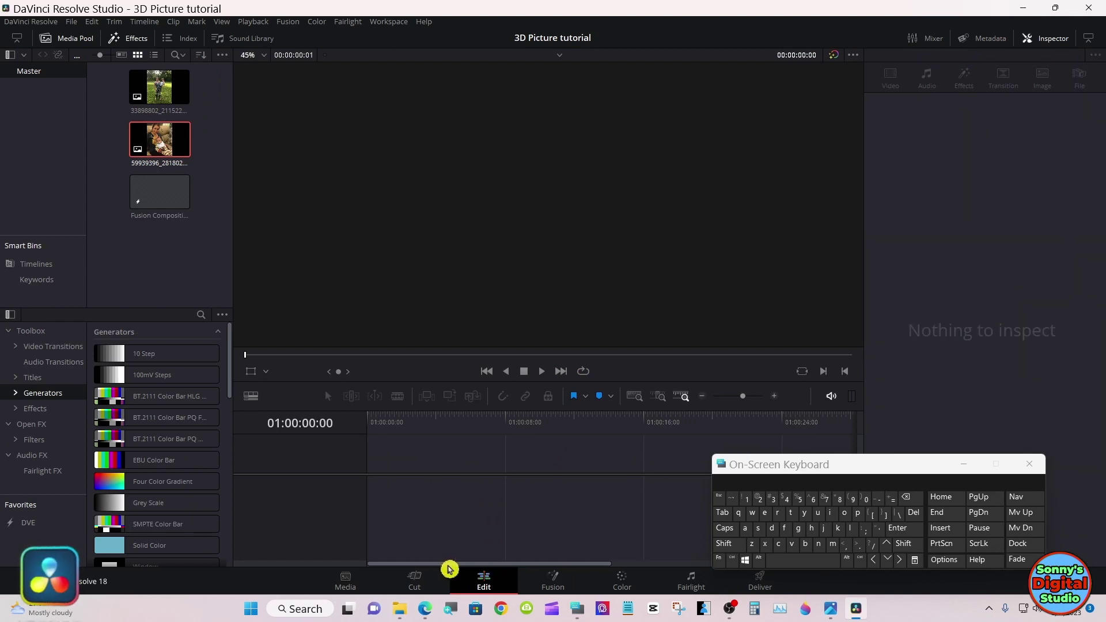
click(157, 197)
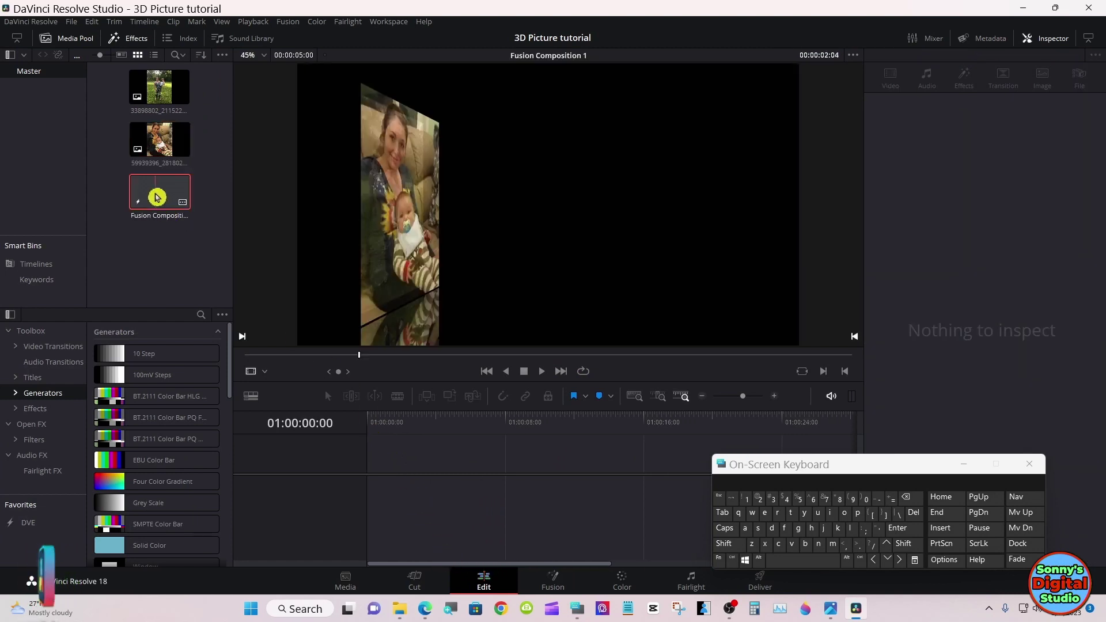
drag(157, 197, 408, 421)
click(392, 424)
click(403, 459)
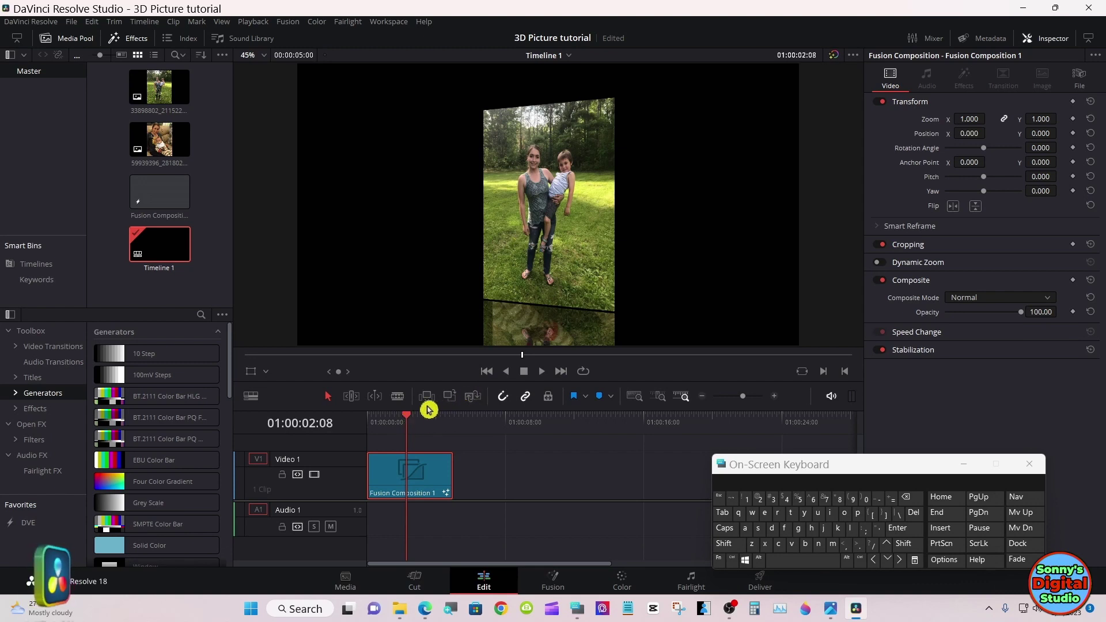
Set the playback render cache to Smart.
click(257, 27)
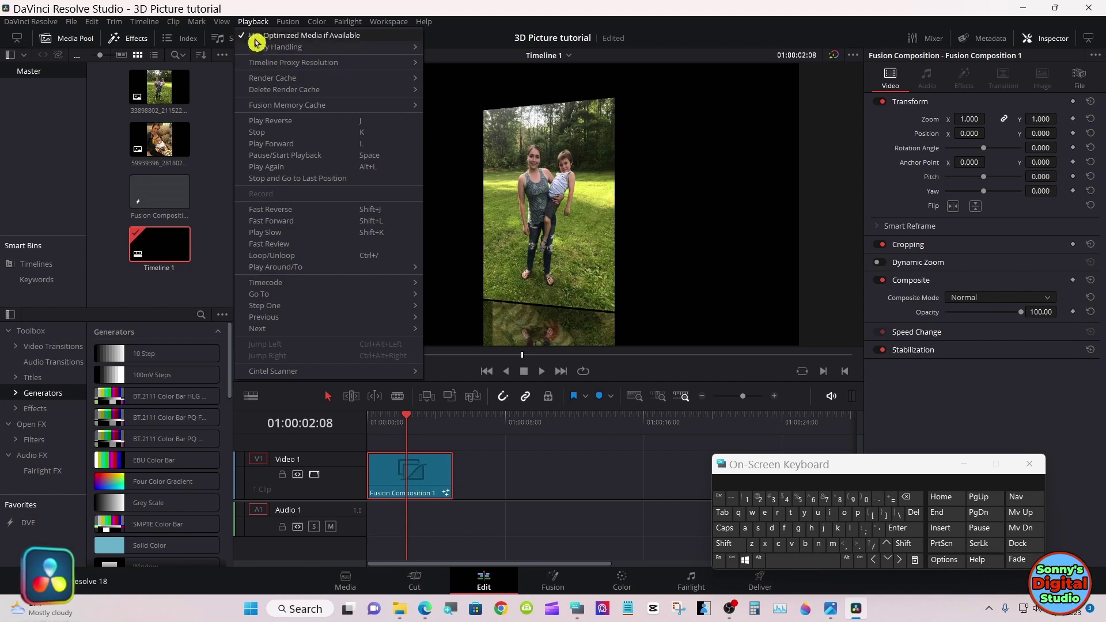
mouse_move(305, 79)
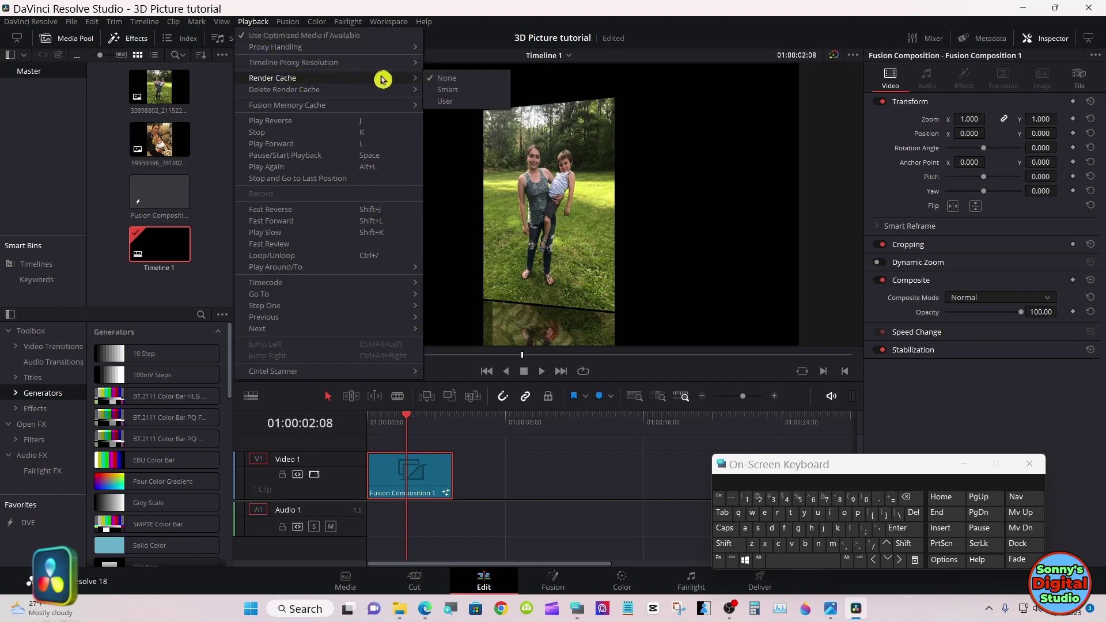
click(448, 89)
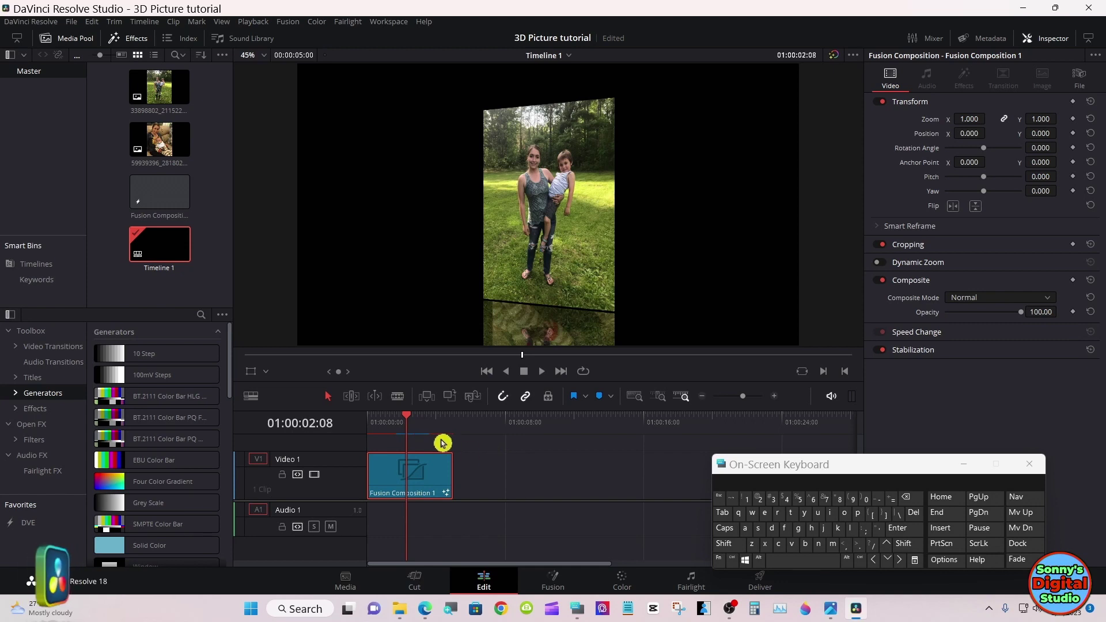
Enable loop playback, play the timeline to review the rotating panel, and stop it.
click(585, 372)
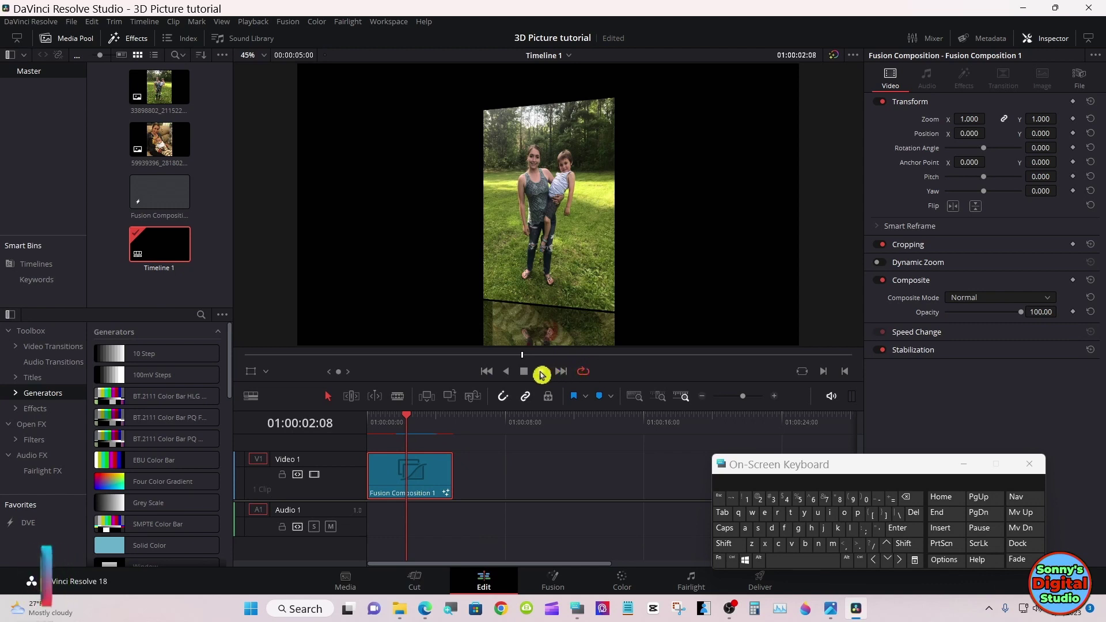
click(540, 375)
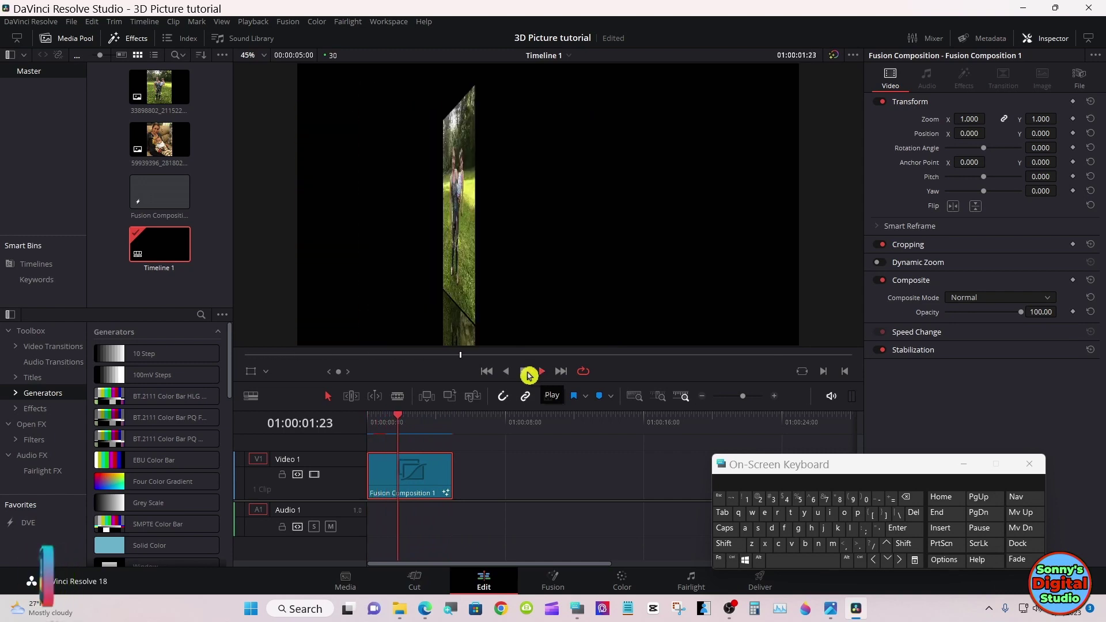
click(523, 372)
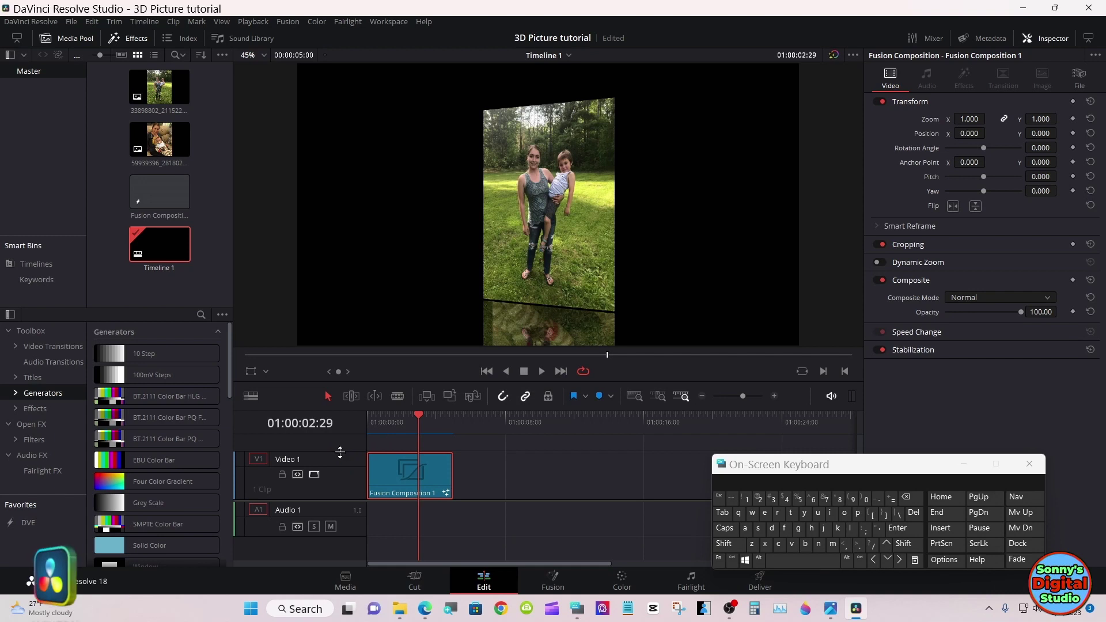
Move the Fusion composition clip up to a second video track and add a Solid Color generator beneath it on Video 1.
drag(339, 452, 398, 455)
click(394, 482)
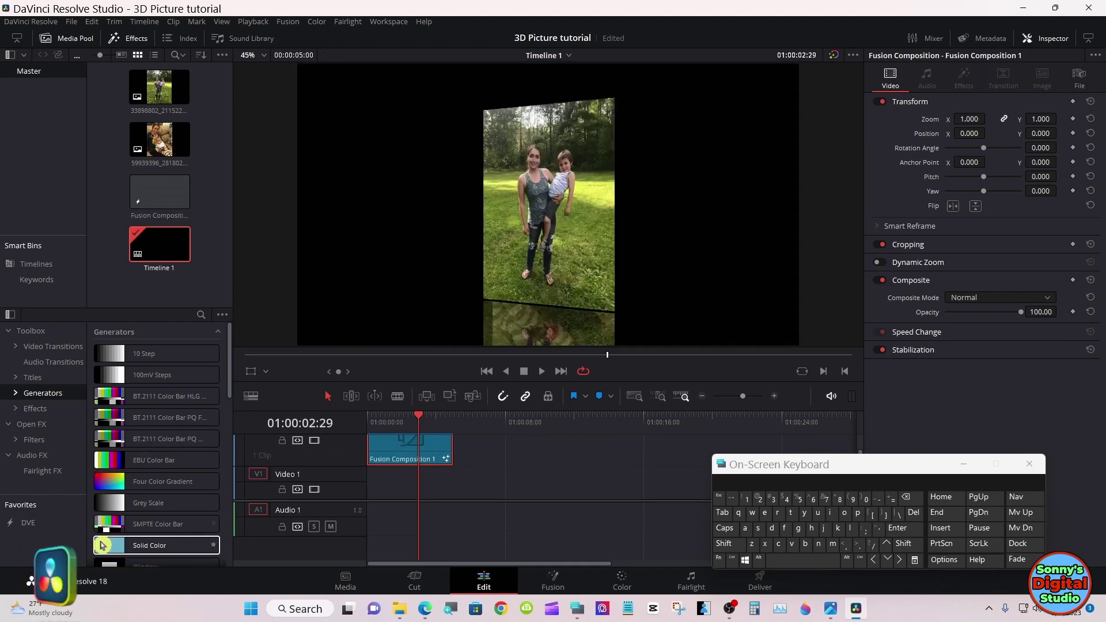
drag(110, 545, 388, 486)
click(385, 487)
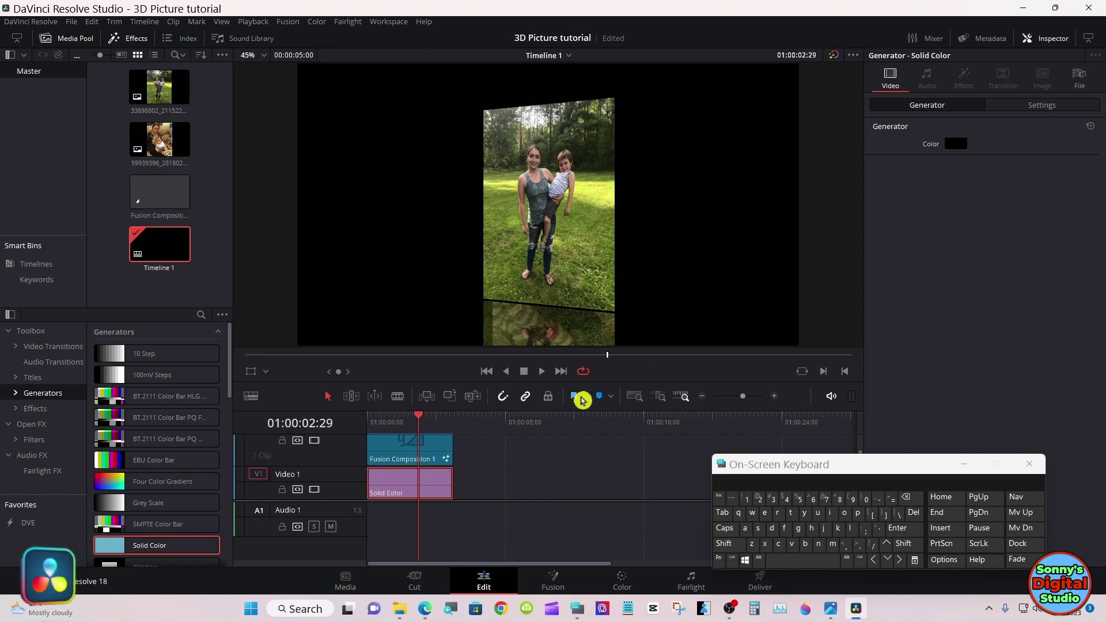
Set the Solid Color background to dark blue #29537c and save that shade as a custom color.
click(958, 144)
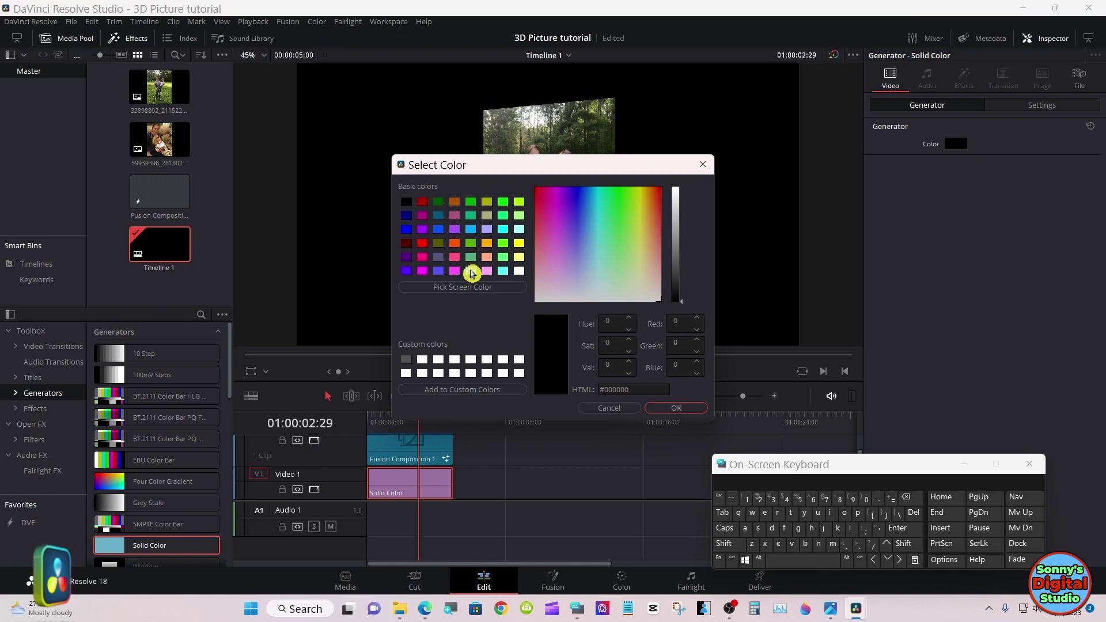
click(471, 271)
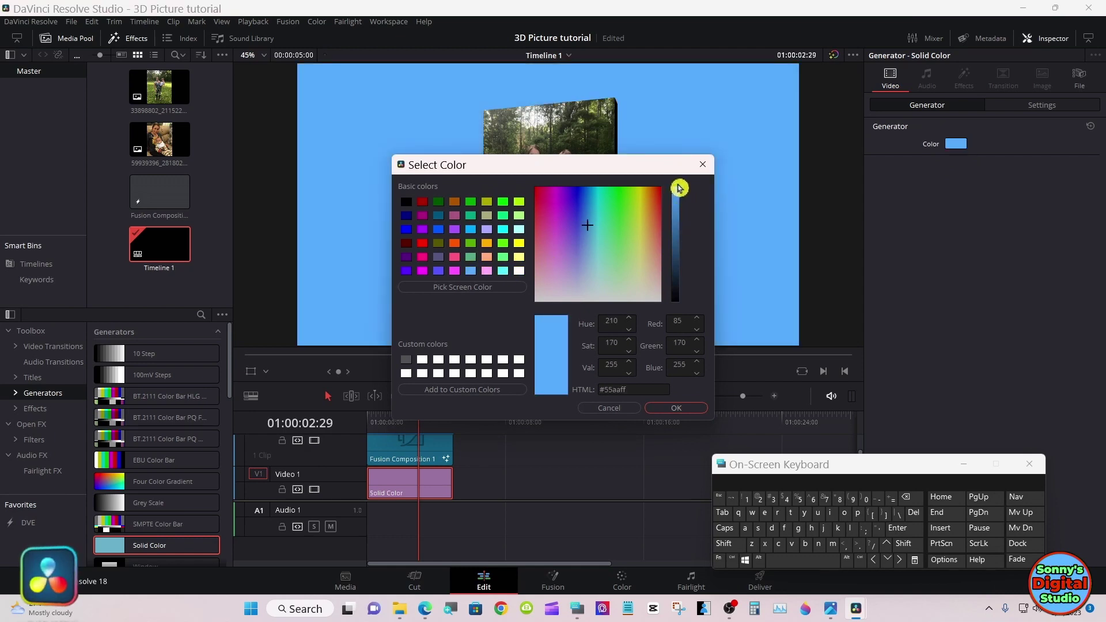
drag(681, 191, 682, 244)
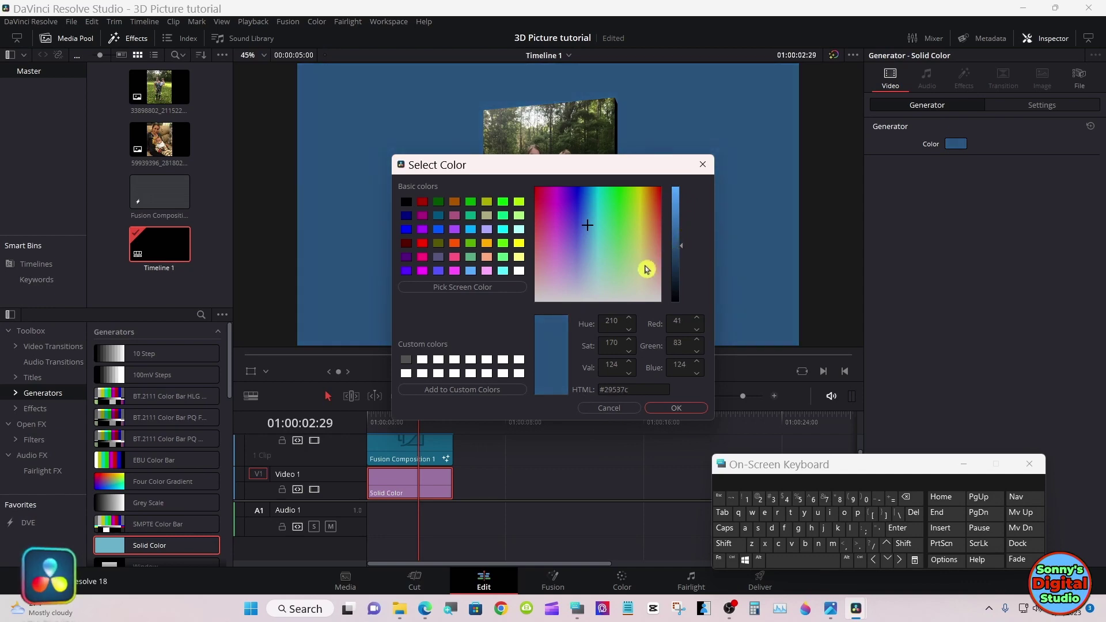
click(491, 395)
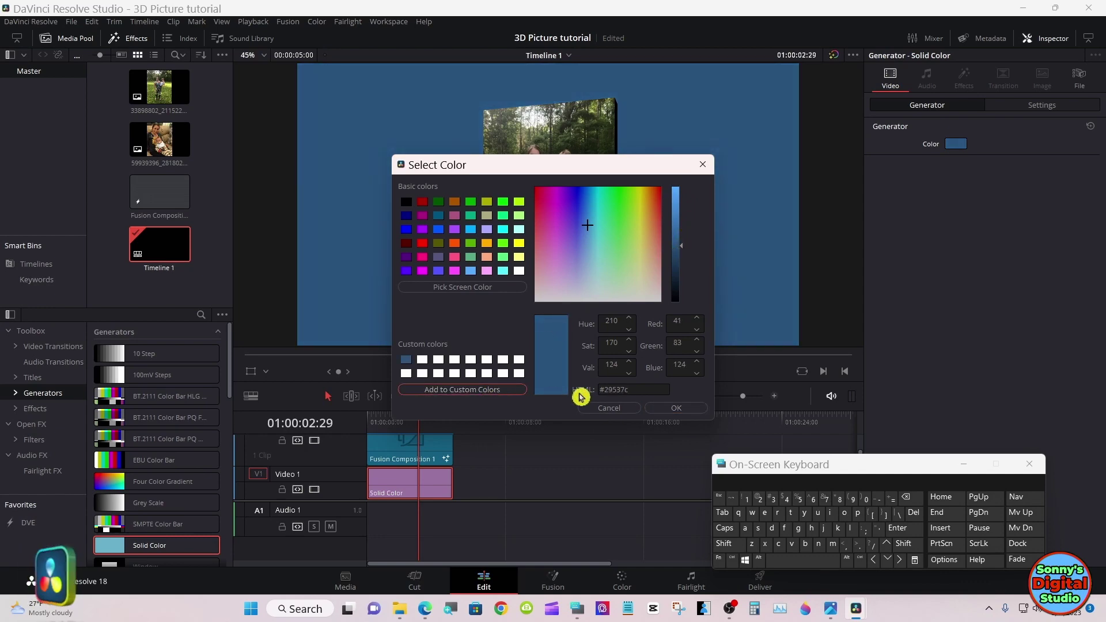
click(669, 408)
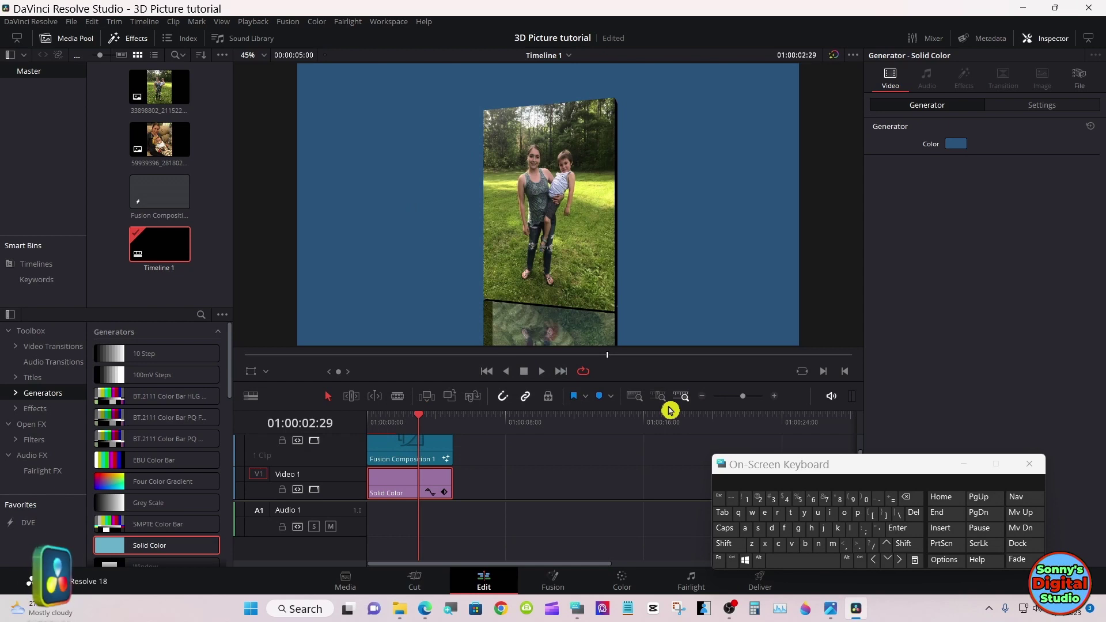
Dismiss the on-screen keyboard and reduce the height of the Video 2 track in the timeline.
scroll(502, 491, up, 1)
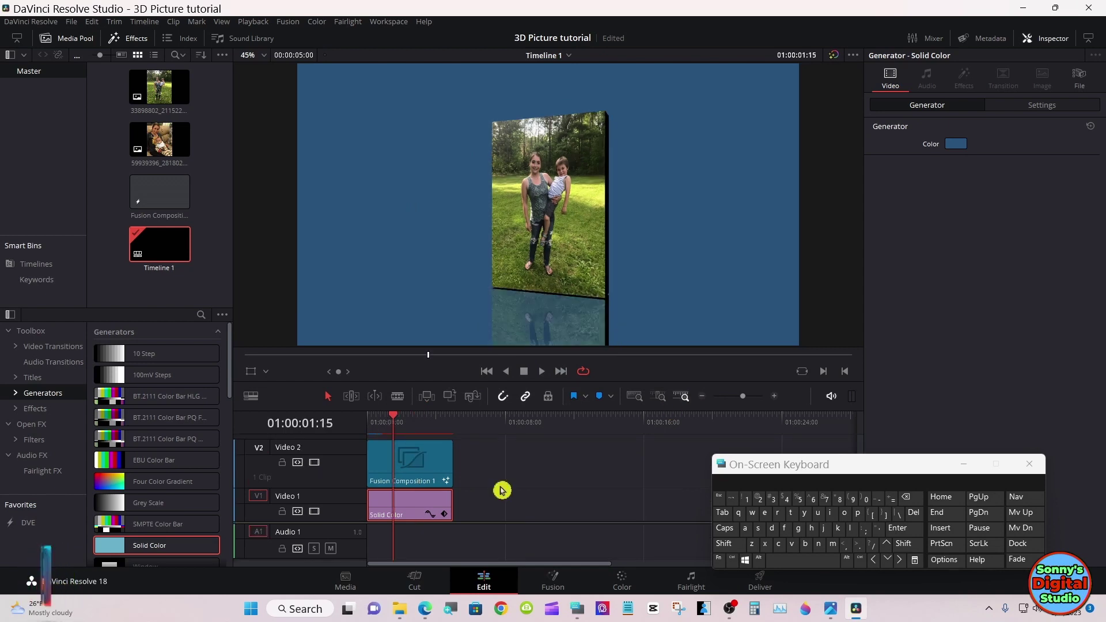
drag(960, 455, 961, 461)
click(938, 472)
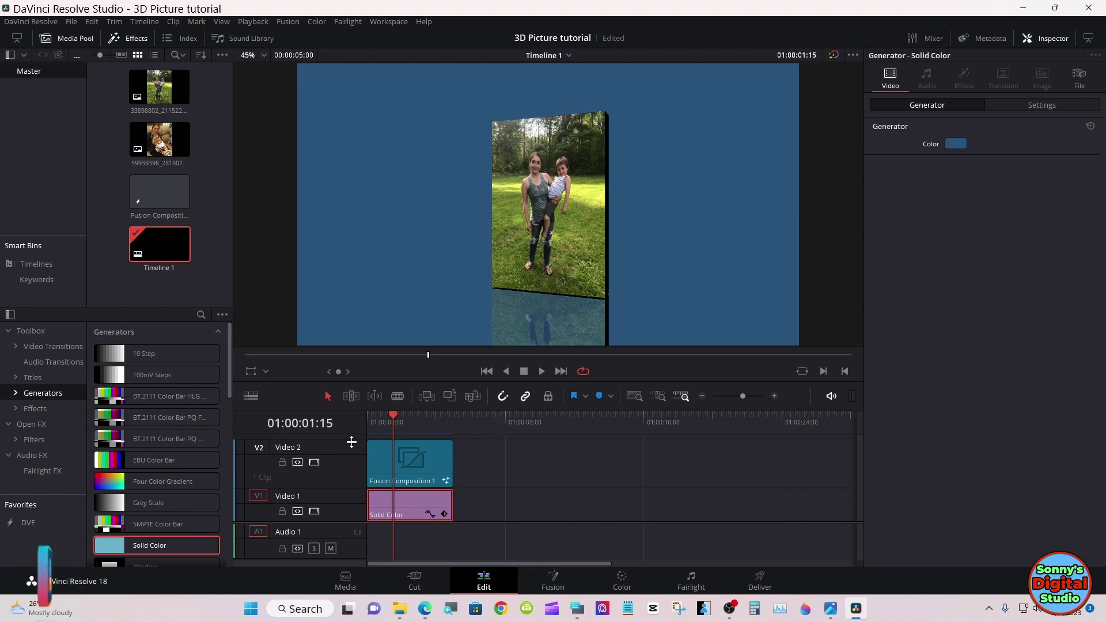
drag(351, 442, 351, 478)
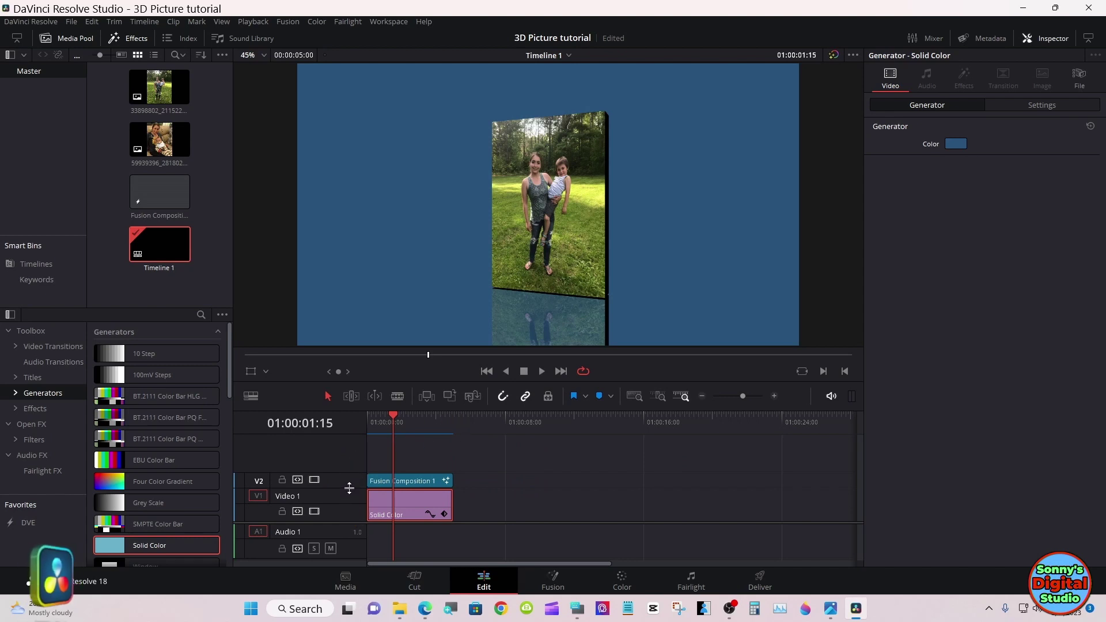
Shrink the Video 1 track and enlarge the viewer to play back the rotating panel over the blue background.
drag(349, 487, 349, 508)
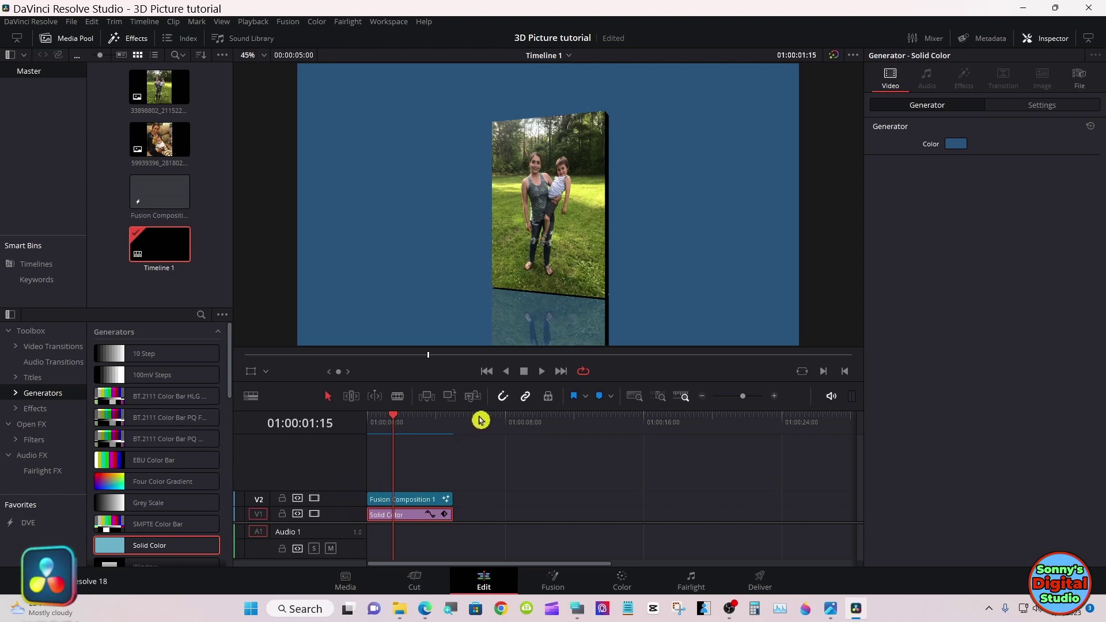
drag(493, 409, 491, 471)
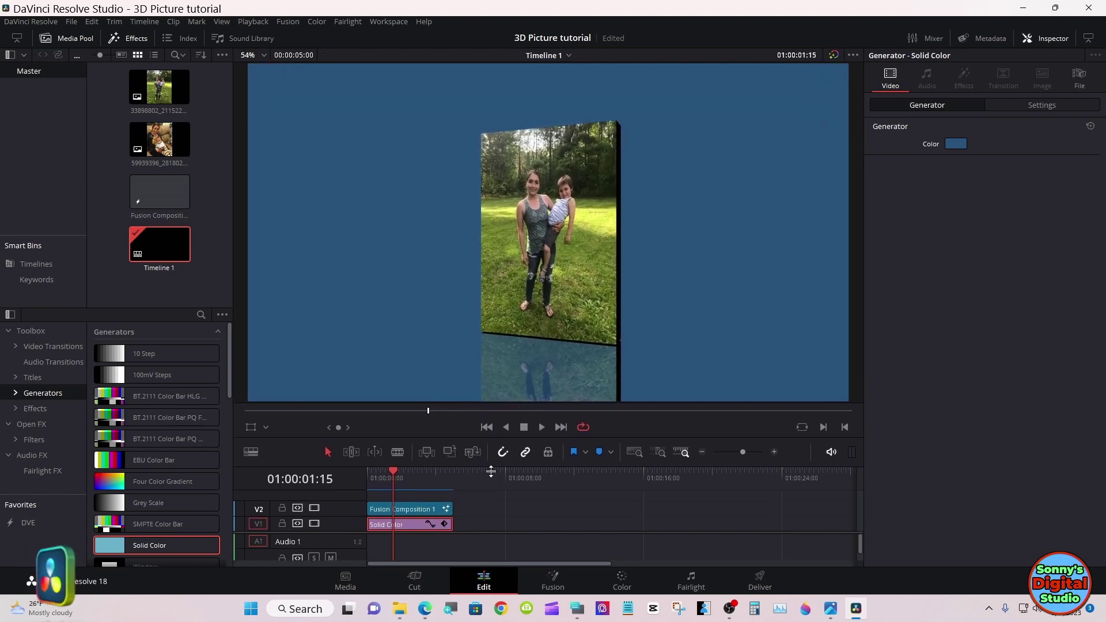
click(541, 429)
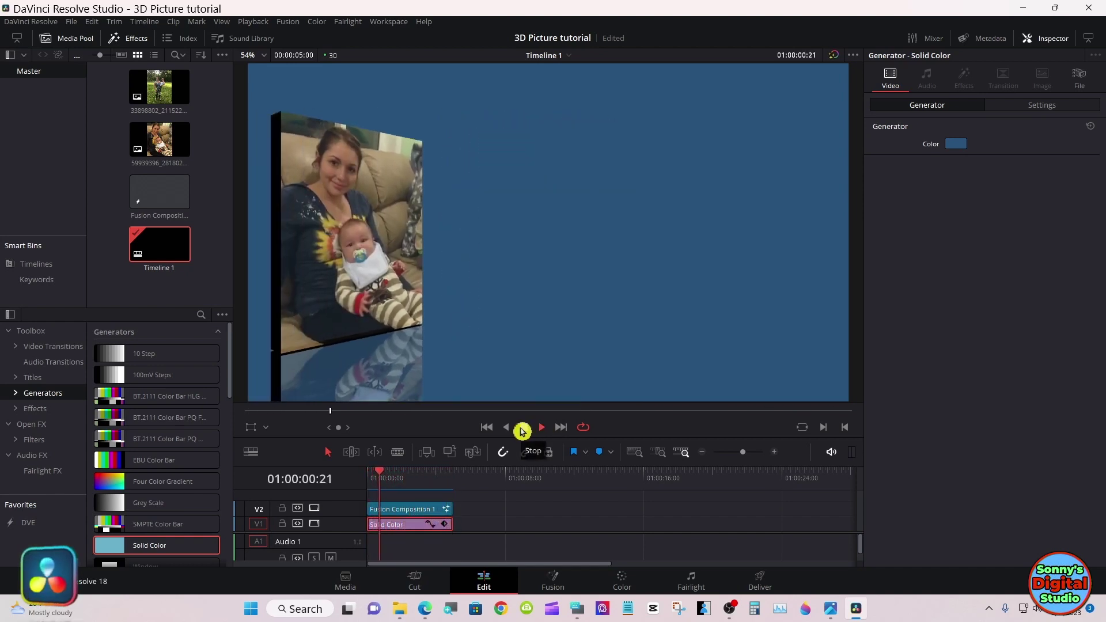
click(522, 429)
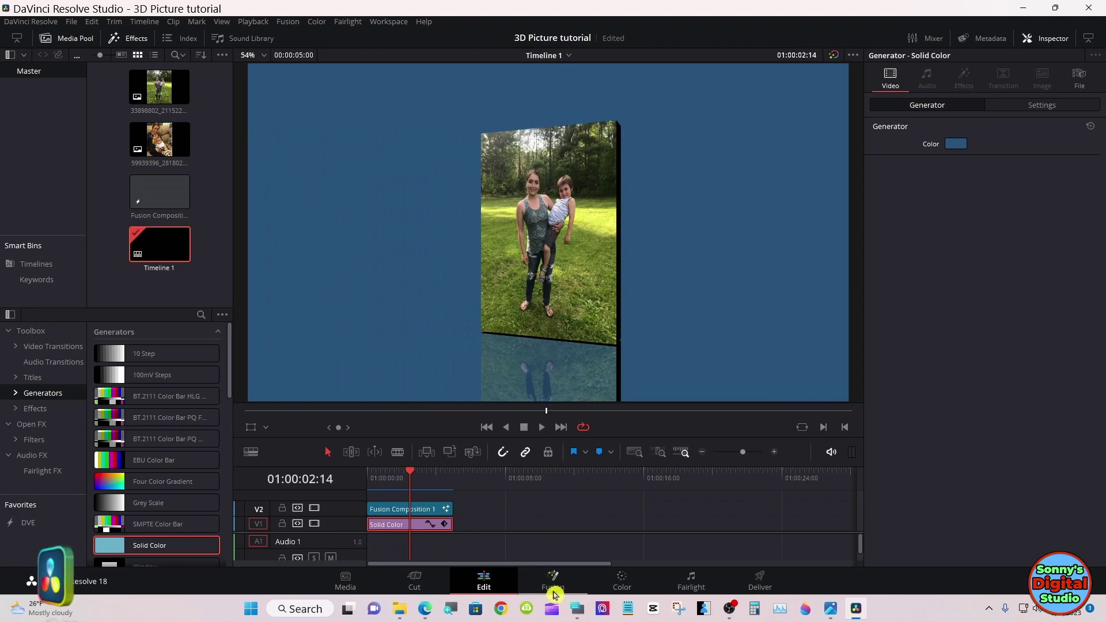
At frame 45 of Transform3D1 in Fusion, remove the Y rotation keyframe and set the X translation to -0.464.
click(553, 582)
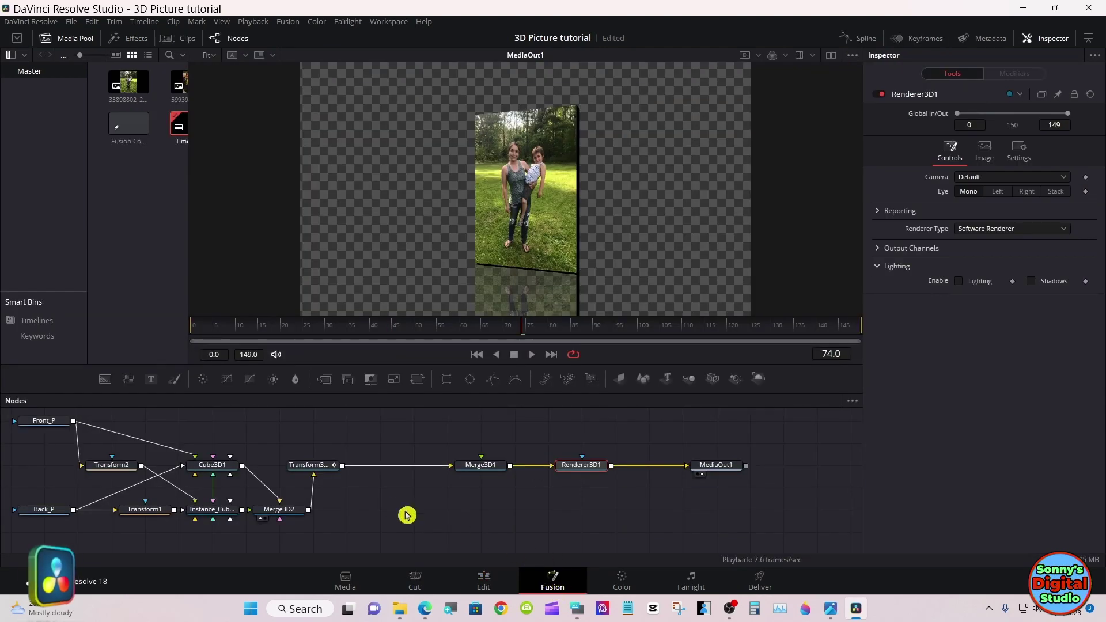
click(319, 468)
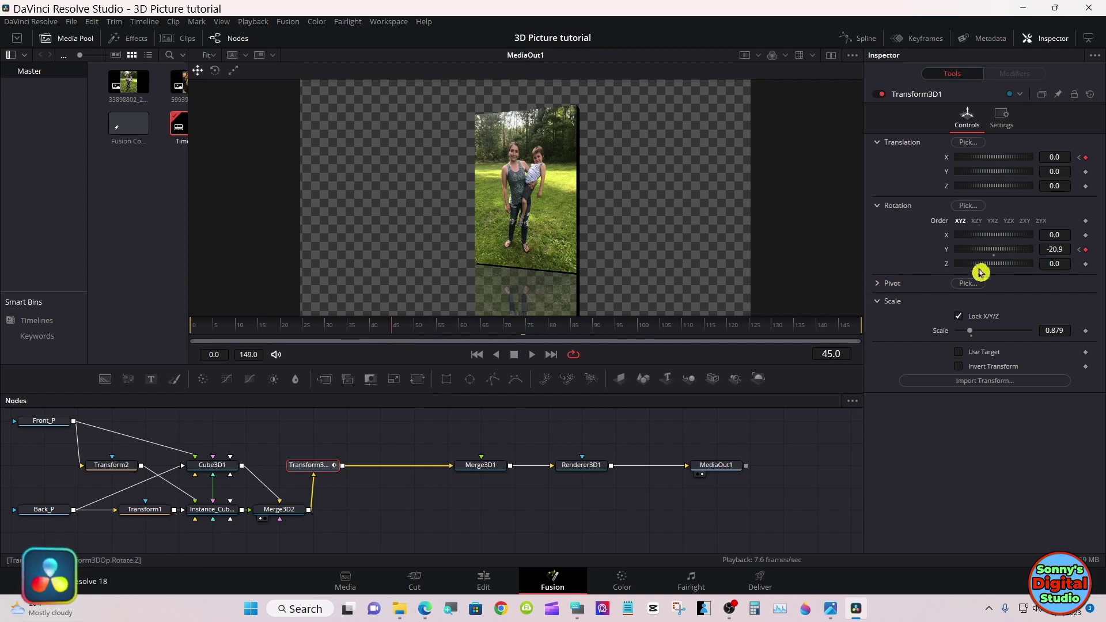
click(1087, 252)
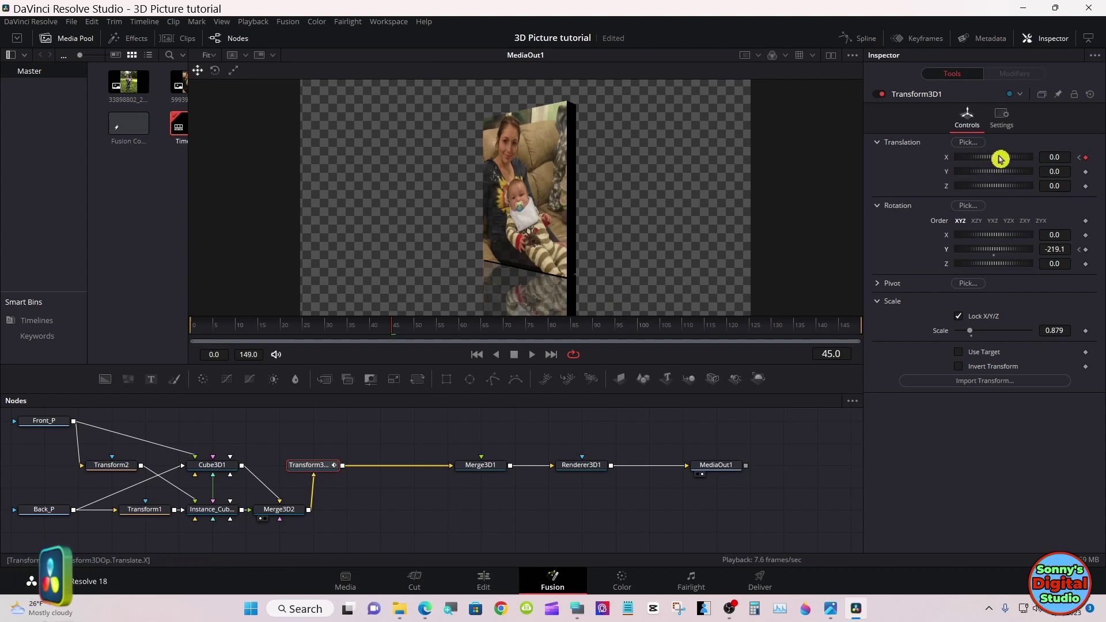
drag(1000, 159, 990, 157)
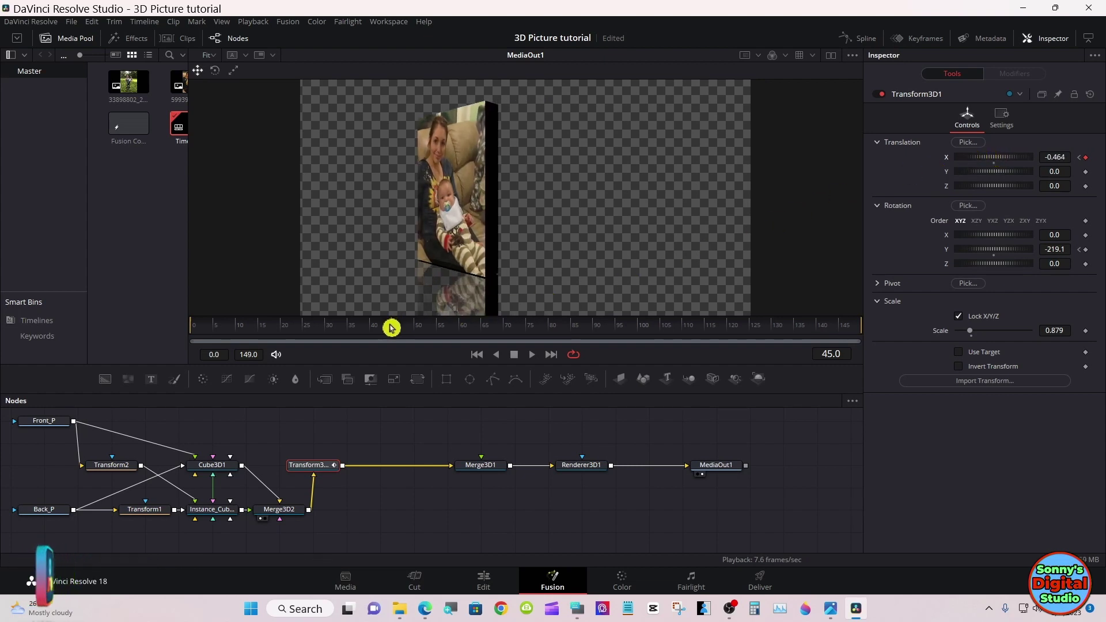
At frame 55, keyframe Transform3D1's Y rotation at -23.4 and reset its X translation to 0.0.
drag(395, 329, 442, 332)
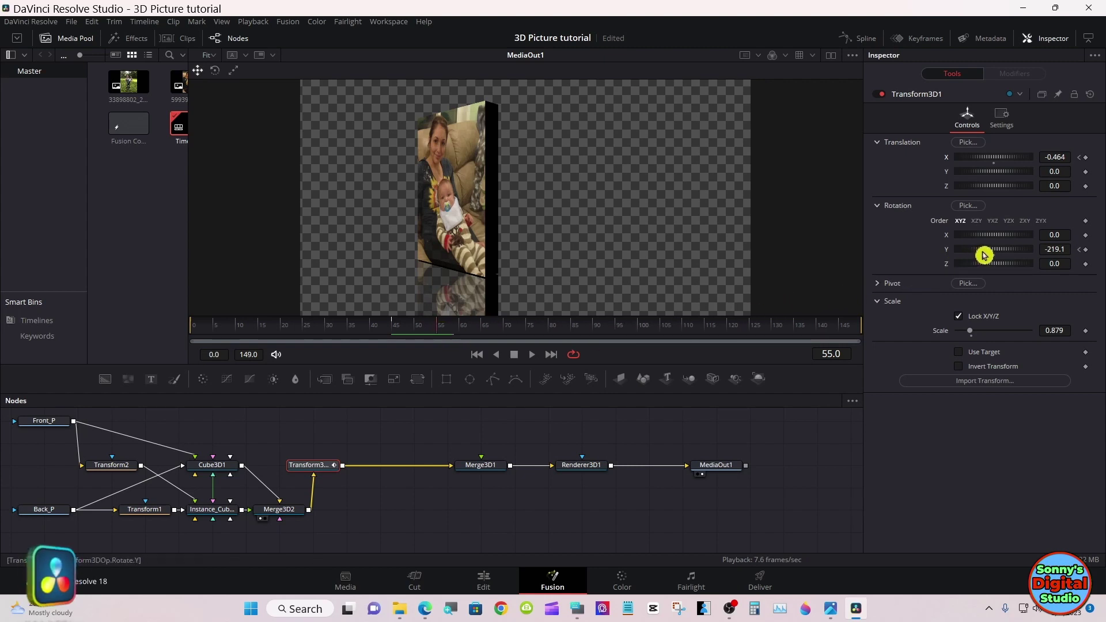
drag(983, 254, 1001, 248)
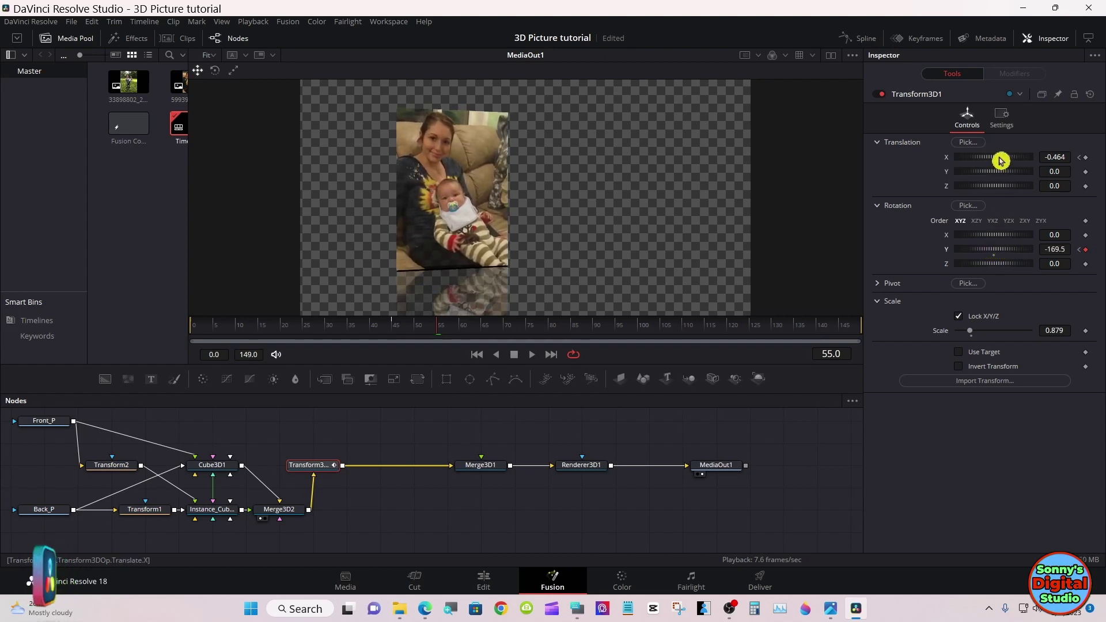
drag(1000, 160, 1005, 160)
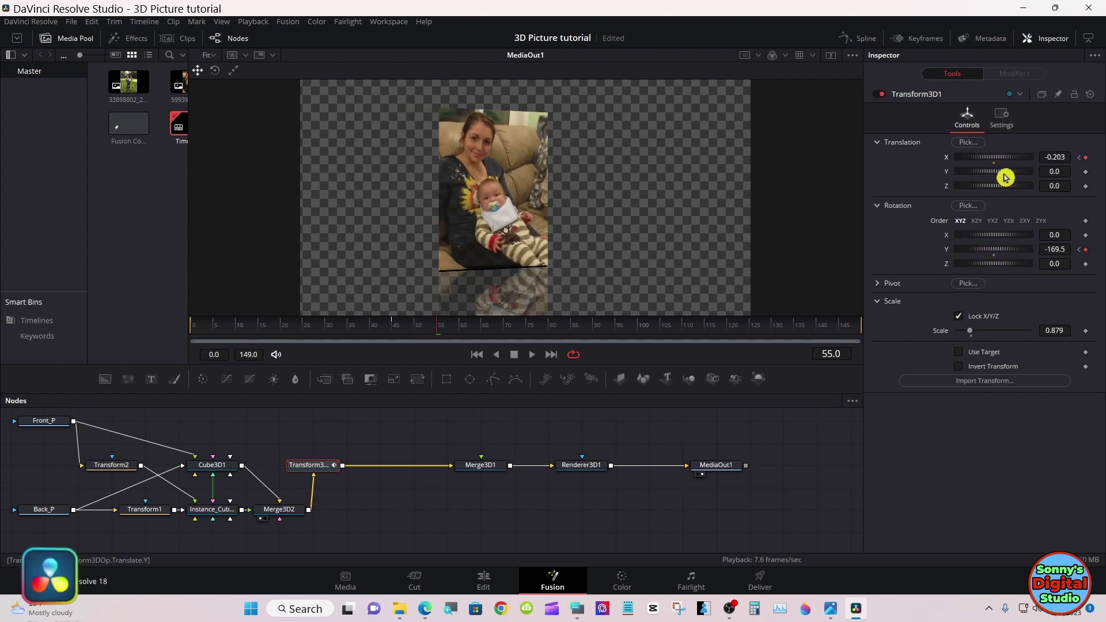
mouse_move(993, 249)
mouse_down()
mouse_move(1023, 251)
mouse_move(1013, 253)
mouse_up()
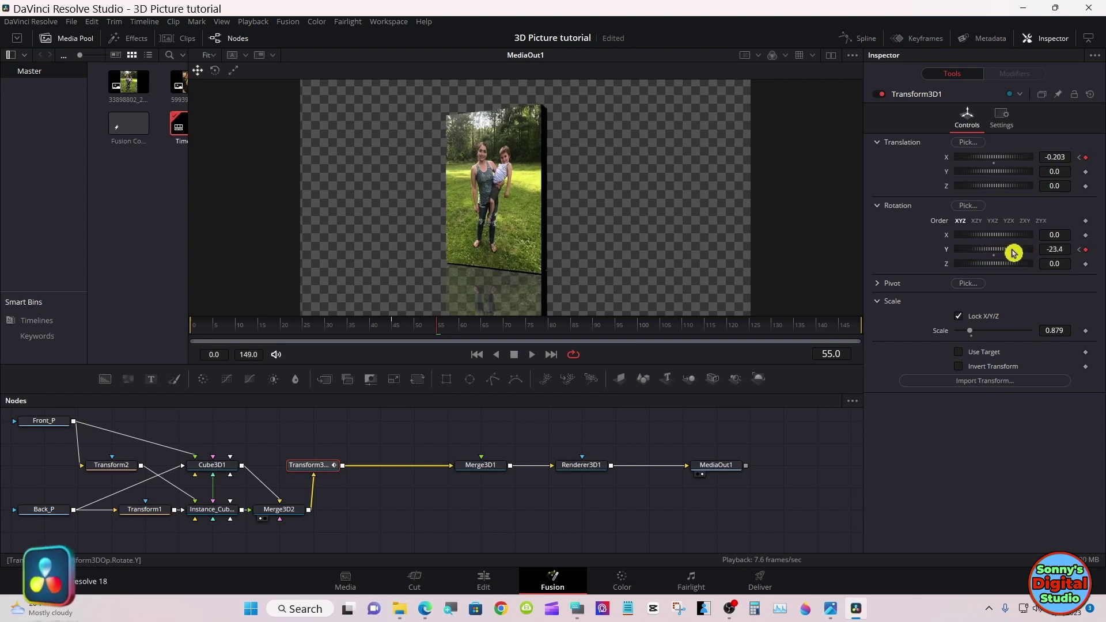
double_click(993, 163)
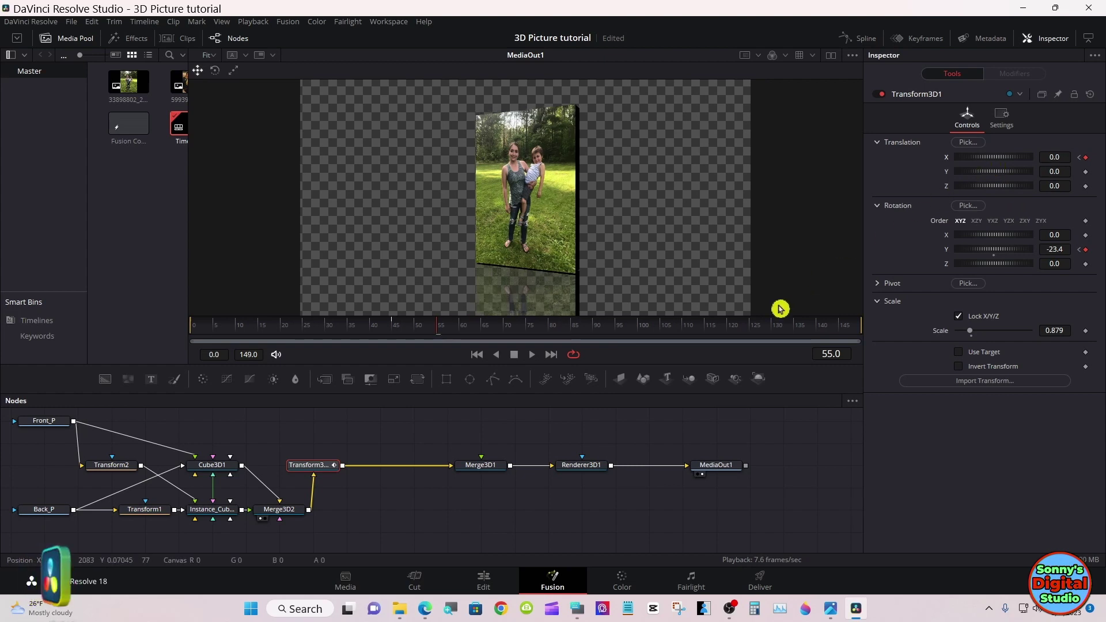
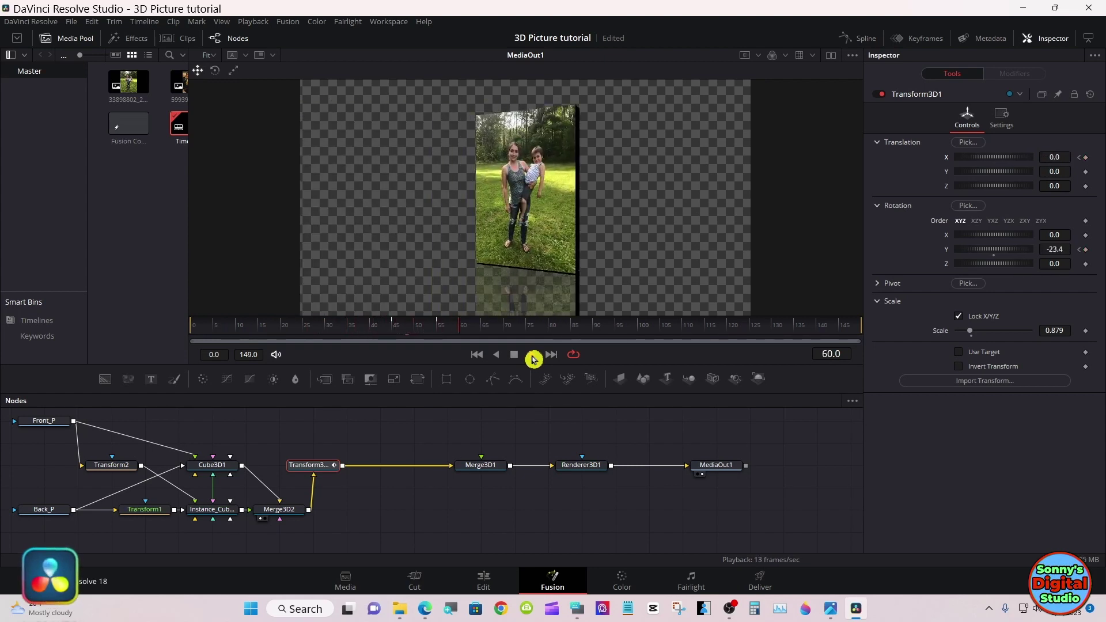
Stop the Fusion preview and play the composited clip on the edit timeline to review the panel's turn.
click(517, 357)
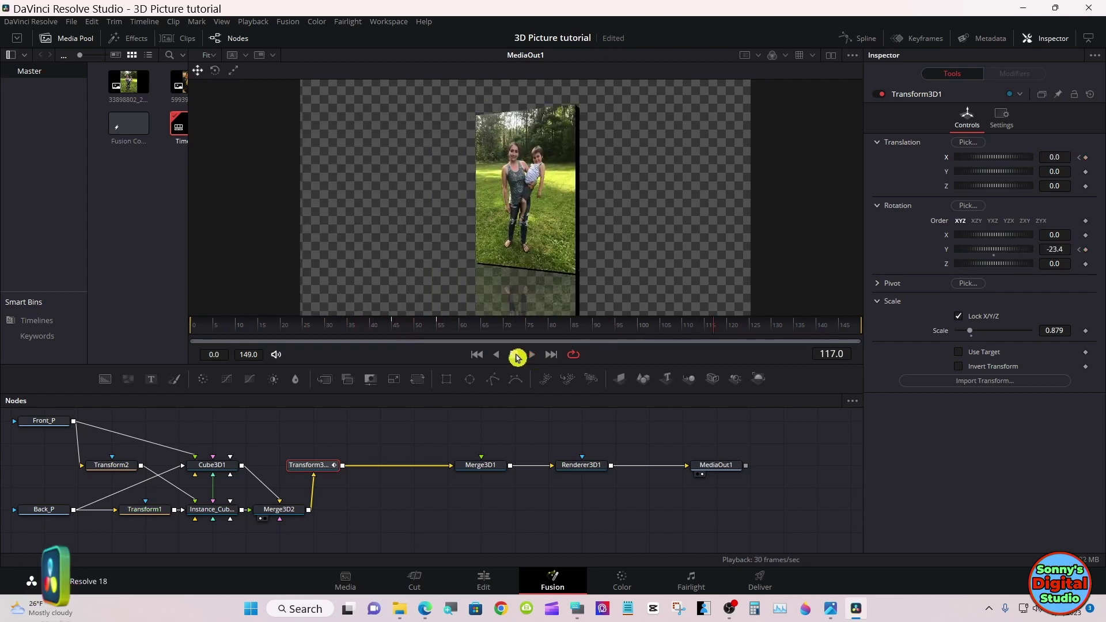
click(481, 578)
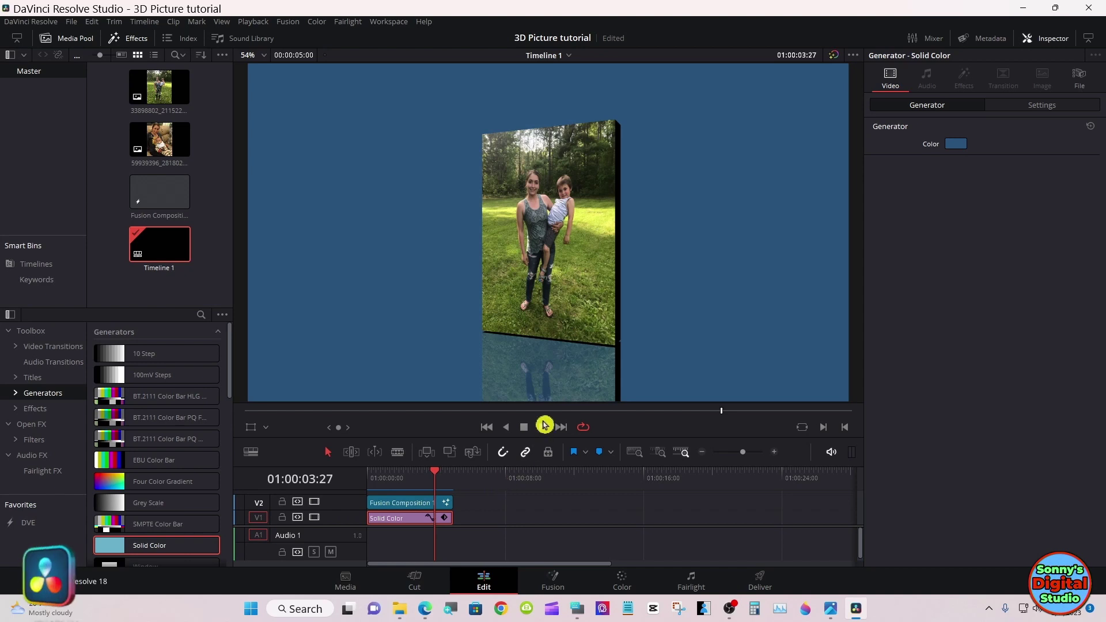
click(543, 428)
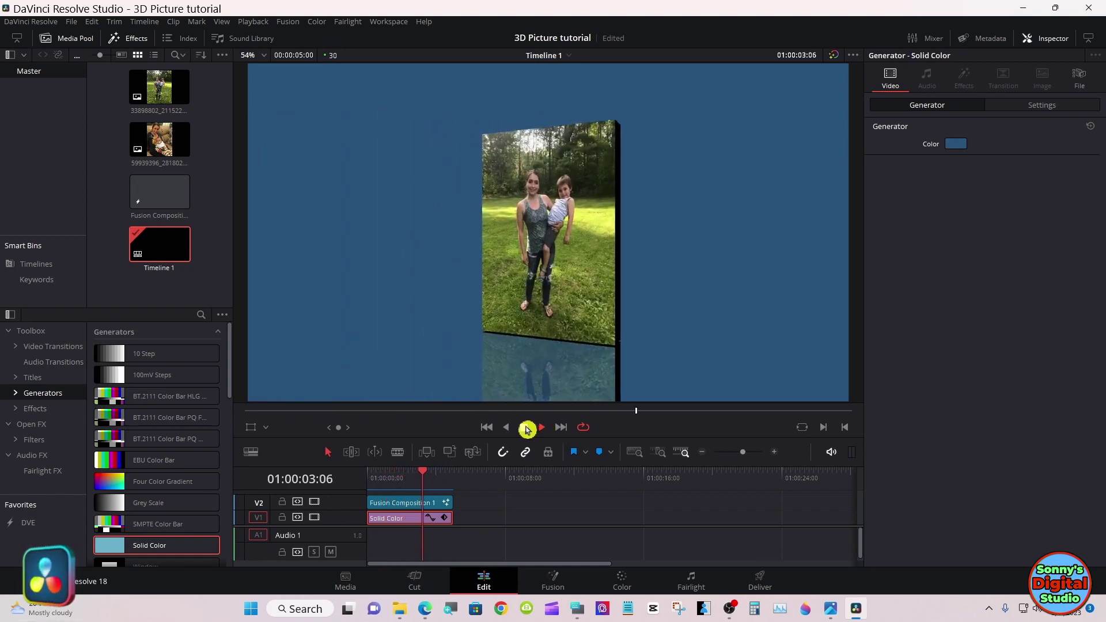
click(525, 428)
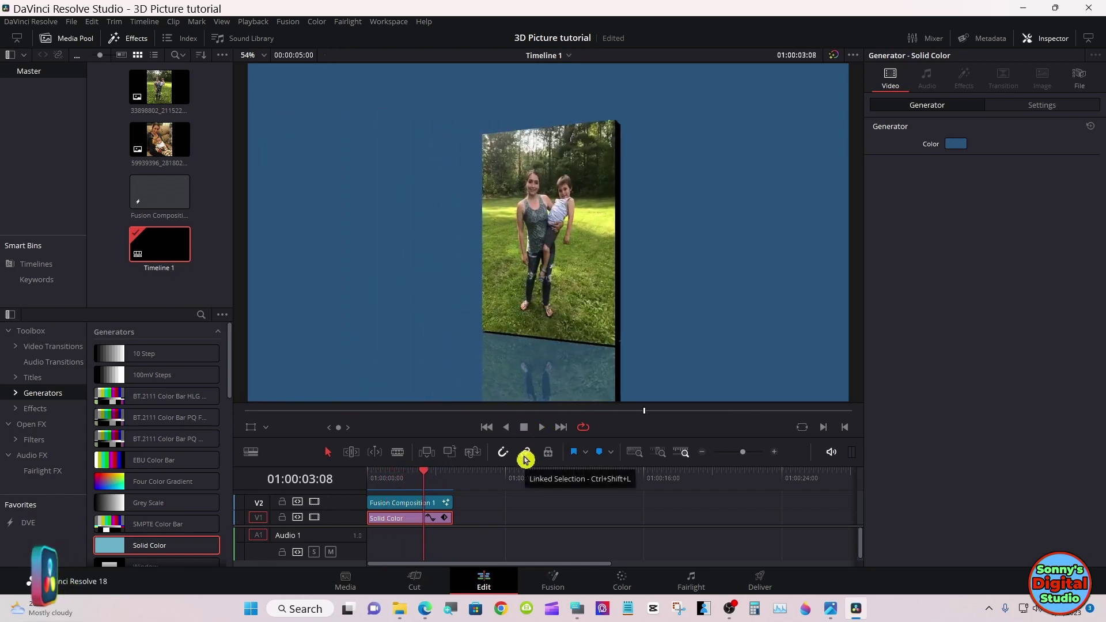
Turn off loop playback and scrub through the clip on the timeline to check the panel's rotation.
click(525, 456)
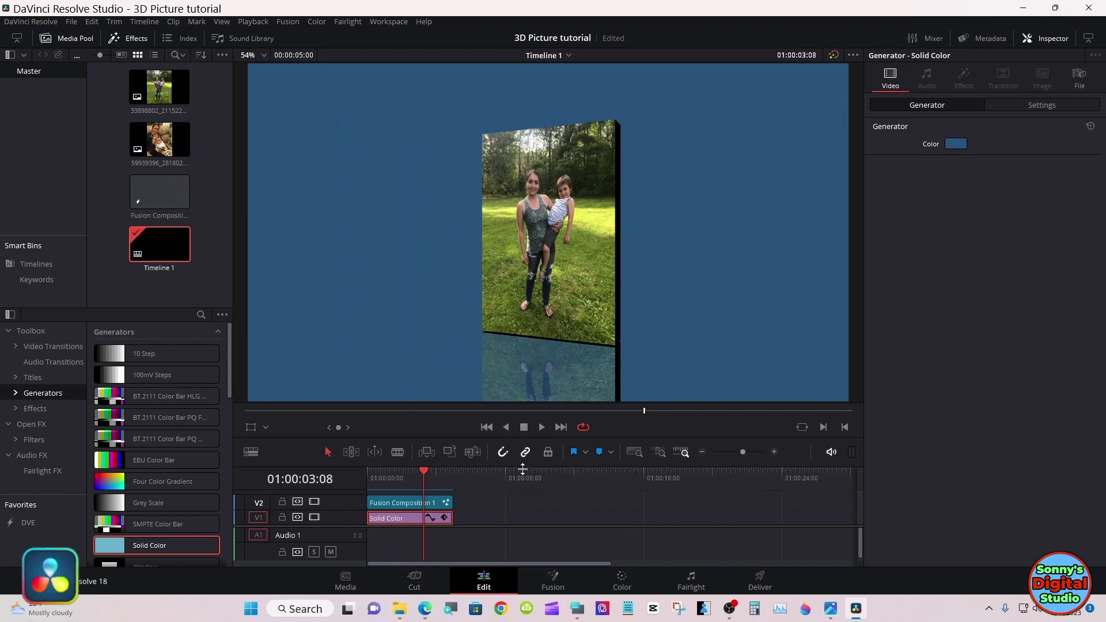
click(524, 484)
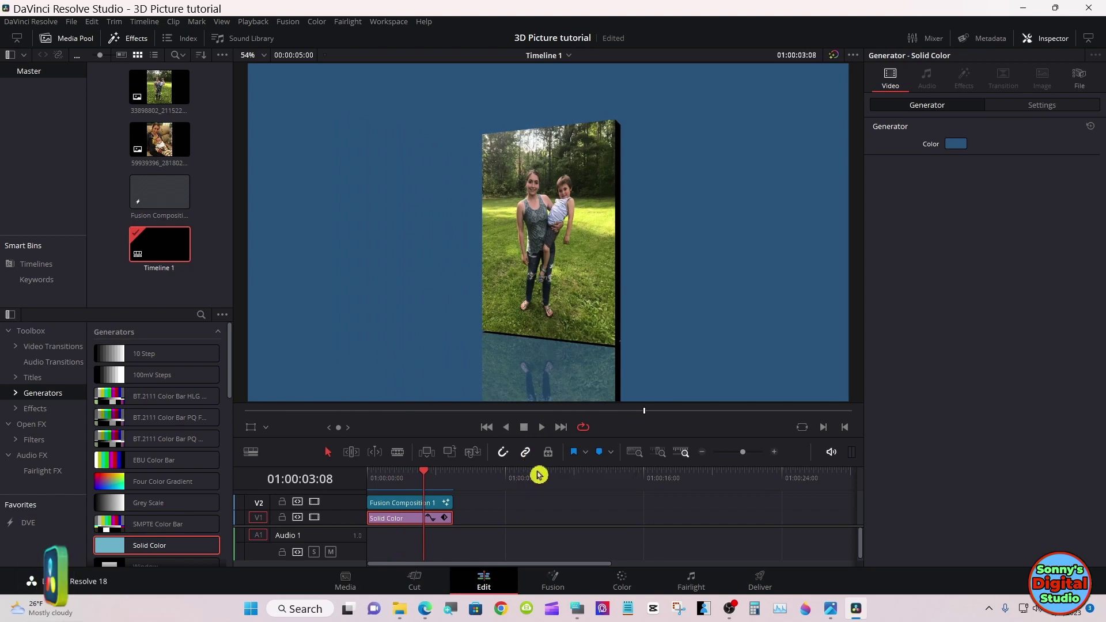
click(580, 415)
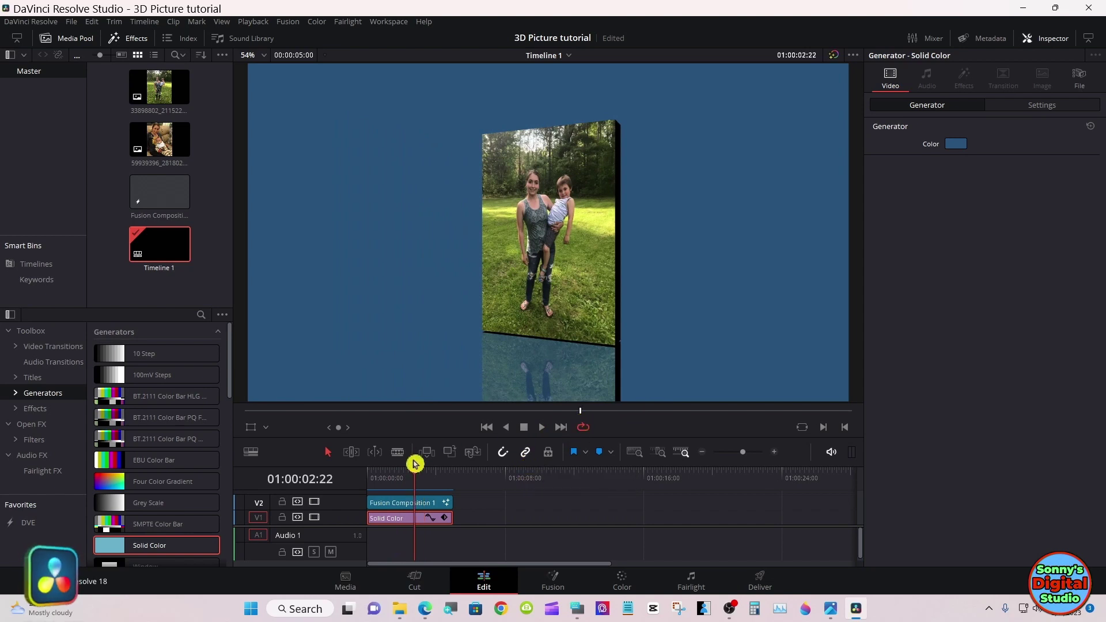
click(583, 426)
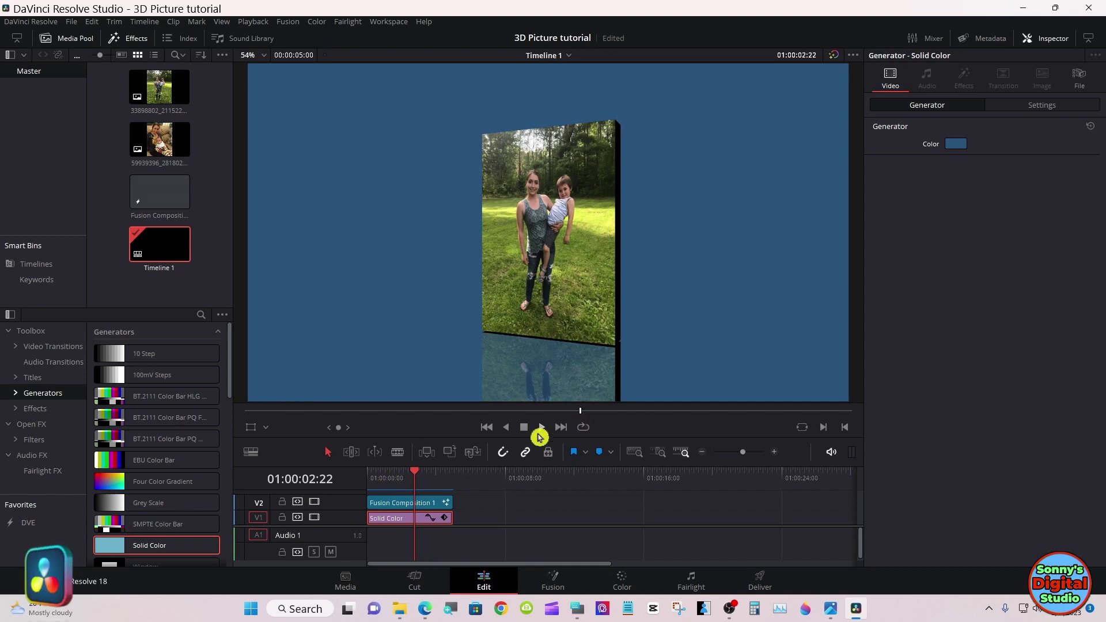
drag(373, 474, 429, 476)
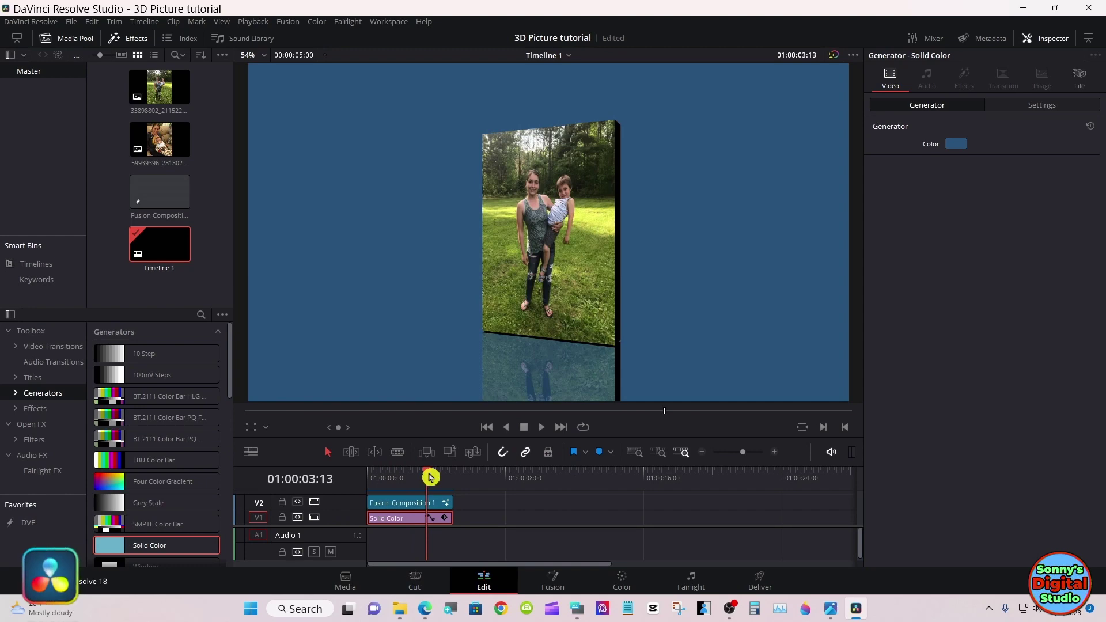
At frame 55 of Transform3D1 in Fusion, remove the Y rotation keyframe and set the X translation to -0.29.
click(559, 580)
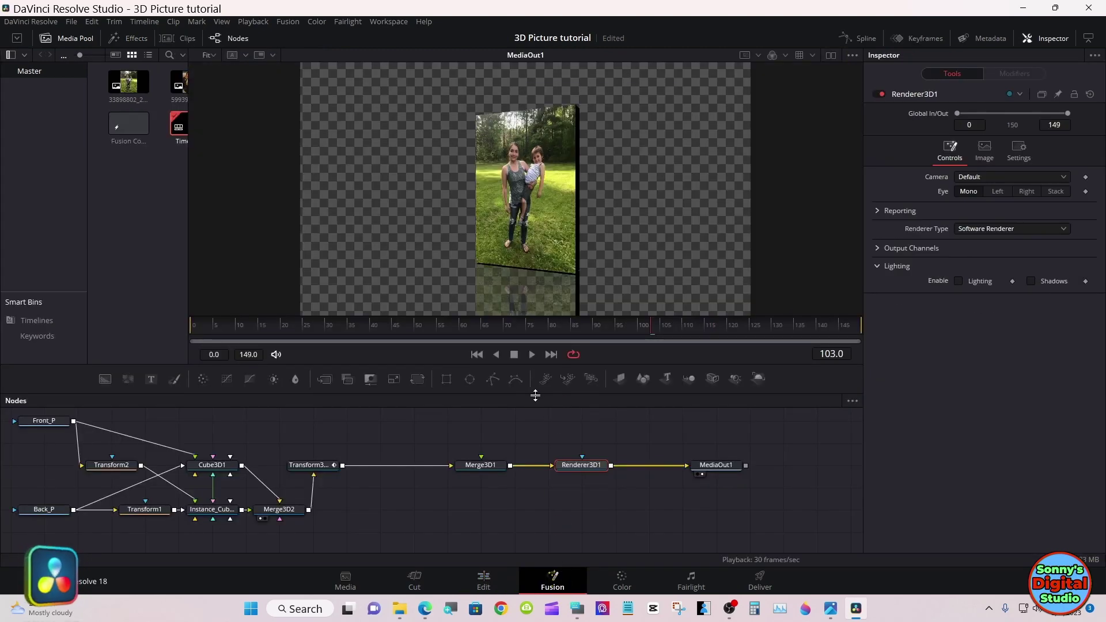
click(326, 470)
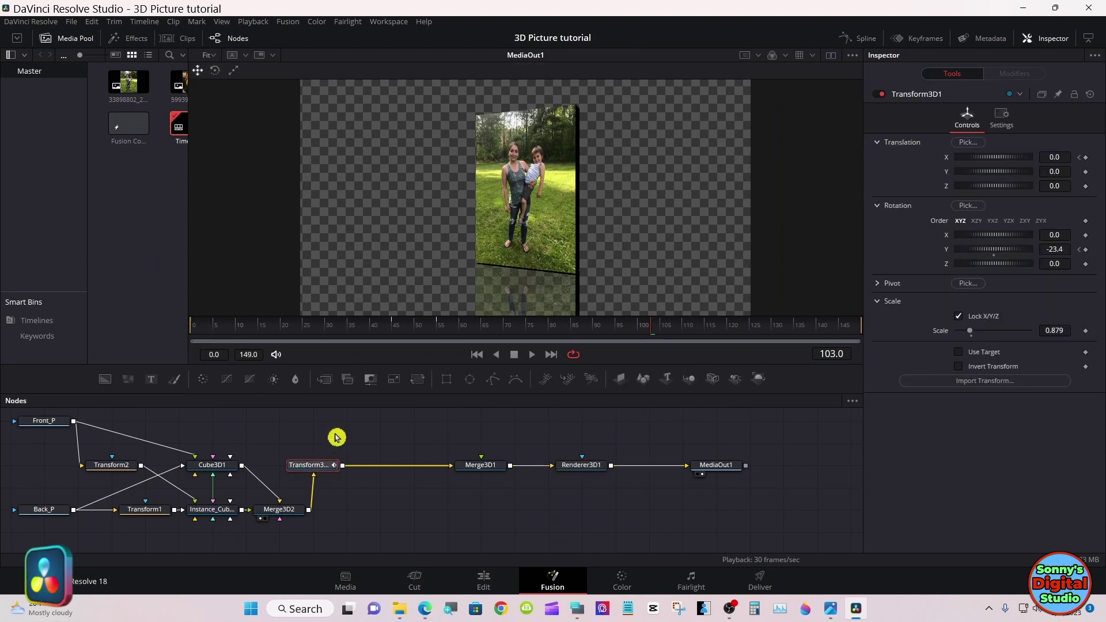
click(442, 334)
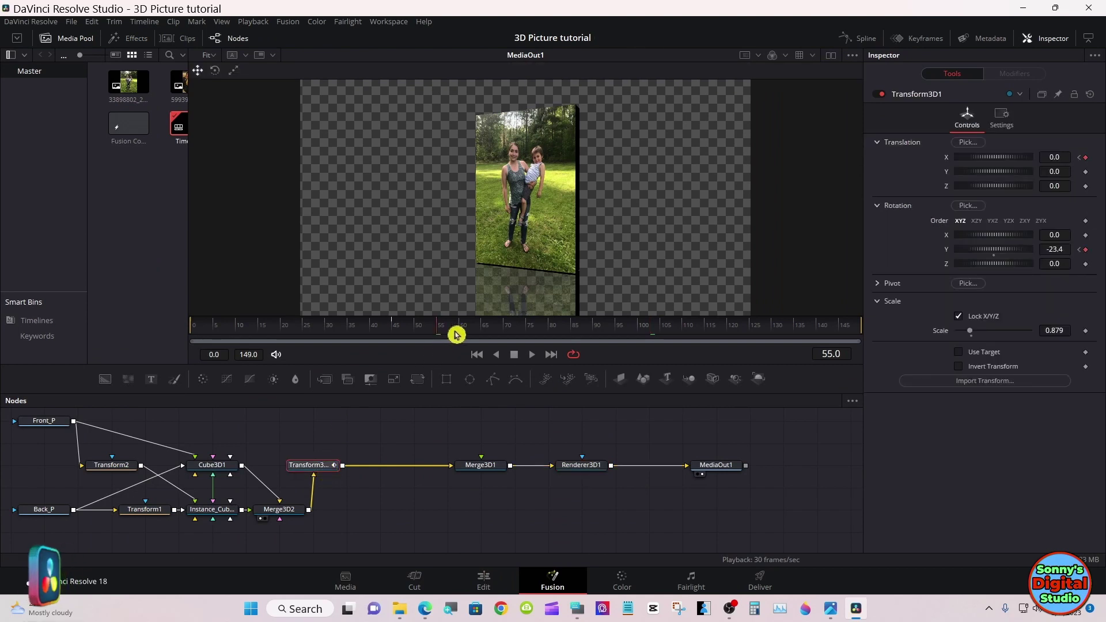
click(1086, 251)
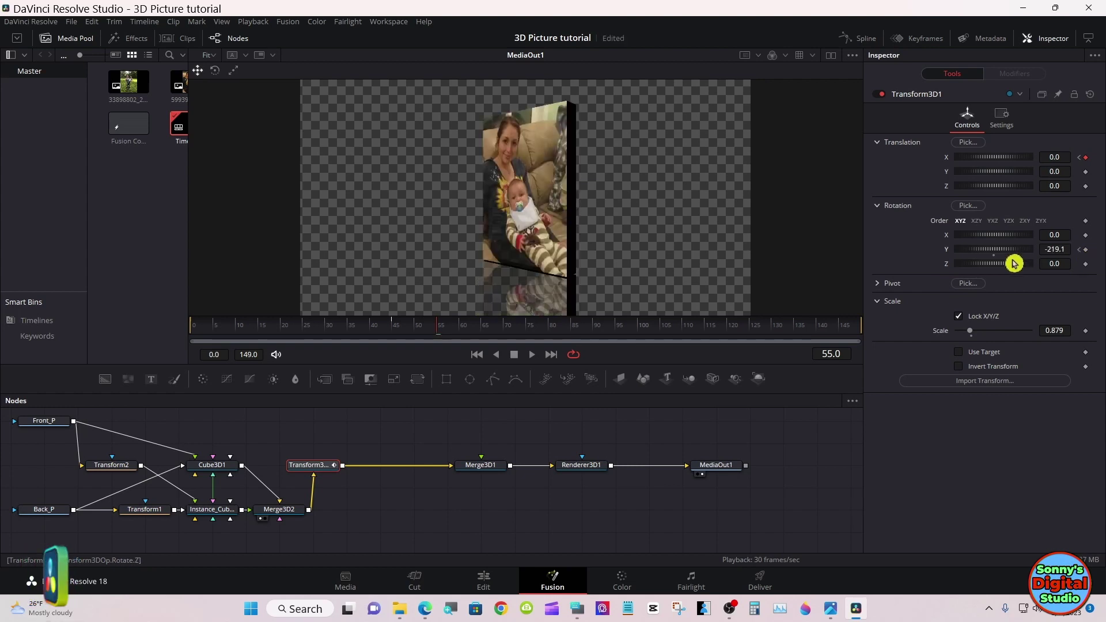
click(448, 334)
mouse_move(448, 334)
mouse_down()
mouse_move(467, 334)
mouse_move(440, 336)
mouse_up()
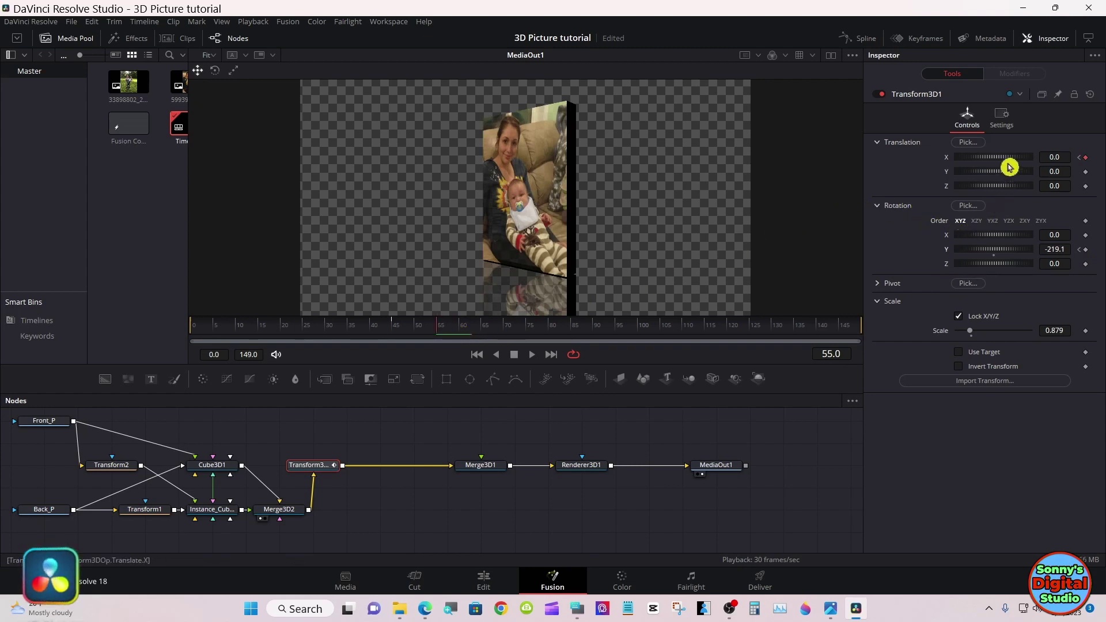
drag(1010, 161, 1001, 158)
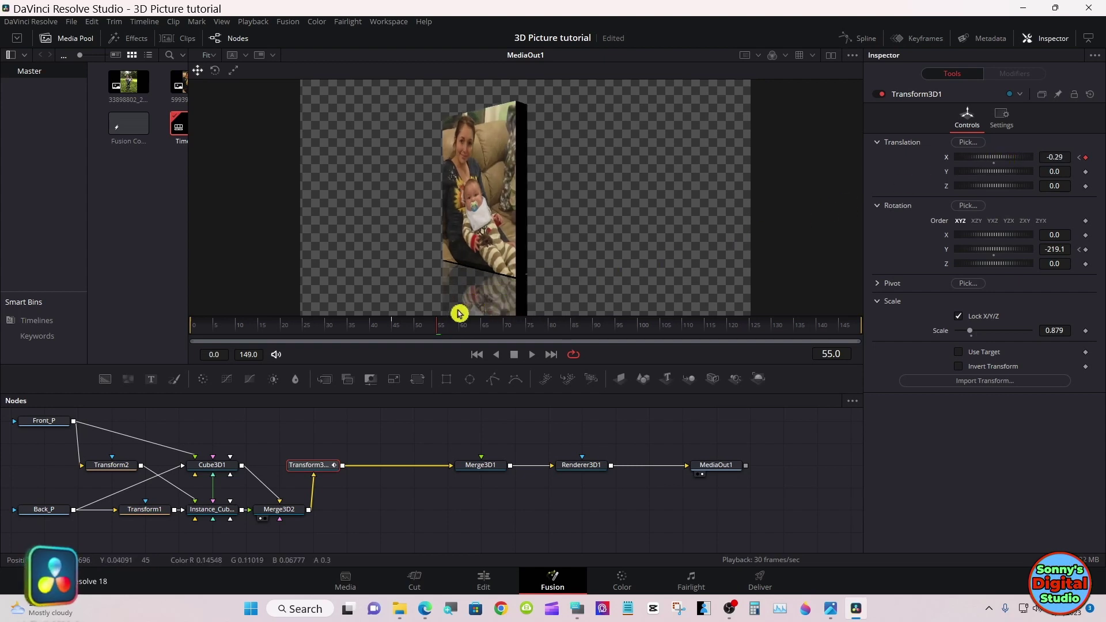
At frame 65, keyframe Transform3D1's Y rotation at -18.2 and X translation at 0.0, and preview the animation.
click(447, 334)
drag(447, 334, 484, 334)
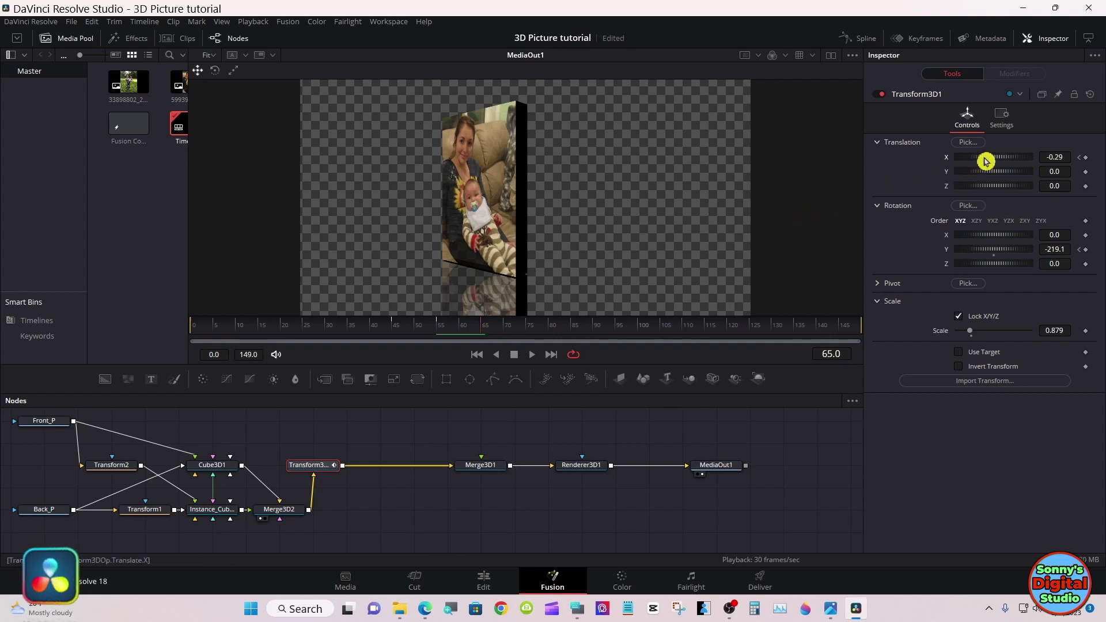
drag(982, 157, 988, 161)
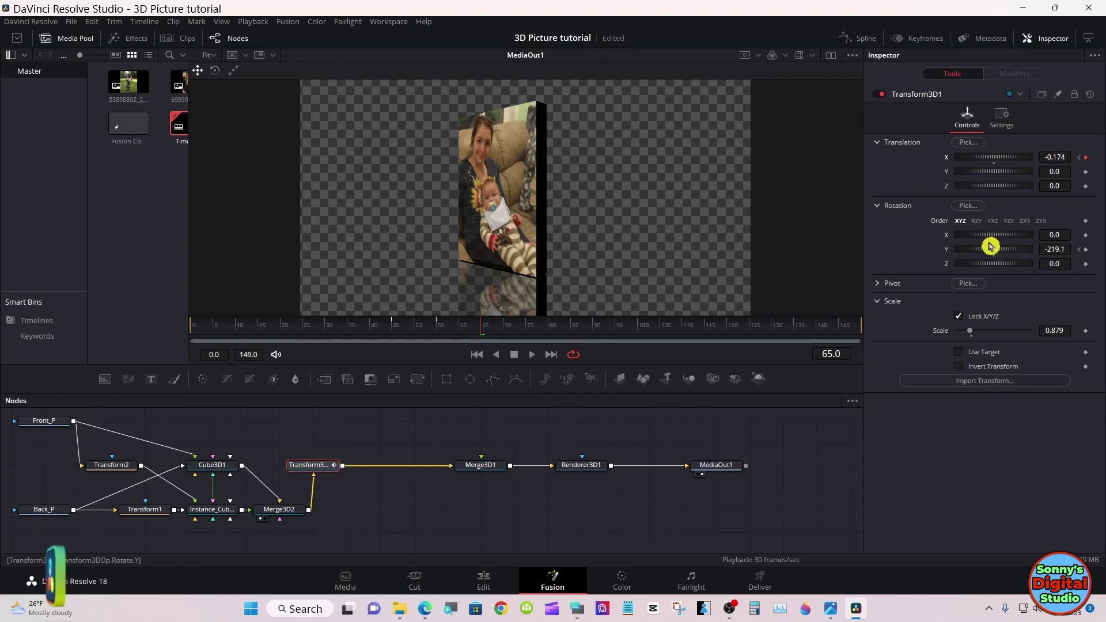
drag(990, 249, 1035, 245)
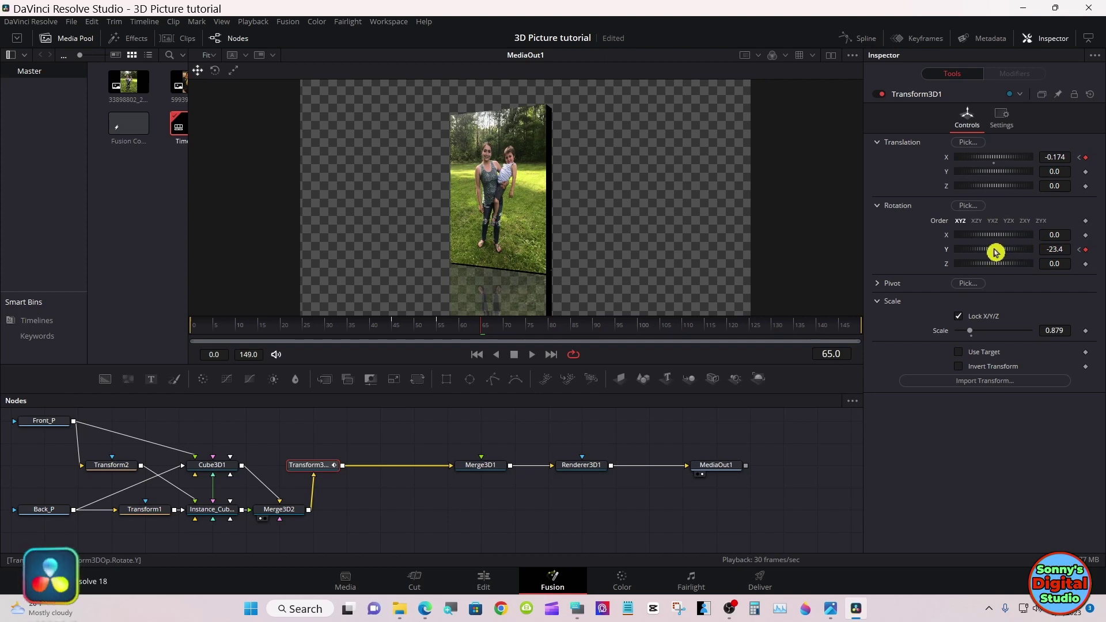
drag(995, 252, 997, 252)
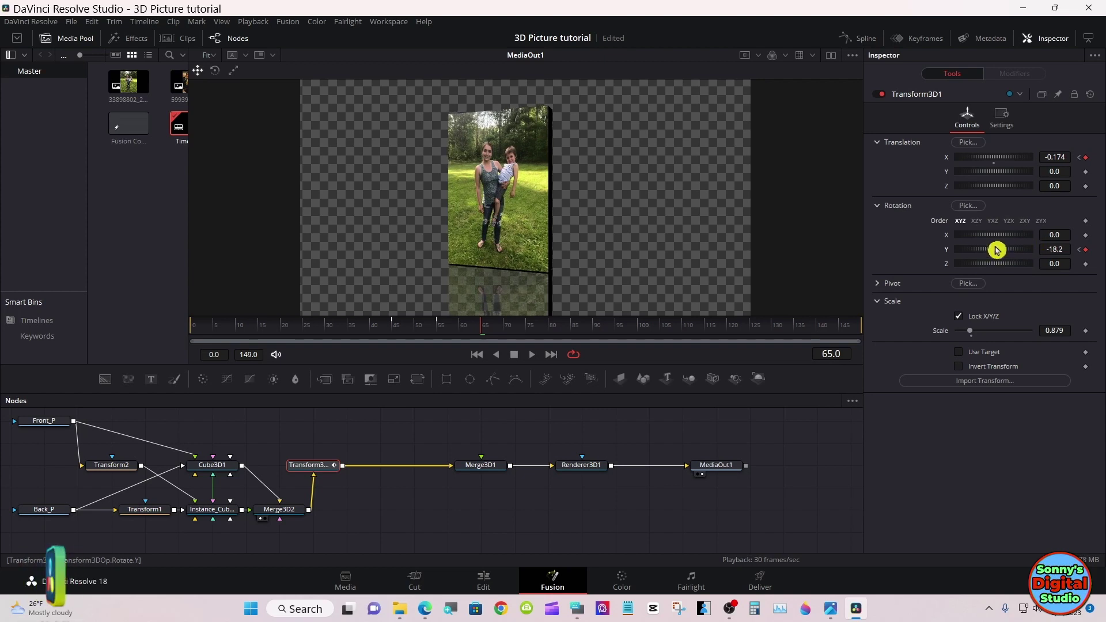
drag(996, 167, 999, 164)
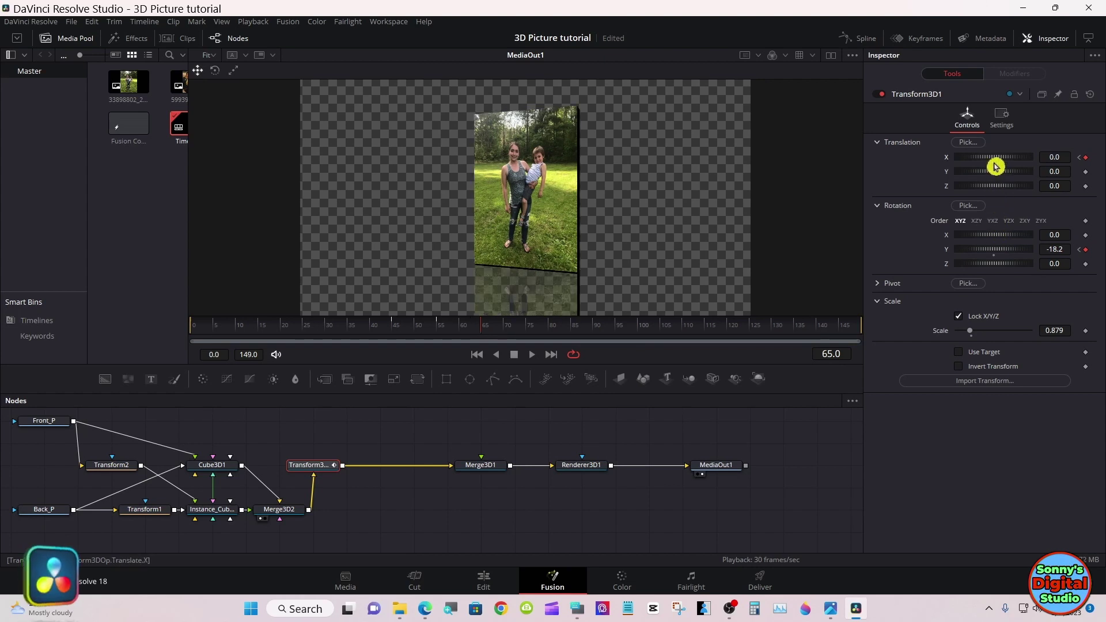
click(514, 354)
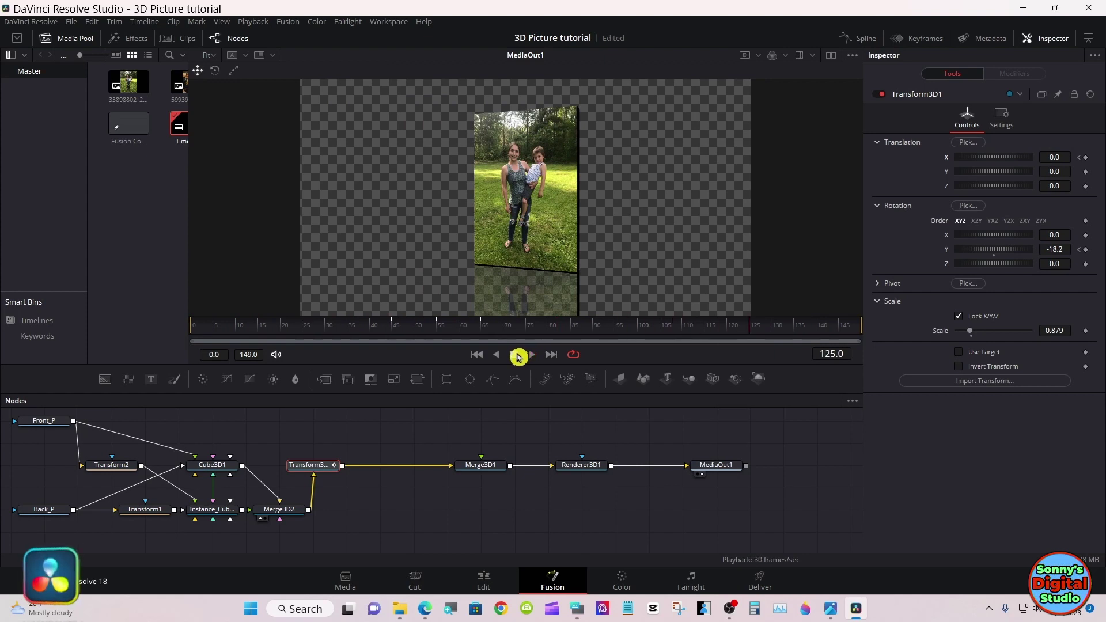
At frame 65, set Transform3D1's Y rotation keyframe to -26.0.
click(481, 331)
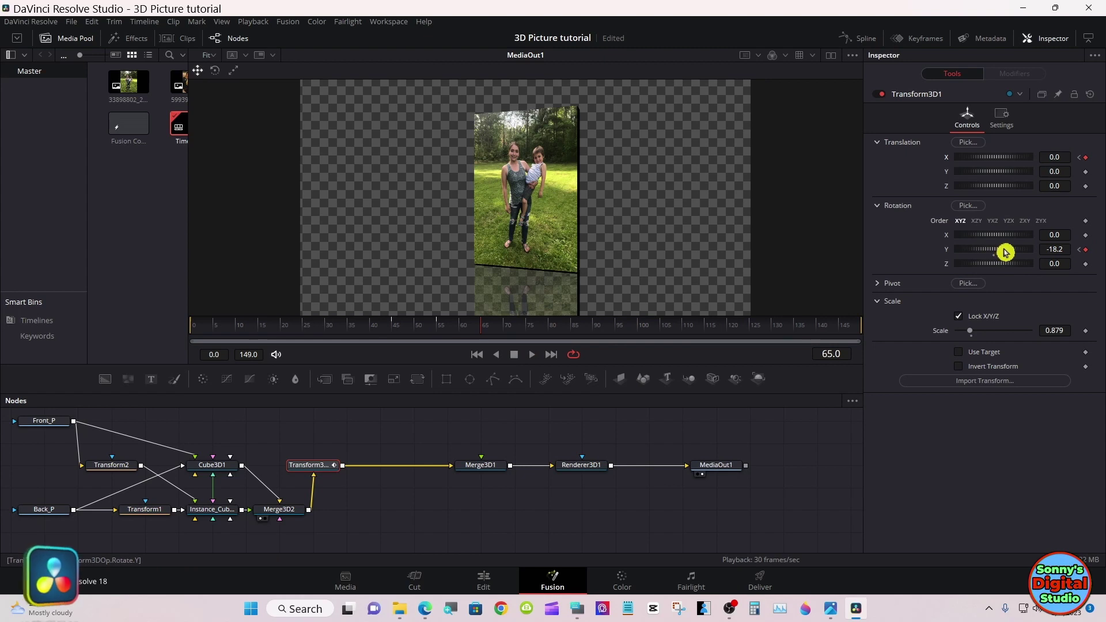
drag(1005, 251, 1004, 252)
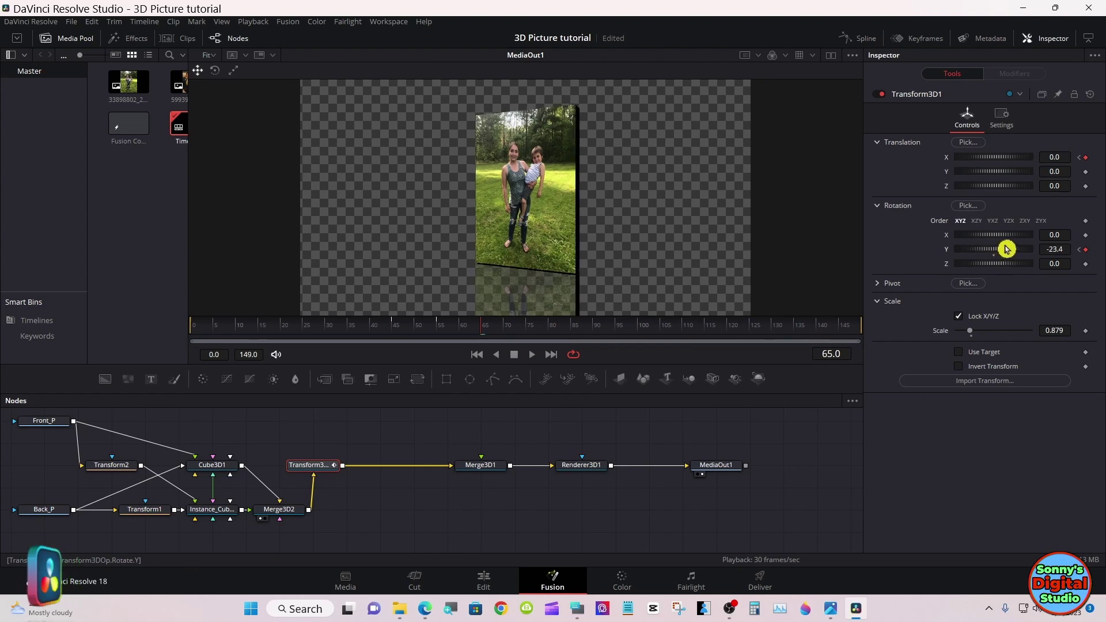
drag(1006, 249, 1006, 250)
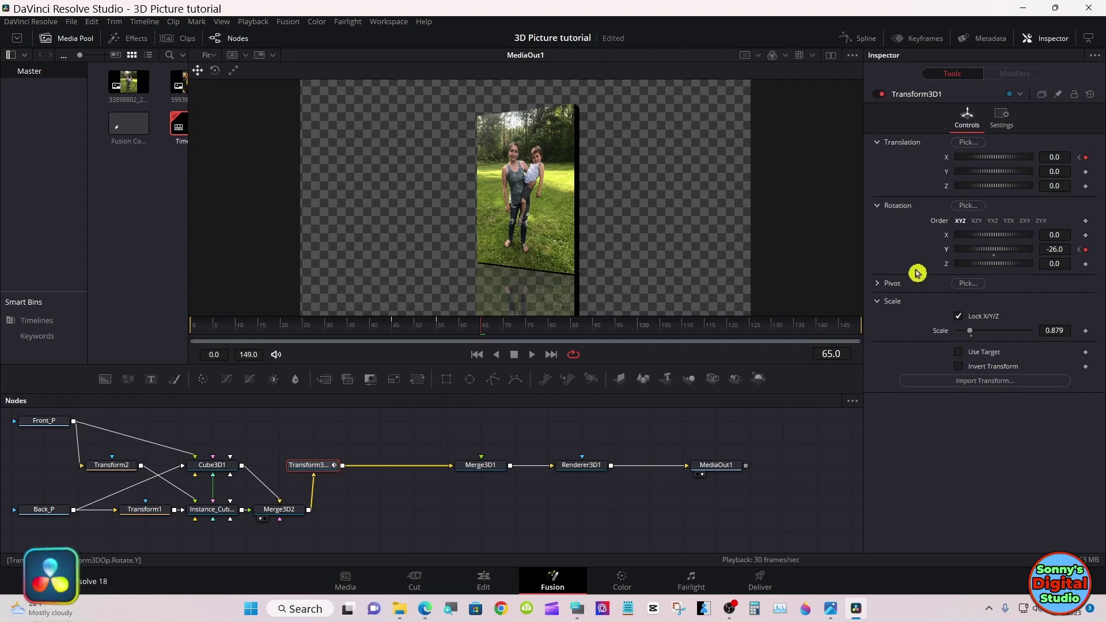
Scrub through the composited clip on the edit timeline to check the panel's adjusted final angle.
click(489, 578)
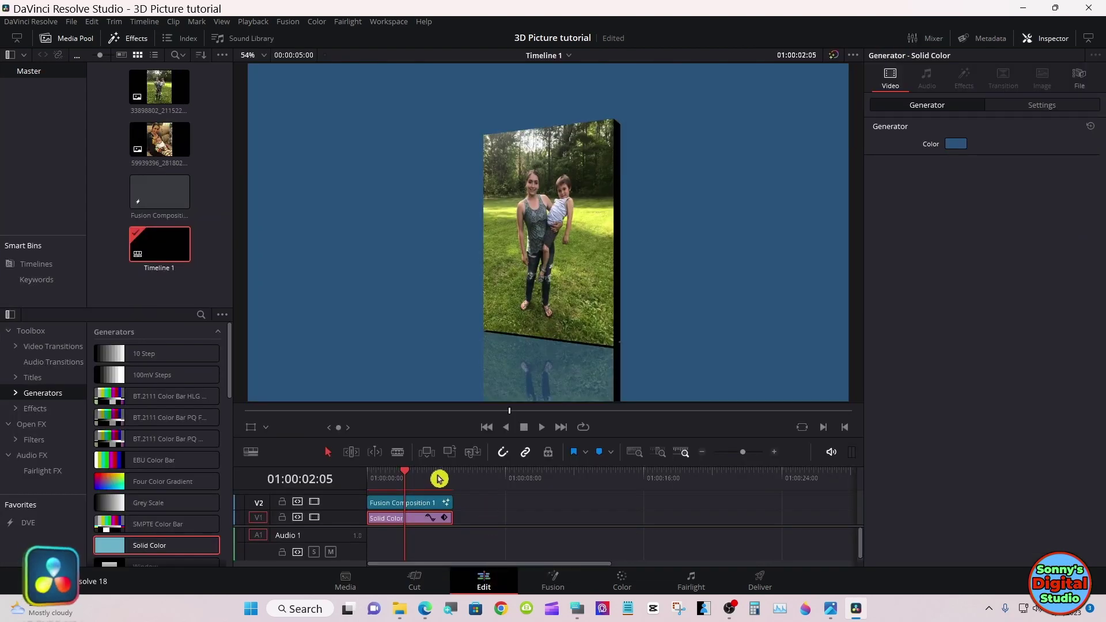
drag(405, 476, 448, 476)
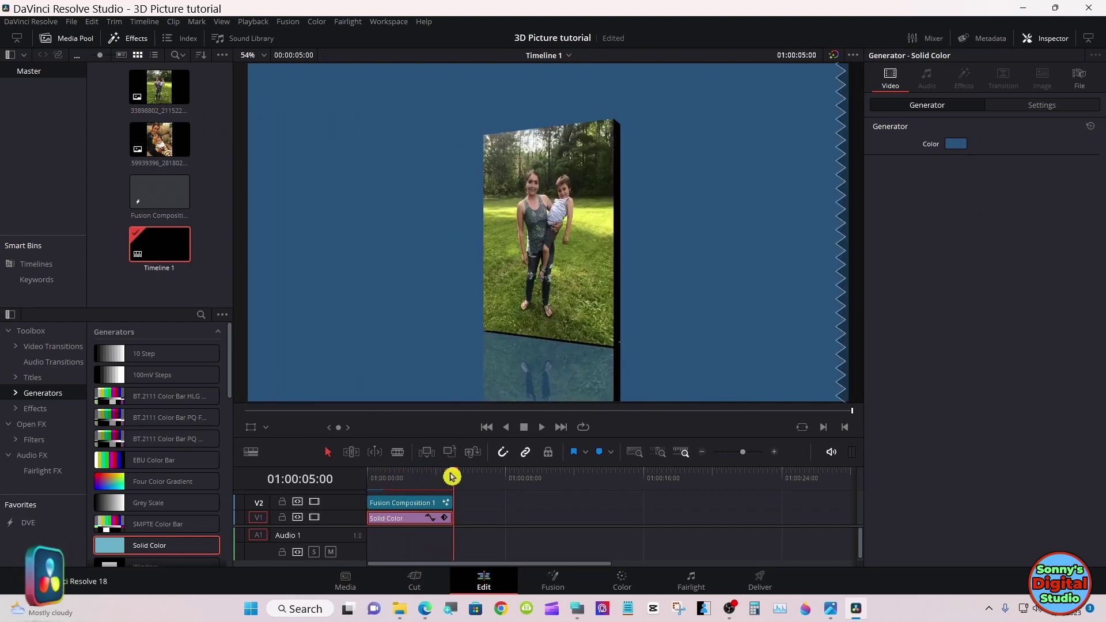
drag(452, 475, 423, 475)
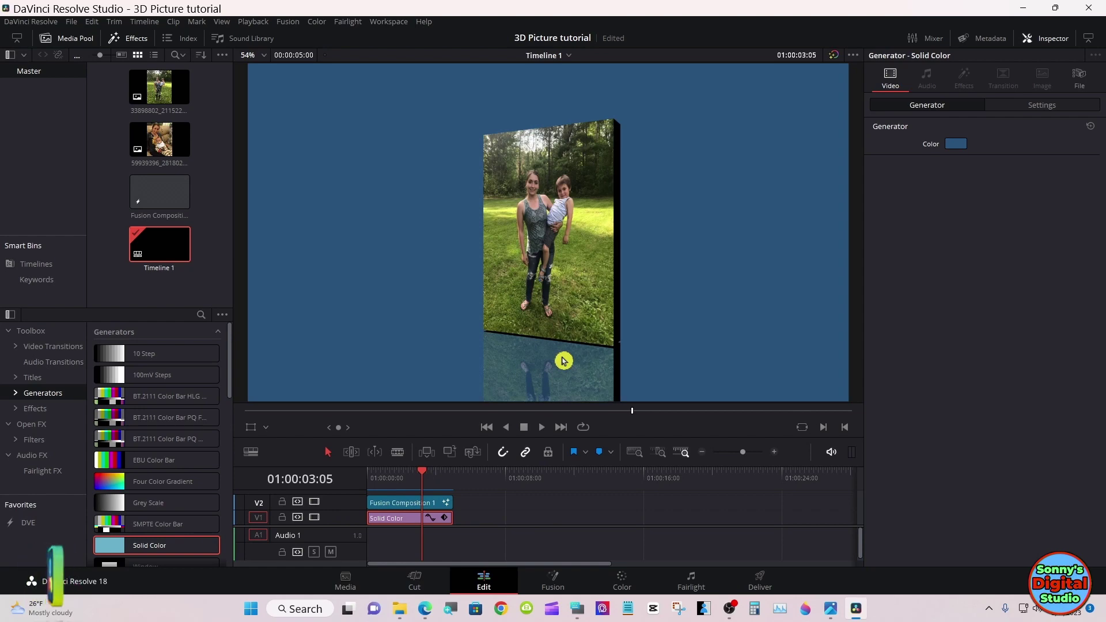
In Fusion, review the material and transform settings of the reflection cube Instance_Cube3D1.
click(554, 581)
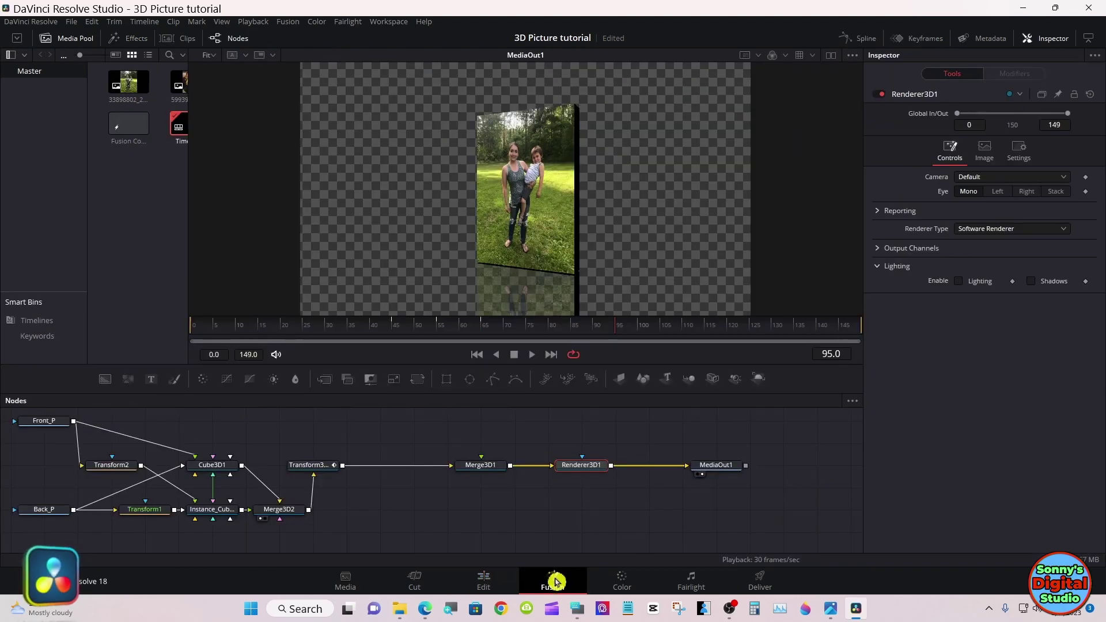
click(223, 514)
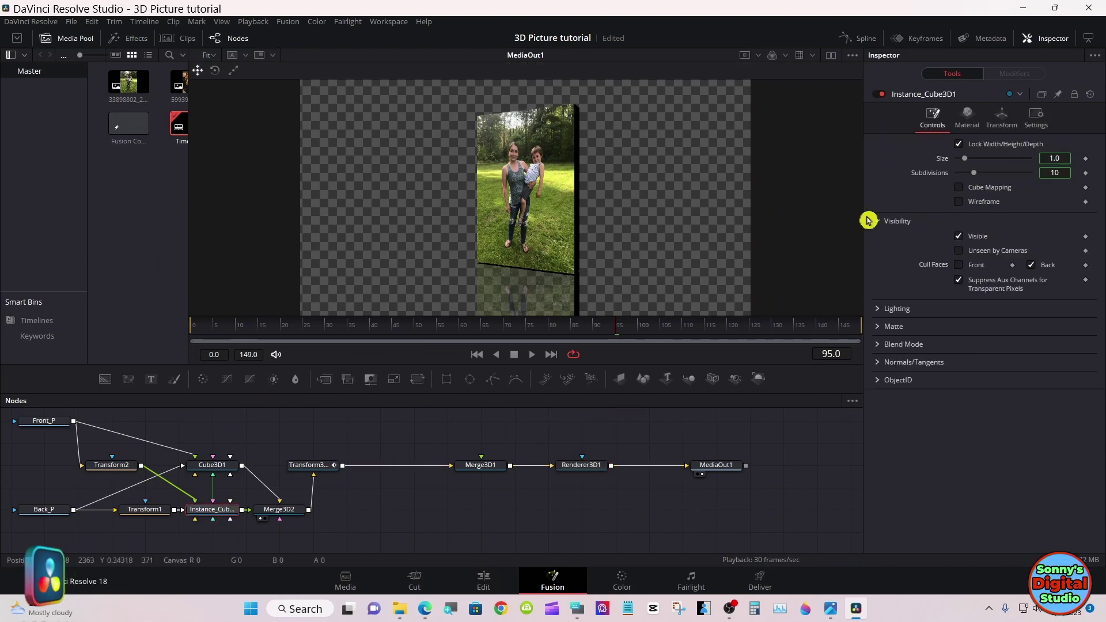
click(967, 118)
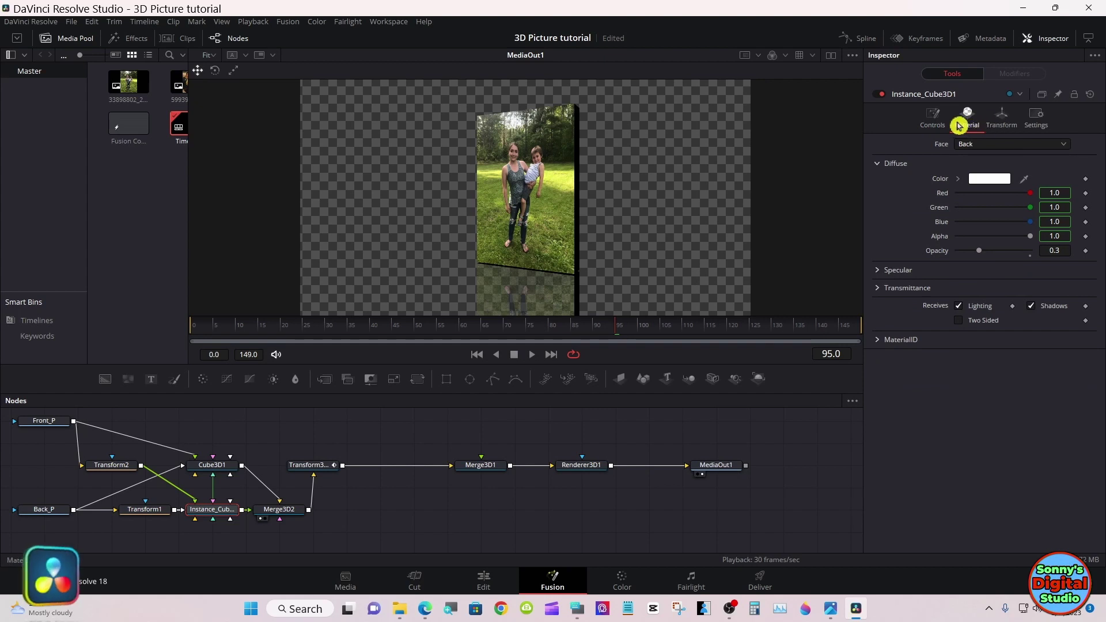
click(1000, 124)
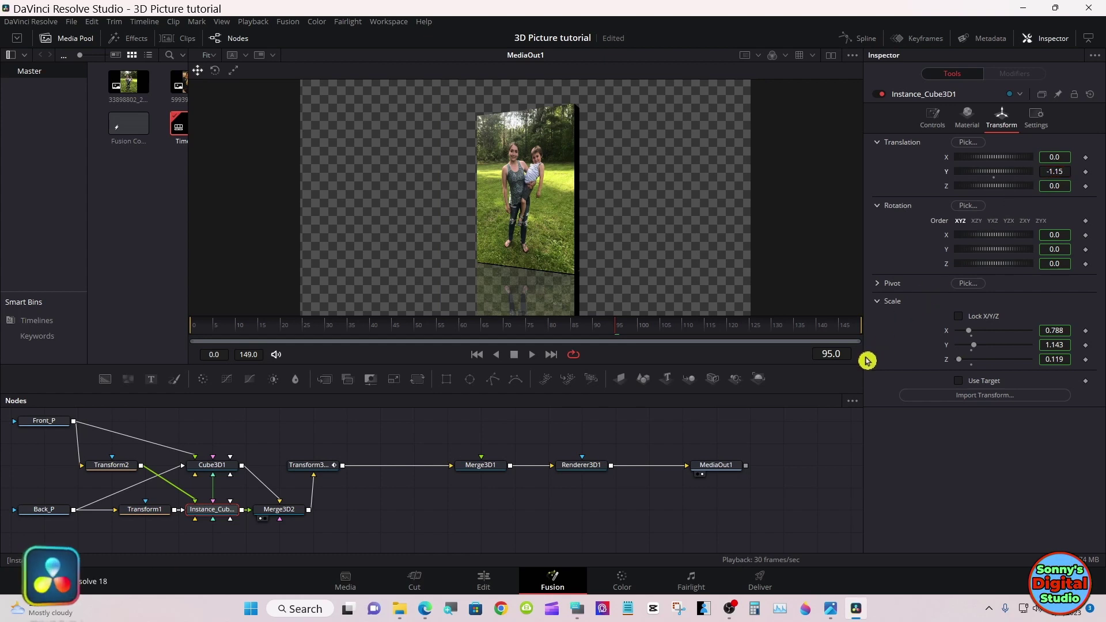
Play the finished composite from the beginning of the edit timeline and replay it to review the whole animation.
click(483, 578)
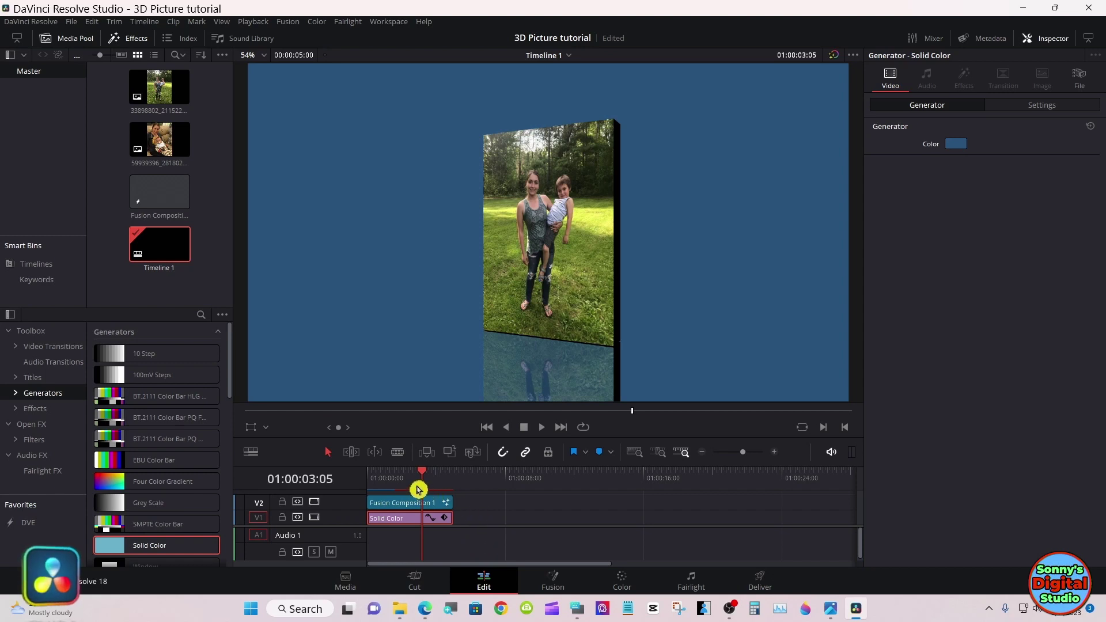
drag(420, 483, 375, 480)
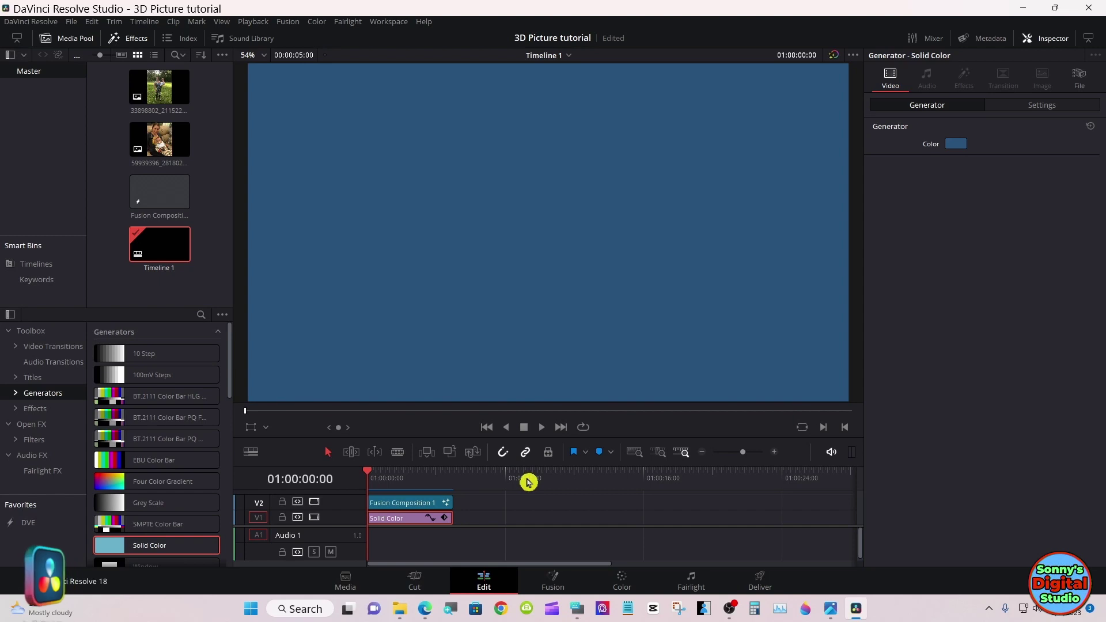
click(542, 429)
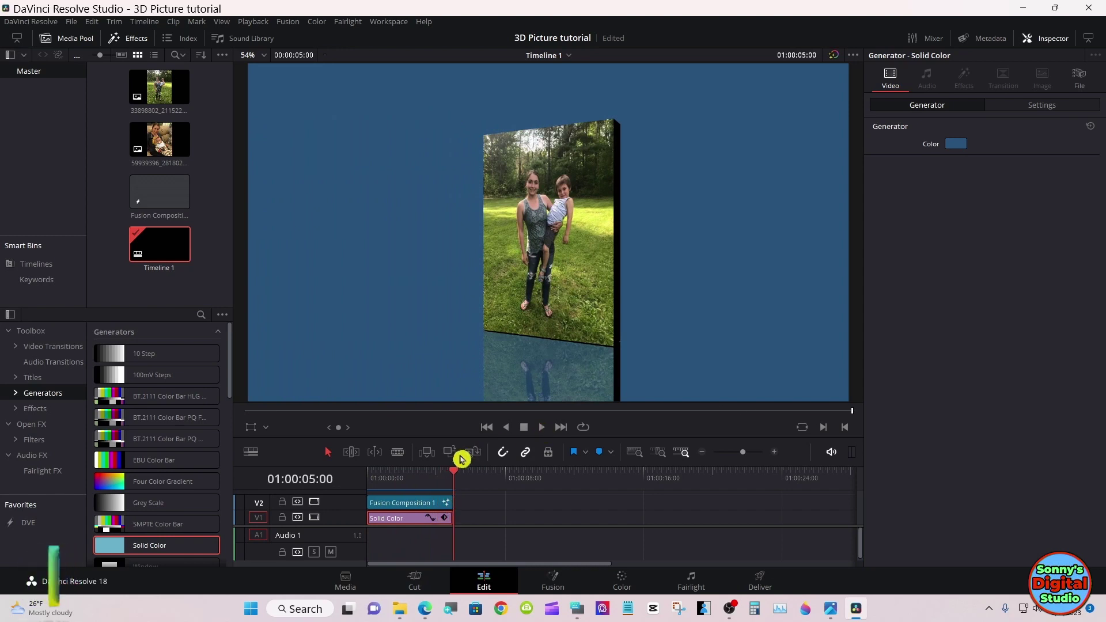
click(368, 475)
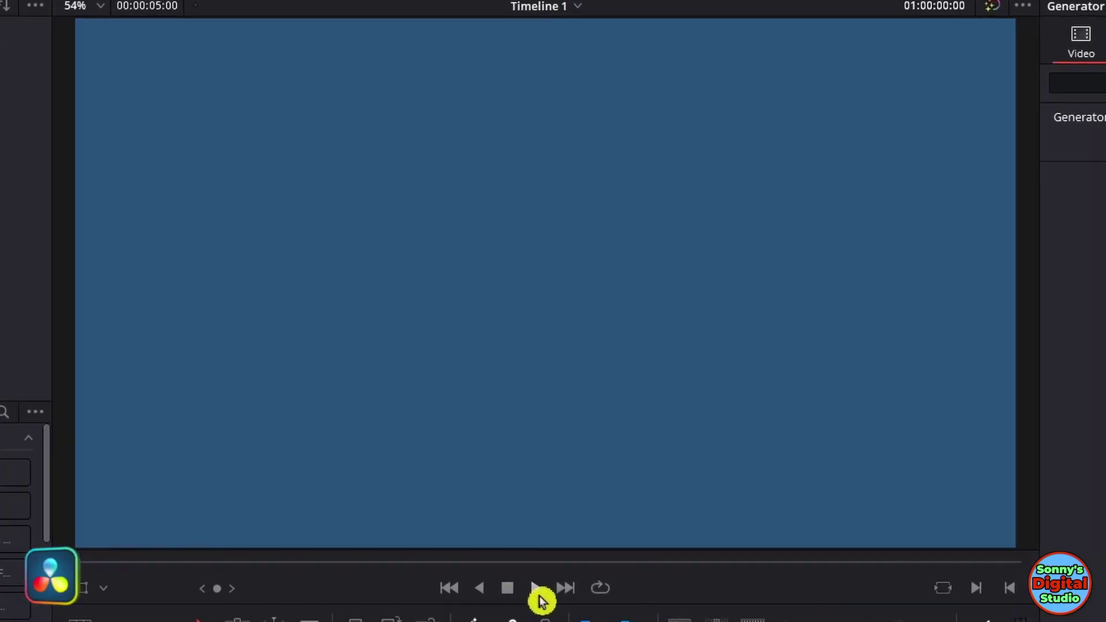
click(539, 596)
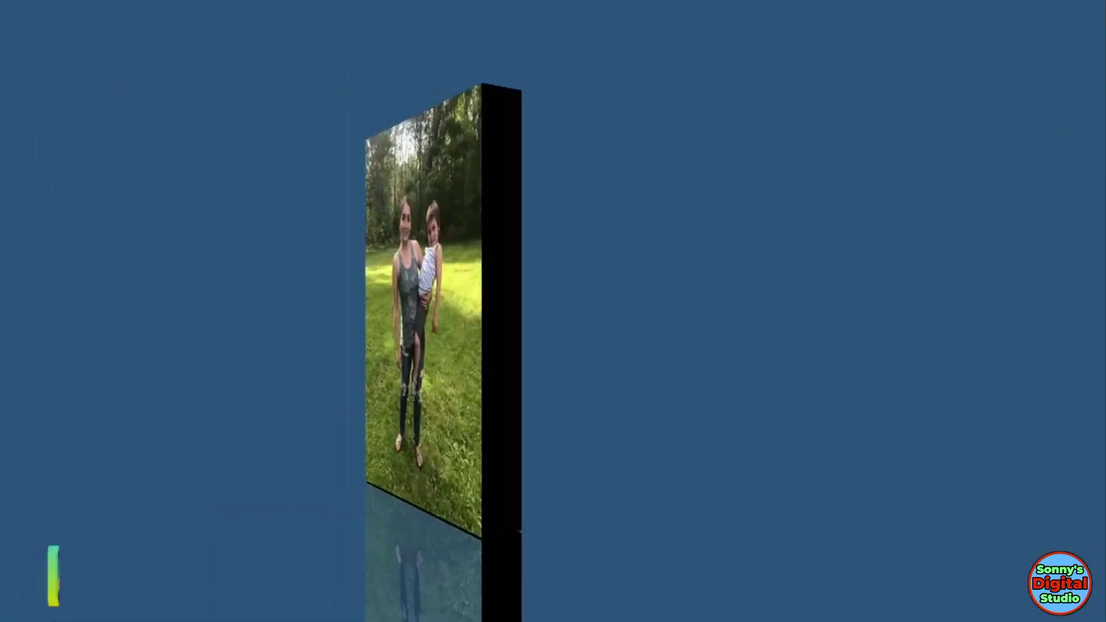